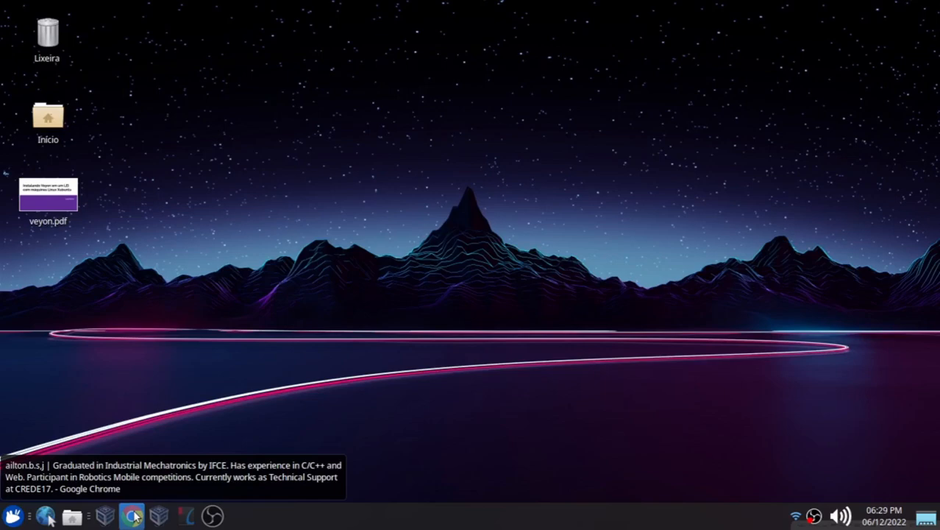
# Switch to Google Chrome and go to the organization page github.com/winunix
pyautogui.click(133, 517)
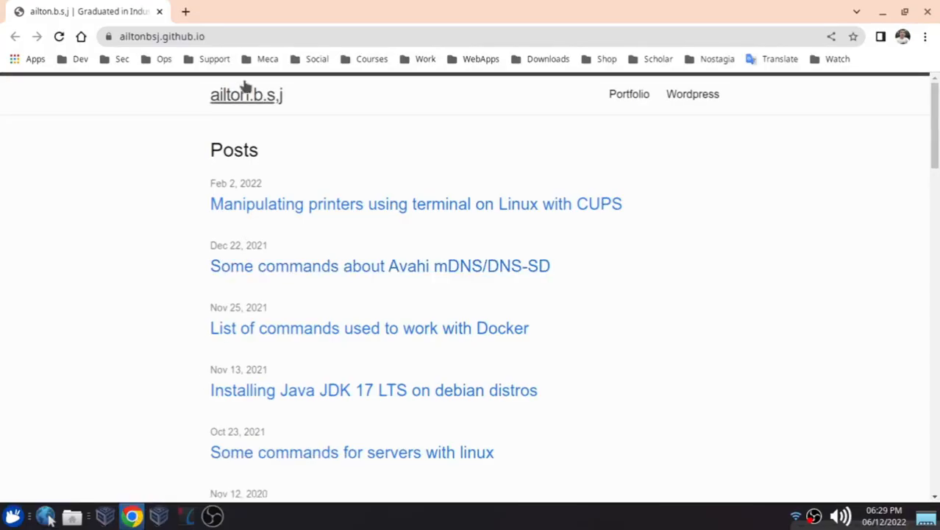
pyautogui.click(164, 37)
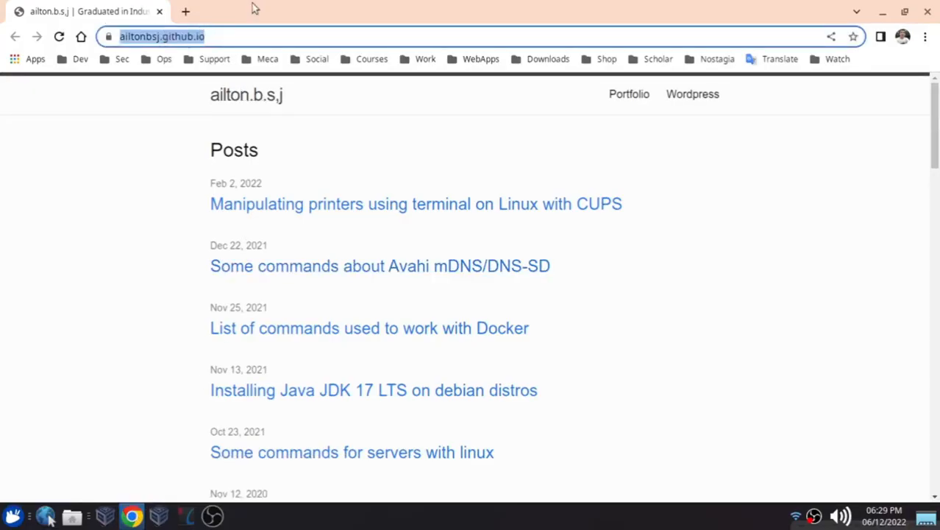
pyautogui.write('g')
pyautogui.press('BackSpace')
pyautogui.press('BackSpace')
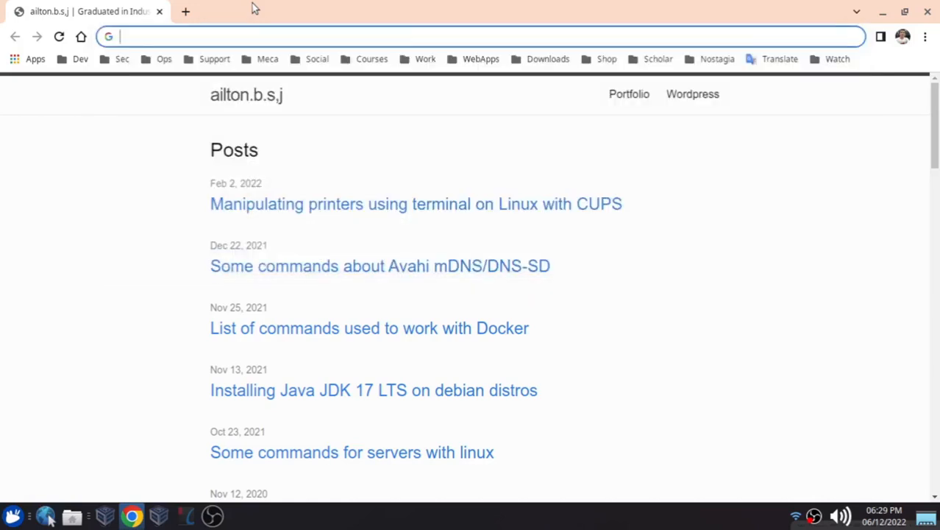
pyautogui.write('gith')
pyautogui.press('Right')
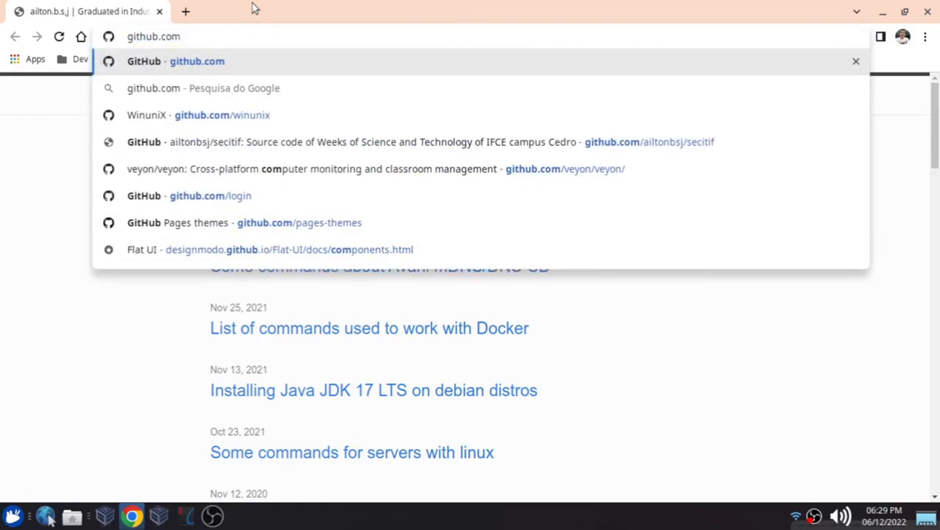
pyautogui.write('/winunix')
pyautogui.press('Return')
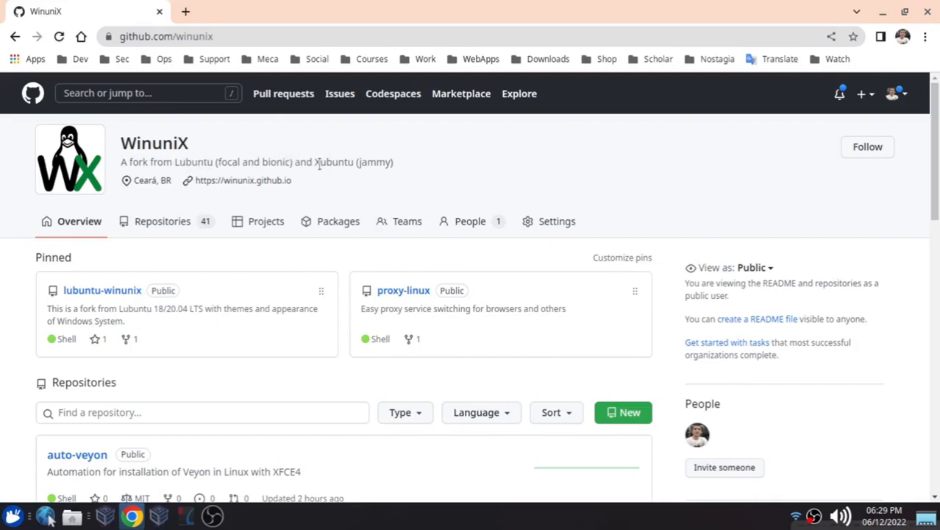
# Open the auto-veyon repository from the organization's repository list
pyautogui.scroll(-3, 257, 225)
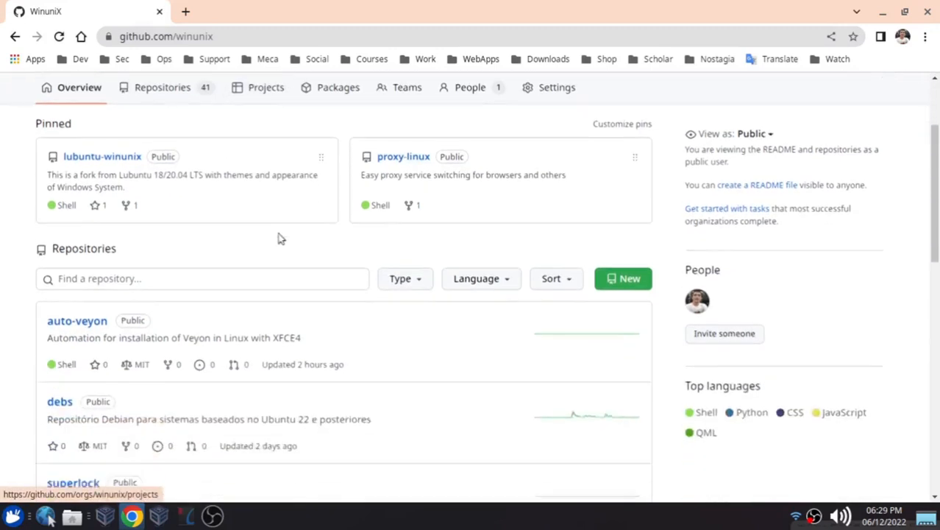
pyautogui.scroll(1, 168, 116)
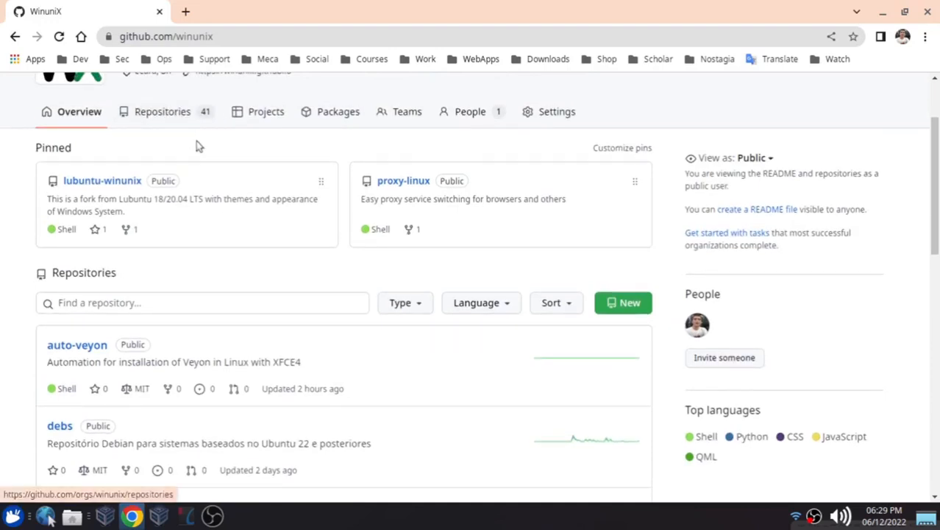
pyautogui.scroll(2, 196, 144)
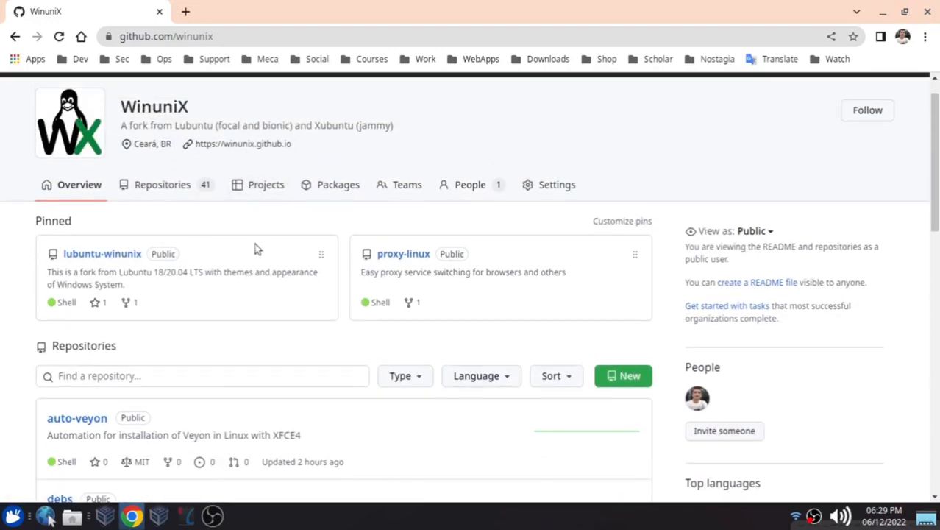
pyautogui.scroll(-3, 243, 253)
pyautogui.scroll(-2, 234, 258)
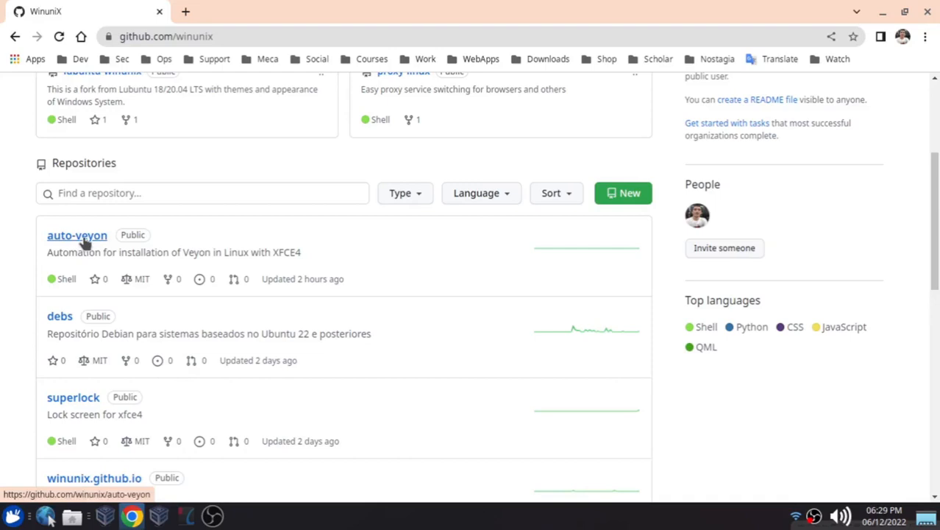
pyautogui.click(82, 239)
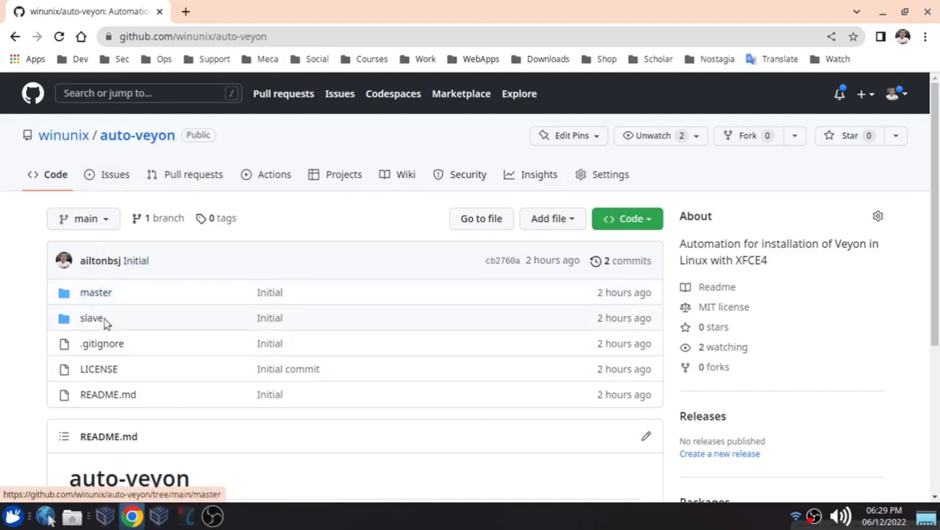
# Return to the winunix organization page and reopen the auto-veyon repository
pyautogui.click(84, 143)
pyautogui.scroll(-3, 310, 231)
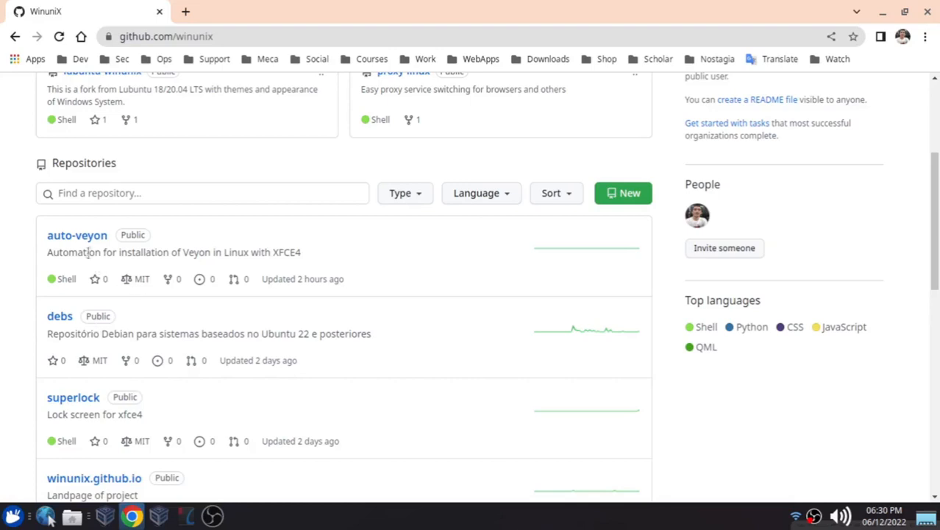
pyautogui.click(70, 239)
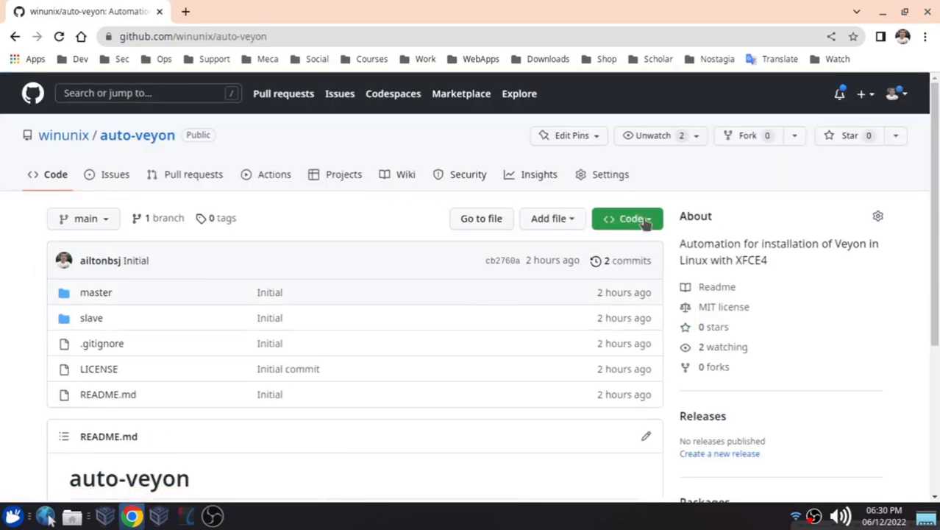
# Download the auto-veyon repository as auto-veyon-main.zip to the Área de Trabalho folder and close the browser
pyautogui.click(645, 222)
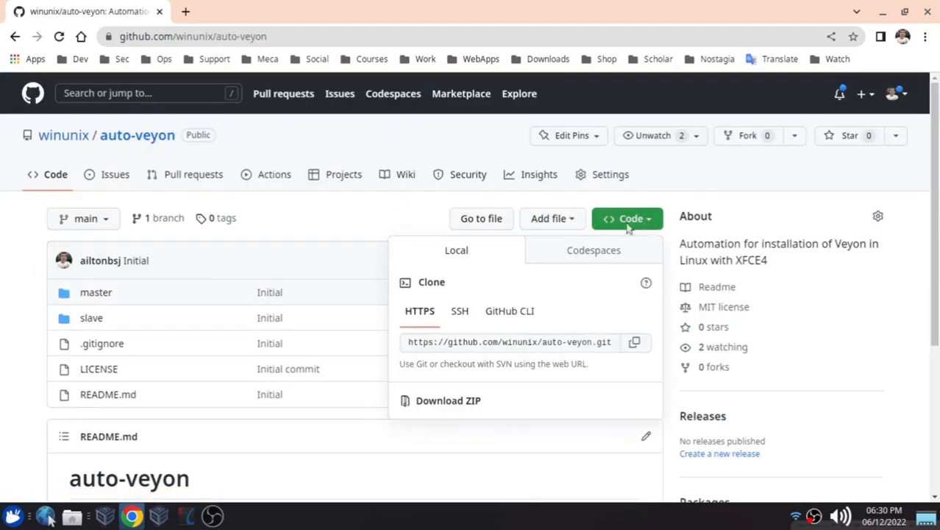
pyautogui.click(477, 403)
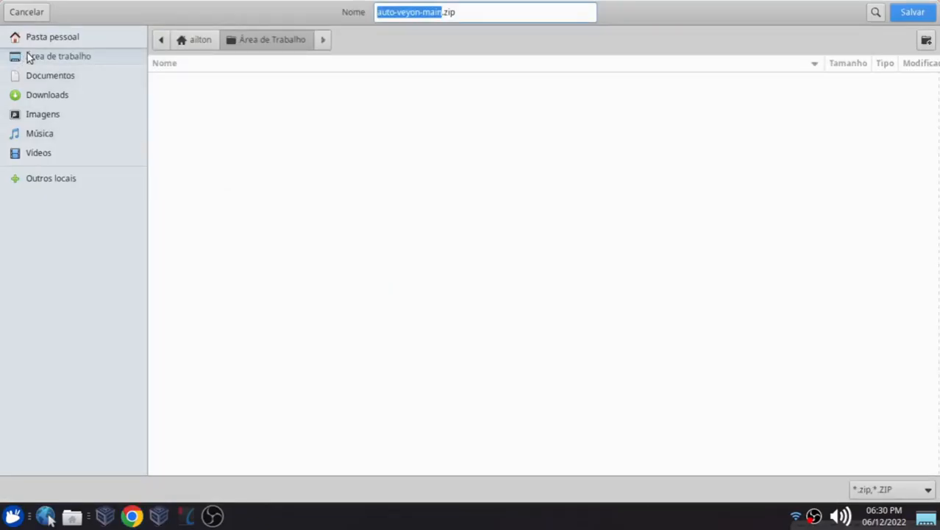
pyautogui.click(910, 13)
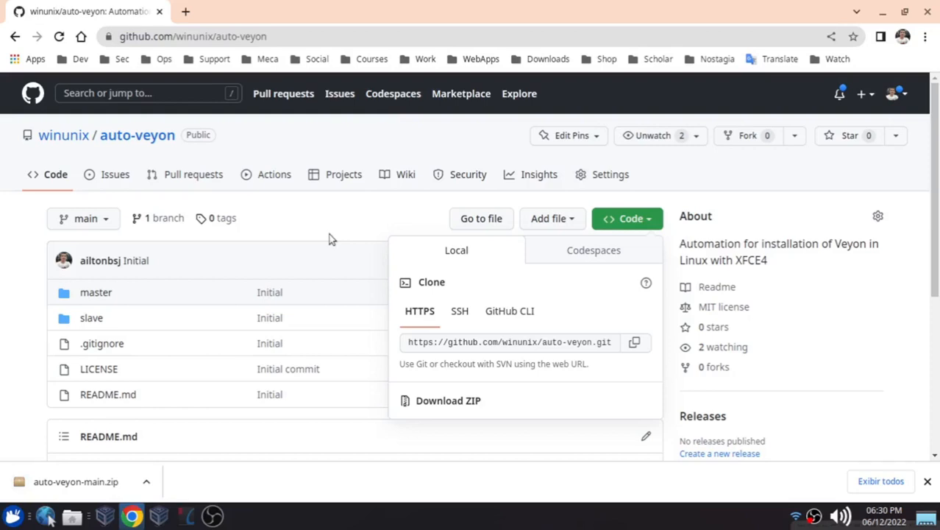
pyautogui.click(928, 15)
# Extract auto-veyon-main.zip in place on the desktop and delete the ZIP archive
pyautogui.click(50, 288)
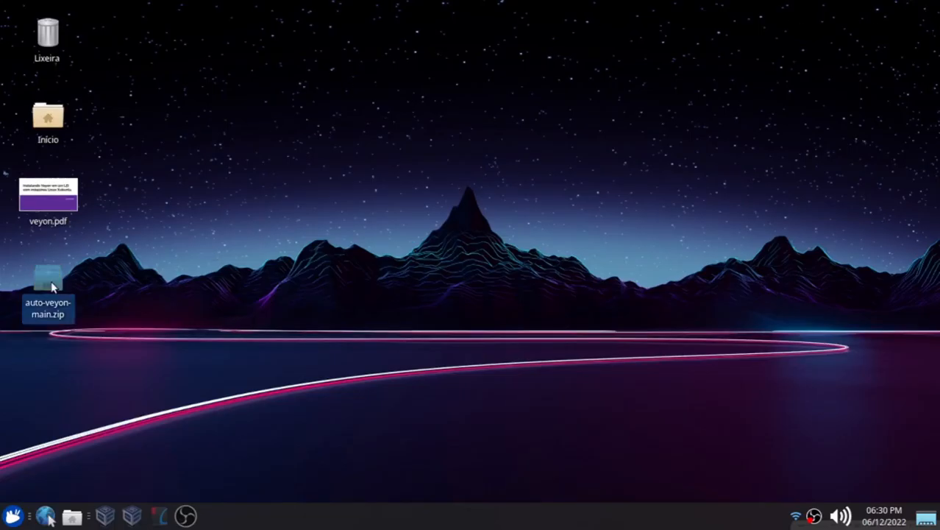
pyautogui.rightClick(49, 282)
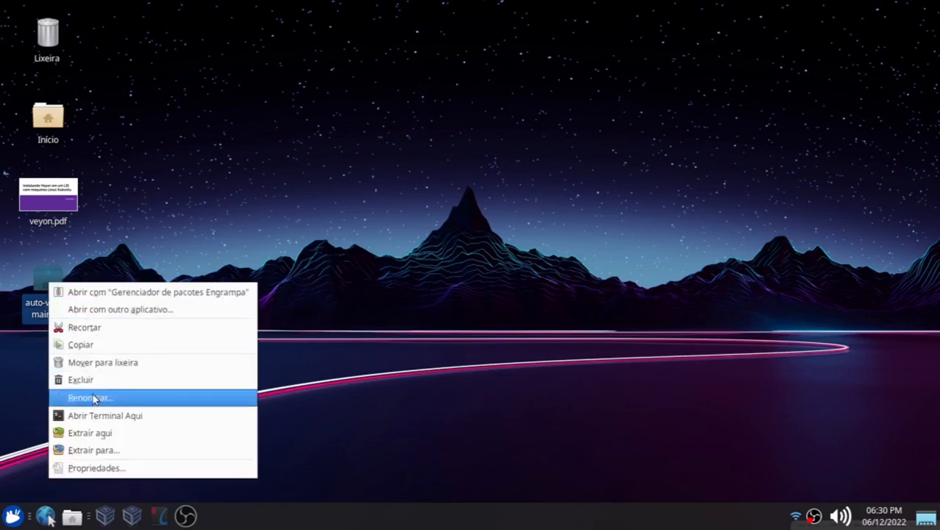
pyautogui.click(114, 434)
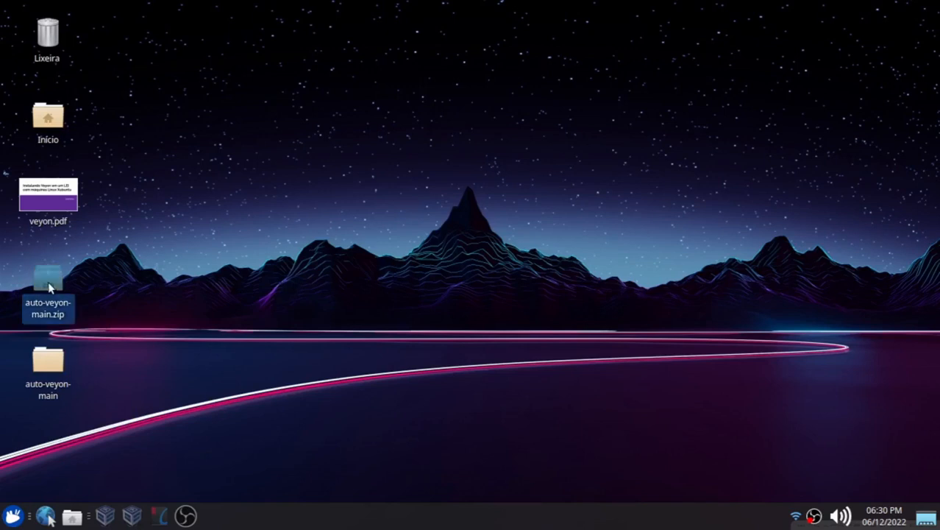
pyautogui.press('Delete')
# Open the extracted auto-veyon-main folder and enter its master subfolder
pyautogui.doubleClick(47, 360)
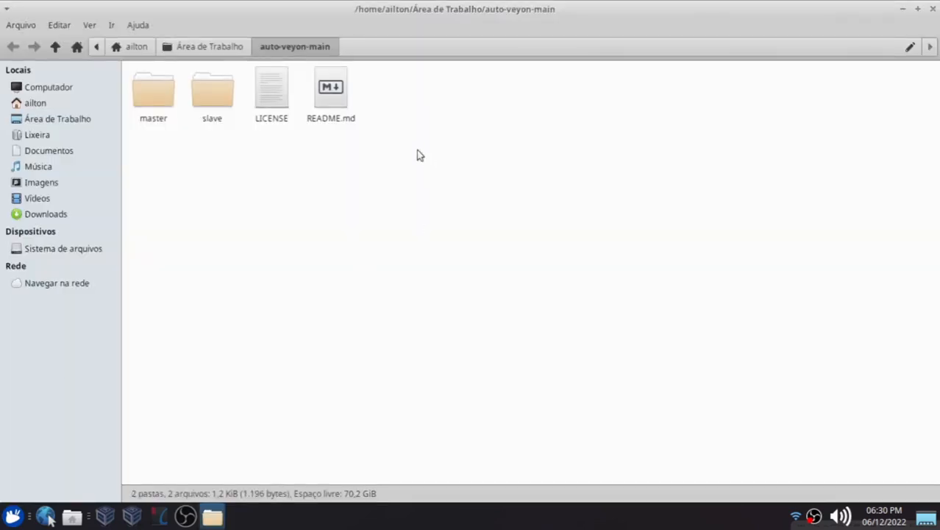
pyautogui.click(148, 98)
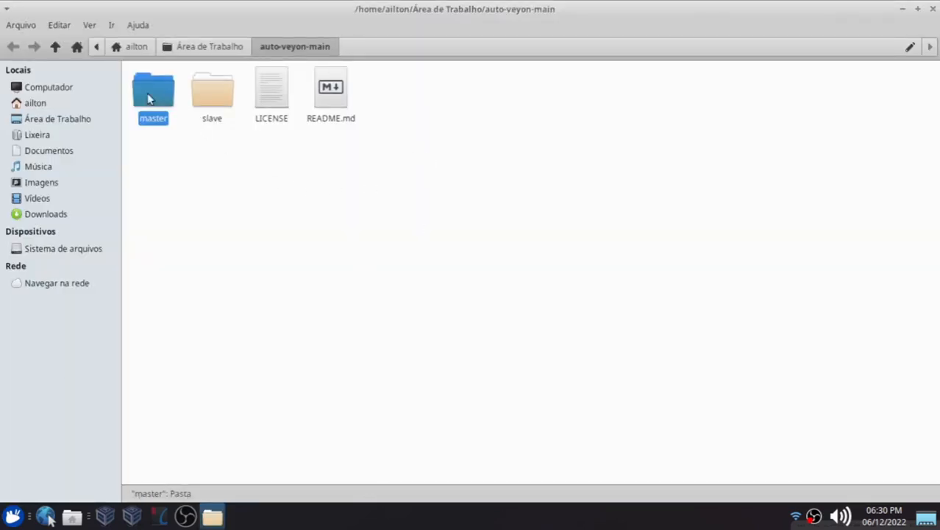
pyautogui.click(200, 94)
pyautogui.click(165, 97)
pyautogui.click(206, 158)
pyautogui.click(158, 101)
pyautogui.doubleClick(151, 97)
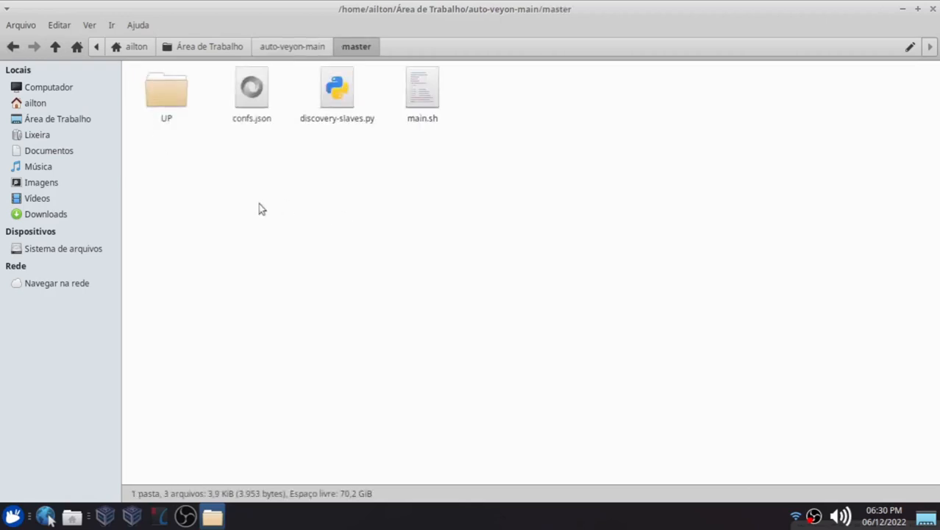
# Open a terminal in the master folder and enlarge its text for readability
pyautogui.rightClick(306, 188)
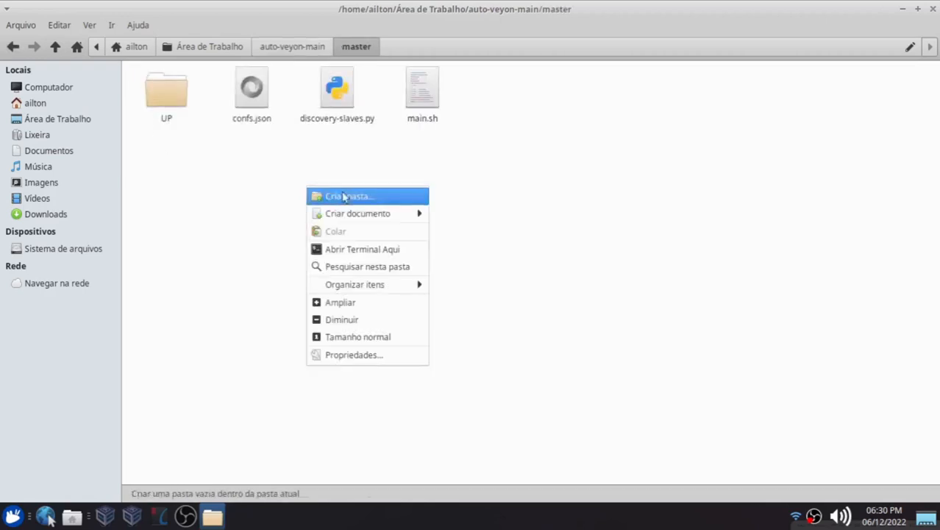
pyautogui.click(358, 251)
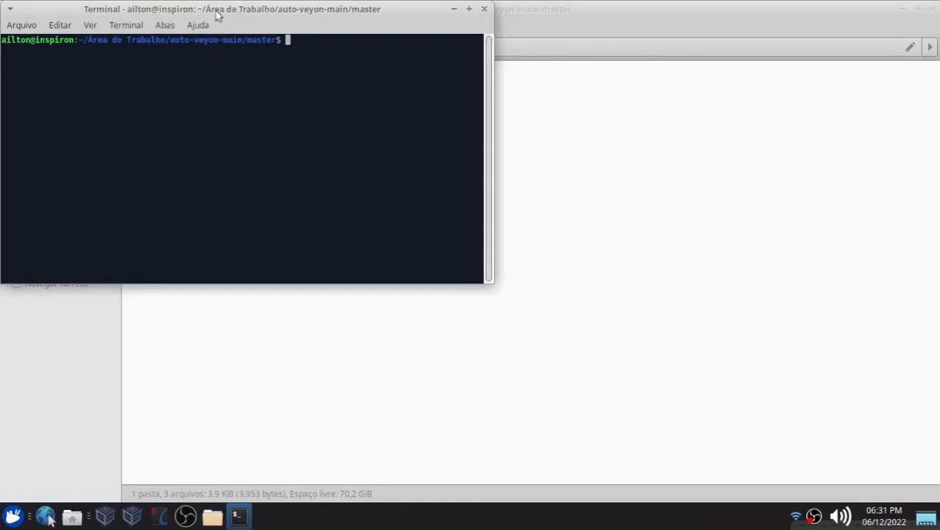
pyautogui.moveTo(218, 14); pyautogui.dragTo(470, 195)
pyautogui.click(431, 98)
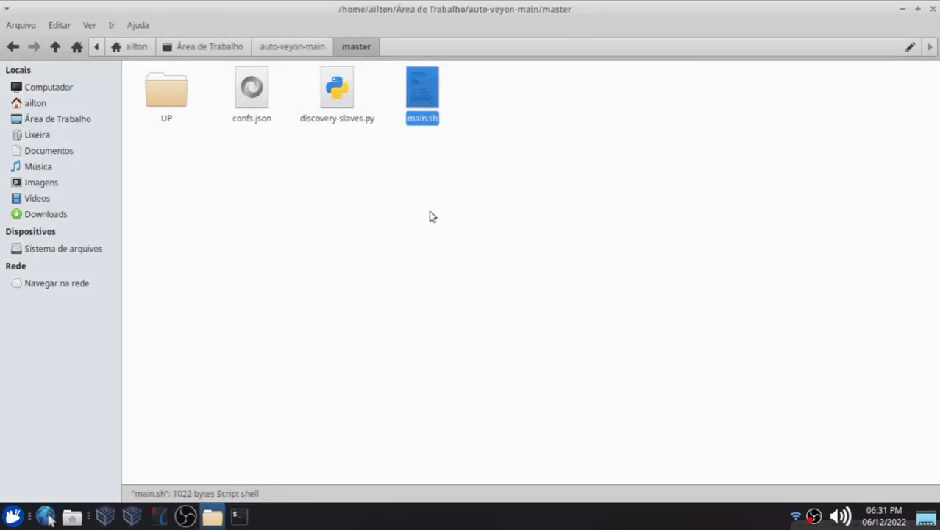
pyautogui.click(241, 519)
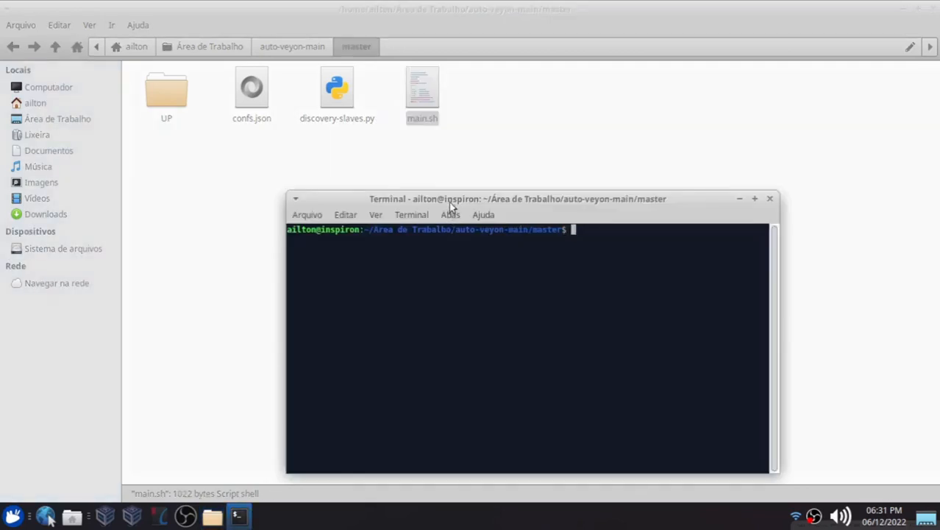
pyautogui.moveTo(449, 202); pyautogui.dragTo(490, 193)
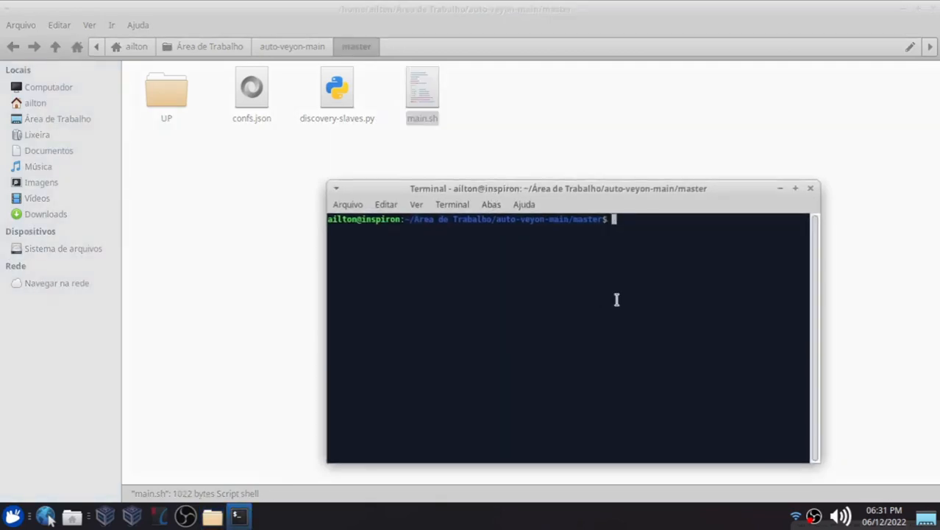
pyautogui.hotkey('ctrl', '+')
pyautogui.hotkey('ctrl', '+')
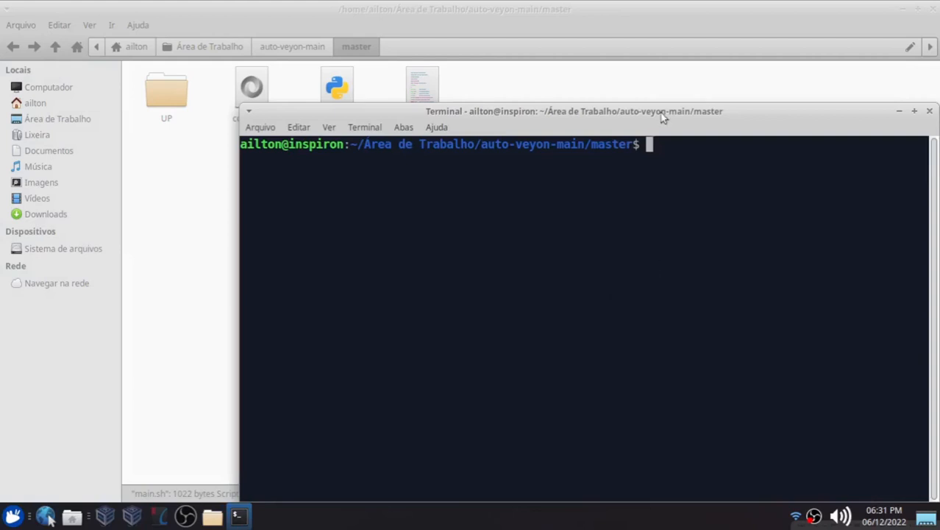
pyautogui.moveTo(665, 115); pyautogui.dragTo(620, 103)
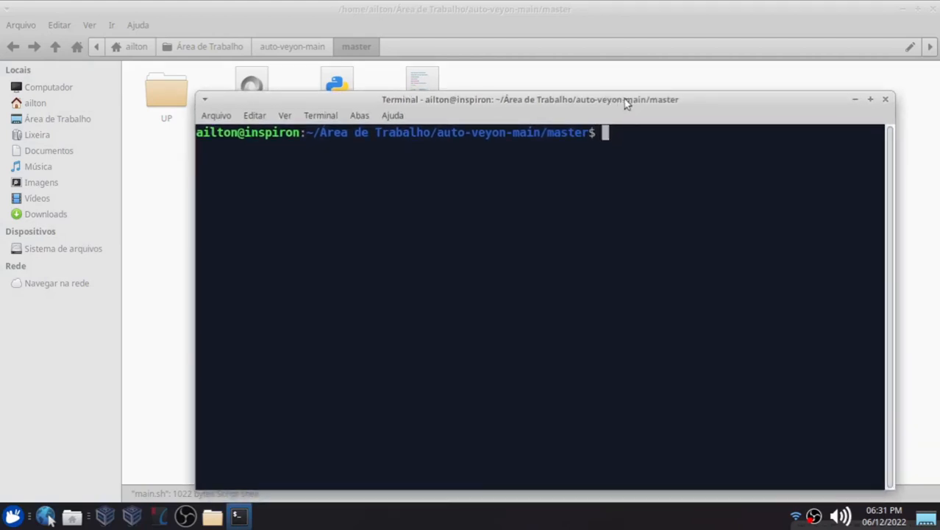
# List the contents of the master folder with ls and locate main.sh
pyautogui.write('ls')
pyautogui.press('Return')
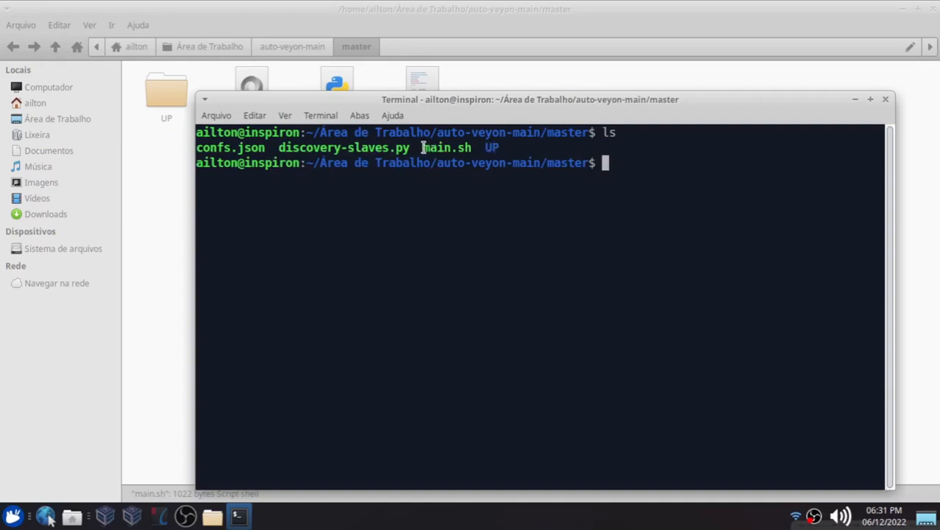
pyautogui.moveTo(423, 147); pyautogui.dragTo(471, 147)
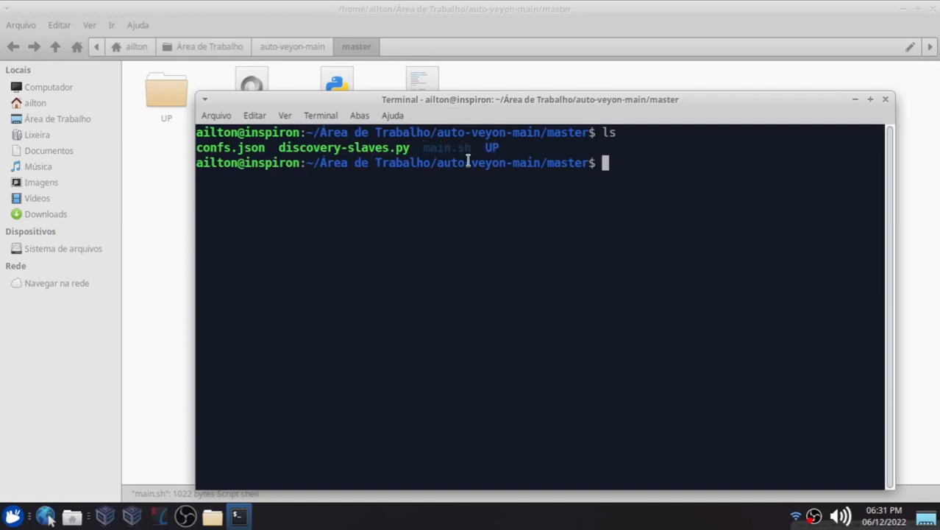
pyautogui.click(595, 188)
# Try to run the ./main.sh script without root privileges
pyautogui.write('./main')
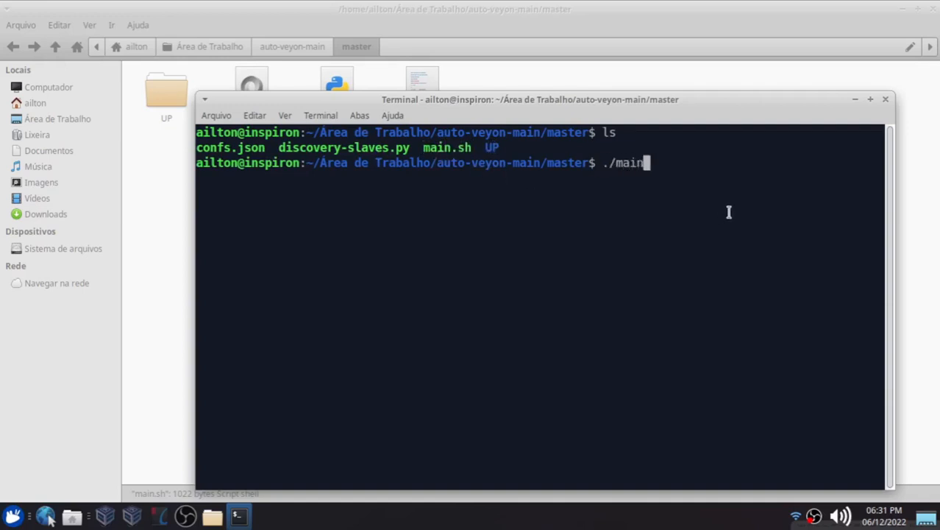
pyautogui.write('.sh')
pyautogui.press('Return')
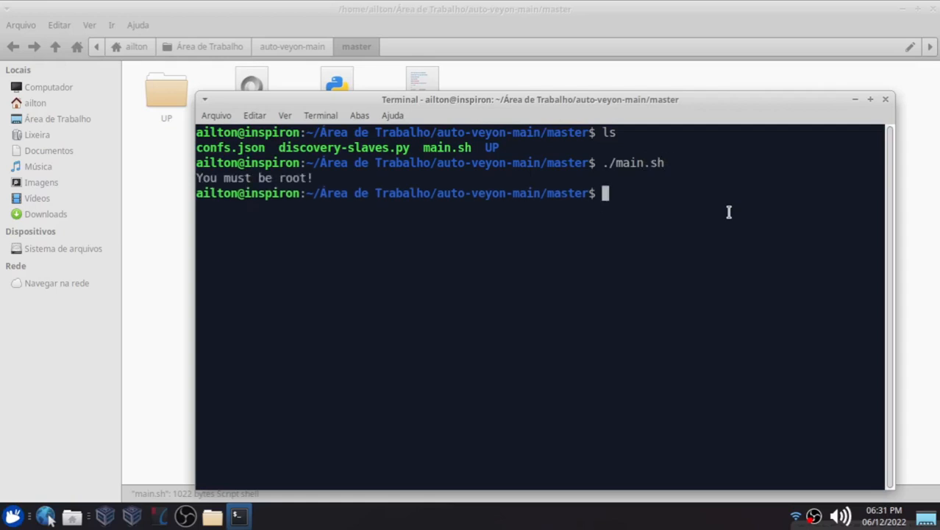
# Clear the terminal and run sudo ./main.sh, entering the account password
pyautogui.press('Up')
pyautogui.press('Left')
pyautogui.press('Left')
pyautogui.press('Left')
pyautogui.press('Left')
pyautogui.press('Left')
pyautogui.press('Left')
pyautogui.press('Left')
pyautogui.press('Left')
pyautogui.press('Left')
pyautogui.write('sudo')
pyautogui.hotkey('ctrl', 'l')
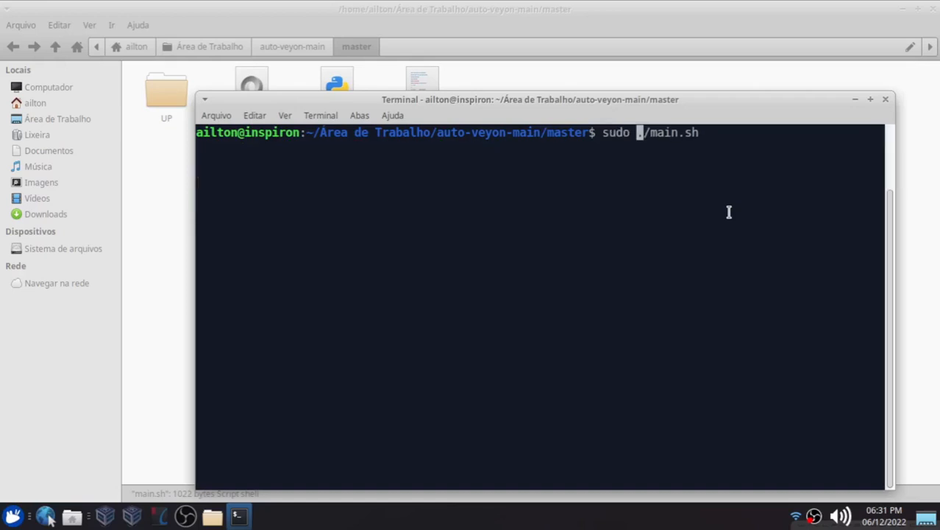
pyautogui.press('Right')
pyautogui.press('Right')
pyautogui.press('Right')
pyautogui.press('Right')
pyautogui.press('Right')
pyautogui.press('Right')
pyautogui.press('Right')
pyautogui.press('Right')
pyautogui.press('Right')
pyautogui.press('Return')
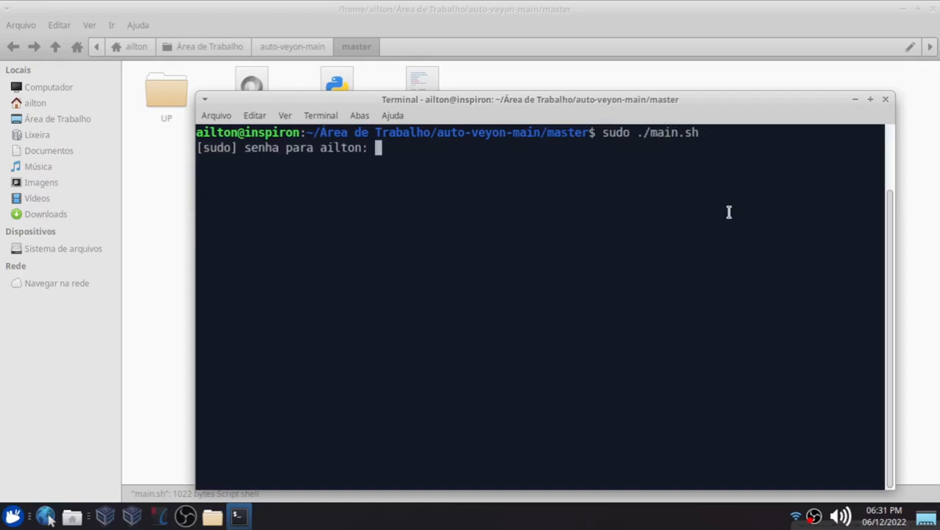
pyautogui.press('Return')
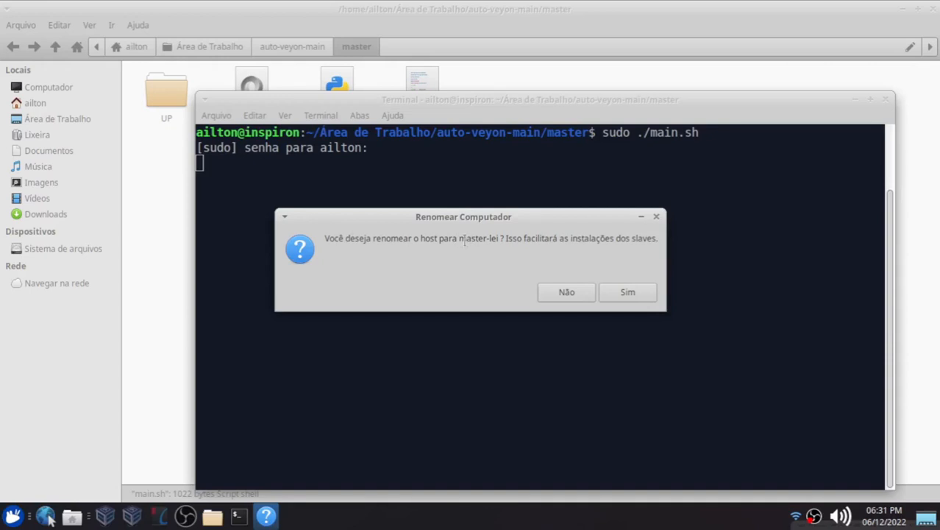
# Accept renaming the host to master-lei
pyautogui.moveTo(459, 239); pyautogui.dragTo(501, 239)
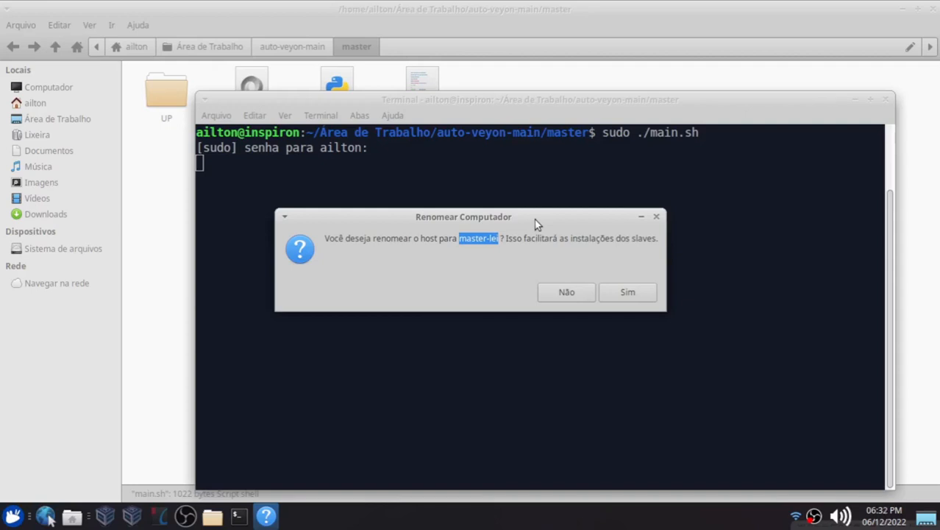
pyautogui.click(630, 292)
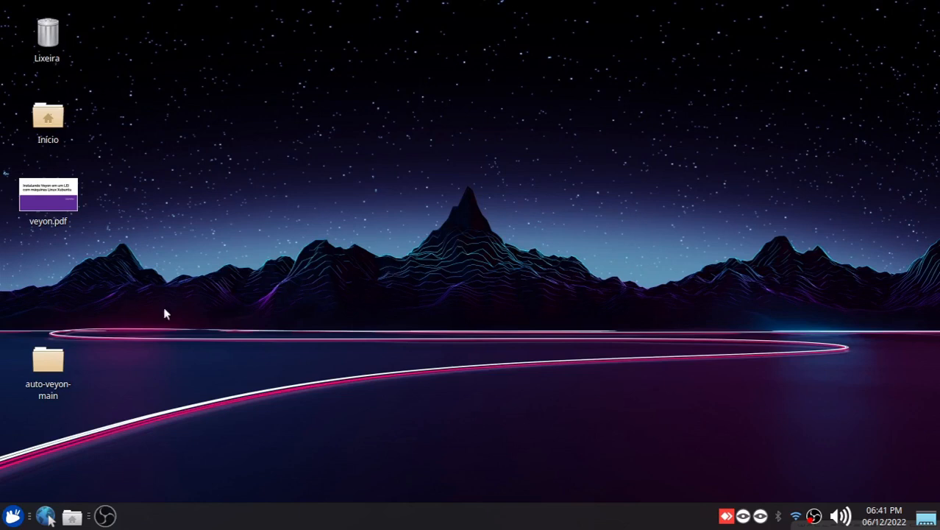
# Open main.sh from the master folder inside auto-veyon-main in Visual Studio Code
pyautogui.doubleClick(48, 360)
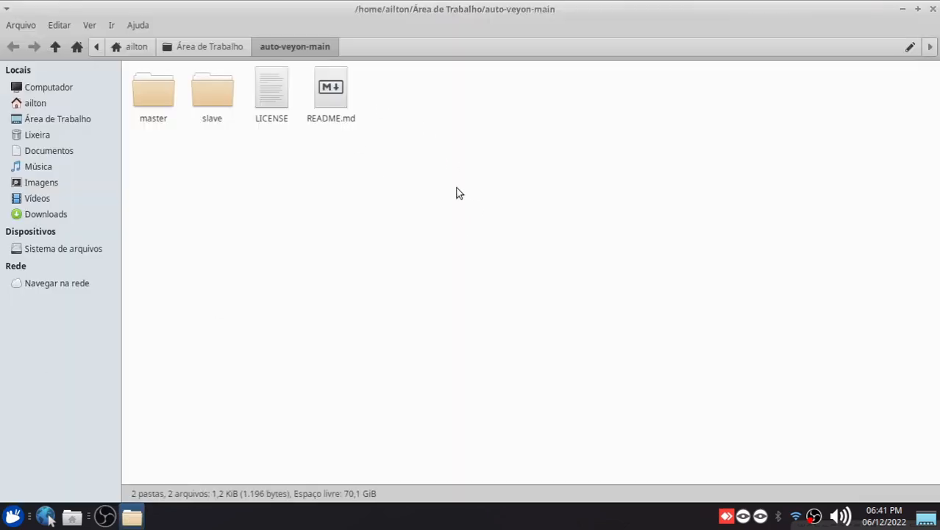
pyautogui.doubleClick(155, 93)
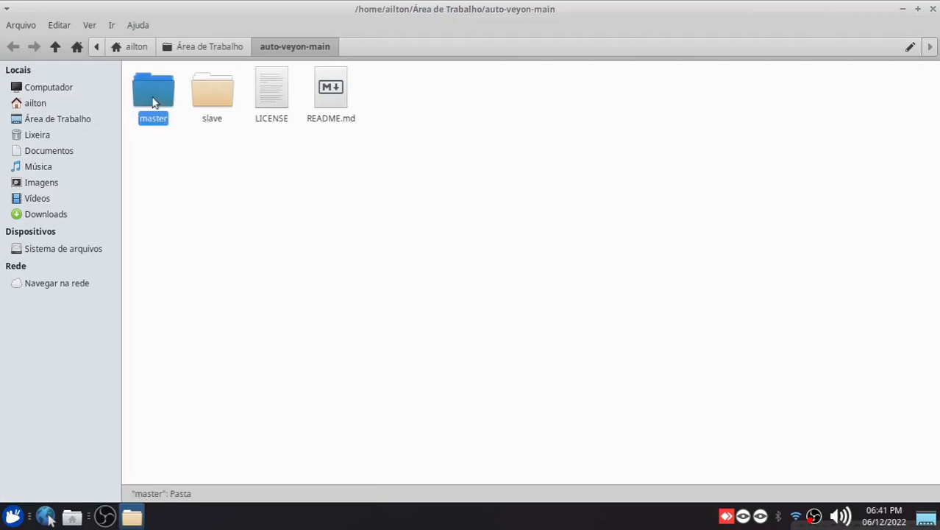
pyautogui.click(420, 94)
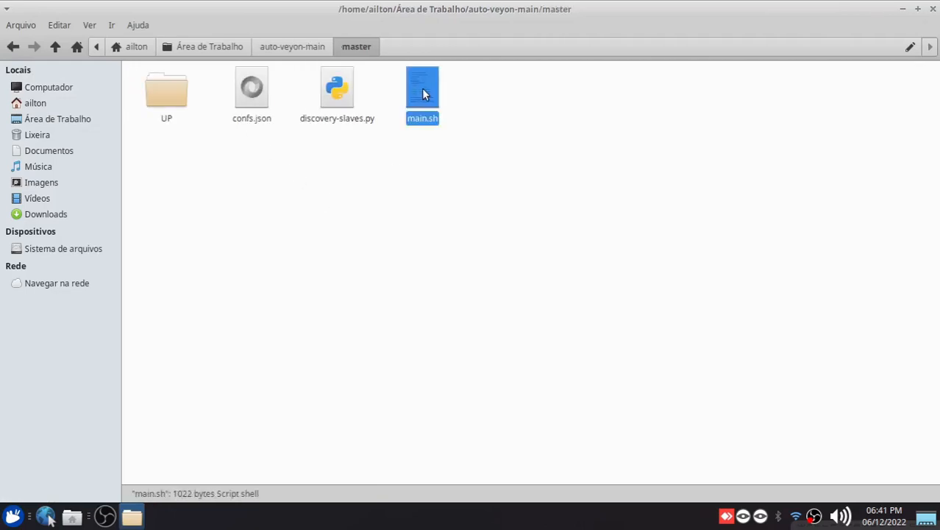
pyautogui.rightClick(422, 89)
pyautogui.click(464, 105)
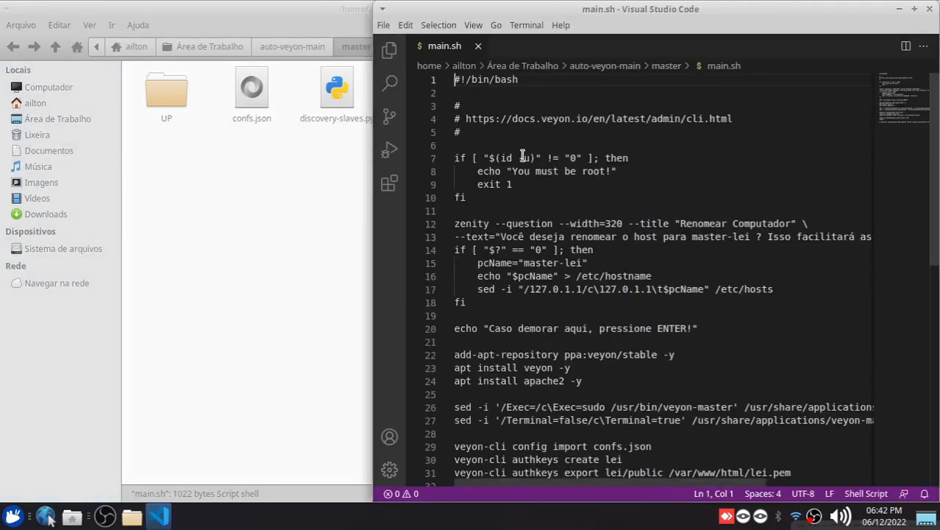
# Review the root check and computer-renaming blocks of main.sh, dismissing the Docker extension suggestion
pyautogui.moveTo(529, 199); pyautogui.dragTo(452, 158)
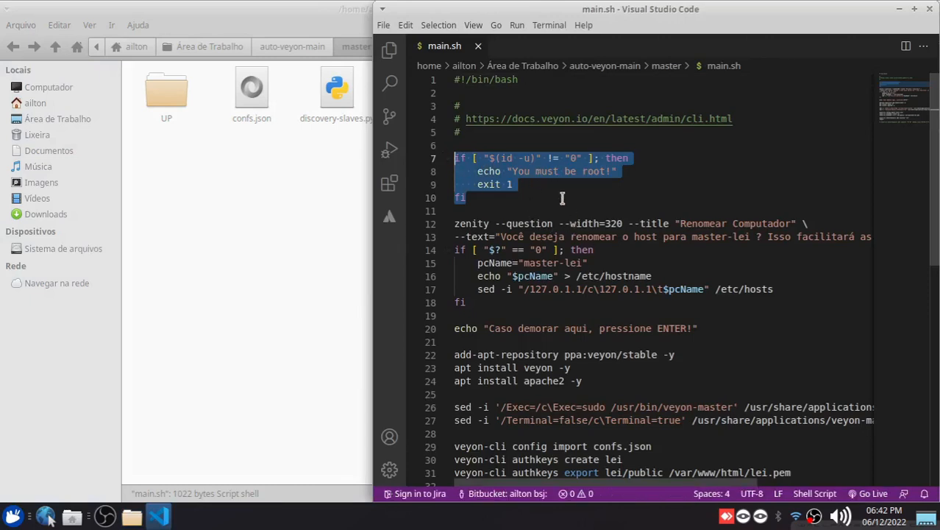
pyautogui.moveTo(478, 302); pyautogui.dragTo(453, 223)
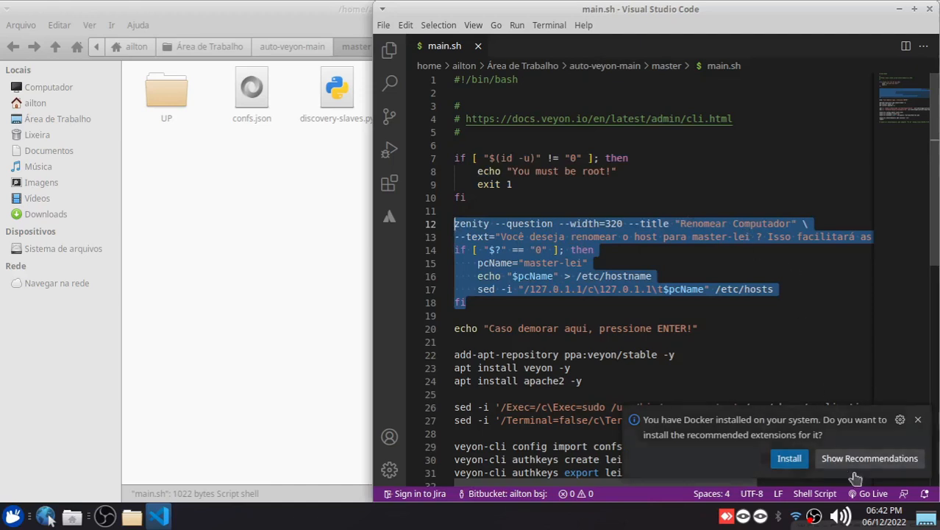
pyautogui.click(917, 419)
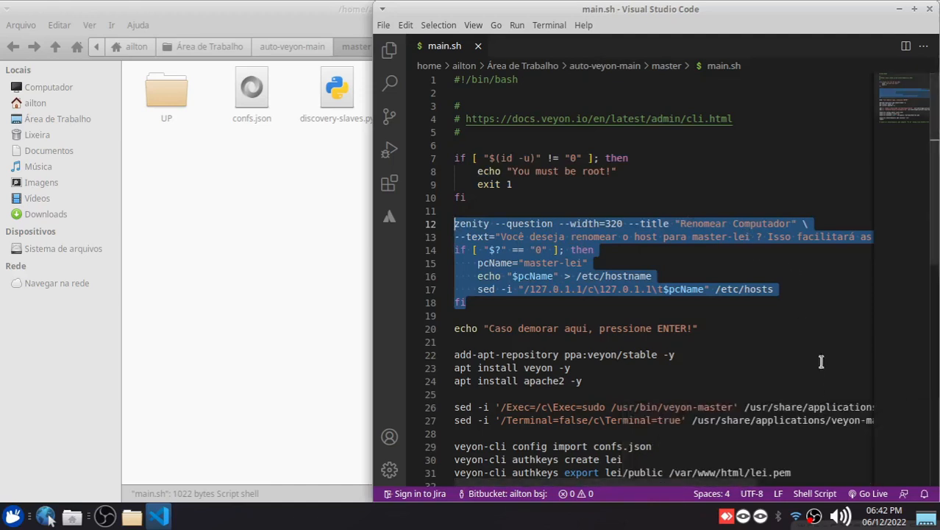
pyautogui.click(475, 303)
# Open a terminal with enlarged text and check the host name in its prompt
pyautogui.hotkey('ctrl', 'alt', 't')
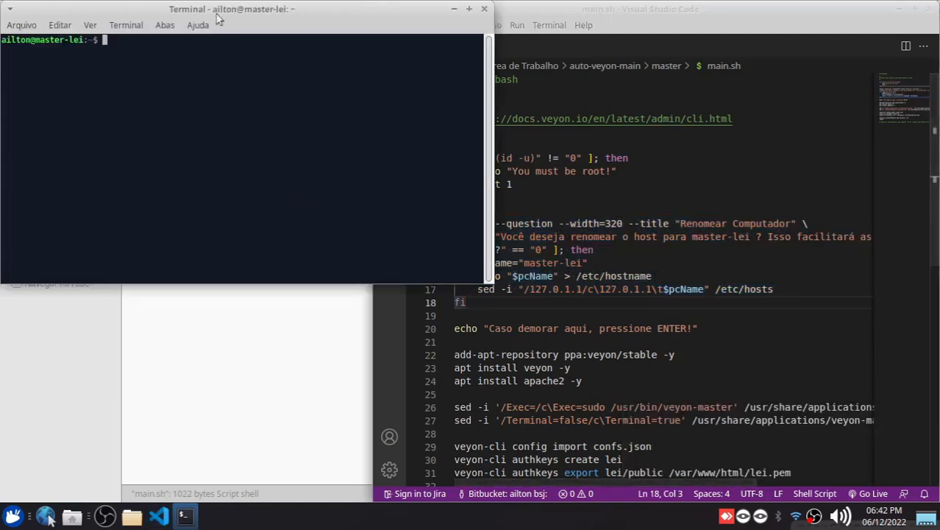
pyautogui.moveTo(242, 10); pyautogui.dragTo(288, 108)
pyautogui.hotkey('ctrl', '+')
pyautogui.hotkey('ctrl', '+')
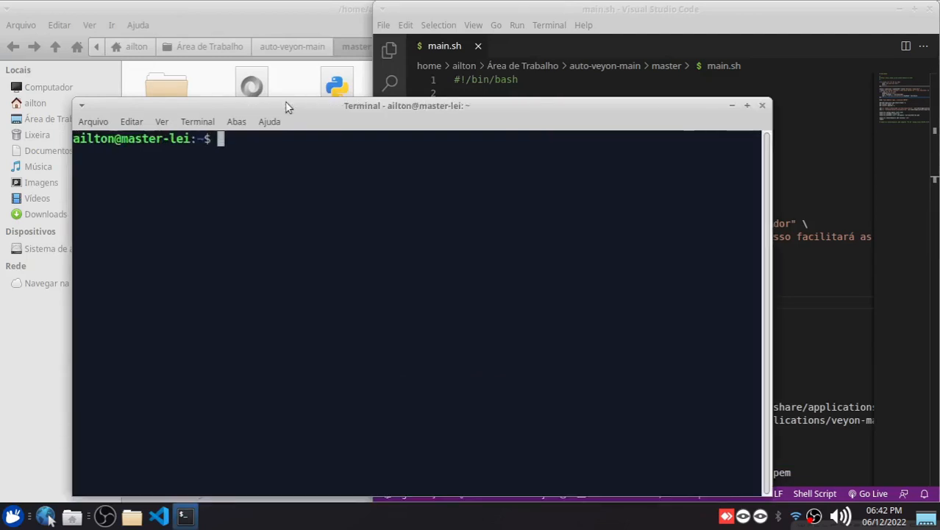
pyautogui.moveTo(288, 100); pyautogui.dragTo(247, 70)
pyautogui.moveTo(85, 114); pyautogui.dragTo(139, 116)
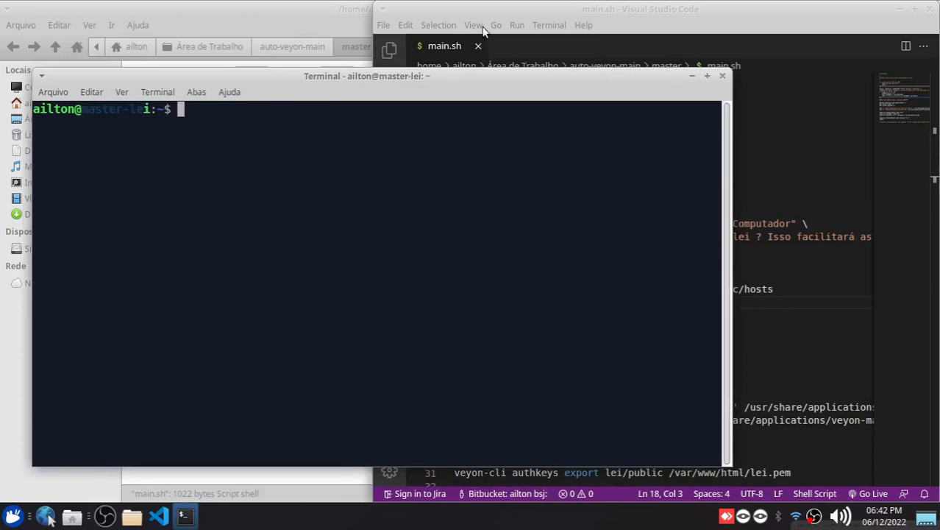
# Return to main.sh and review the veyon and apache2 install lines and the sed lines for the Veyon Master launcher
pyautogui.click(537, 11)
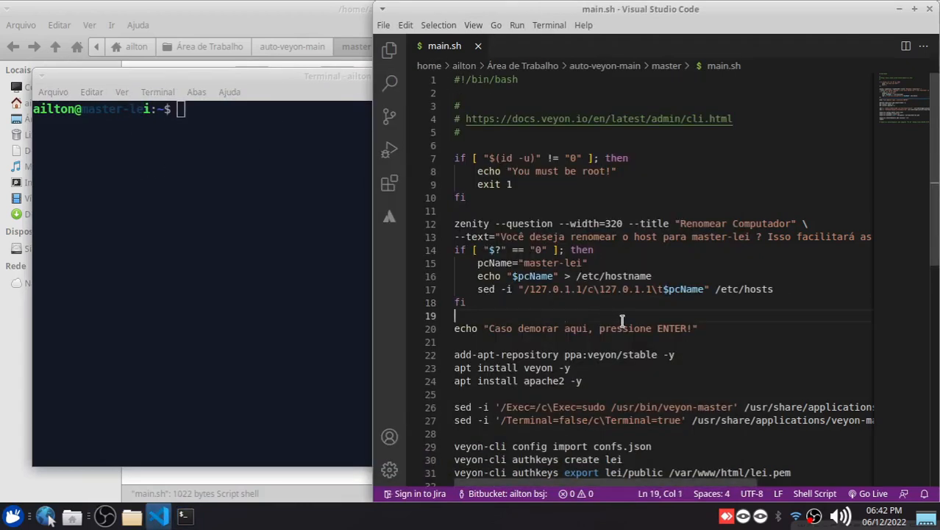
pyautogui.scroll(-3, 555, 309)
pyautogui.moveTo(569, 265); pyautogui.dragTo(468, 264)
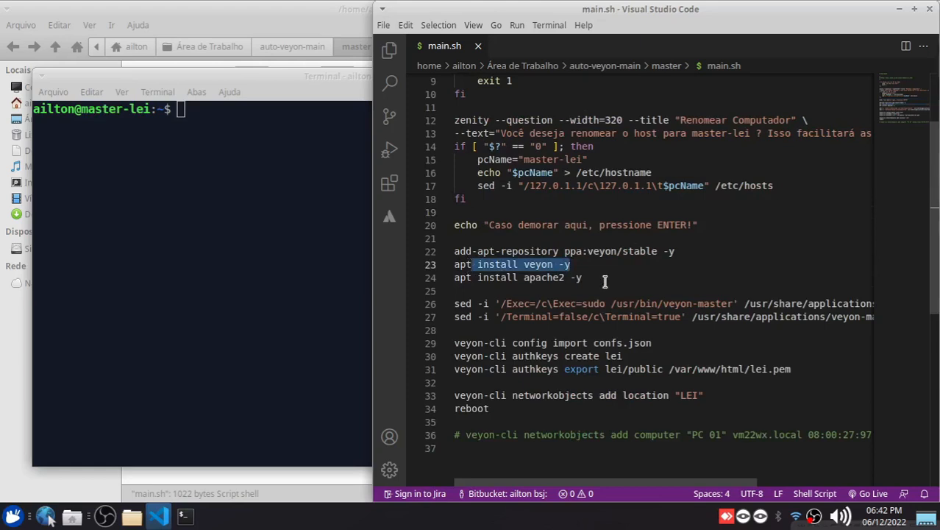
pyautogui.moveTo(585, 278); pyautogui.dragTo(457, 265)
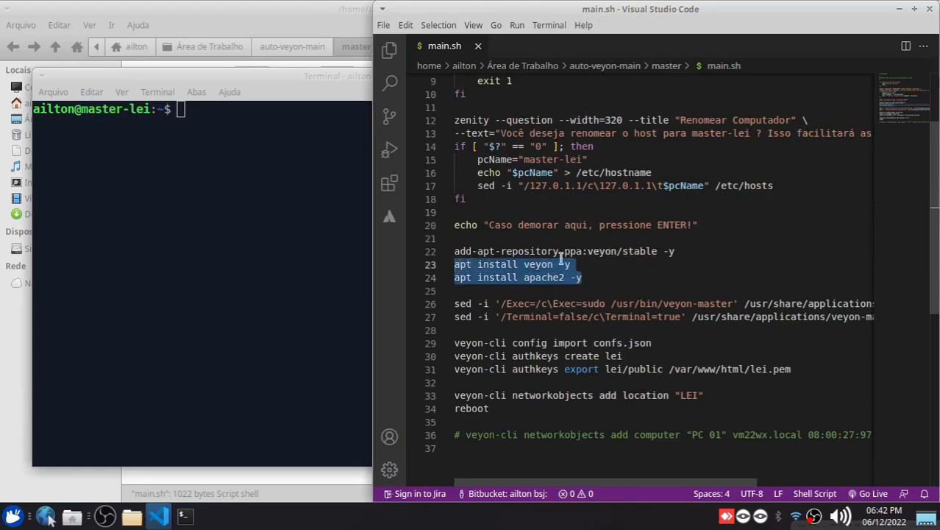
pyautogui.scroll(-2, 571, 291)
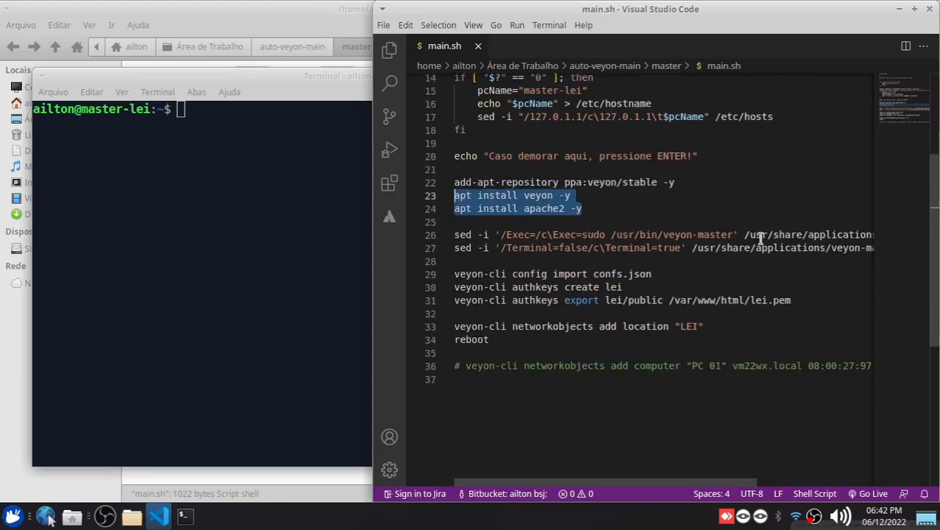
pyautogui.click(674, 247)
# Inspect the Veyon Master launcher's command and run-in-terminal option, closing its editor without saving
pyautogui.click(14, 515)
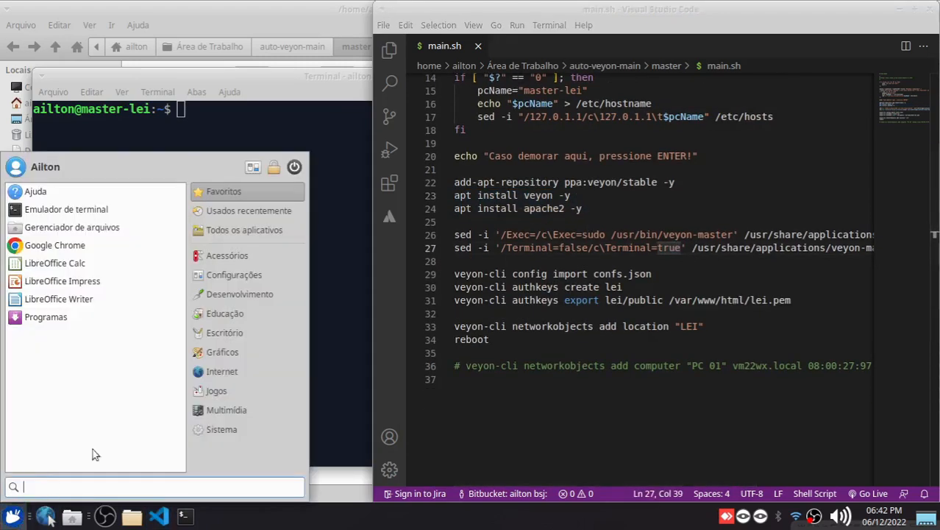
pyautogui.click(237, 371)
pyautogui.rightClick(65, 354)
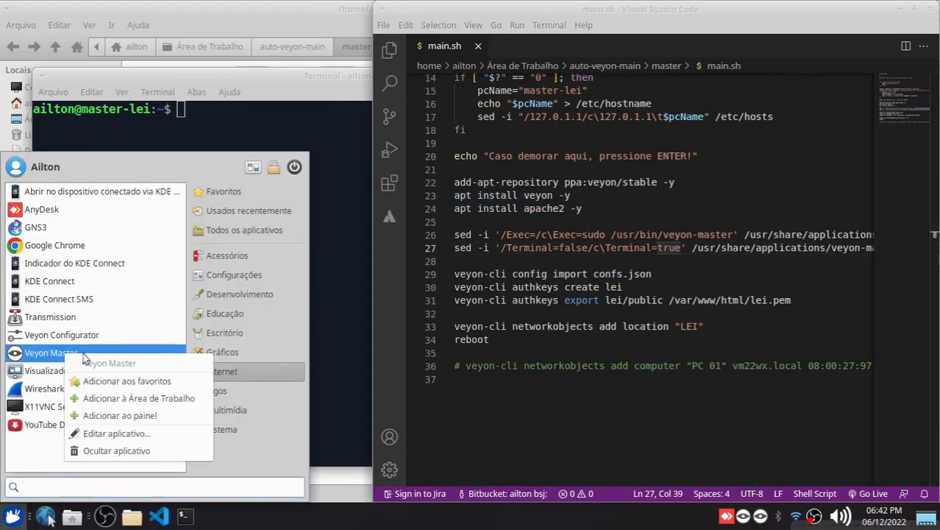
pyautogui.click(112, 434)
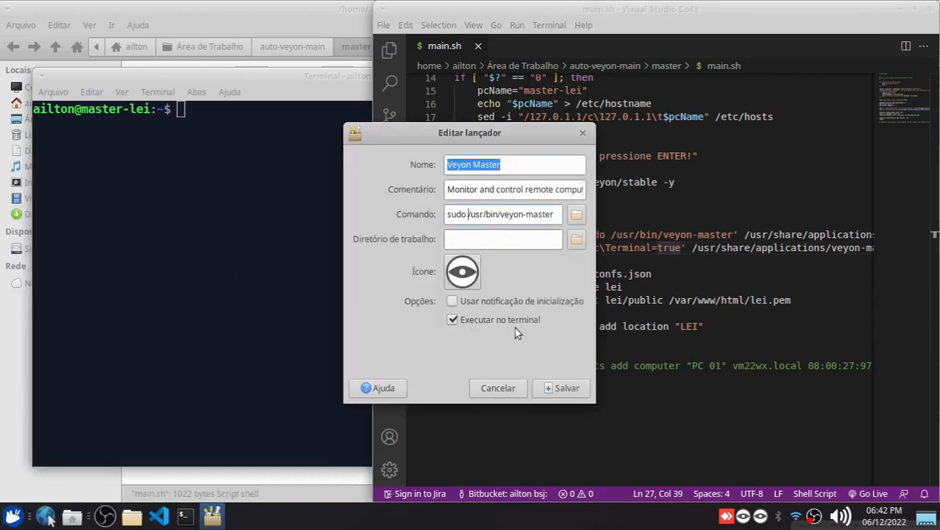
pyautogui.click(498, 387)
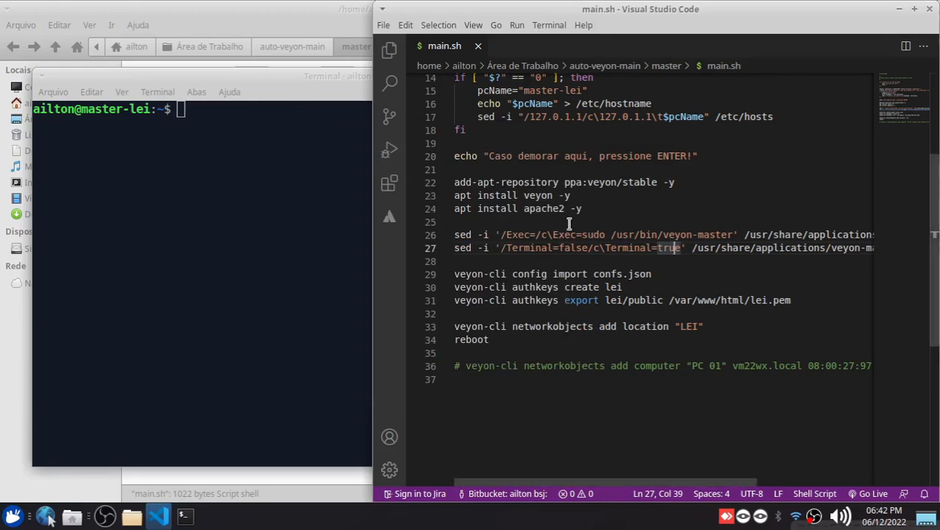
# Highlight the confs.json import line in main.sh and launch Veyon Configurator, authenticating with the account password
pyautogui.moveTo(455, 274); pyautogui.dragTo(699, 274)
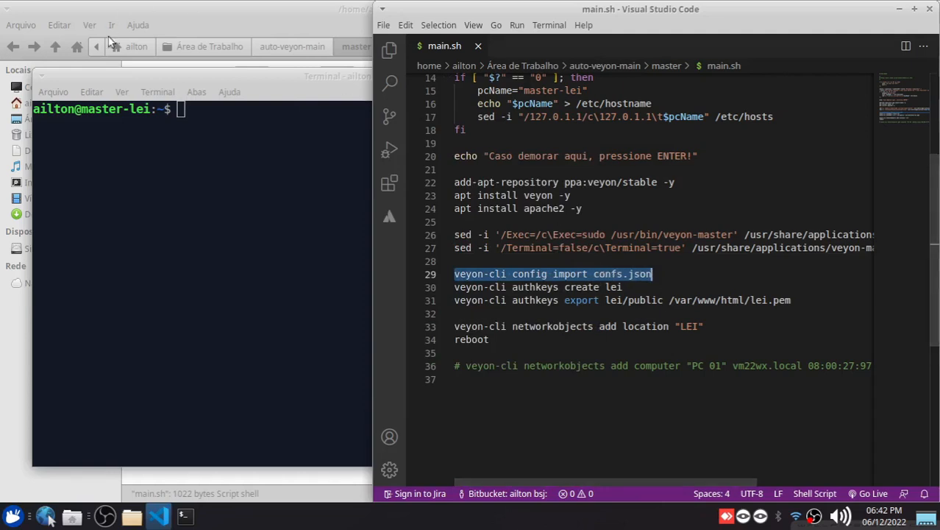
pyautogui.click(12, 515)
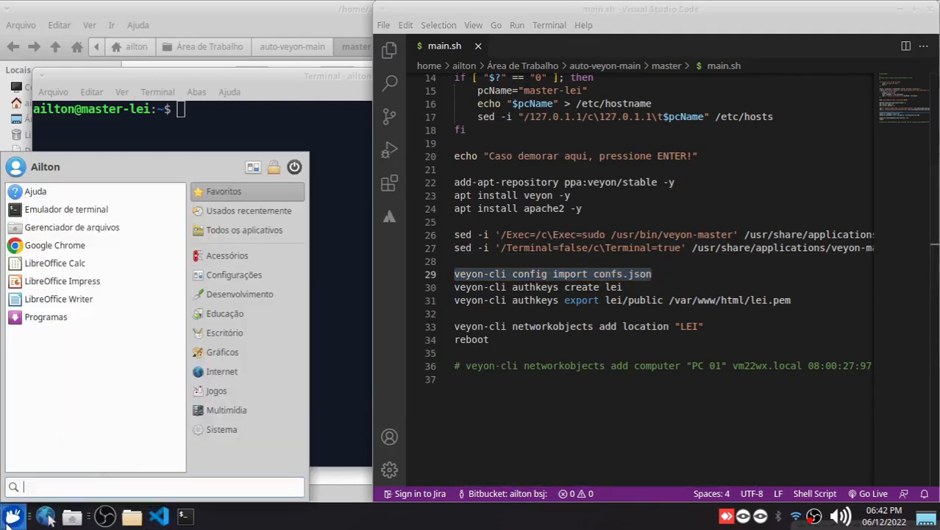
pyautogui.click(242, 370)
pyautogui.click(118, 331)
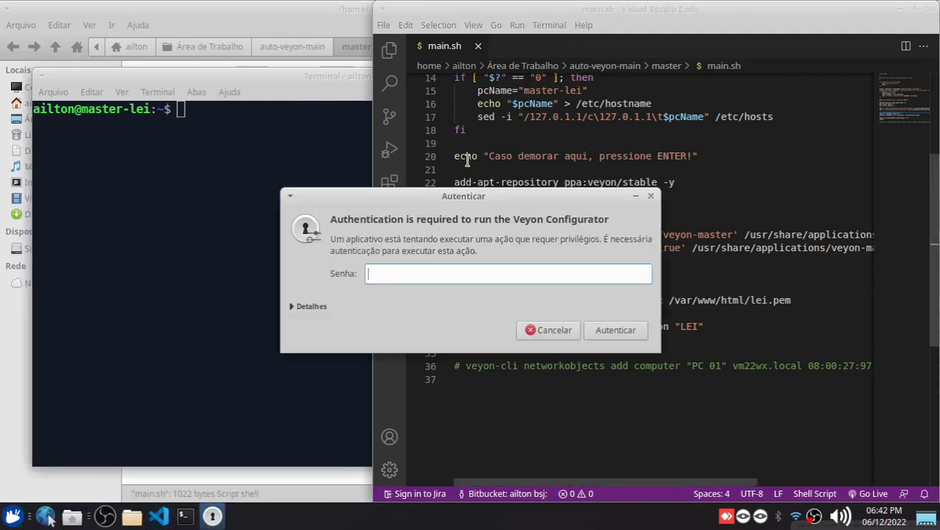
pyautogui.press('Return')
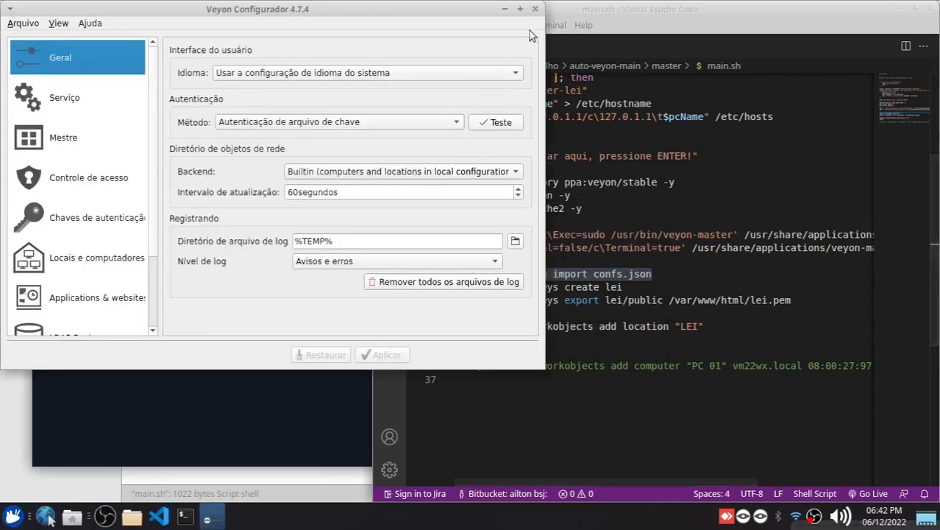
pyautogui.click(520, 9)
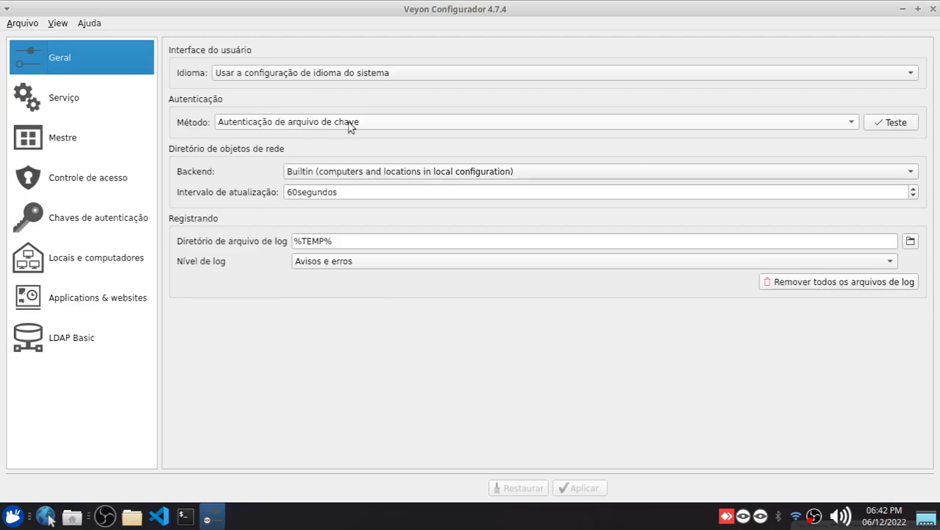
# Review the configurator's service settings, master features, access control and authentication keys
pyautogui.click(58, 99)
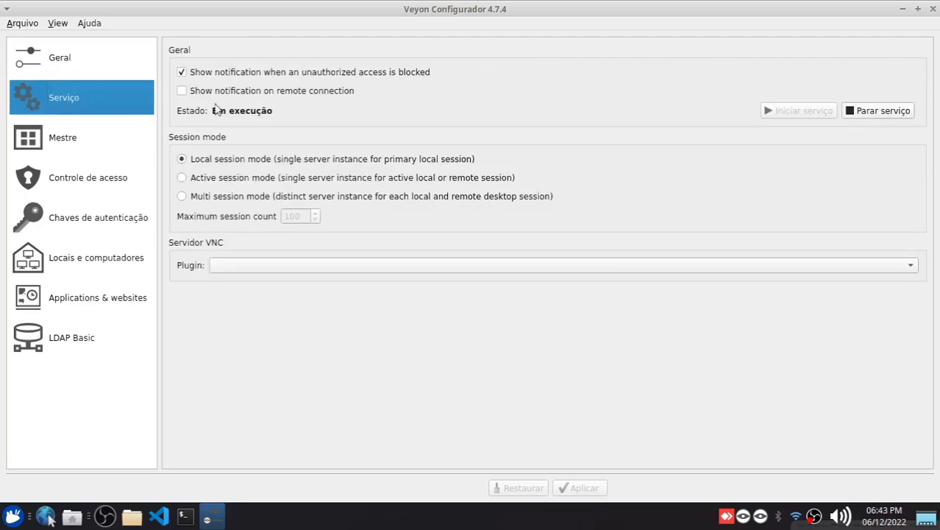
pyautogui.click(59, 142)
pyautogui.click(405, 58)
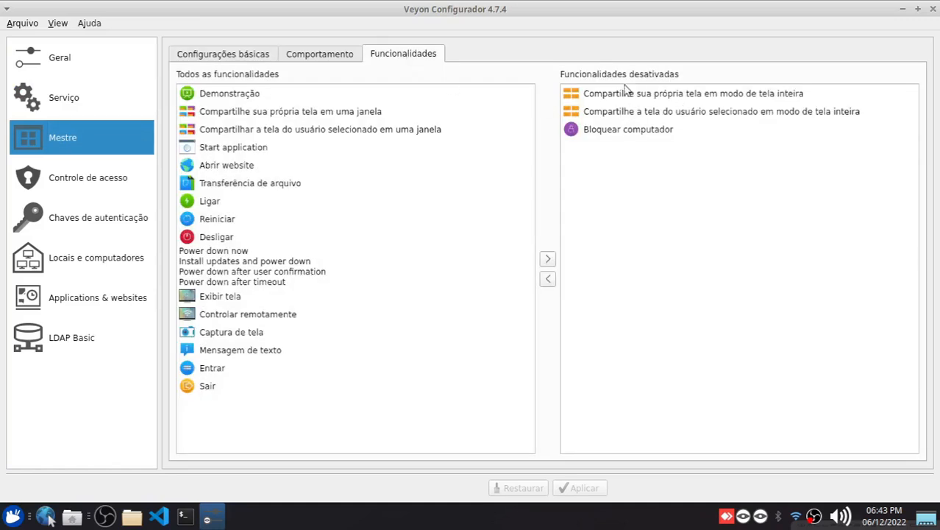
pyautogui.click(100, 181)
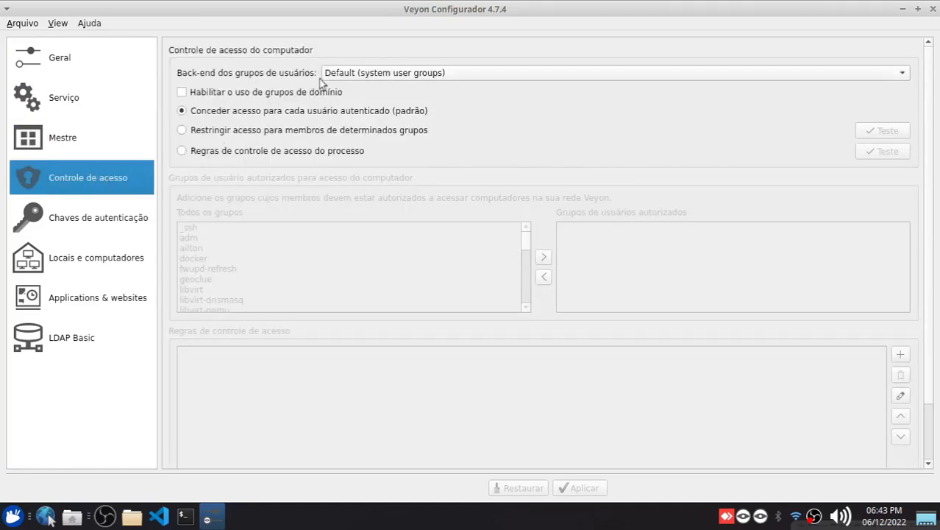
pyautogui.click(113, 218)
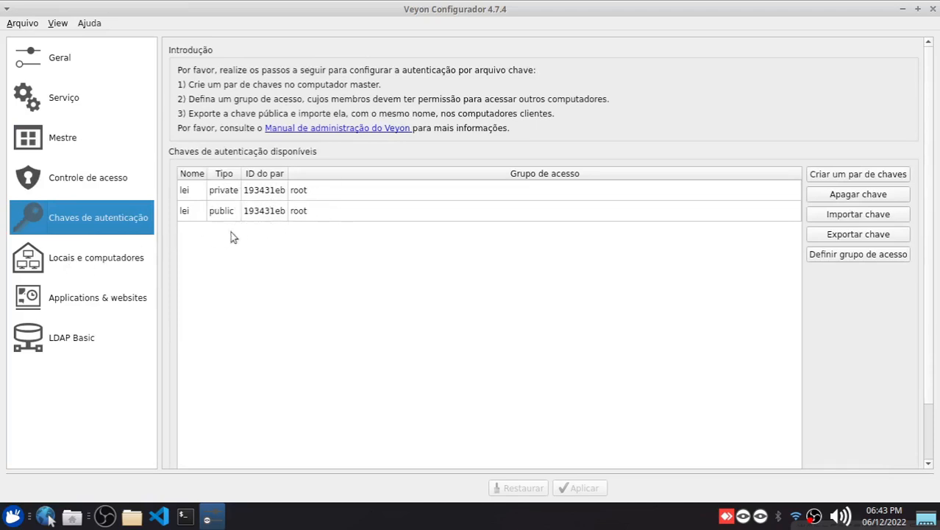
# Run ls /var/www/html/ in the terminal to check for the exported public key file
pyautogui.click(185, 515)
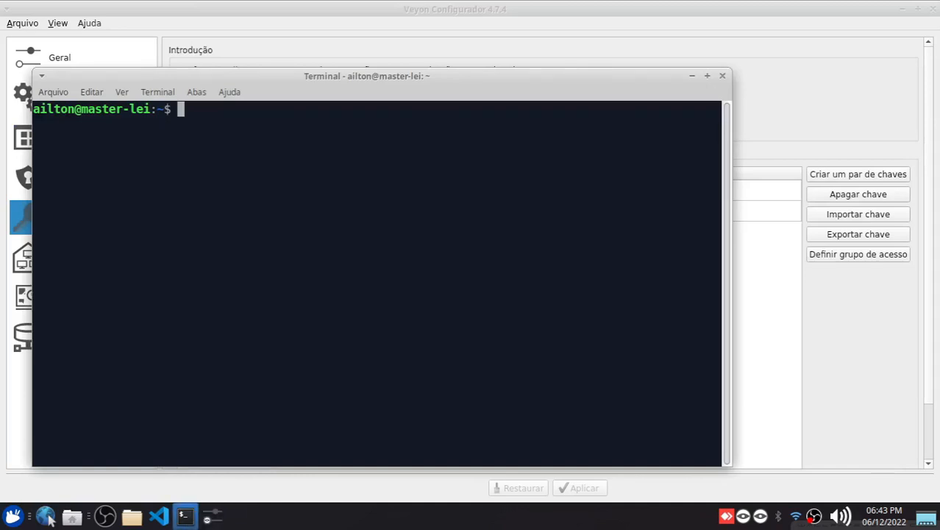
pyautogui.click(185, 515)
pyautogui.click(184, 515)
pyautogui.moveTo(254, 81); pyautogui.dragTo(359, 64)
pyautogui.write('ls /')
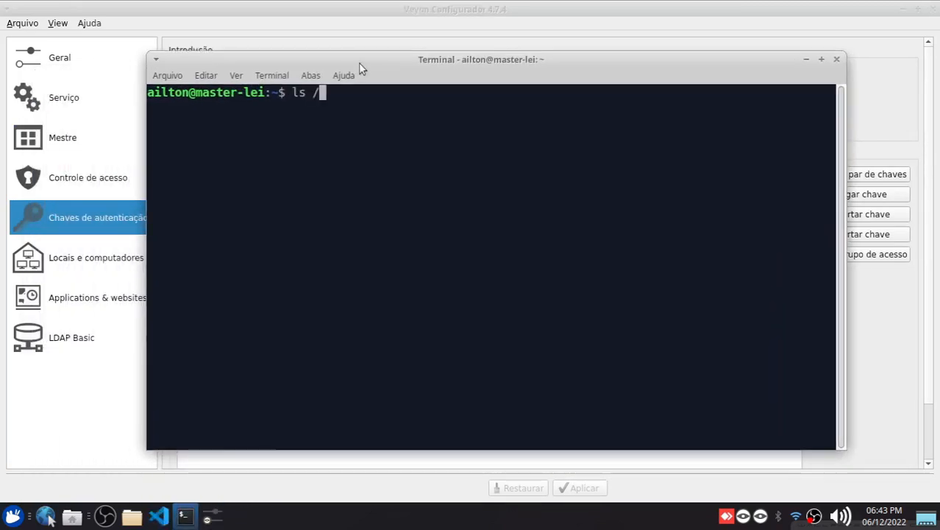
pyautogui.write('var/www/ht')
pyautogui.press('Tab')
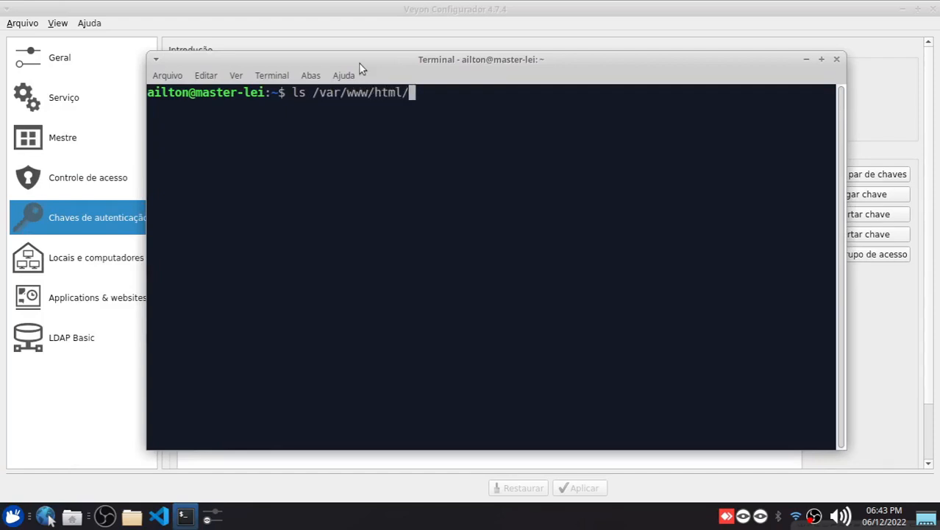
pyautogui.press('Return')
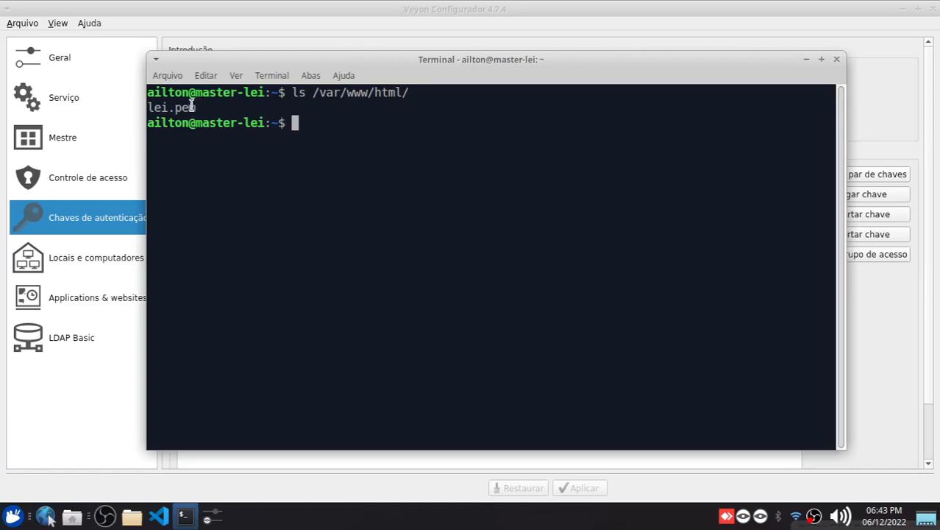
pyautogui.moveTo(191, 107); pyautogui.dragTo(152, 105)
pyautogui.moveTo(276, 63); pyautogui.dragTo(572, 79)
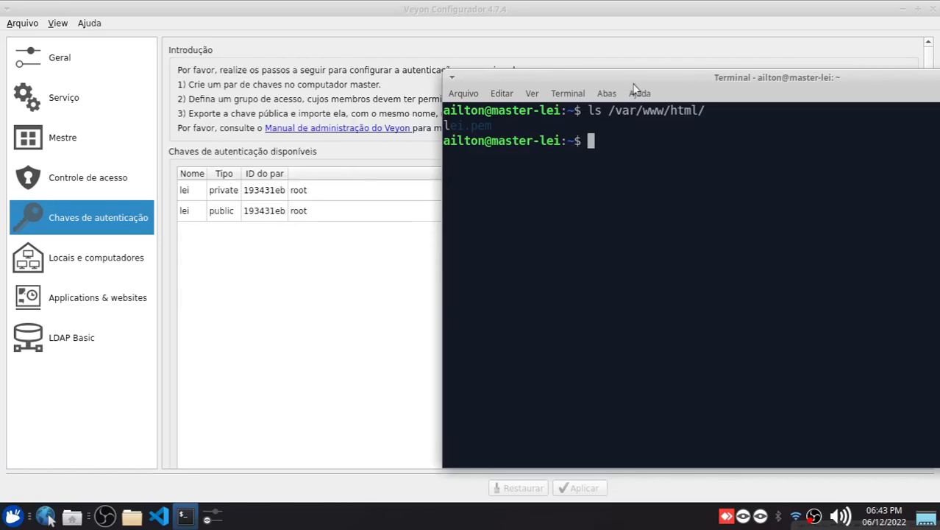
pyautogui.moveTo(634, 82); pyautogui.dragTo(407, 91)
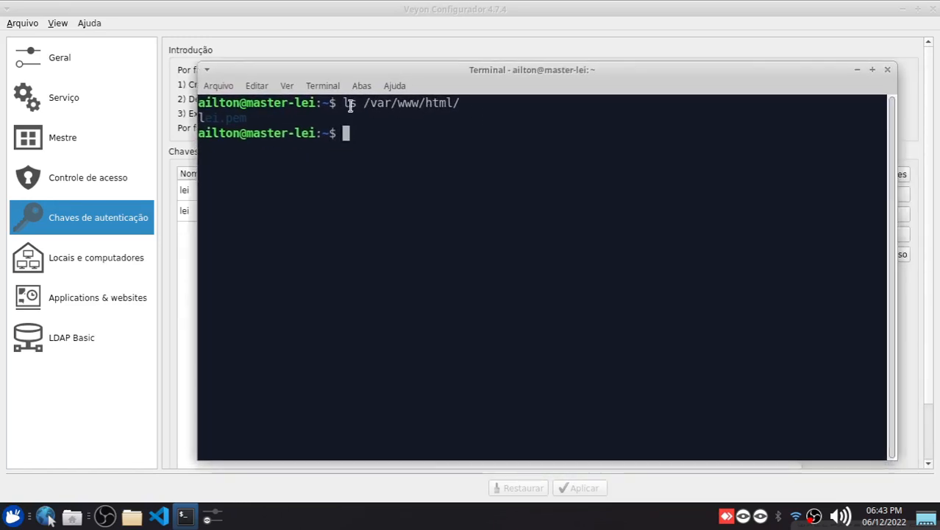
# Highlight the apt install apache2 -y line in main.sh in Visual Studio Code
pyautogui.click(158, 516)
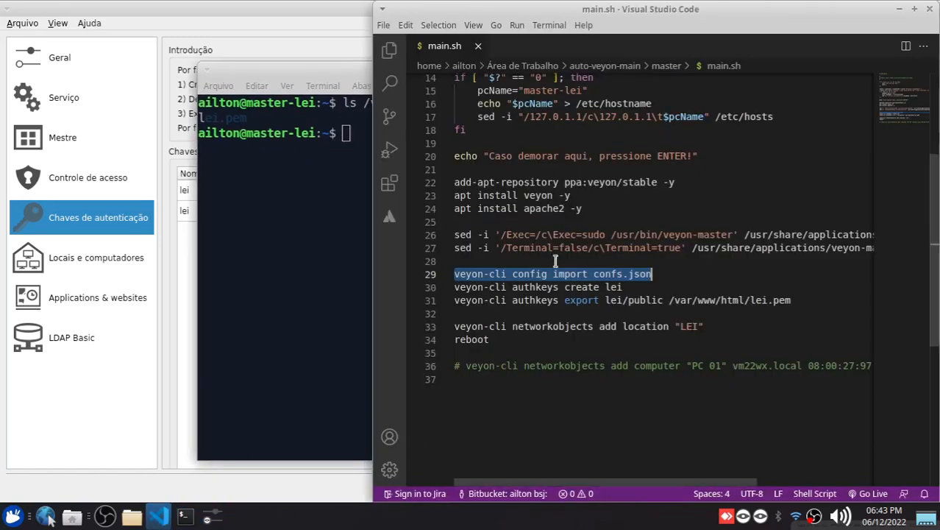
pyautogui.moveTo(585, 209); pyautogui.dragTo(454, 209)
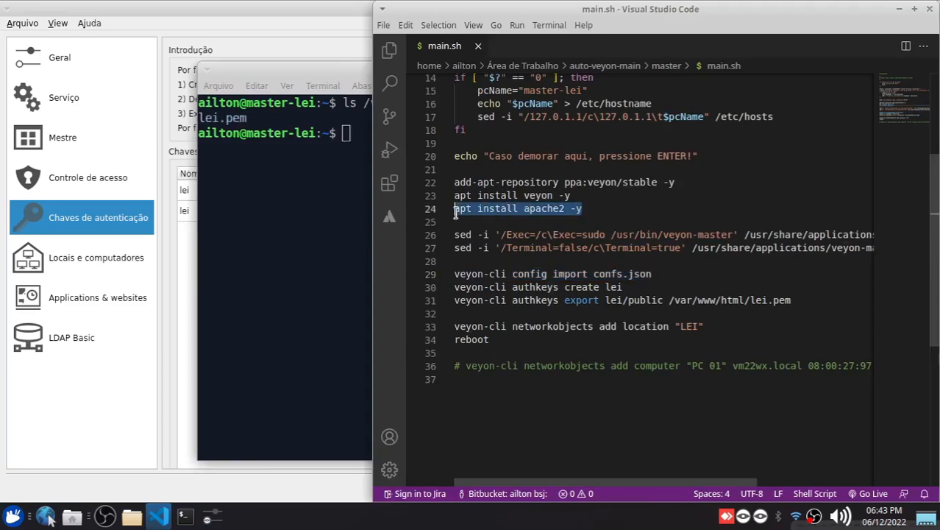
pyautogui.click(45, 516)
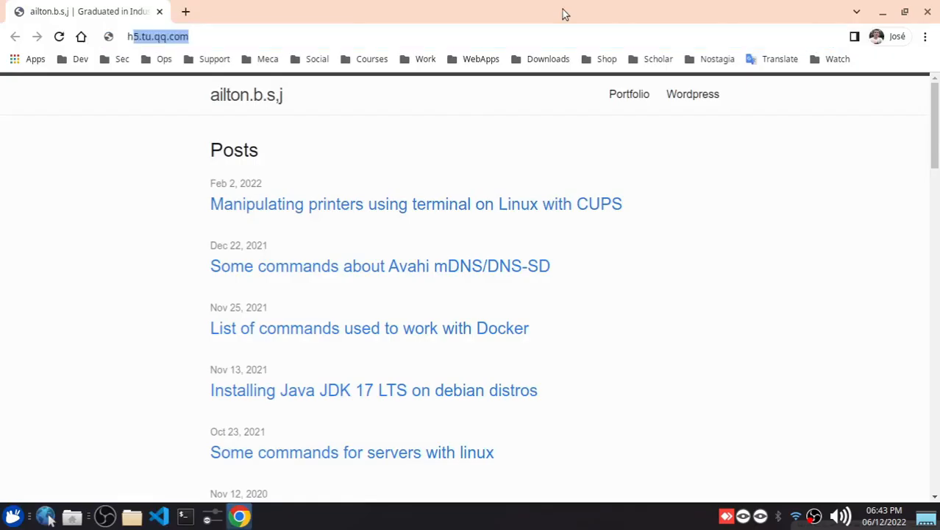
pyautogui.write('http://')
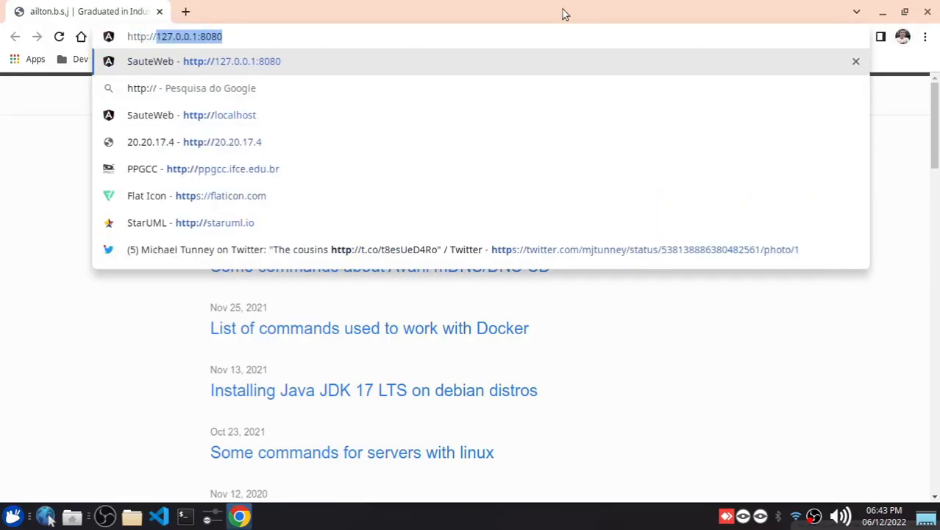
pyautogui.write('master')
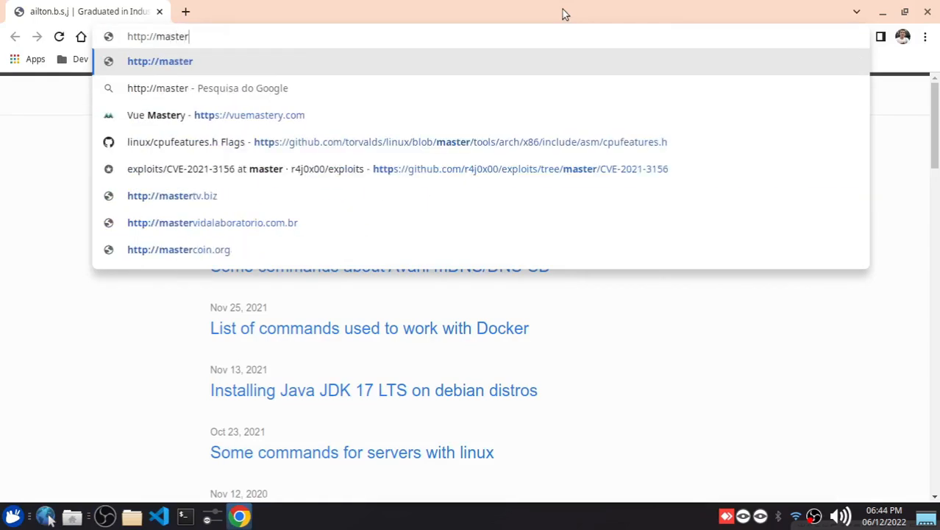
pyautogui.write('-lei.l')
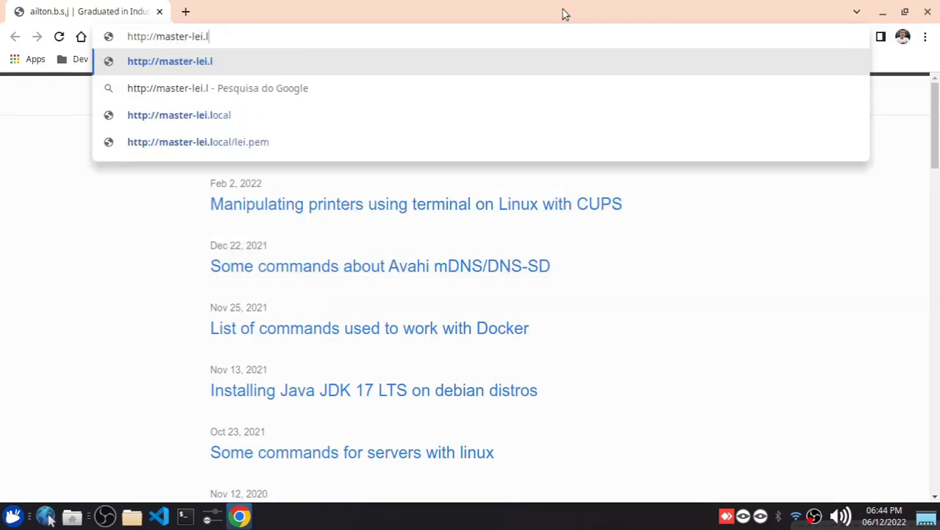
pyautogui.write('ocal/')
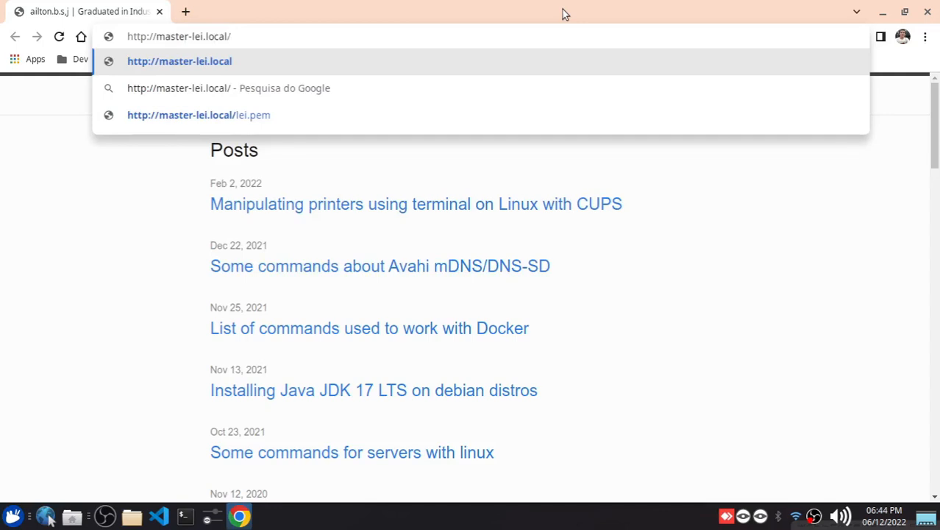
pyautogui.write('pem.')
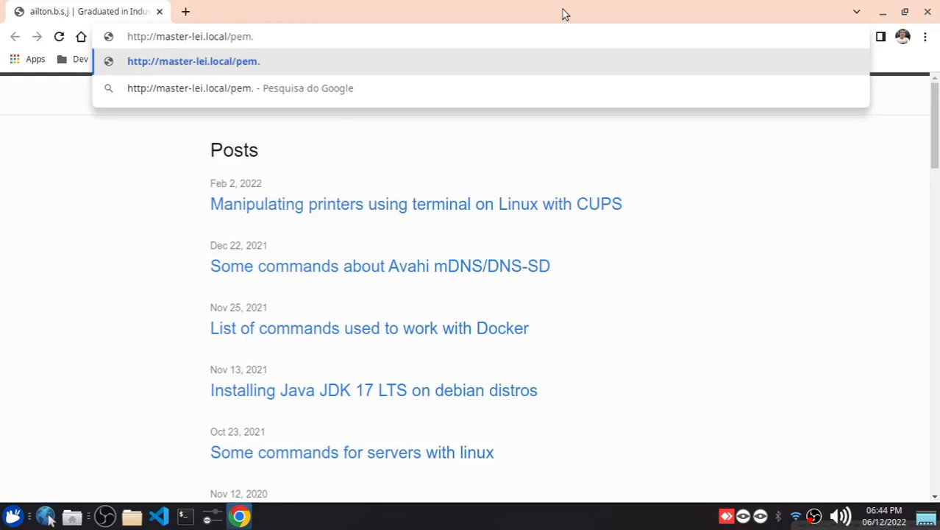
pyautogui.press('BackSpace')
pyautogui.press('BackSpace')
pyautogui.press('BackSpace')
pyautogui.press('BackSpace')
pyautogui.write('lei.')
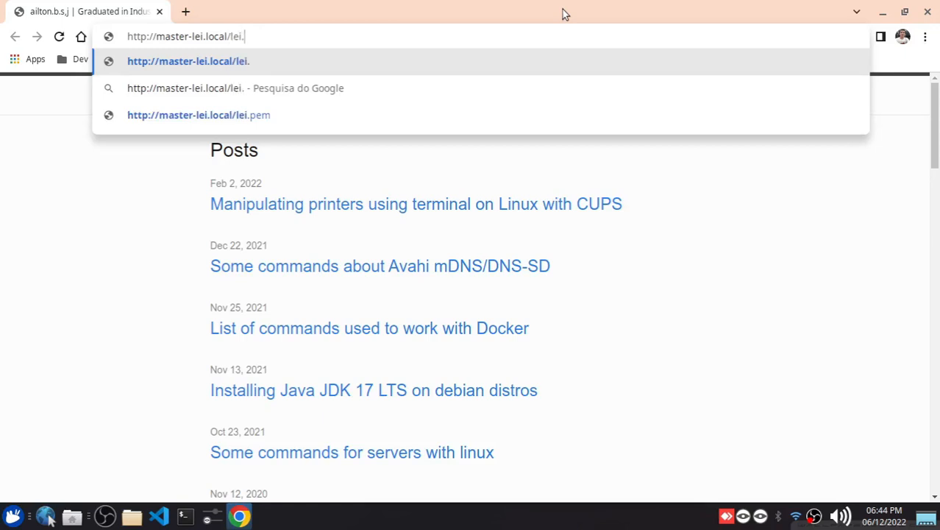
pyautogui.write('pem')
pyautogui.press('Return')
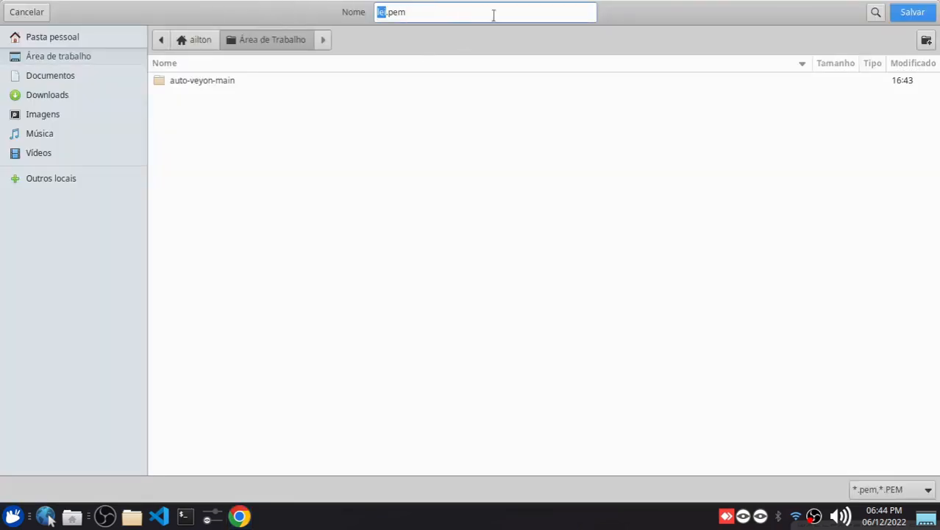
# Highlight the lei.pem file name in the save dialog, cancel the download and close the browser tab
pyautogui.moveTo(415, 13); pyautogui.dragTo(320, 3)
pyautogui.click(33, 13)
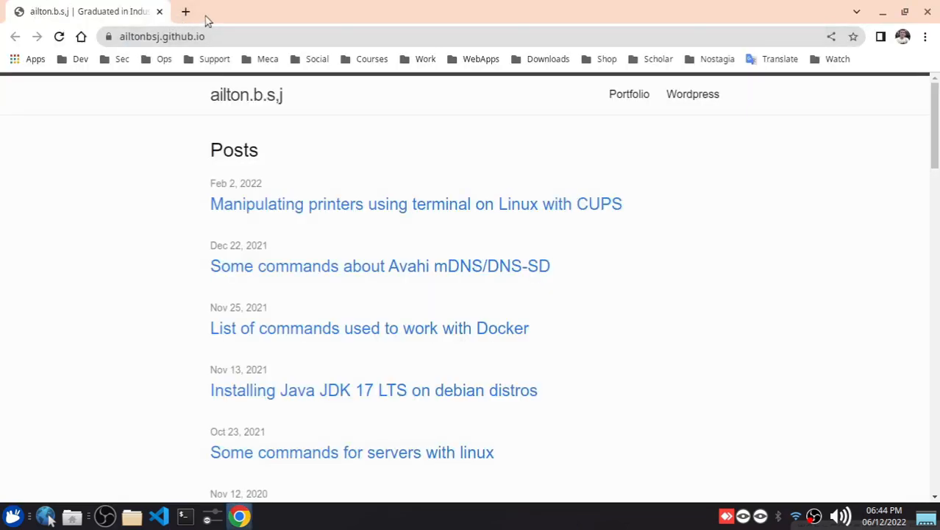
pyautogui.click(160, 13)
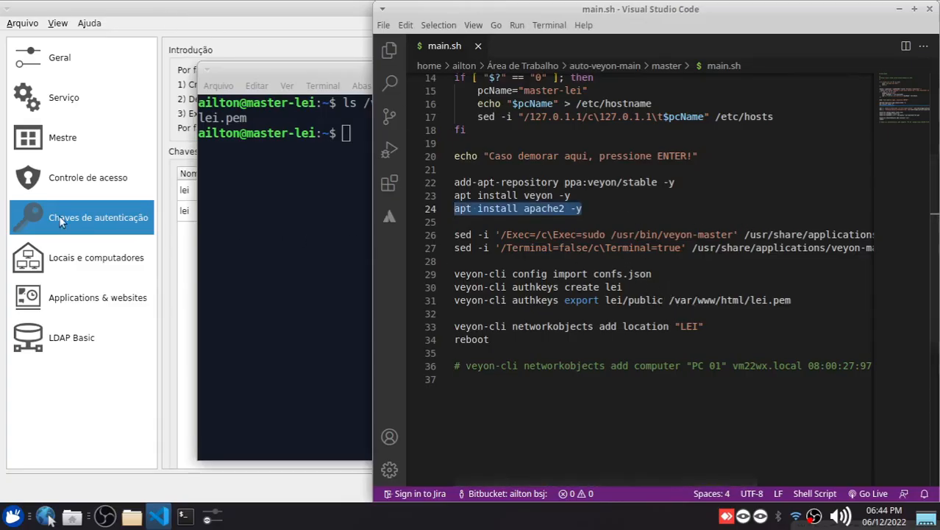
# Review the LEI location in Veyon Configurator's locations and computers page and close the configurator
pyautogui.click(82, 254)
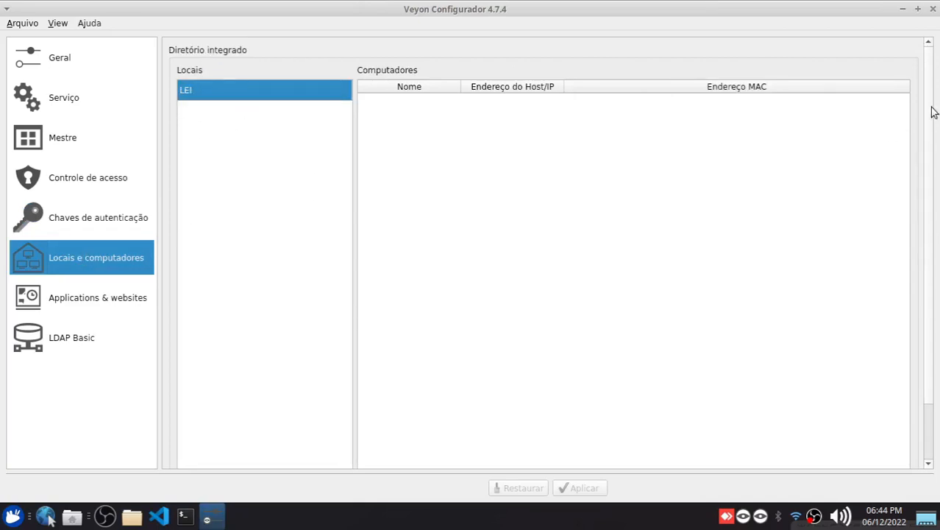
pyautogui.scroll(-2, 929, 110)
pyautogui.scroll(2, 496, 53)
pyautogui.click(933, 9)
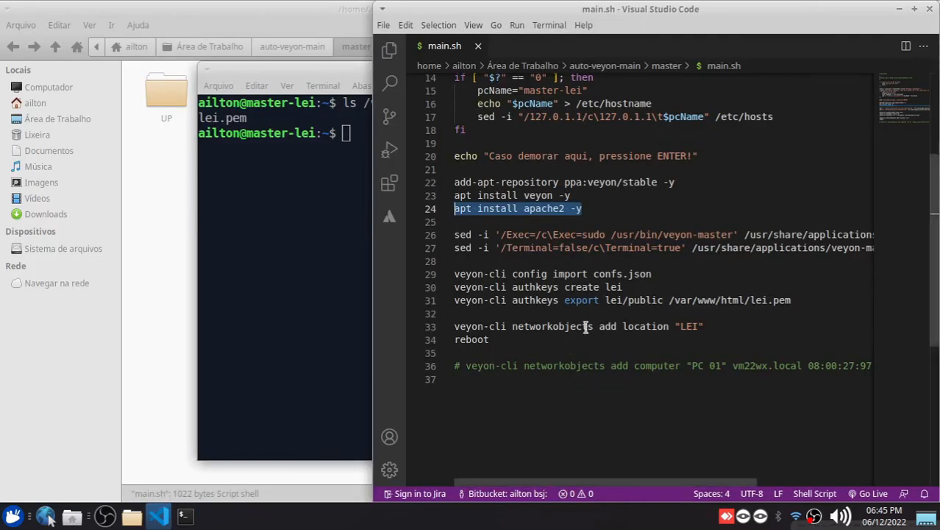
# Close main.sh and Visual Studio Code, highlight lei.pem in the terminal listing and close that terminal
pyautogui.click(478, 45)
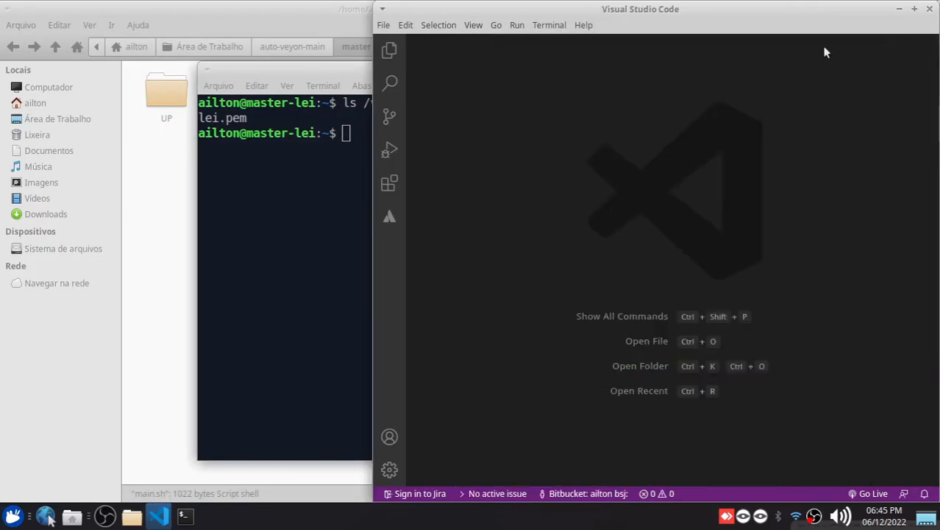
pyautogui.click(929, 9)
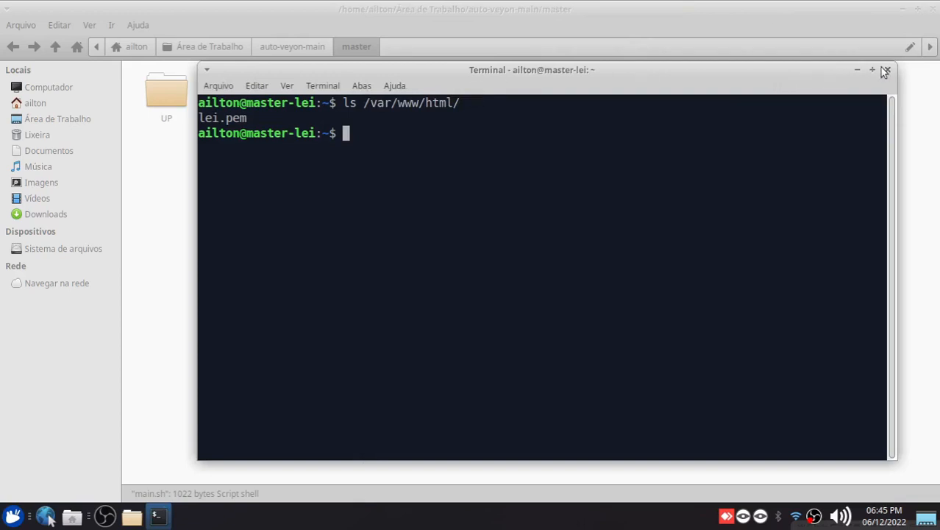
pyautogui.moveTo(251, 118); pyautogui.dragTo(200, 117)
pyautogui.click(888, 69)
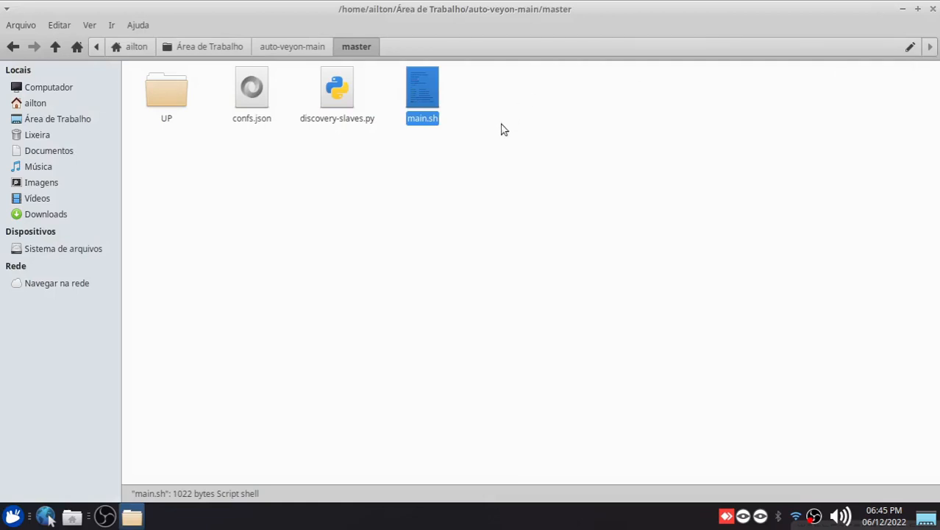
# Open a terminal in the auto-veyon-main/master folder, enlarge its text and place the window below the file icons
pyautogui.click(454, 198)
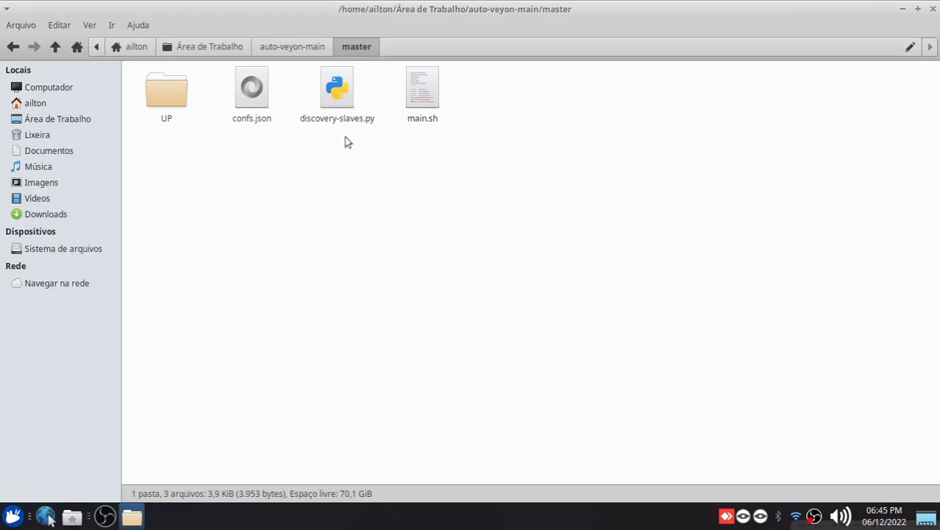
pyautogui.rightClick(310, 185)
pyautogui.click(359, 243)
pyautogui.moveTo(224, 10); pyautogui.dragTo(485, 172)
pyautogui.hotkey('ctrl', '+')
pyautogui.hotkey('ctrl', '+')
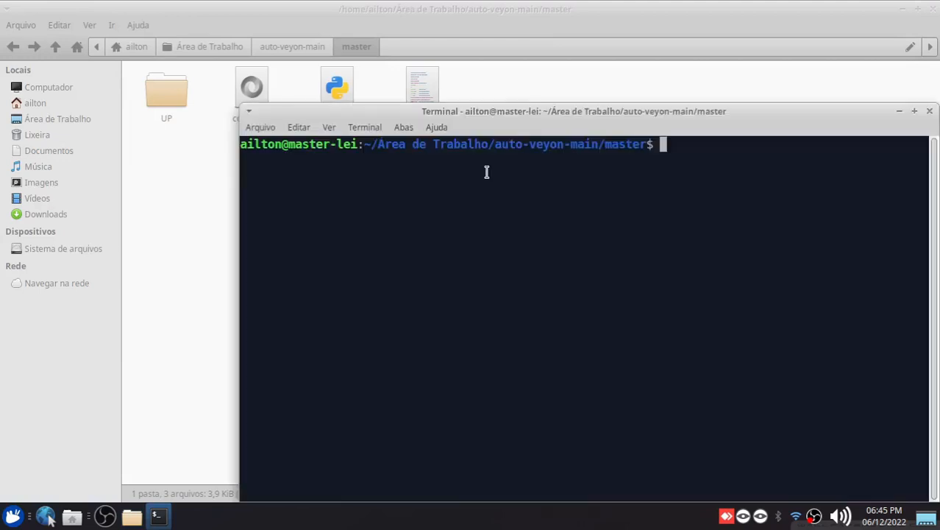
pyautogui.moveTo(530, 118); pyautogui.dragTo(433, 172)
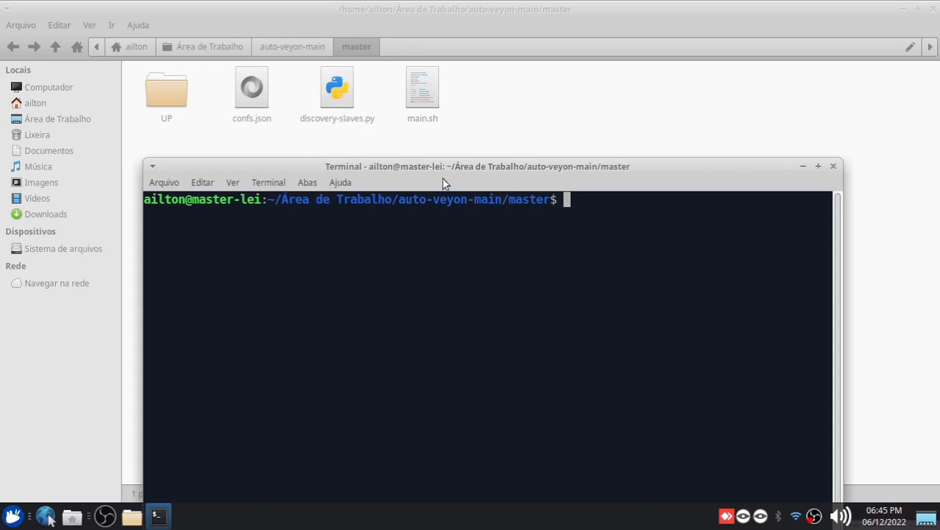
pyautogui.moveTo(591, 169); pyautogui.dragTo(591, 157)
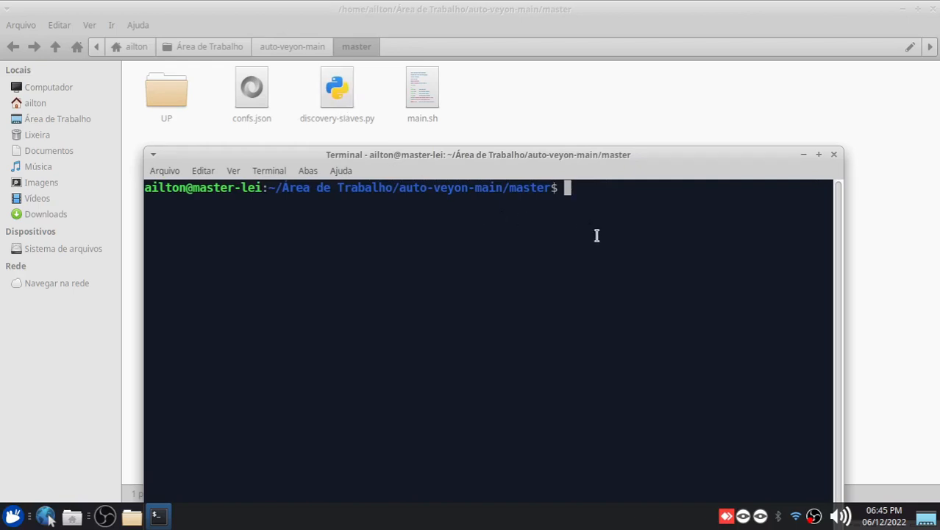
# Try to run ./discovery-slaves.py in the terminal without root privileges
pyautogui.write('./d')
pyautogui.press('Tab')
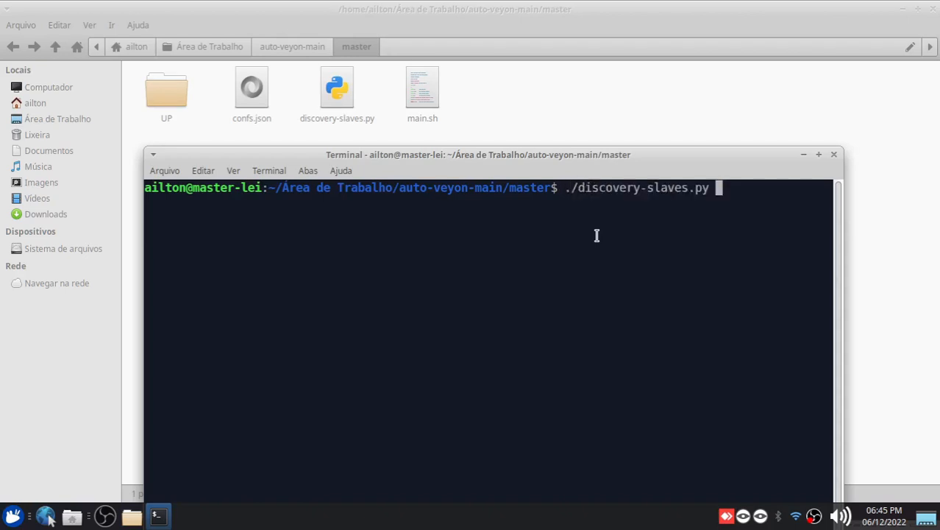
pyautogui.press('Return')
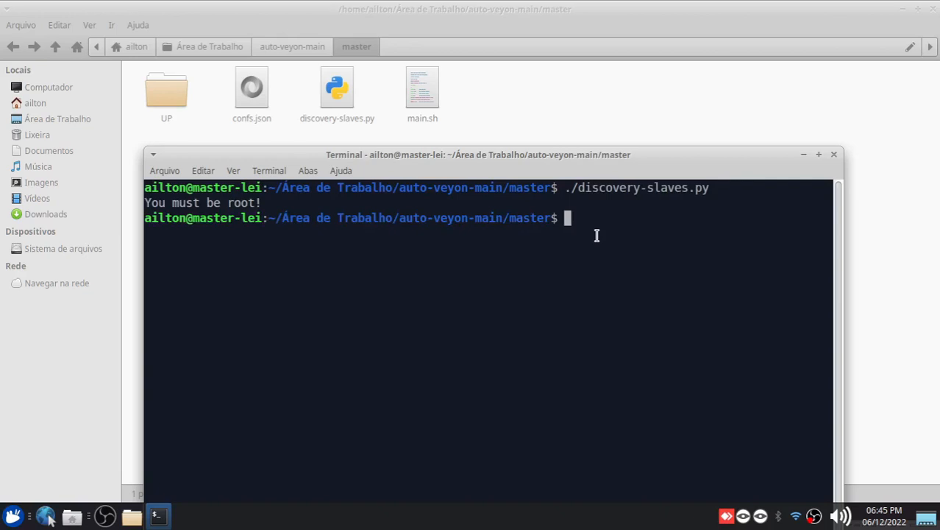
# Clear the terminal and run sudo ./discovery-slaves.py, authenticating with the account password
pyautogui.press('Up')
pyautogui.press('Left')
pyautogui.press('Left')
pyautogui.press('Left')
pyautogui.press('Left')
pyautogui.press('Left')
pyautogui.press('Left')
pyautogui.press('Left')
pyautogui.press('Left')
pyautogui.press('Left')
pyautogui.press('Left')
pyautogui.press('Left')
pyautogui.press('Left')
pyautogui.press('Left')
pyautogui.press('Left')
pyautogui.press('Left')
pyautogui.press('Left')
pyautogui.press('Left')
pyautogui.press('Left')
pyautogui.press('Left')
pyautogui.press('Left')
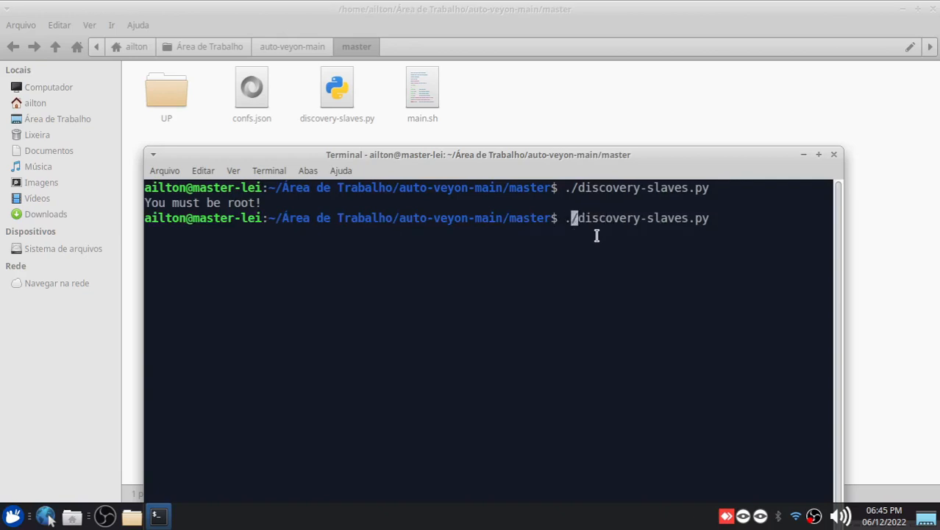
pyautogui.press('Left')
pyautogui.write('sudo')
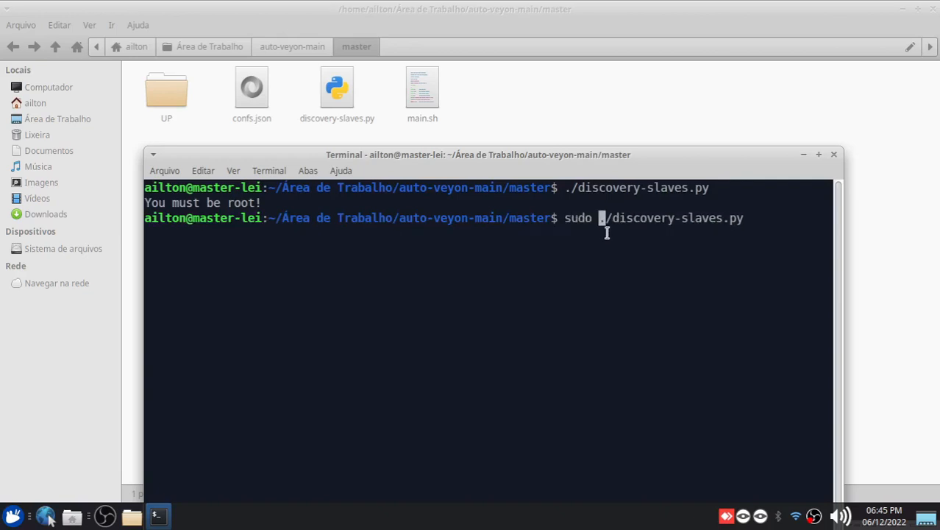
pyautogui.moveTo(581, 154); pyautogui.dragTo(572, 84)
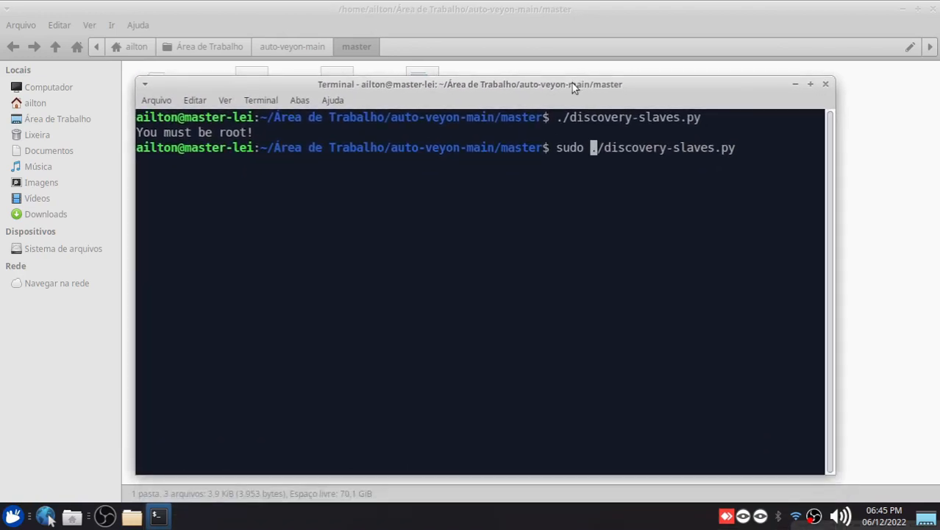
pyautogui.hotkey('ctrl', 'l')
pyautogui.press('Right')
pyautogui.press('Right')
pyautogui.press('Right')
pyautogui.press('Right')
pyautogui.press('Right')
pyautogui.press('Right')
pyautogui.press('Right')
pyautogui.press('Right')
pyautogui.press('Right')
pyautogui.press('Right')
pyautogui.press('Right')
pyautogui.press('Right')
pyautogui.press('Right')
pyautogui.press('Right')
pyautogui.press('Right')
pyautogui.press('Right')
pyautogui.press('Right')
pyautogui.press('Right')
pyautogui.press('Right')
pyautogui.press('Right')
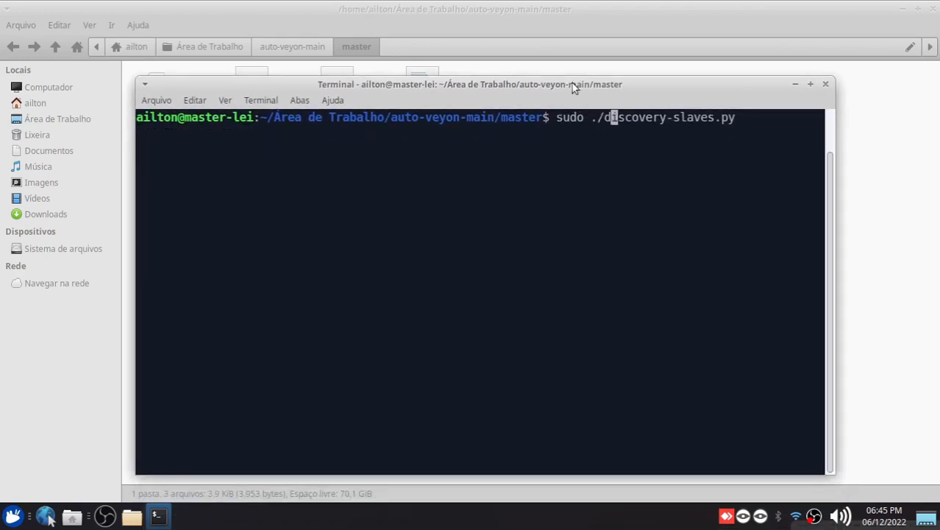
pyautogui.press('Return')
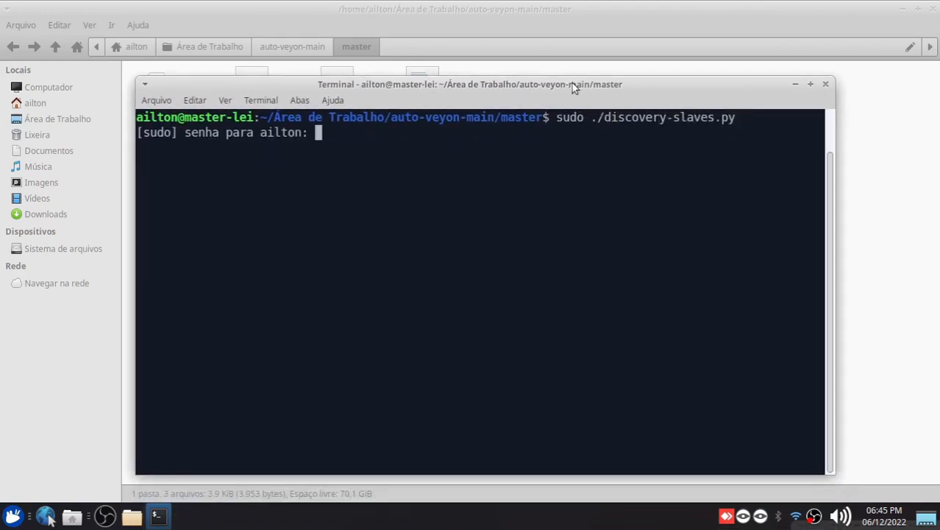
pyautogui.press('Return')
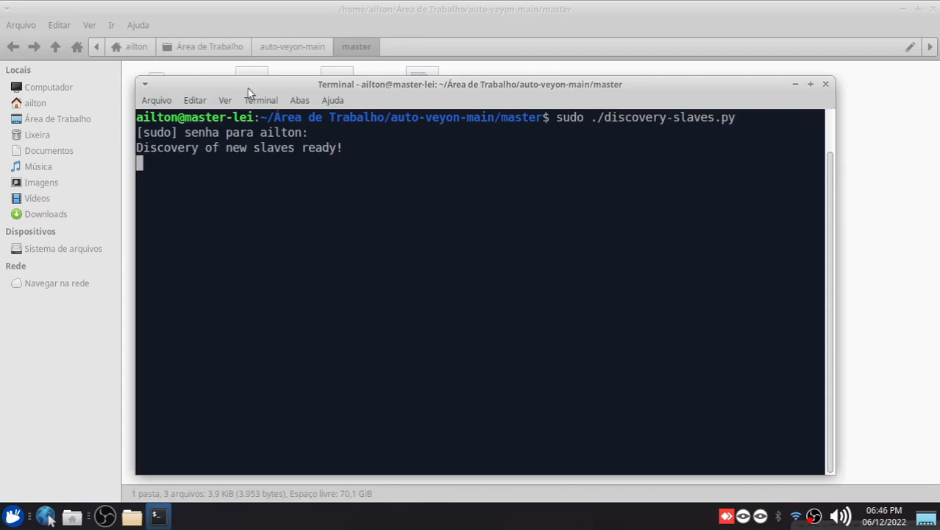
pyautogui.moveTo(227, 92)
pyautogui.mouseDown()
pyautogui.moveTo(220, 83)
pyautogui.moveTo(235, 87)
pyautogui.mouseUp()
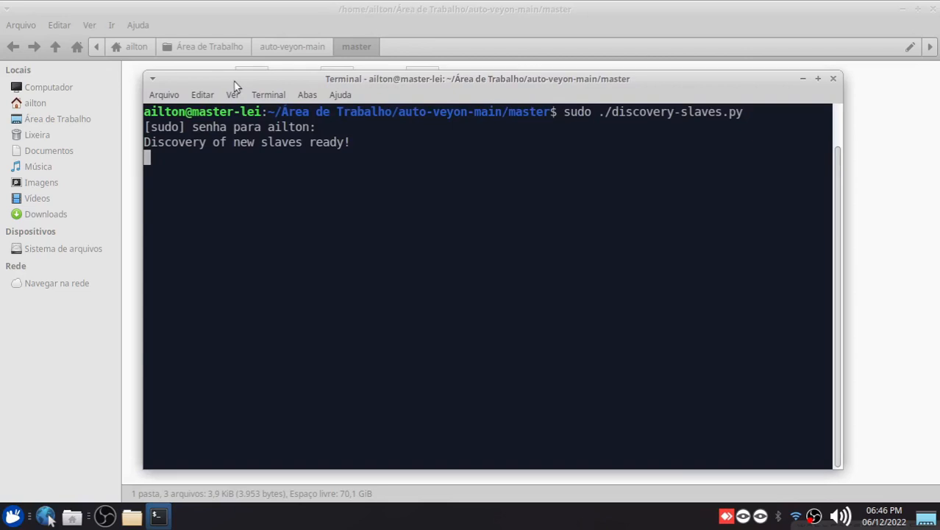
# Select the slave folder inside auto-veyon-main and return to the terminal running the discovery script
pyautogui.click(302, 46)
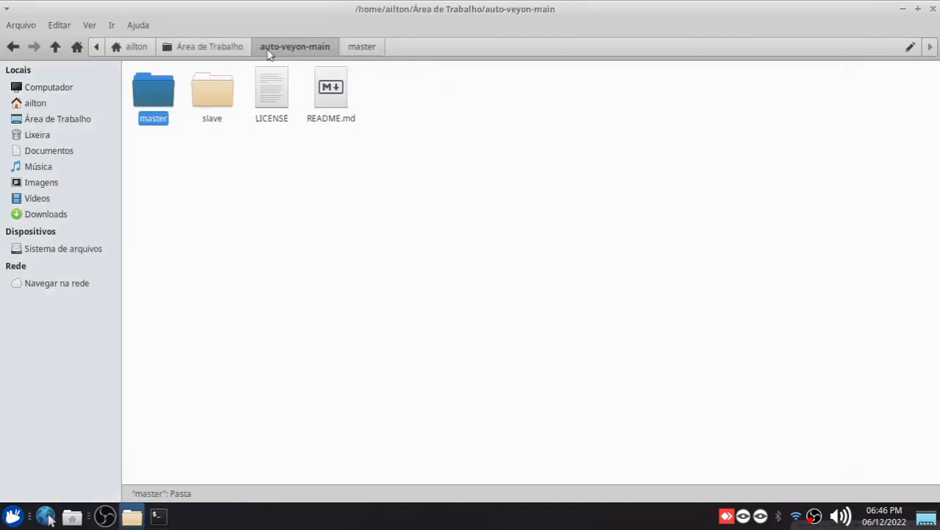
pyautogui.click(211, 100)
pyautogui.click(156, 516)
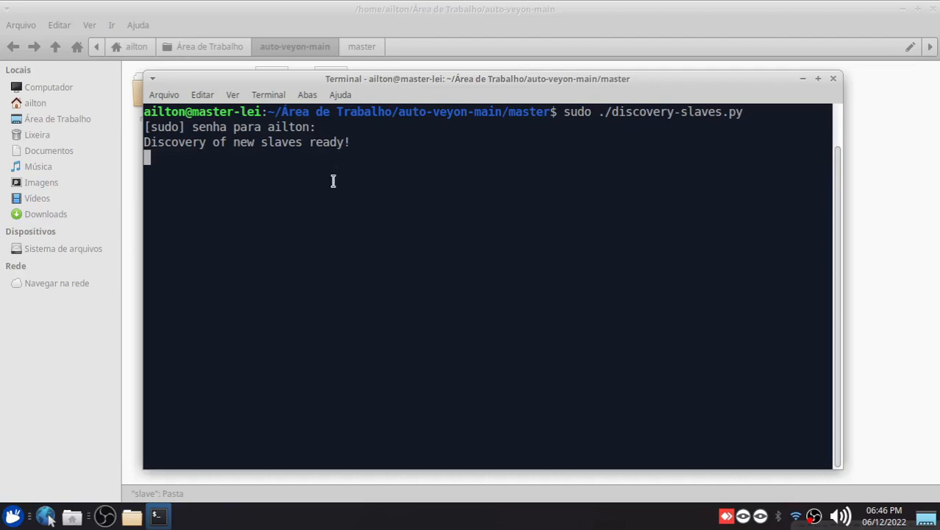
# Find and launch Oracle VM VirtualBox on the master computer
pyautogui.click(12, 515)
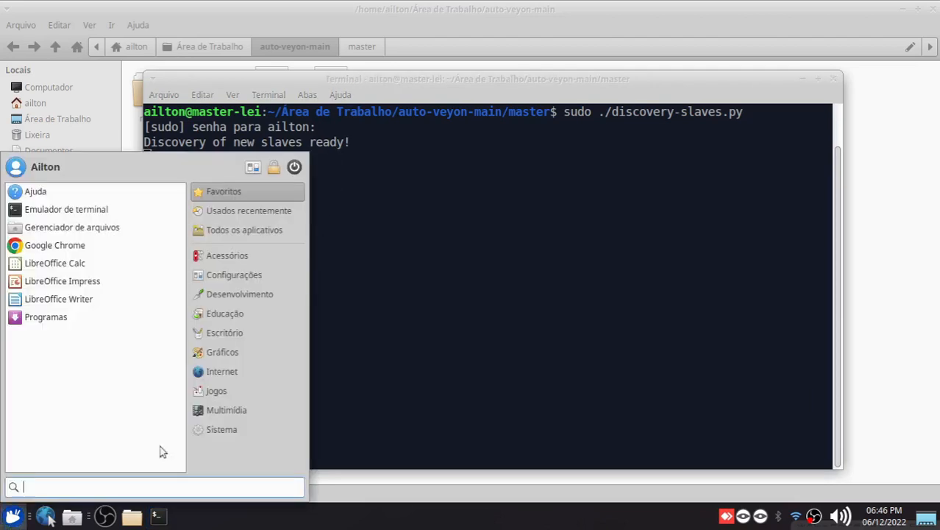
pyautogui.write('virtu')
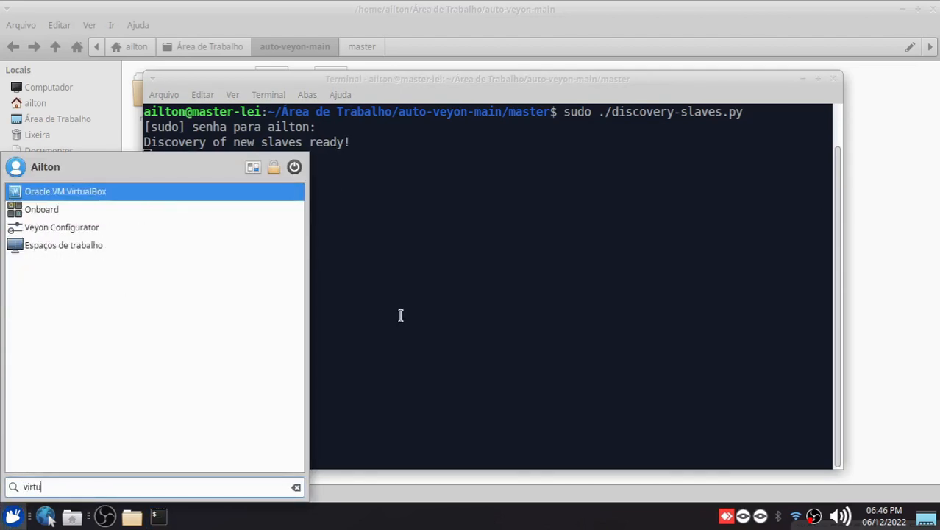
pyautogui.press('Return')
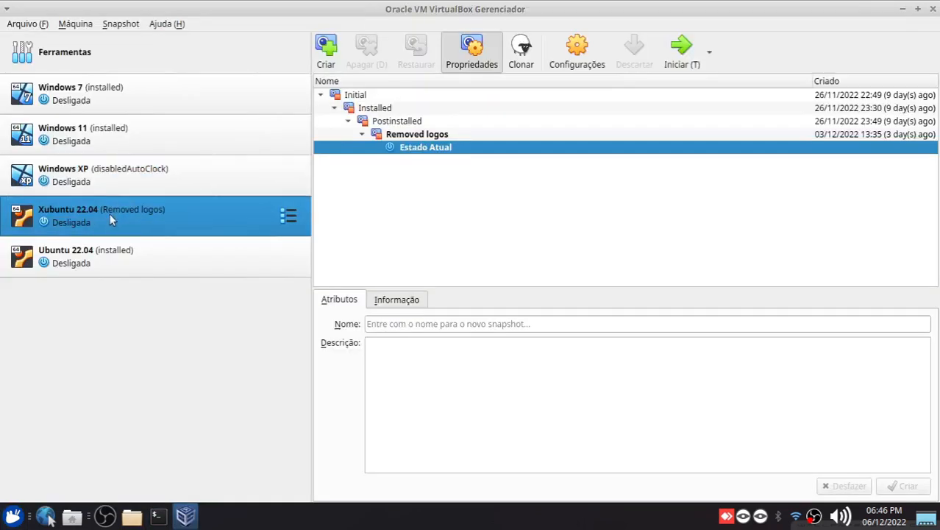
# Restore the Removed logos snapshot of the Xubuntu 22.04 virtual machine and start the machine
pyautogui.rightClick(415, 135)
pyautogui.click(436, 159)
pyautogui.doubleClick(67, 215)
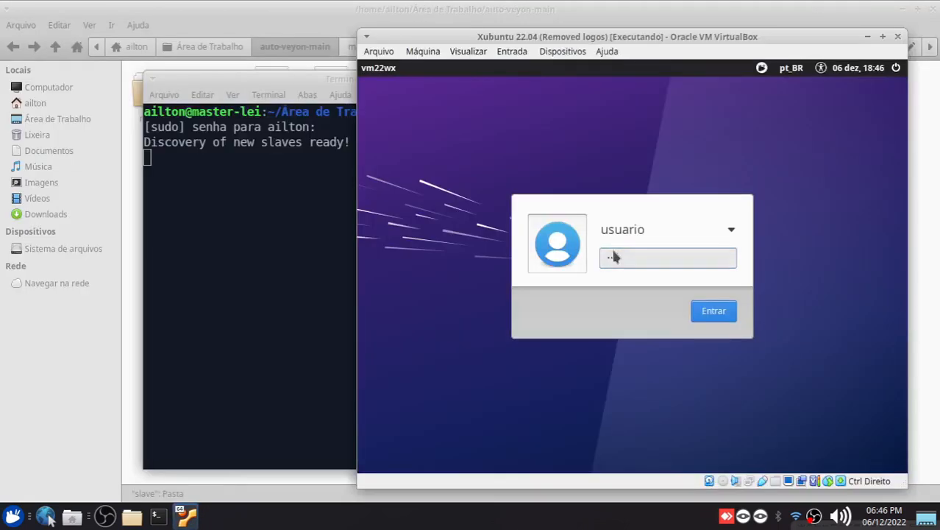
pyautogui.press('Return')
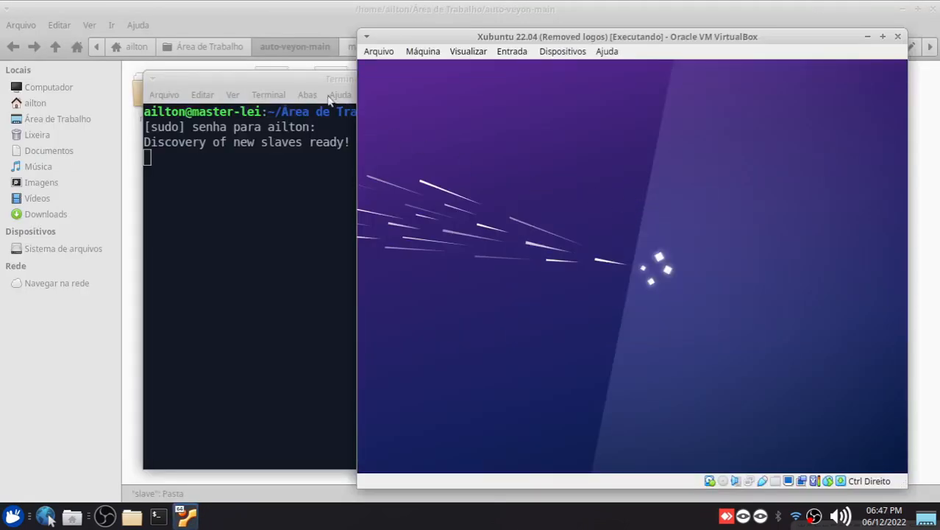
# Arrange the discovery terminal and the Xubuntu 22.04 virtual machine window so that both can be seen
pyautogui.moveTo(292, 79); pyautogui.dragTo(183, 72)
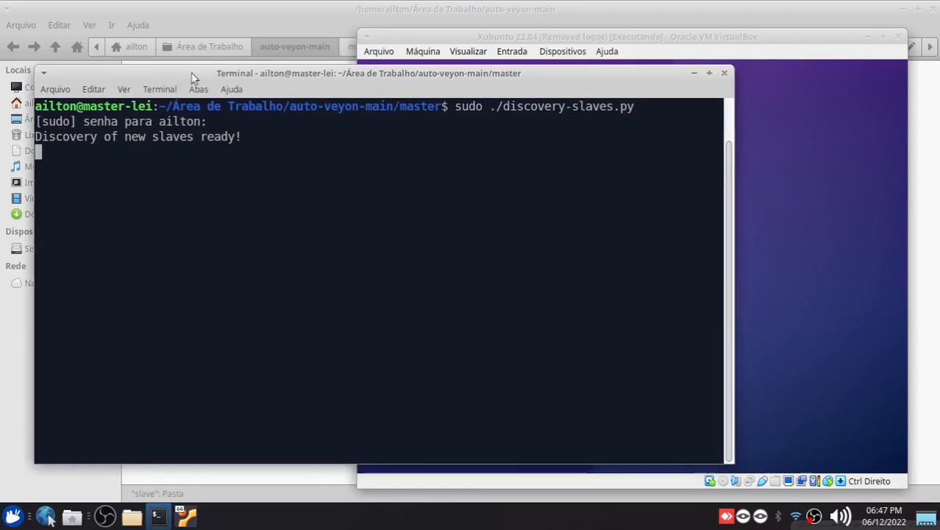
pyautogui.click(430, 41)
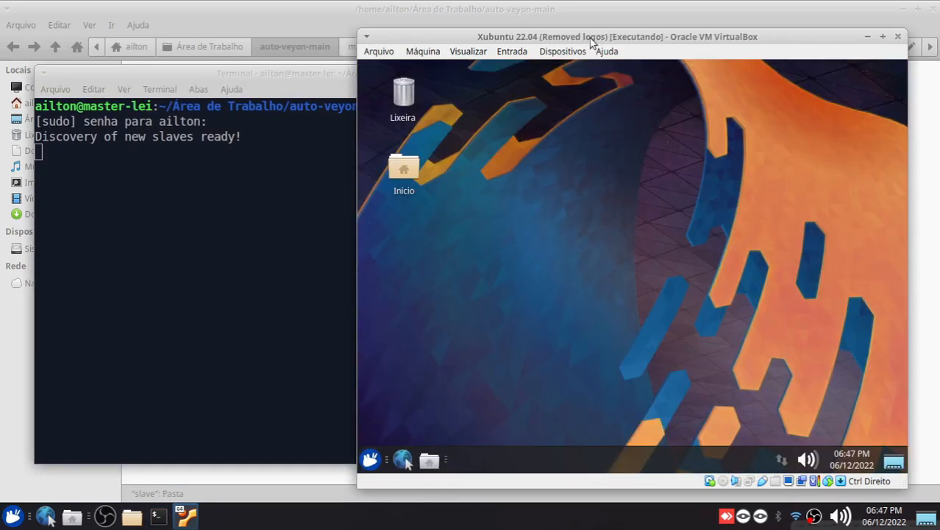
pyautogui.moveTo(590, 37); pyautogui.dragTo(575, 46)
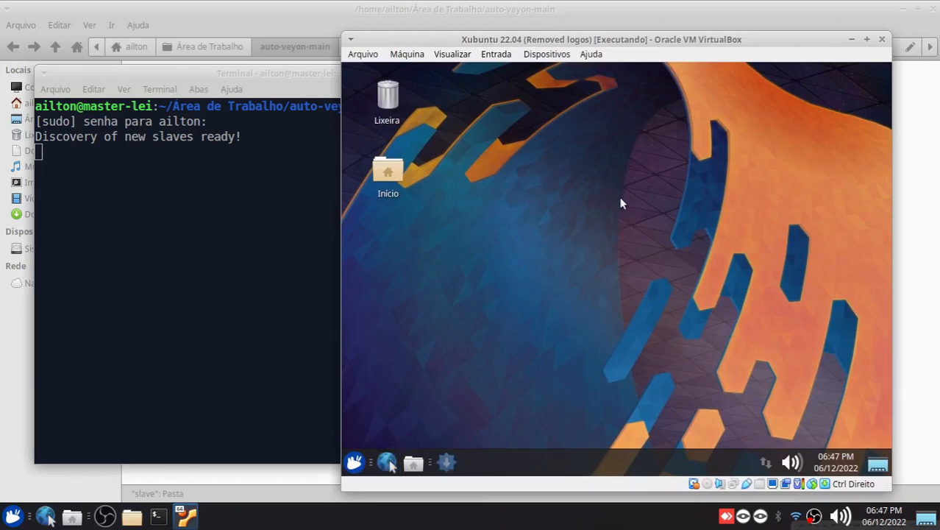
# Launch Google Chrome inside the virtual machine, dismiss the update notice and try to load github.com/winunix/auto-veyon
pyautogui.click(451, 461)
pyautogui.click(638, 321)
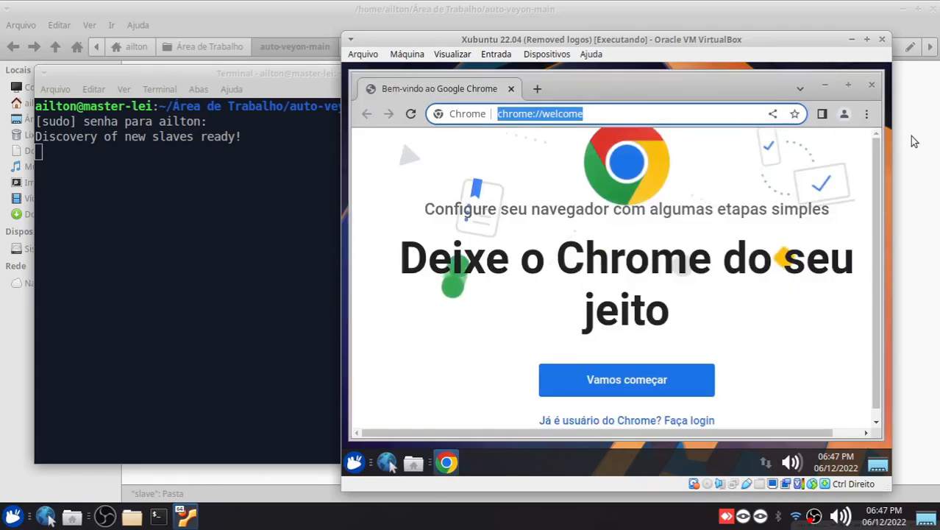
pyautogui.write('github')
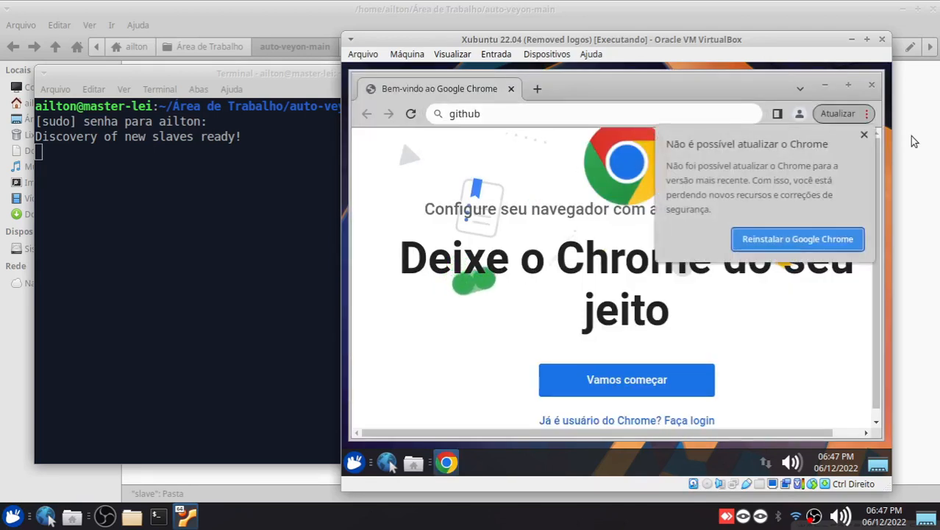
pyautogui.click(865, 135)
pyautogui.click(552, 114)
pyautogui.write('.co')
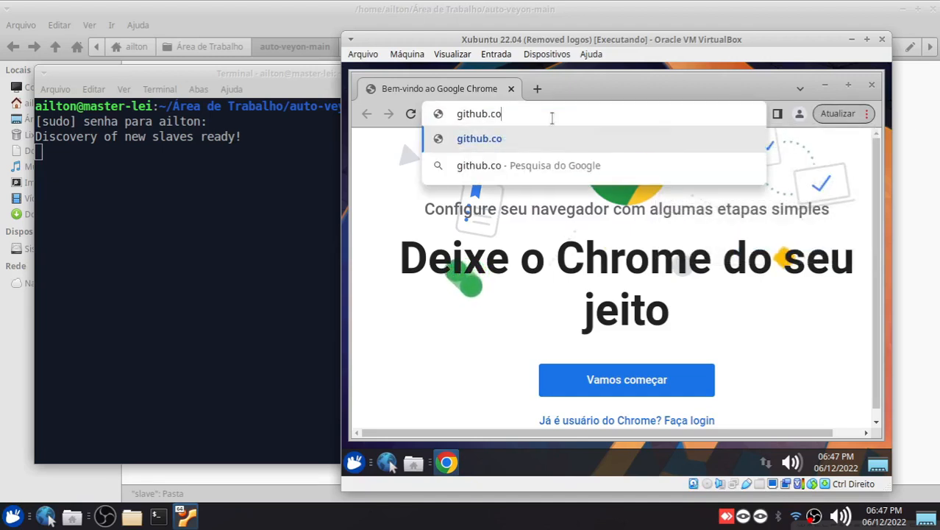
pyautogui.write('m/winunix')
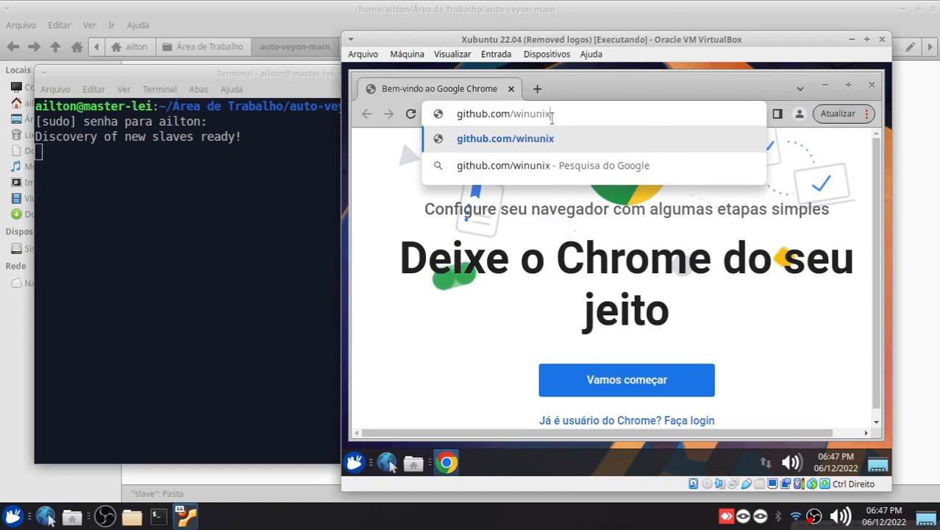
pyautogui.write('/auto-ve')
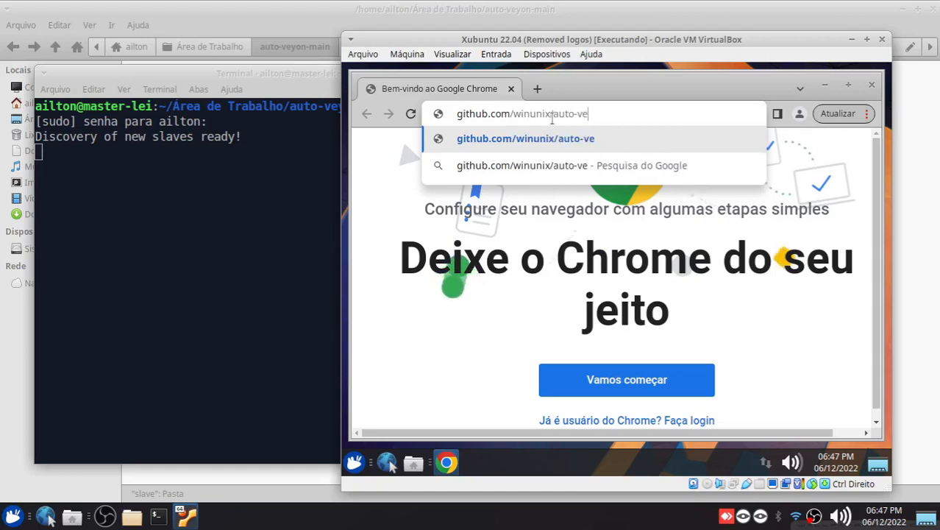
pyautogui.write('yon')
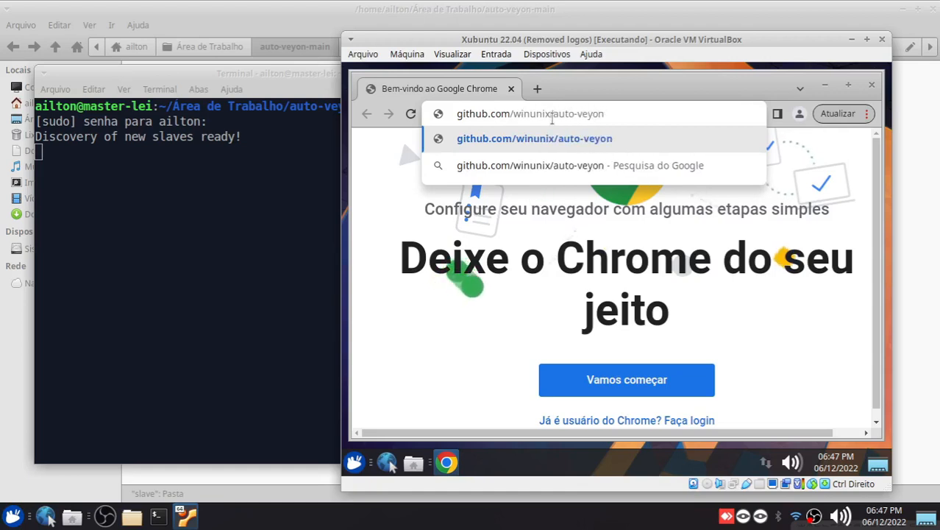
pyautogui.press('Return')
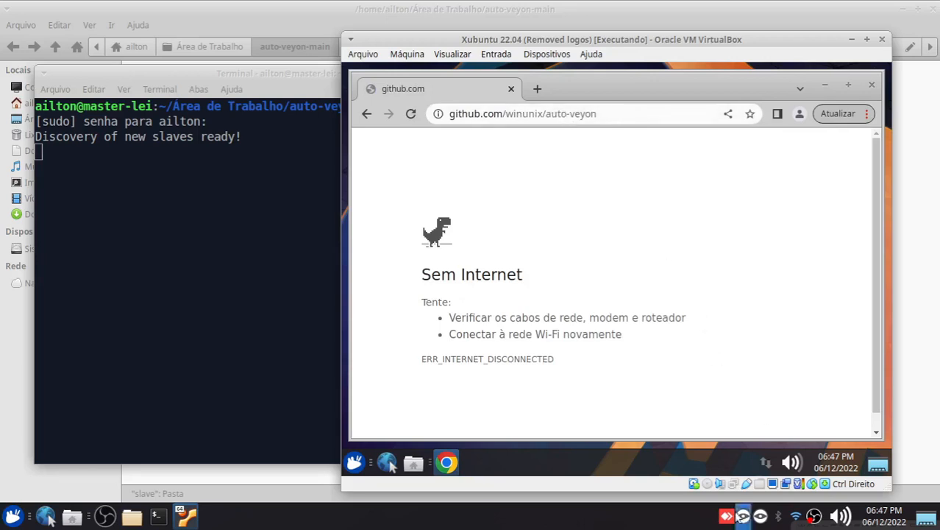
# Connect the virtual machine's network adapter and load github.com/winunix/auto-veyon again
pyautogui.rightClick(734, 483)
pyautogui.click(753, 477)
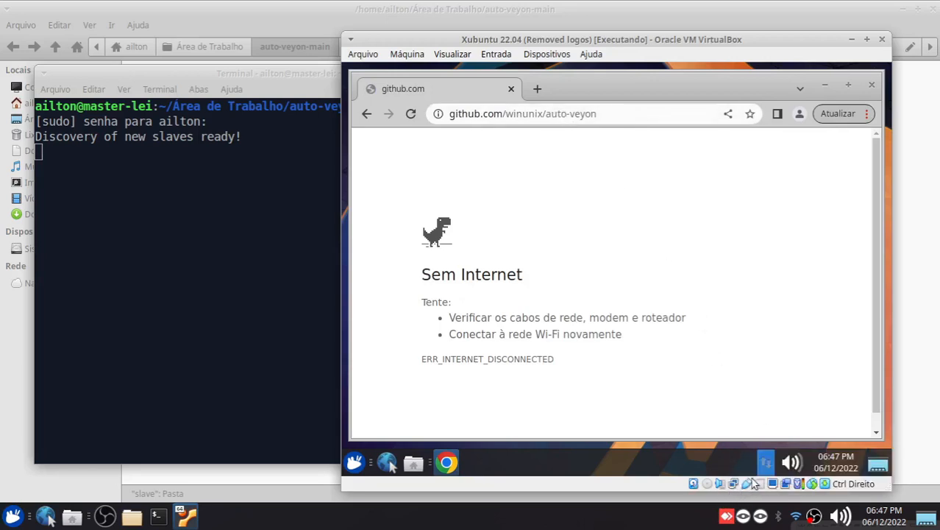
pyautogui.click(618, 113)
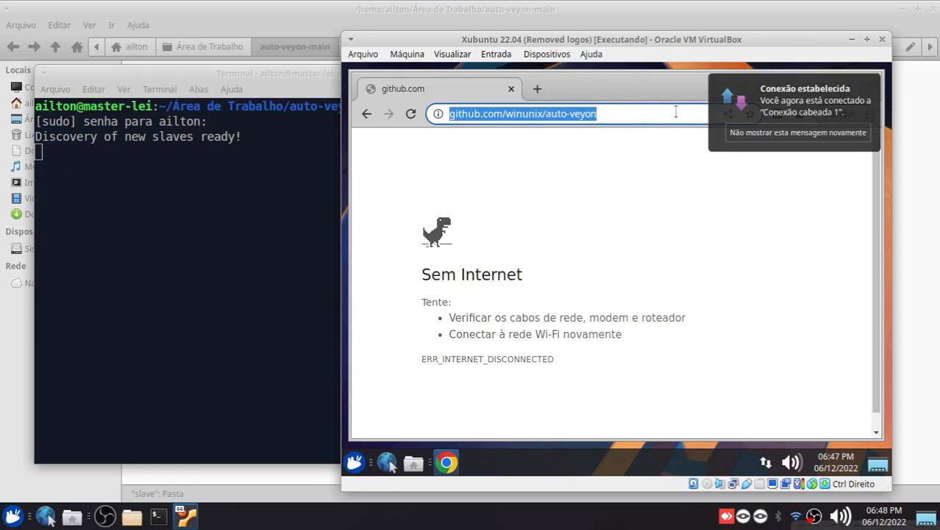
pyautogui.press('Return')
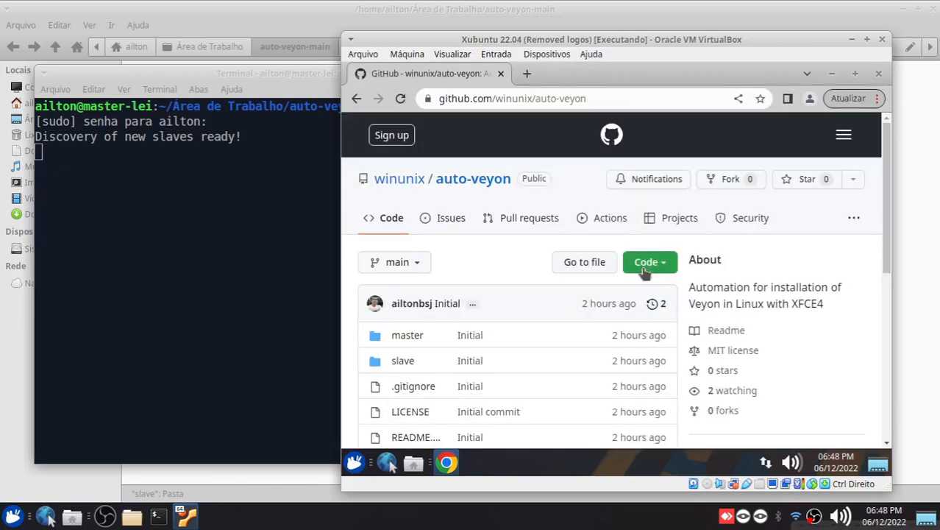
# Download the auto-veyon repository as a ZIP and show the downloaded file in its folder
pyautogui.click(646, 263)
pyautogui.scroll(-1, 645, 402)
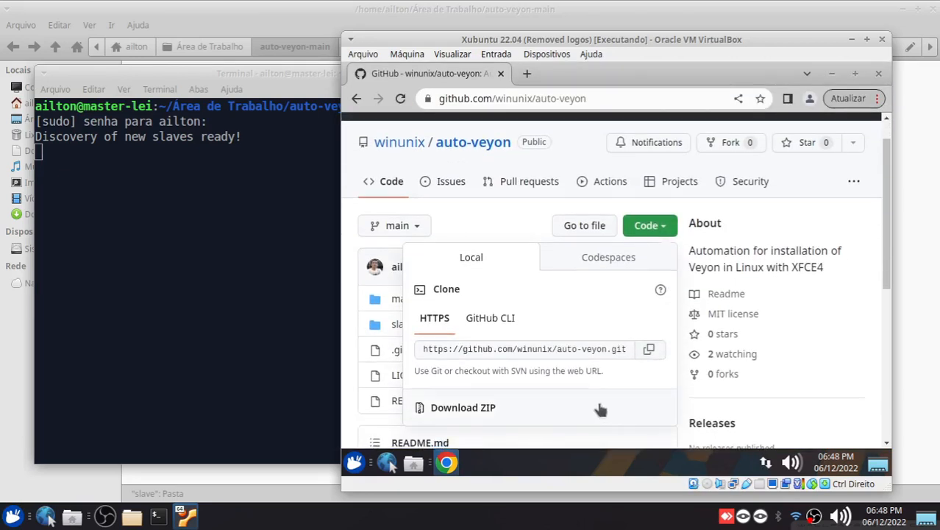
pyautogui.click(515, 407)
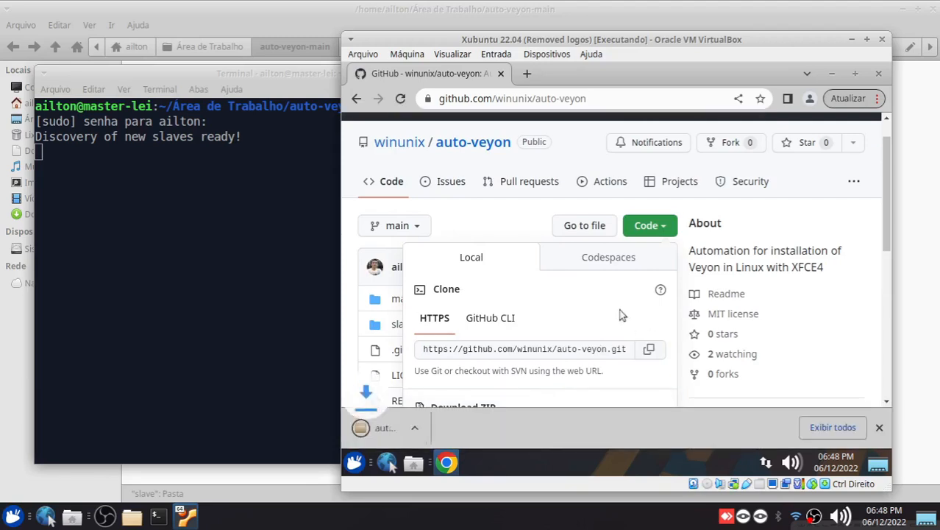
pyautogui.click(485, 429)
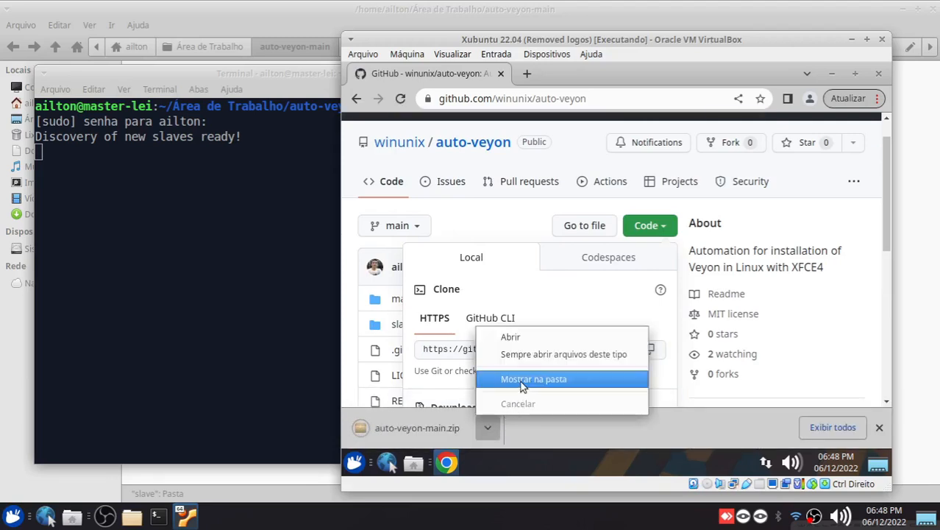
pyautogui.click(519, 382)
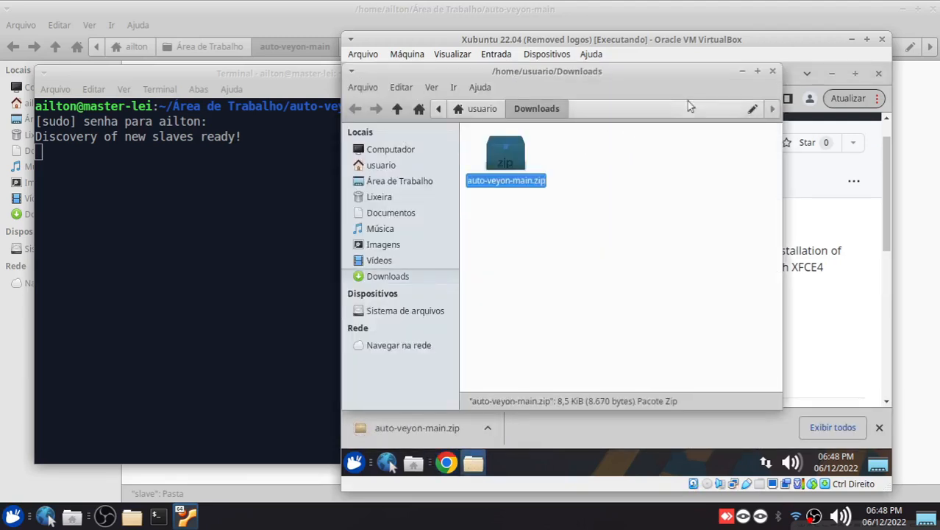
# Maximize the Downloads folder window in the virtual machine and close Chrome
pyautogui.click(758, 72)
pyautogui.rightClick(447, 462)
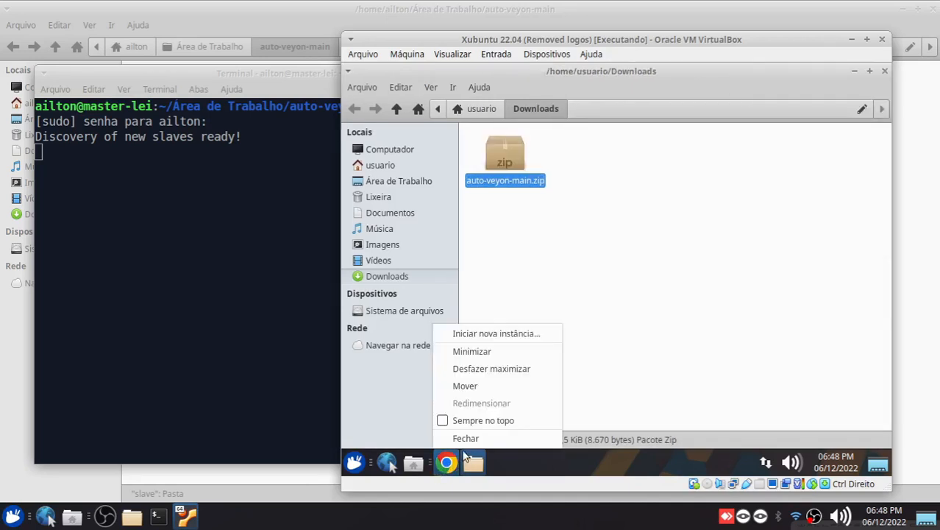
pyautogui.click(460, 438)
# Extract auto-veyon-main.zip into the Downloads folder and delete the archive
pyautogui.rightClick(508, 165)
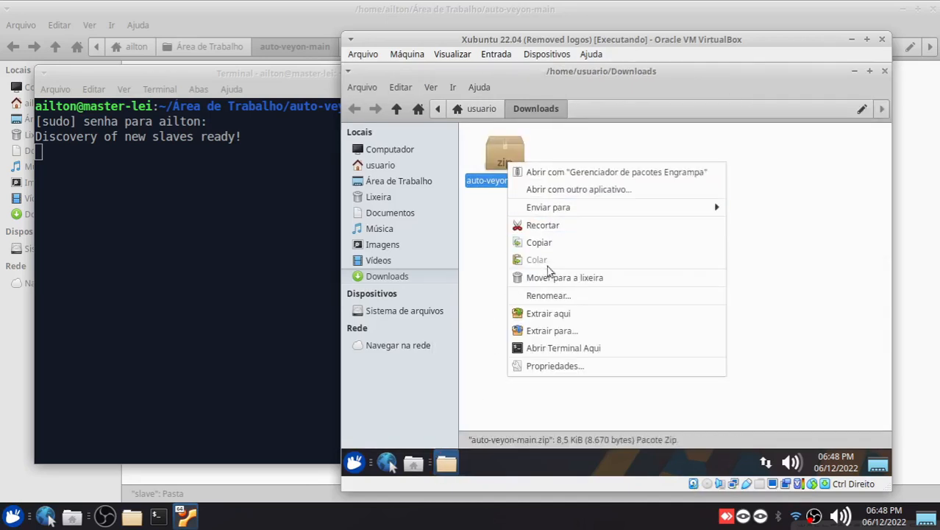
pyautogui.click(553, 317)
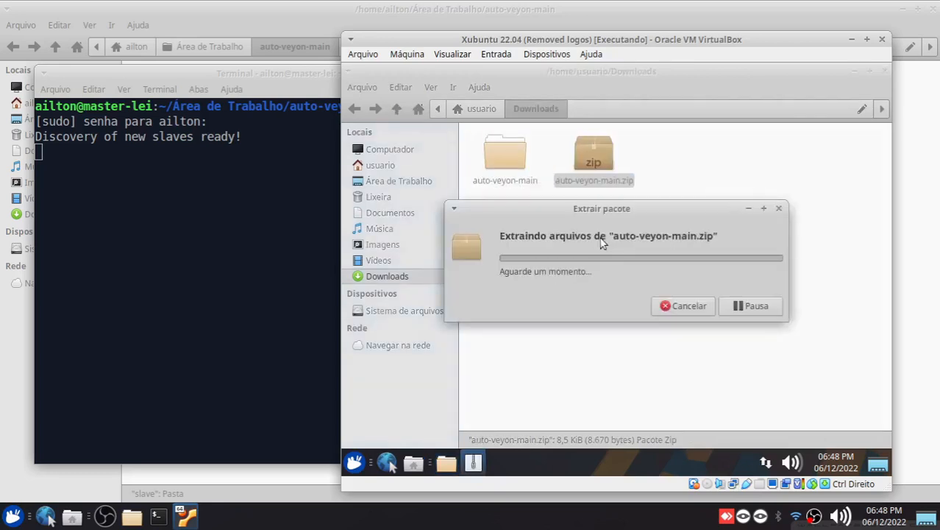
pyautogui.click(608, 237)
pyautogui.click(604, 154)
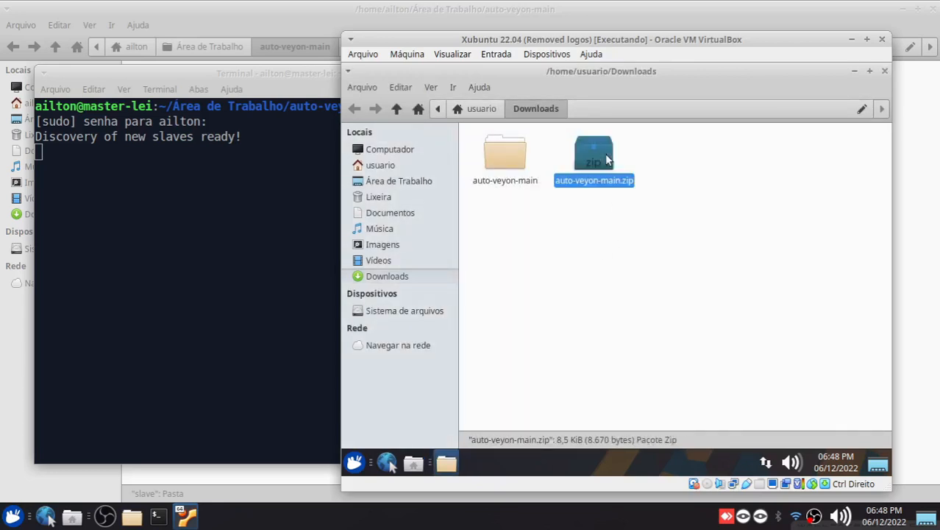
pyautogui.press('Delete')
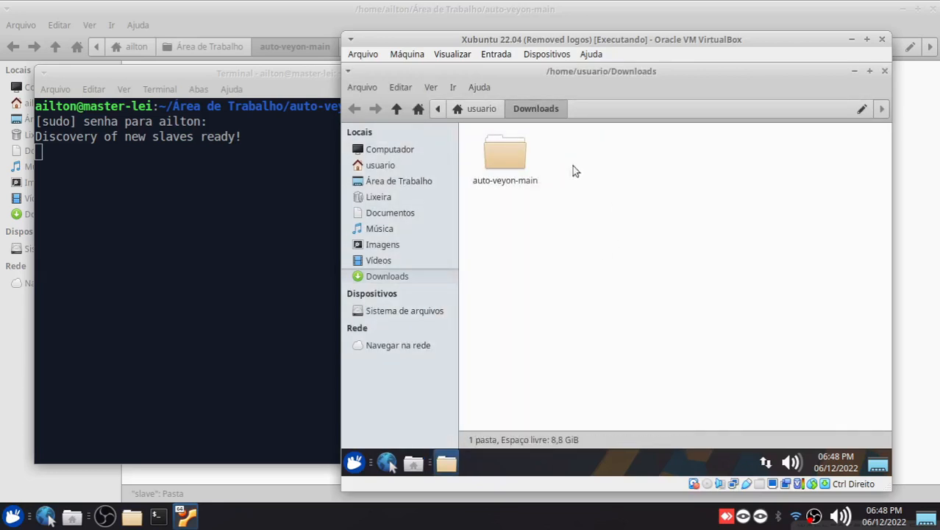
# Open the slave folder inside the extracted auto-veyon-main folder and shift the virtual machine window away from the terminal
pyautogui.doubleClick(503, 165)
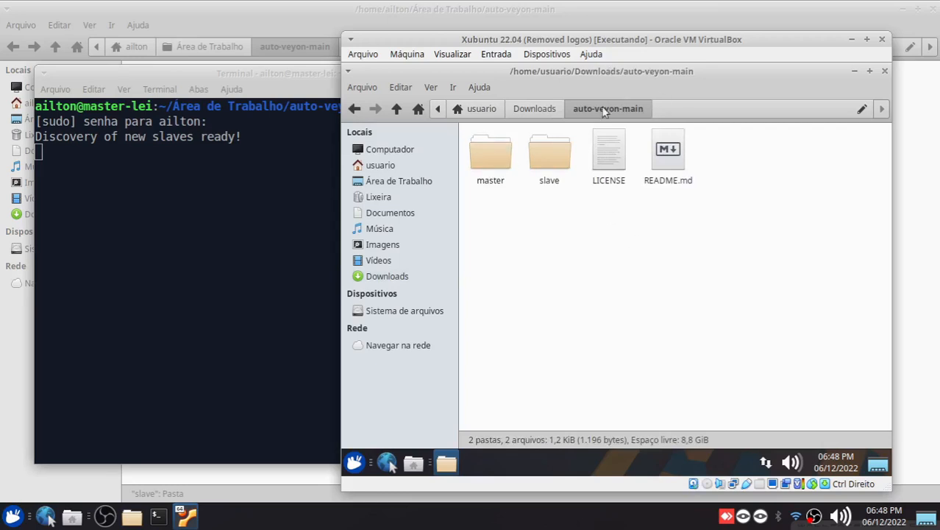
pyautogui.click(544, 161)
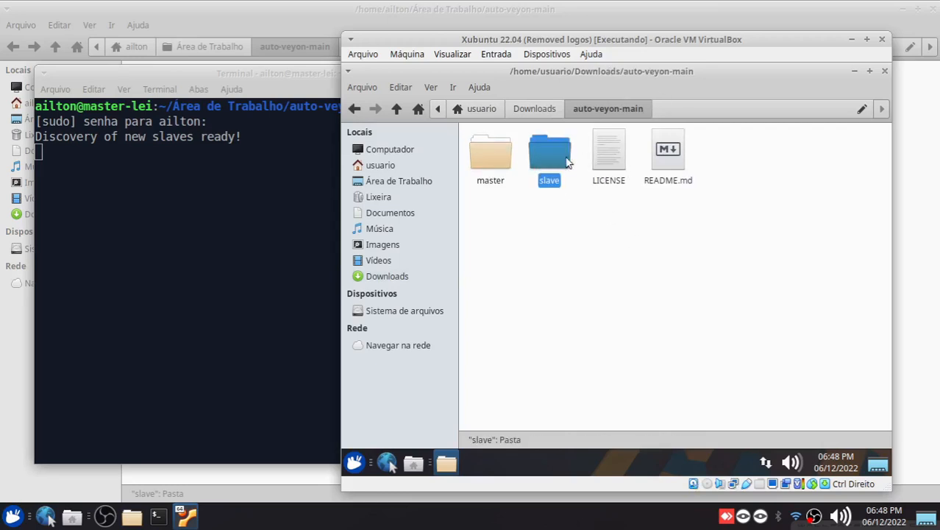
pyautogui.moveTo(500, 57); pyautogui.dragTo(520, 51)
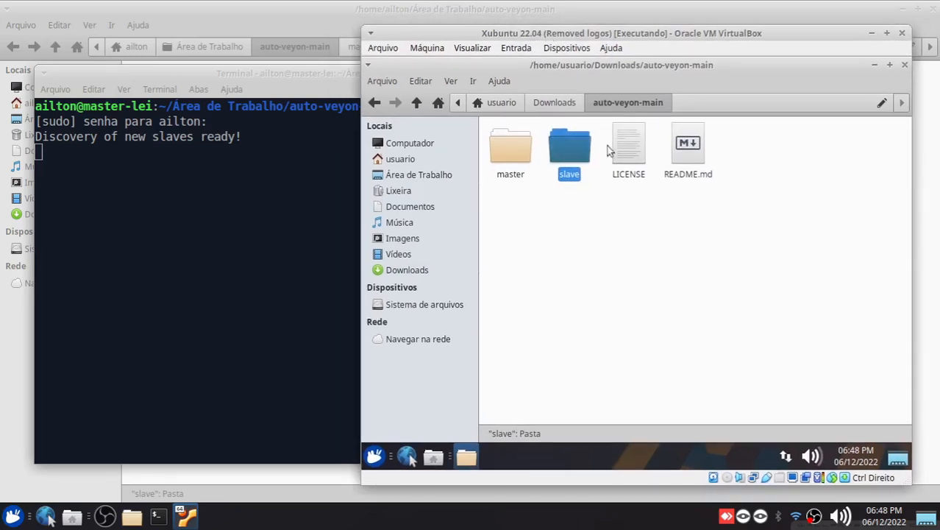
pyautogui.moveTo(577, 45); pyautogui.dragTo(586, 38)
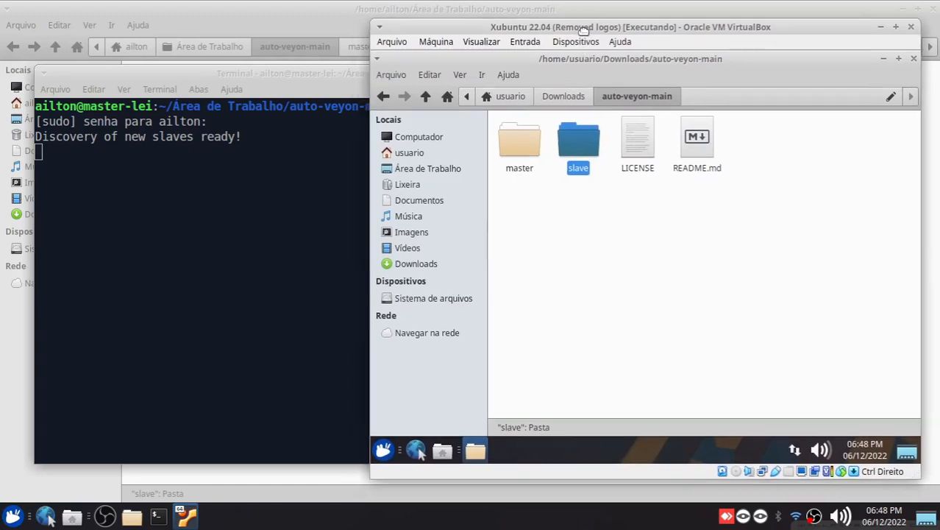
pyautogui.click(585, 201)
pyautogui.doubleClick(577, 147)
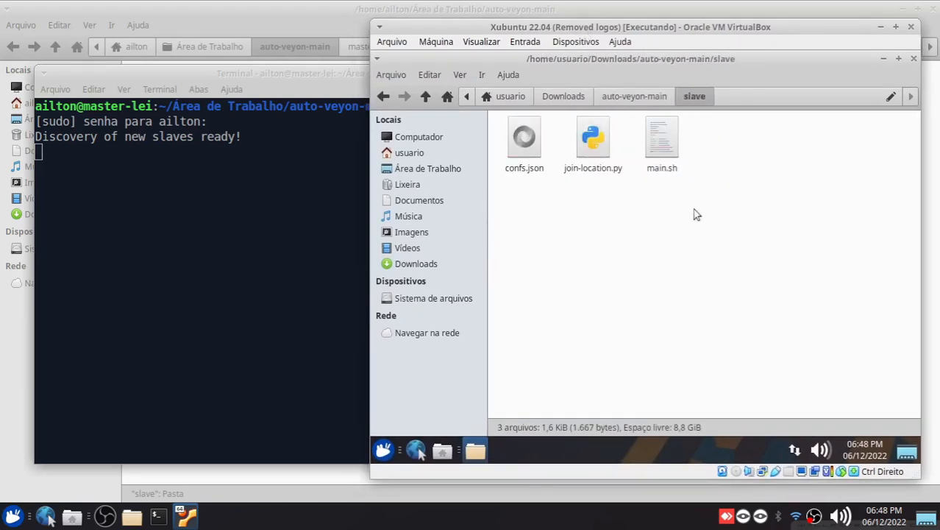
# Point out main.sh in the slave folder, check the discovery terminal and return to the virtual machine
pyautogui.click(669, 172)
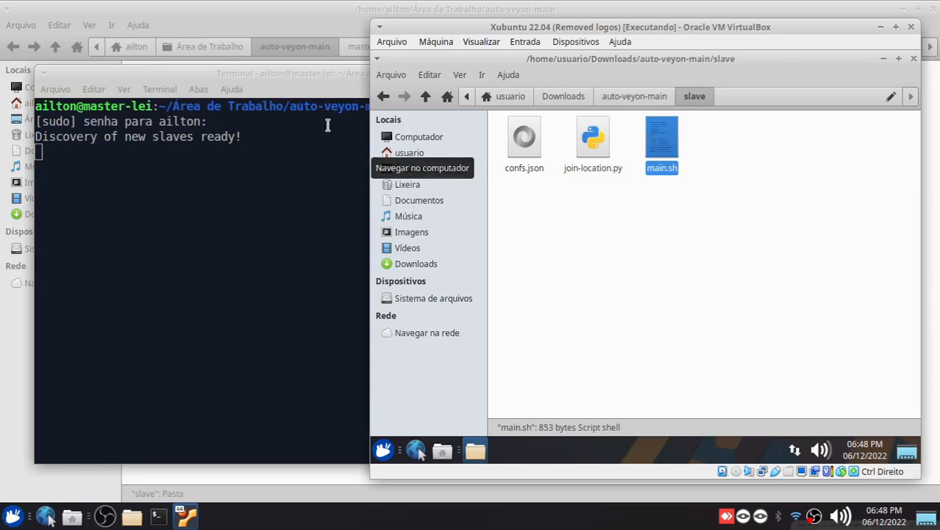
pyautogui.click(256, 81)
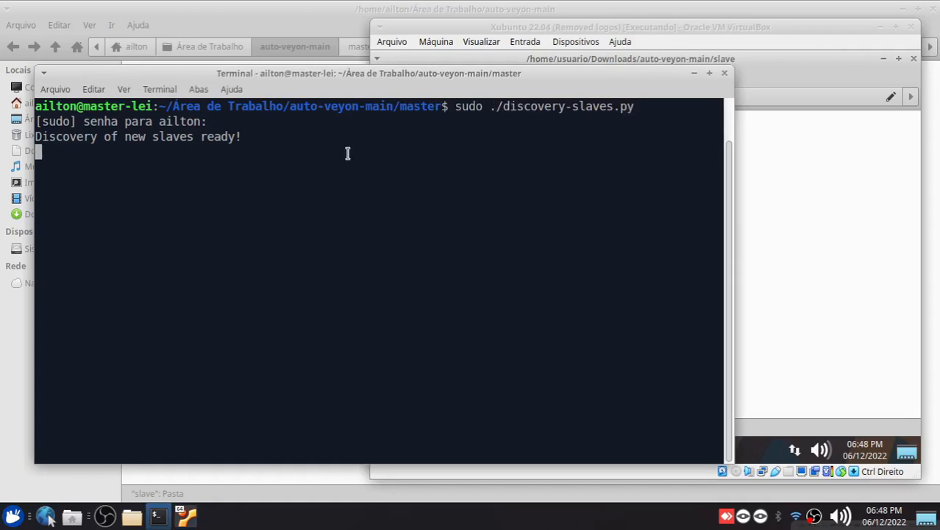
pyautogui.click(796, 178)
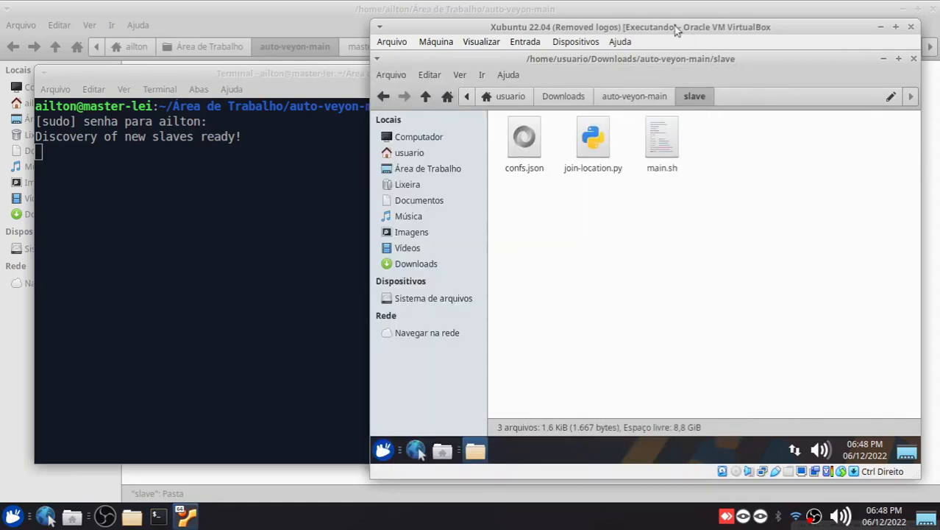
# Open a terminal in the virtual machine's slave folder, enlarge its text and fit its window inside the guest screen
pyautogui.moveTo(675, 30); pyautogui.dragTo(670, 27)
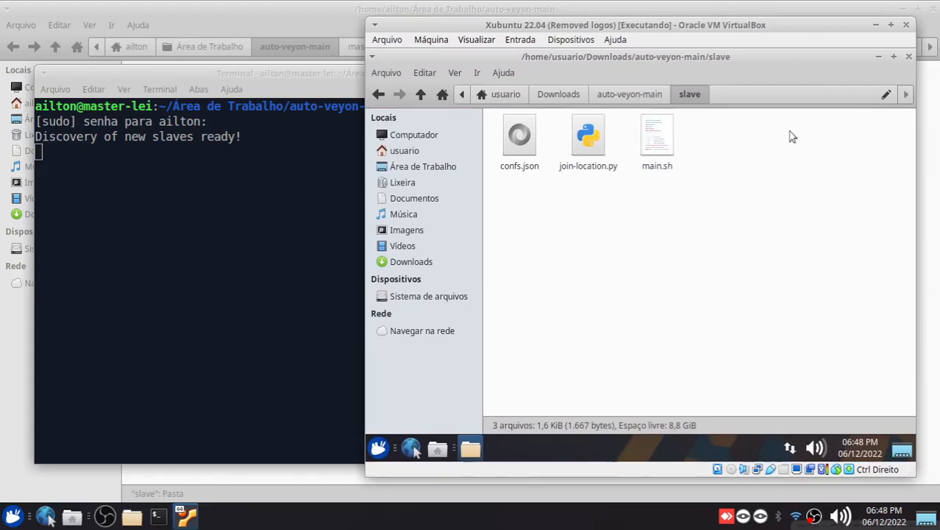
pyautogui.click(654, 144)
pyautogui.rightClick(624, 218)
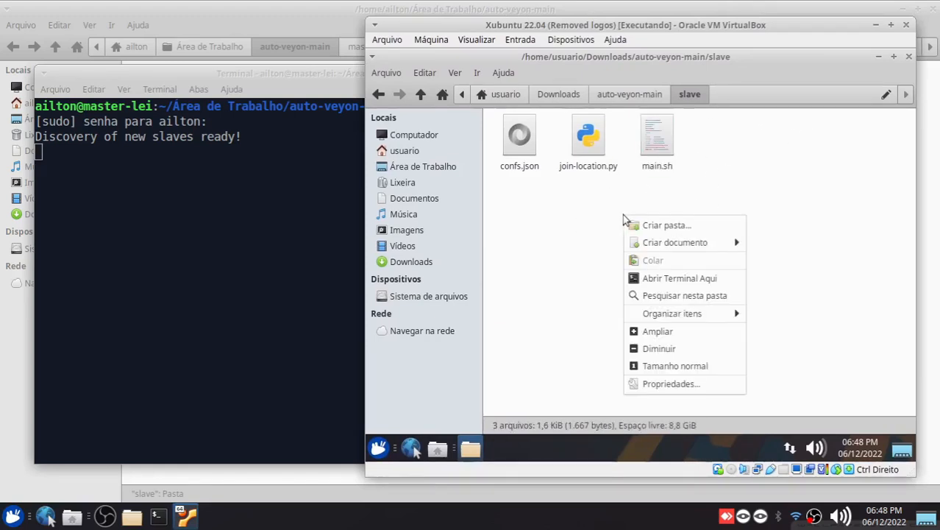
pyautogui.click(653, 284)
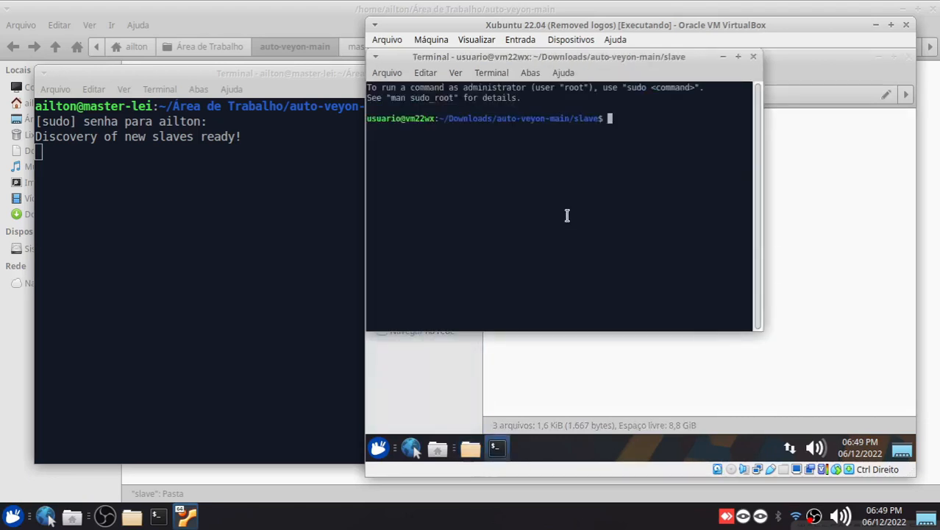
pyautogui.hotkey('ctrl', '+')
pyautogui.hotkey('ctrl', '+')
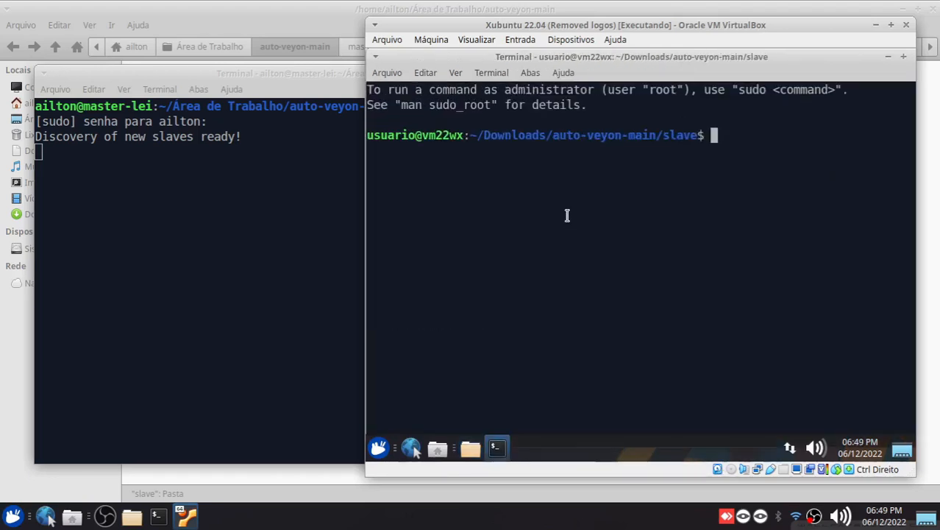
pyautogui.click(905, 57)
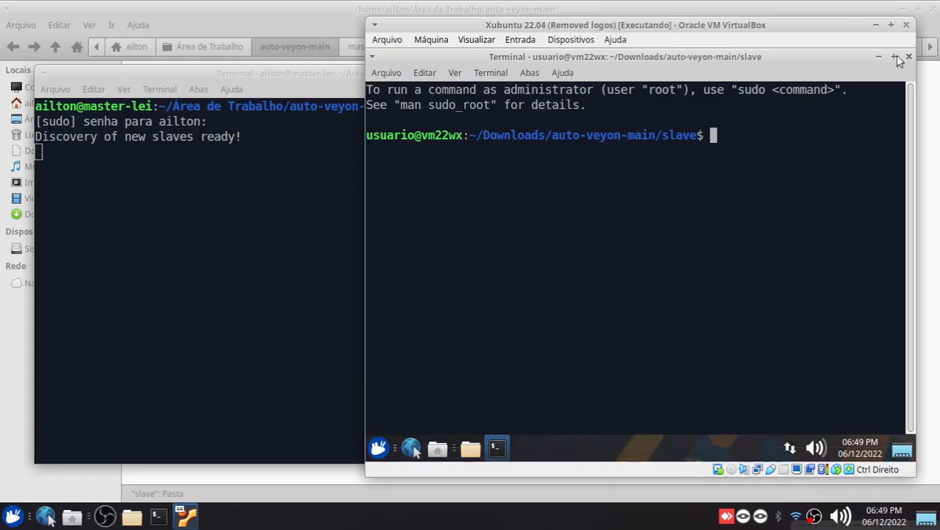
# List the slave folder, run sudo ./main.sh with the account password and accept the default master server master-lei
pyautogui.write('ls')
pyautogui.press('Return')
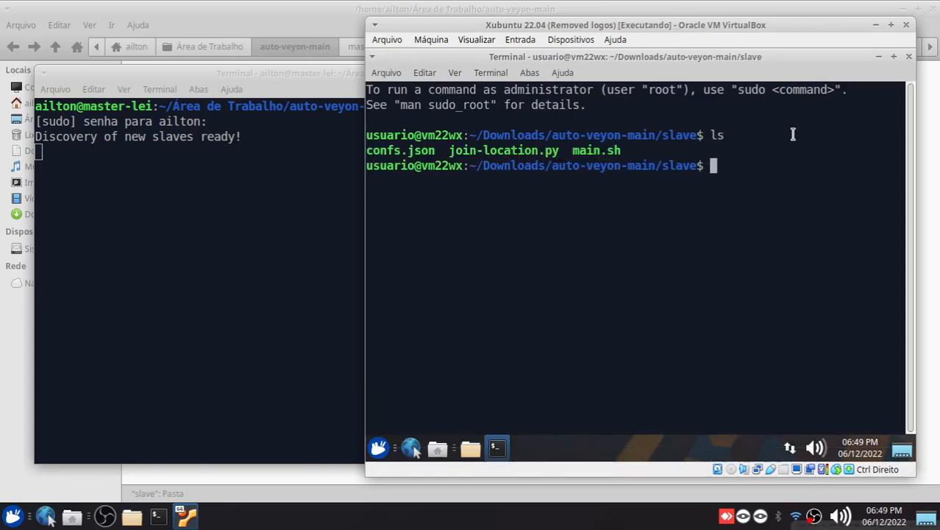
pyautogui.write('sudo ./main.sh')
pyautogui.press('BackSpace')
pyautogui.press('Return')
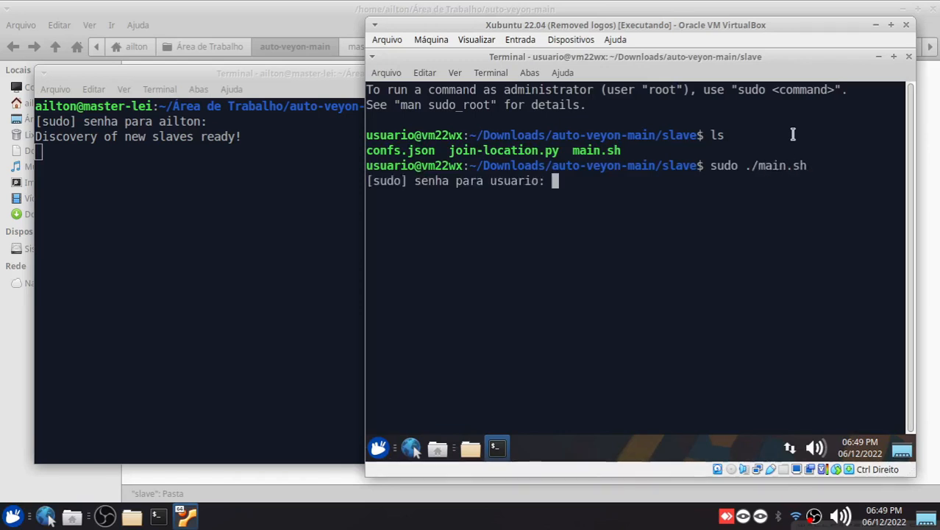
pyautogui.press('Return')
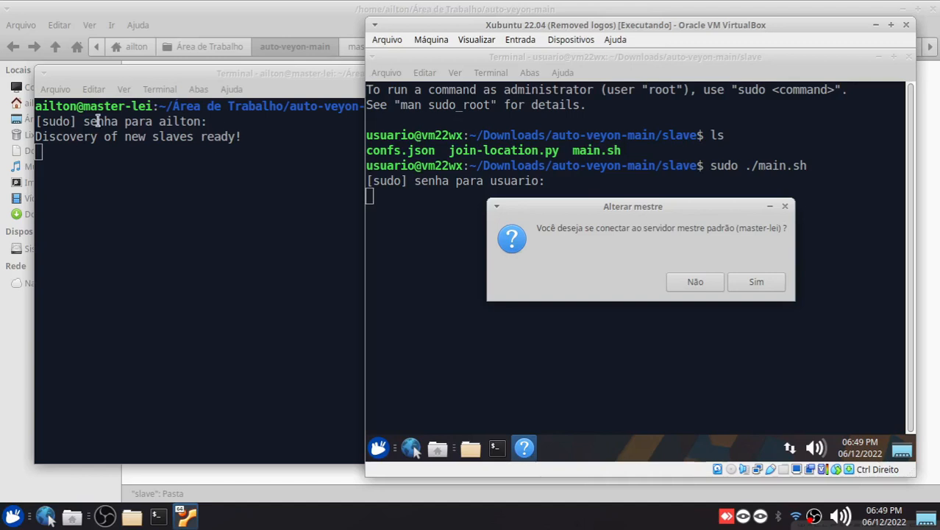
pyautogui.click(759, 286)
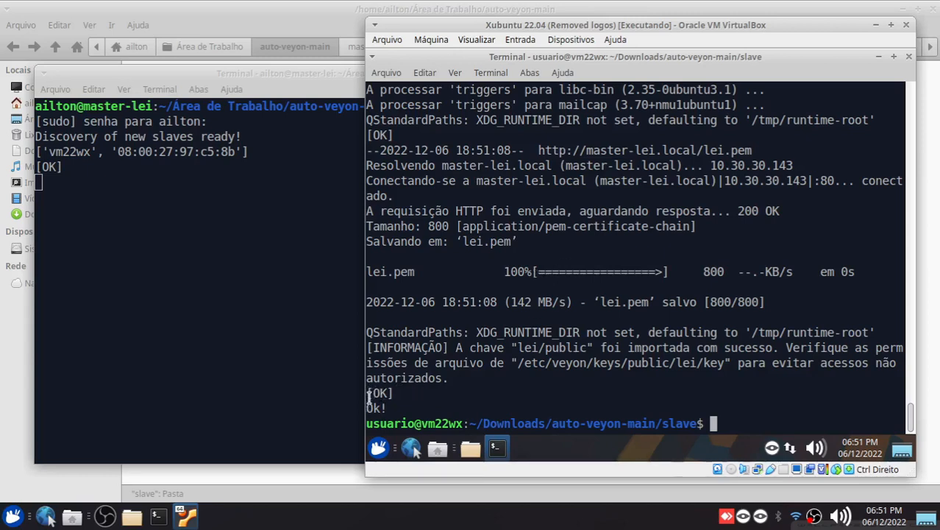
# Compare the end of the slave installation output with the slave's hostname and MAC address entry in the master's discovery terminal
pyautogui.moveTo(370, 395); pyautogui.dragTo(390, 405)
pyautogui.click(185, 70)
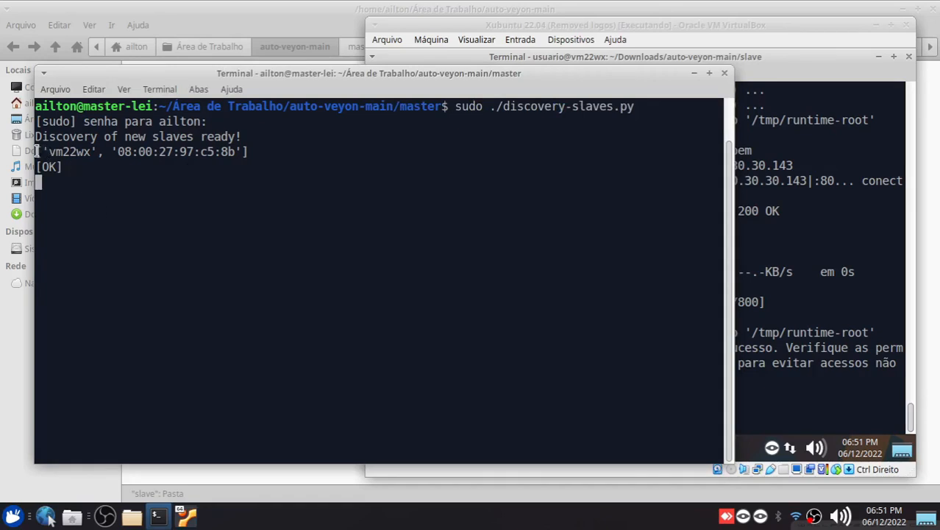
pyautogui.moveTo(37, 152); pyautogui.dragTo(259, 154)
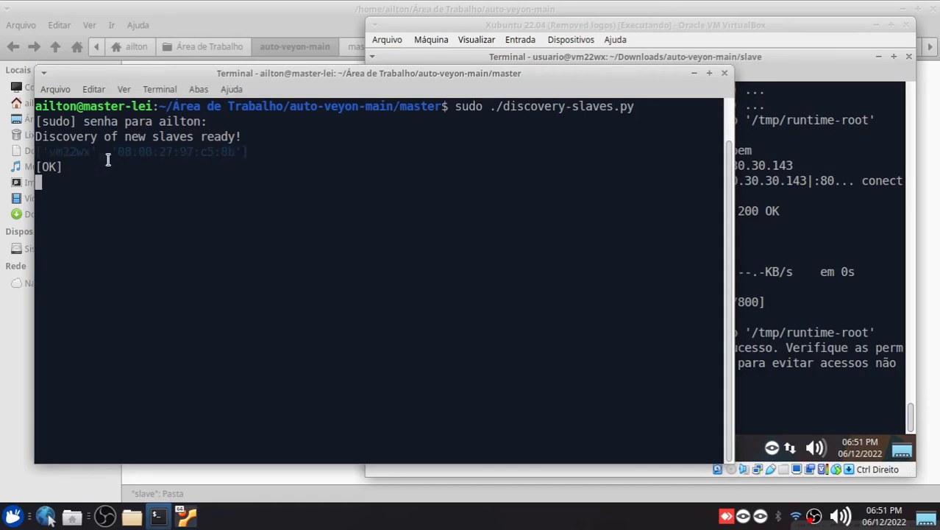
pyautogui.click(79, 160)
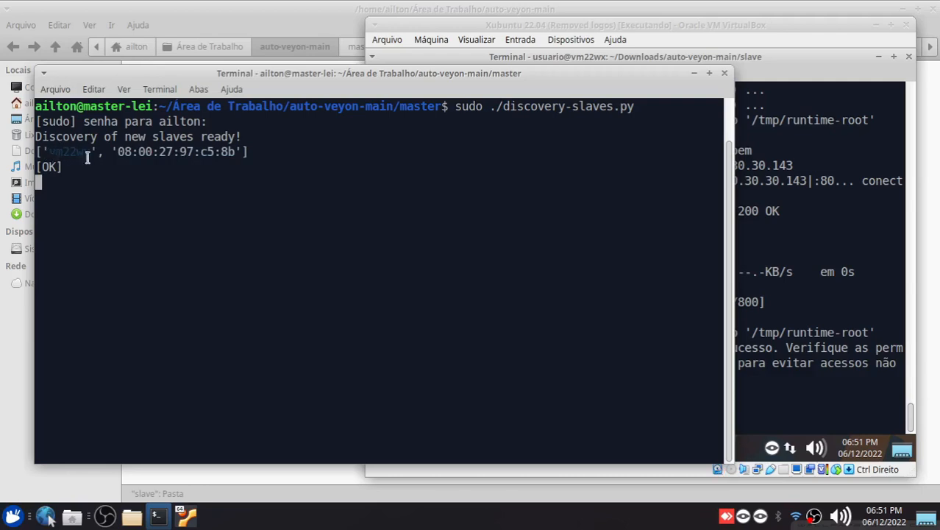
pyautogui.moveTo(116, 151); pyautogui.dragTo(232, 152)
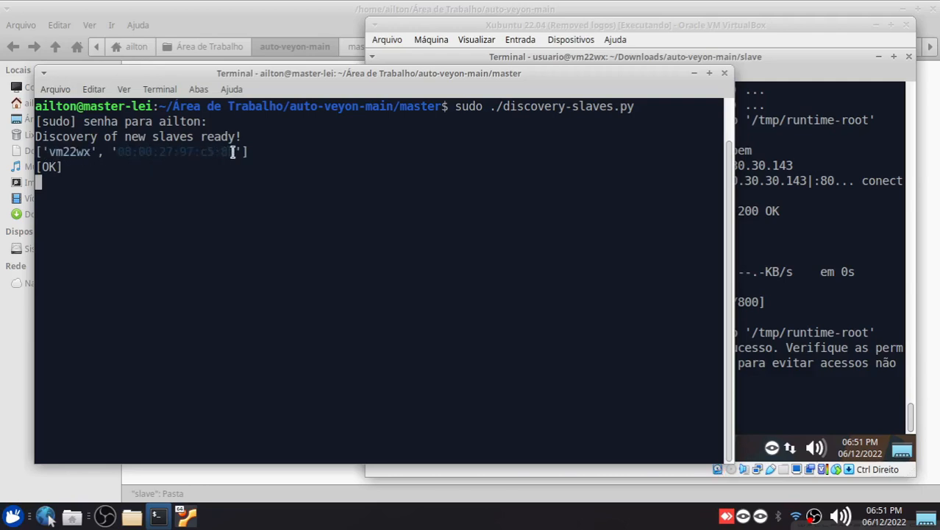
pyautogui.click(636, 43)
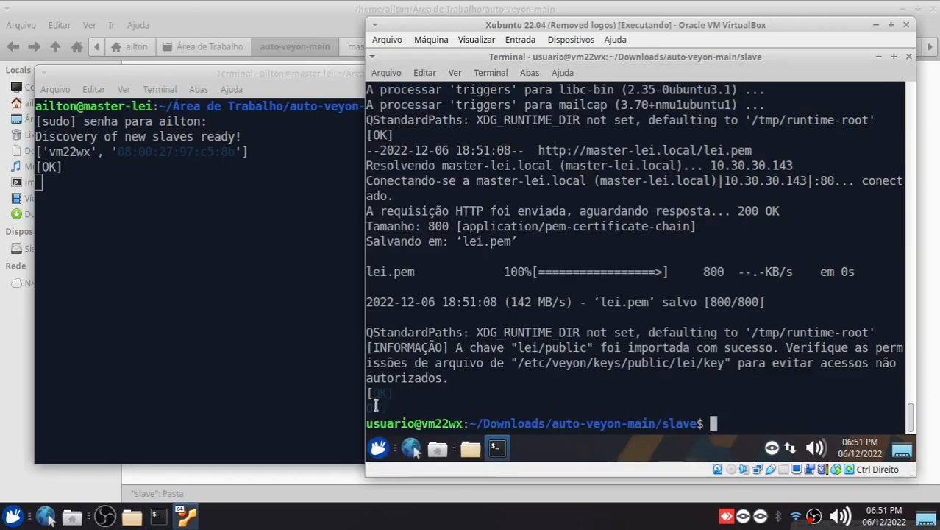
pyautogui.click(184, 203)
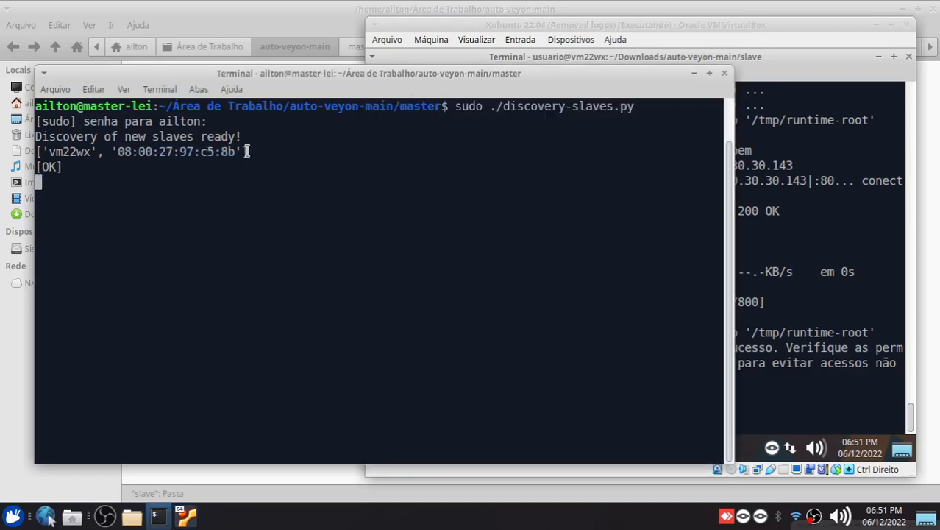
pyautogui.moveTo(247, 151); pyautogui.dragTo(43, 150)
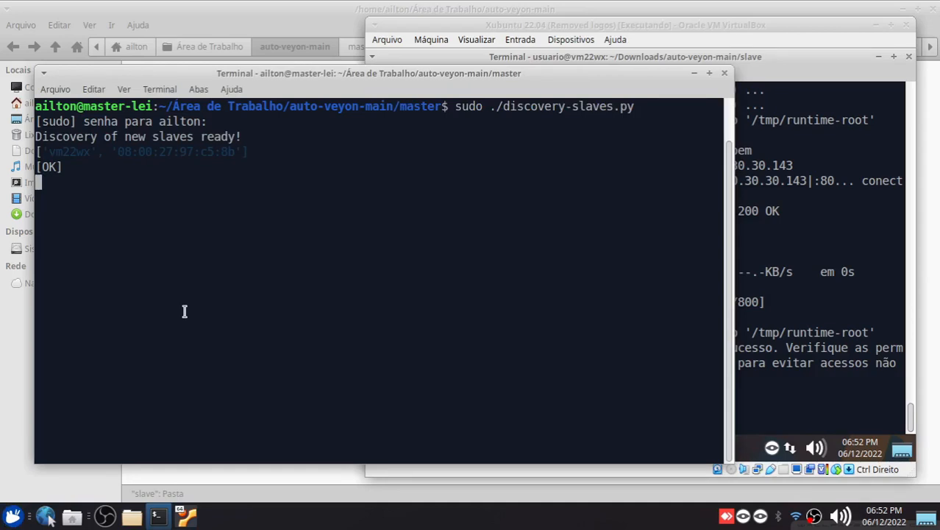
pyautogui.click(268, 276)
pyautogui.click(757, 146)
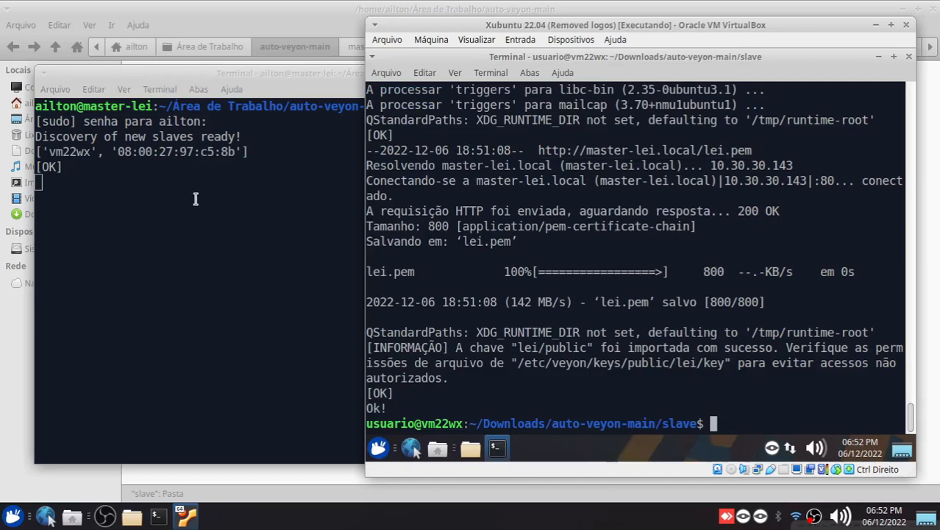
pyautogui.click(189, 151)
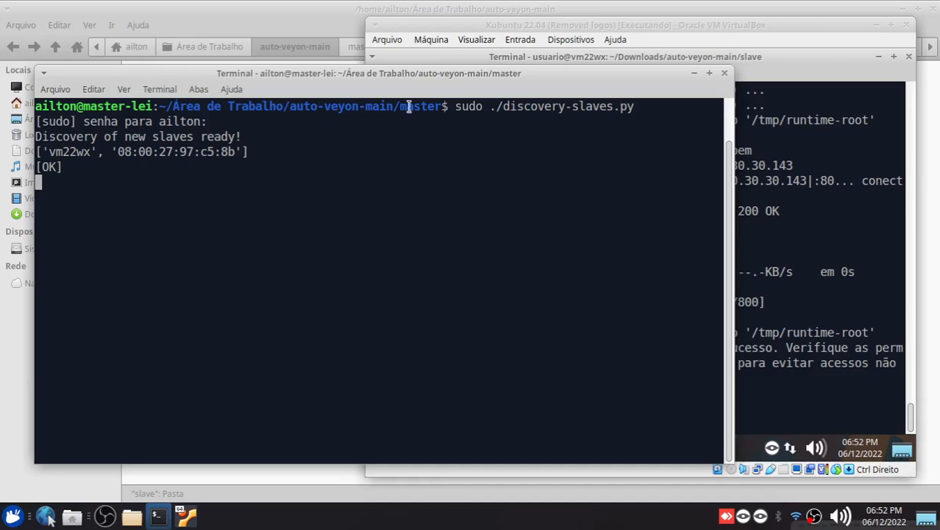
pyautogui.click(793, 67)
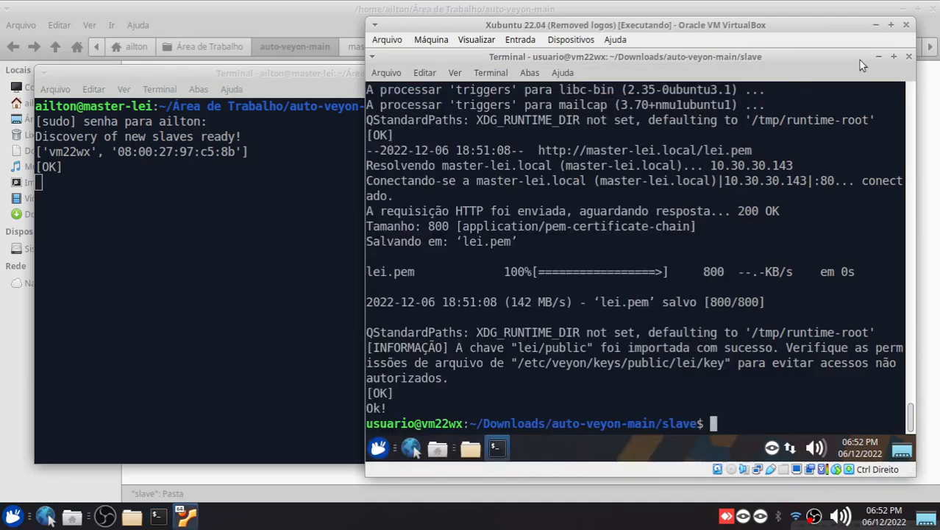
# Close the terminal and file manager in the virtual machine and clear the master's desktop down to the discovery terminal
pyautogui.click(909, 58)
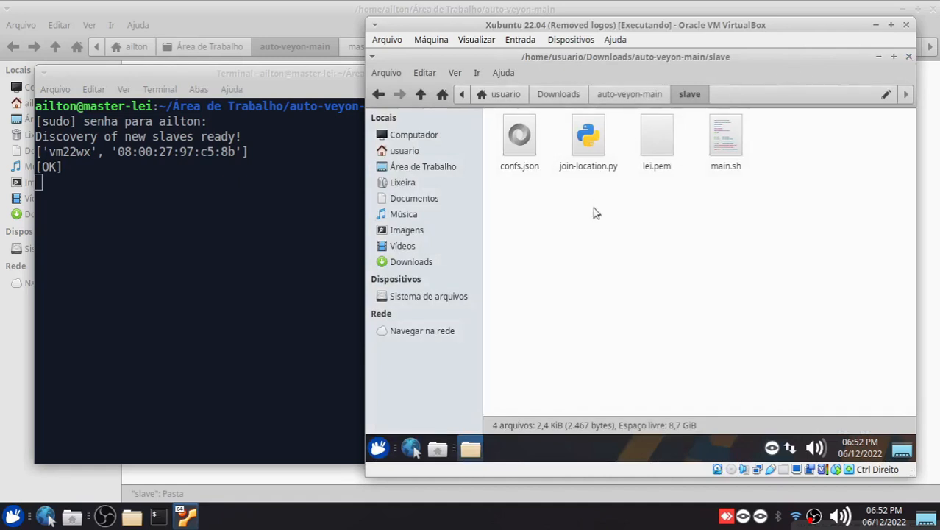
pyautogui.click(908, 57)
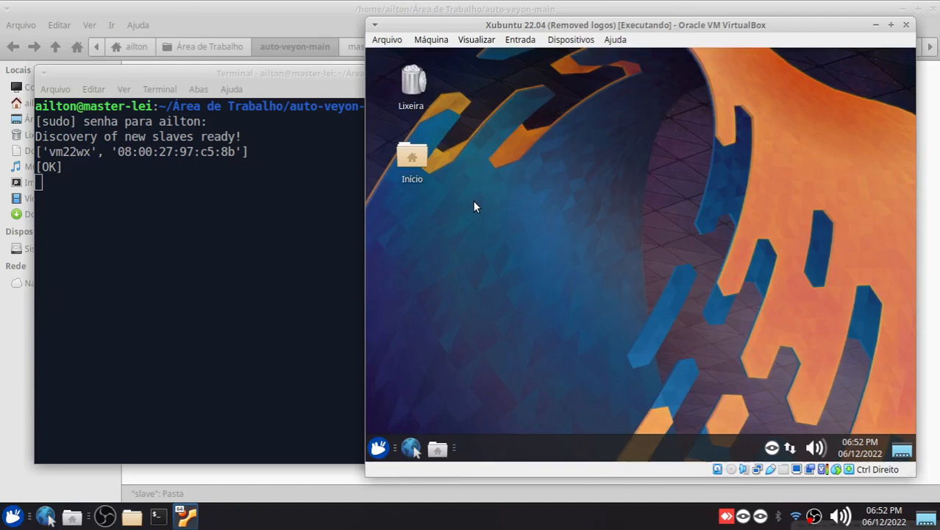
pyautogui.click(312, 75)
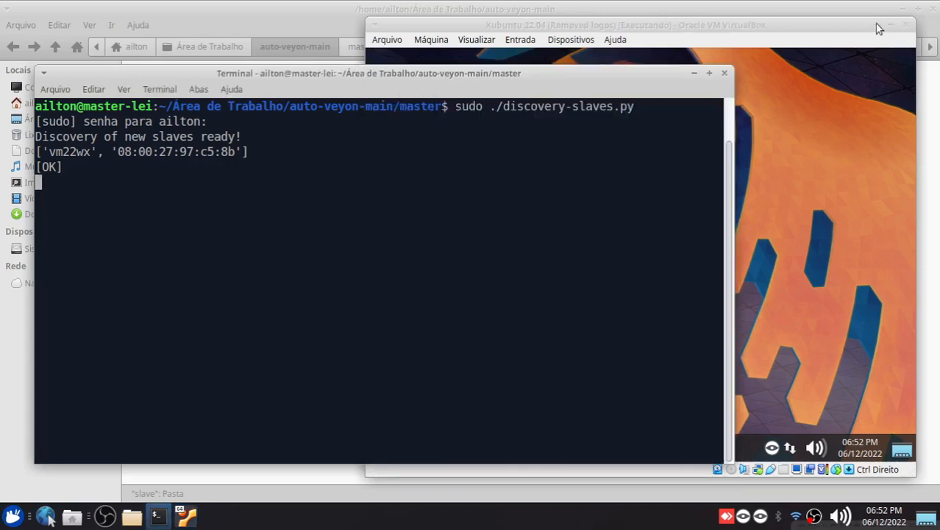
pyautogui.click(890, 24)
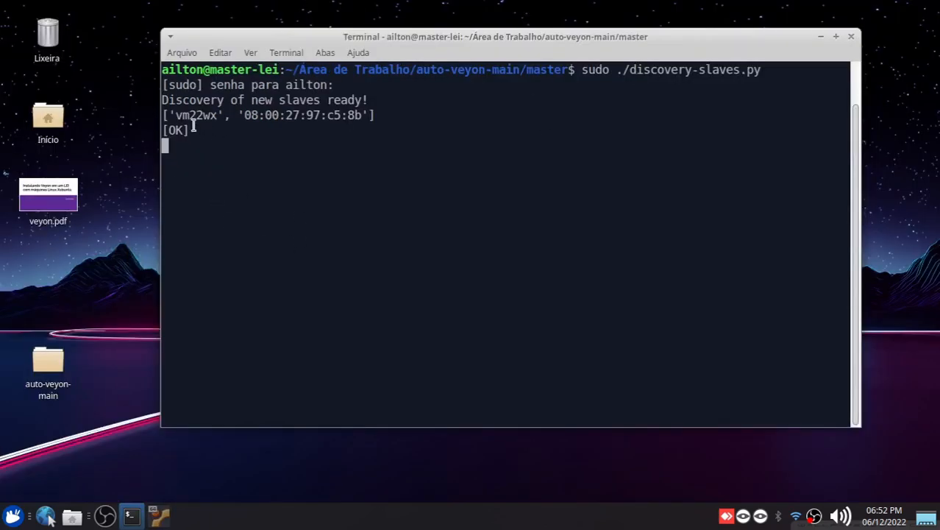
# Reposition the discovery terminal and examine the daten-infor slave's hostname and MAC address line
pyautogui.moveTo(301, 42); pyautogui.dragTo(295, 65)
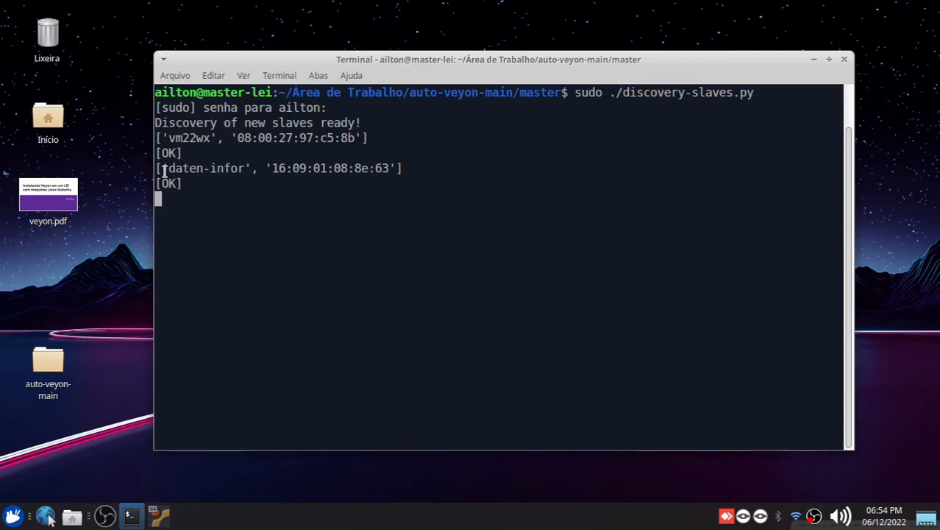
pyautogui.moveTo(157, 169); pyautogui.dragTo(403, 166)
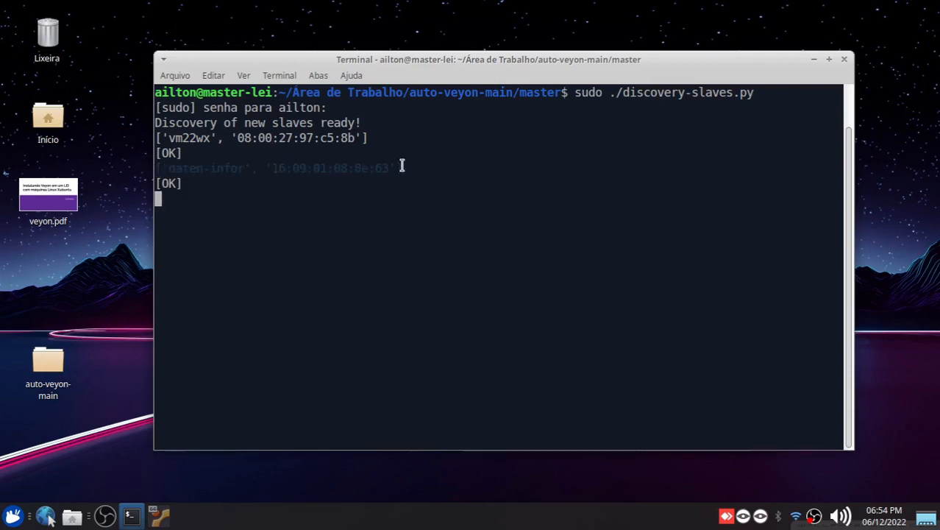
pyautogui.click(255, 315)
# Launch Veyon Configurator on the master, authenticate with the account password and maximize its window
pyautogui.click(12, 517)
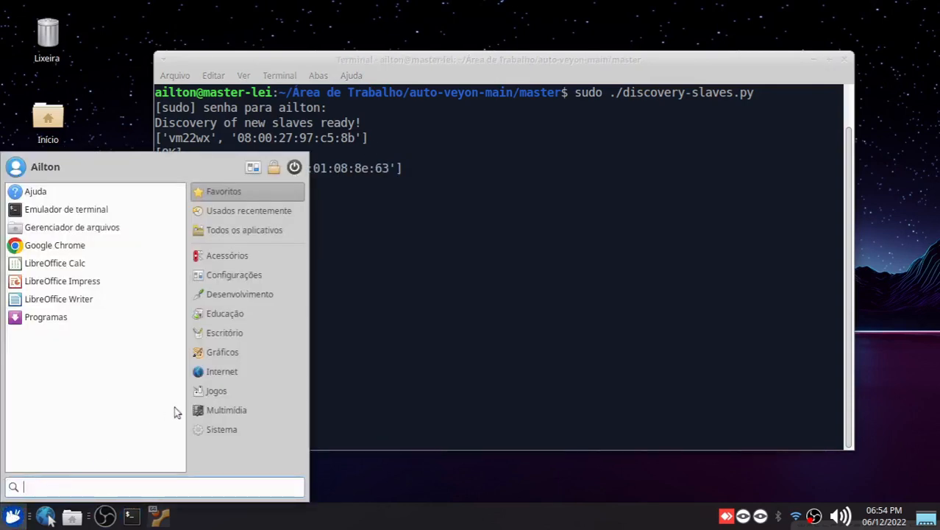
pyautogui.click(247, 373)
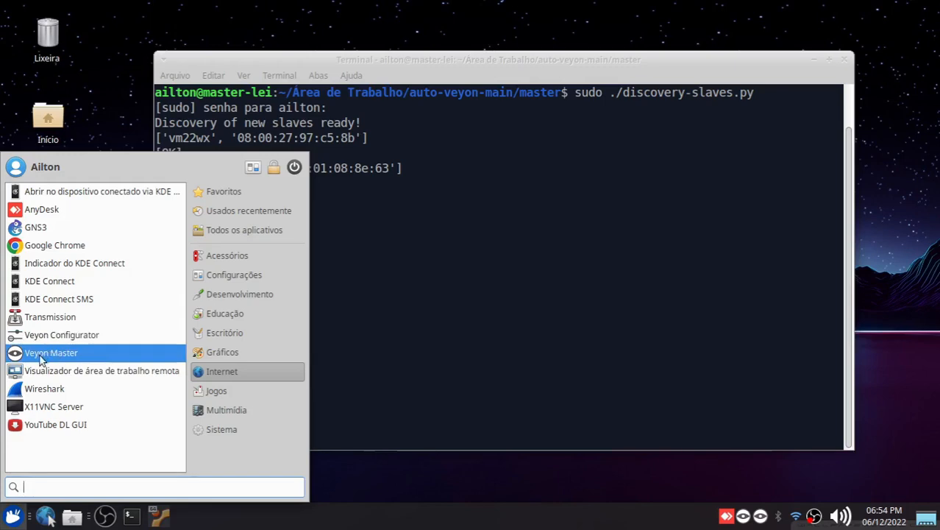
pyautogui.click(52, 334)
pyautogui.write('****')
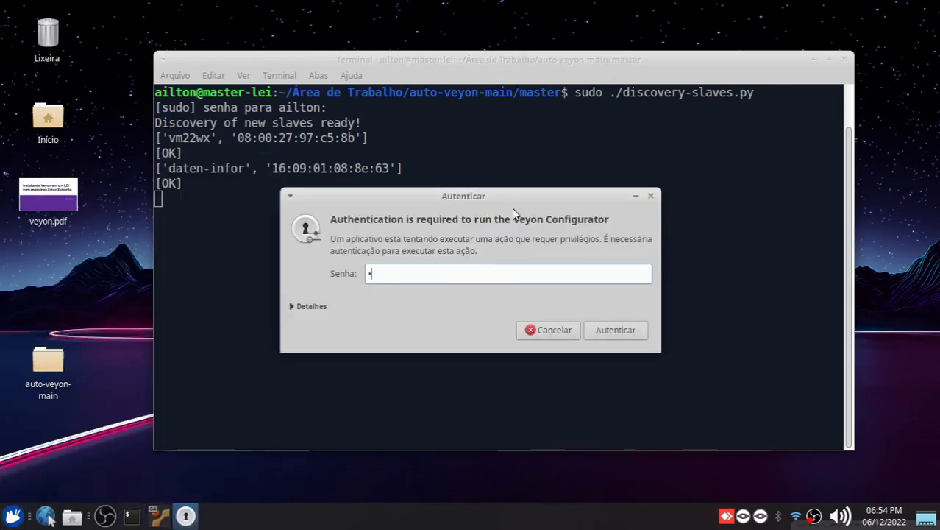
pyautogui.press('Return')
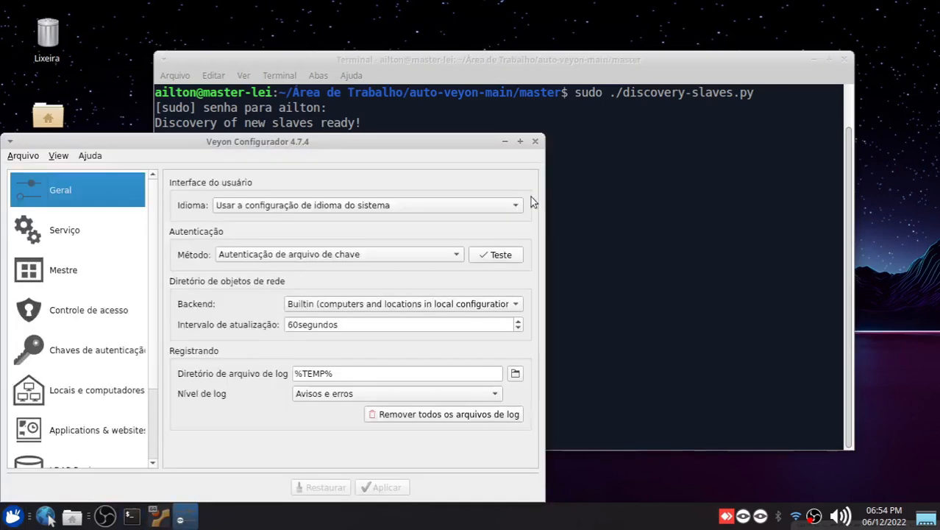
pyautogui.click(518, 143)
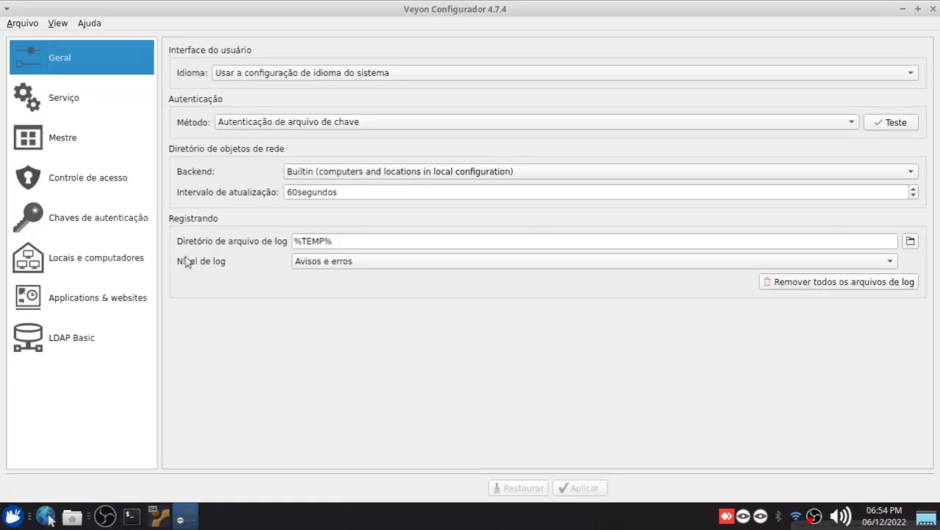
# Examine the computers registered under the LEI location in Veyon Configurator's Locais e computadores page and close the configurator
pyautogui.click(83, 271)
pyautogui.click(440, 110)
pyautogui.click(436, 130)
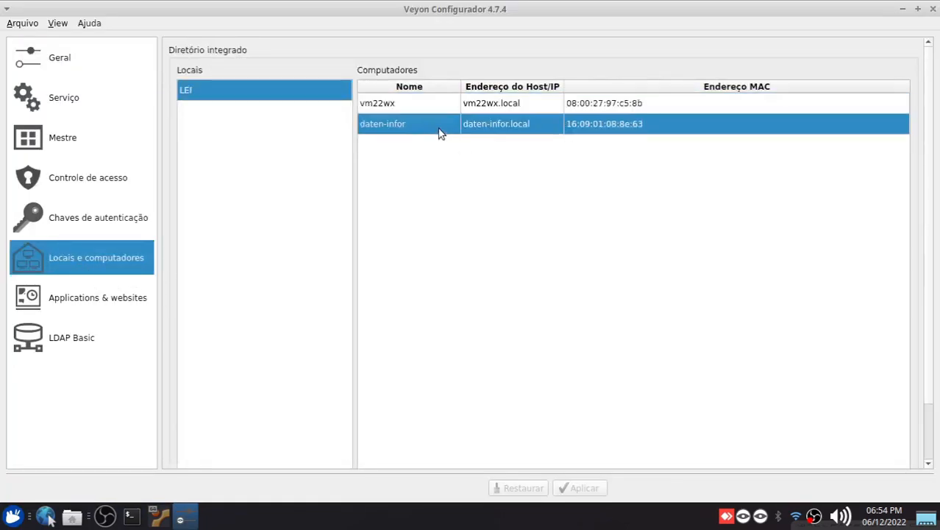
pyautogui.click(439, 110)
pyautogui.click(437, 118)
pyautogui.click(932, 9)
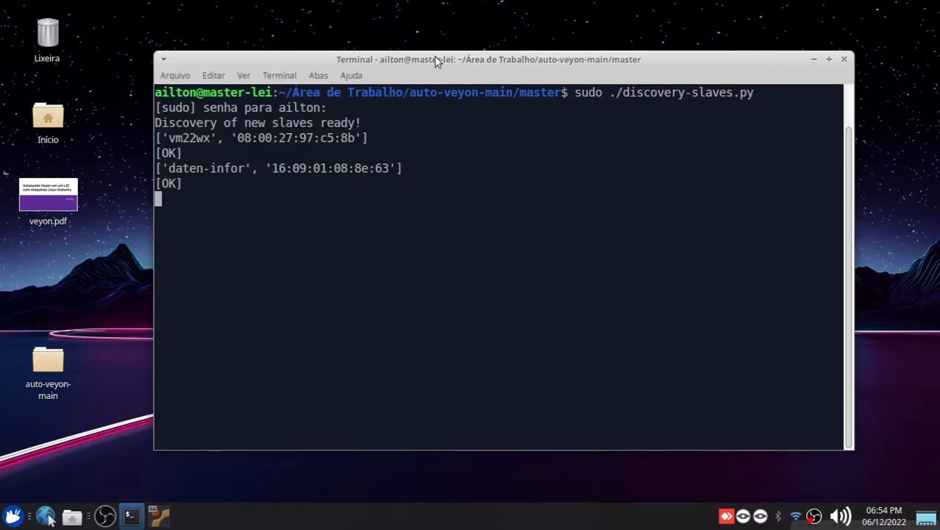
# Launch Veyon Master on the master machine
pyautogui.click(11, 516)
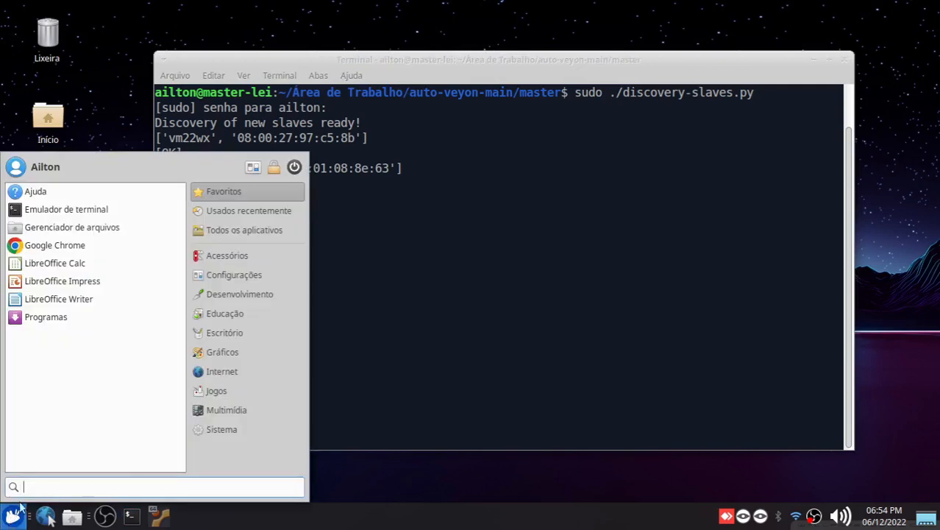
pyautogui.click(213, 377)
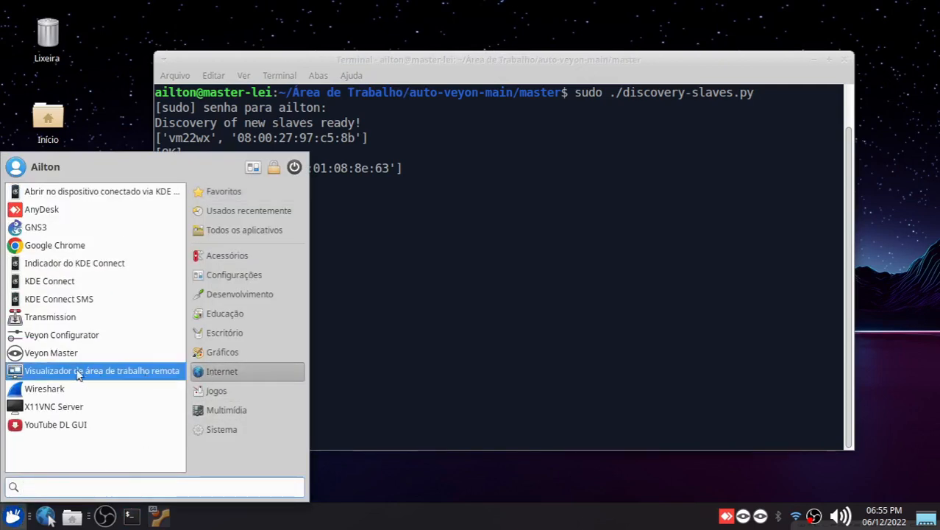
pyautogui.click(49, 353)
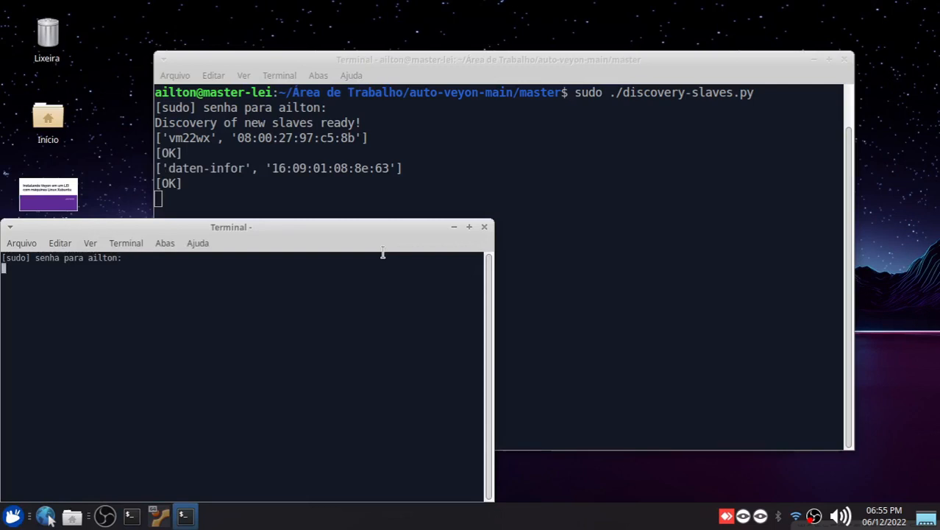
# Authenticate the Veyon Master launch with the account password
pyautogui.press('Return')
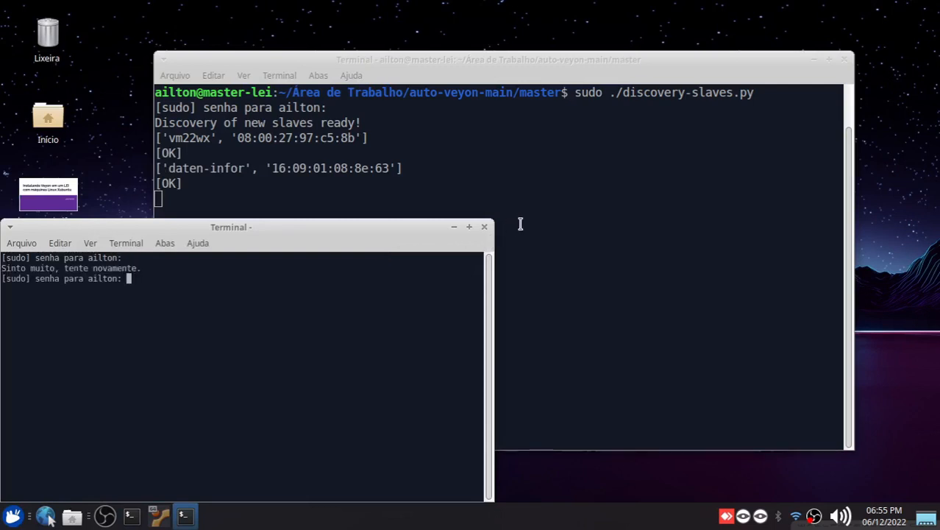
pyautogui.press('Return')
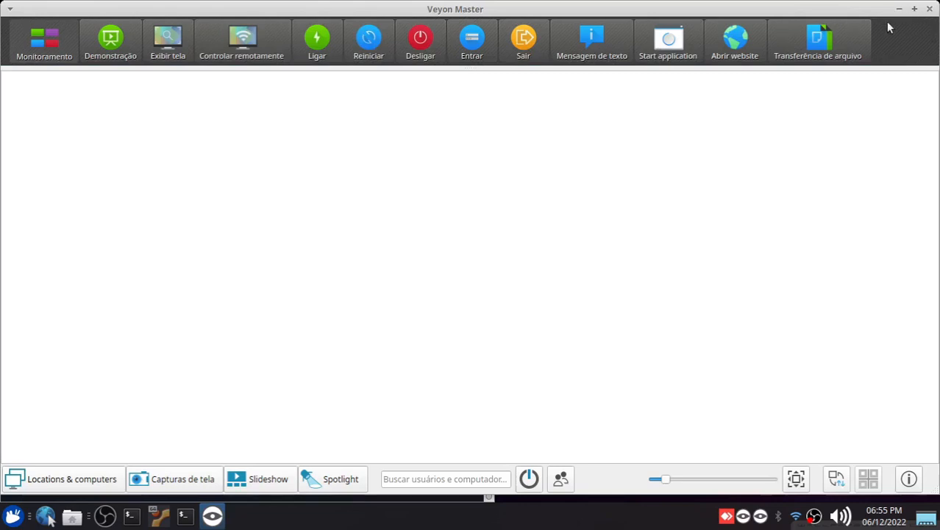
# Display all computers of the LEI location in the monitoring view, expand the location and enlarge the thumbnails
pyautogui.click(74, 482)
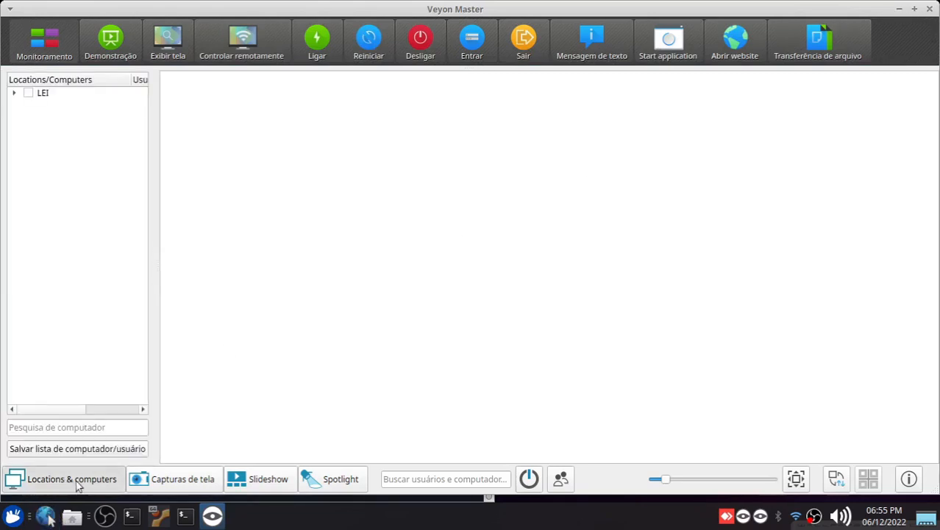
pyautogui.click(28, 94)
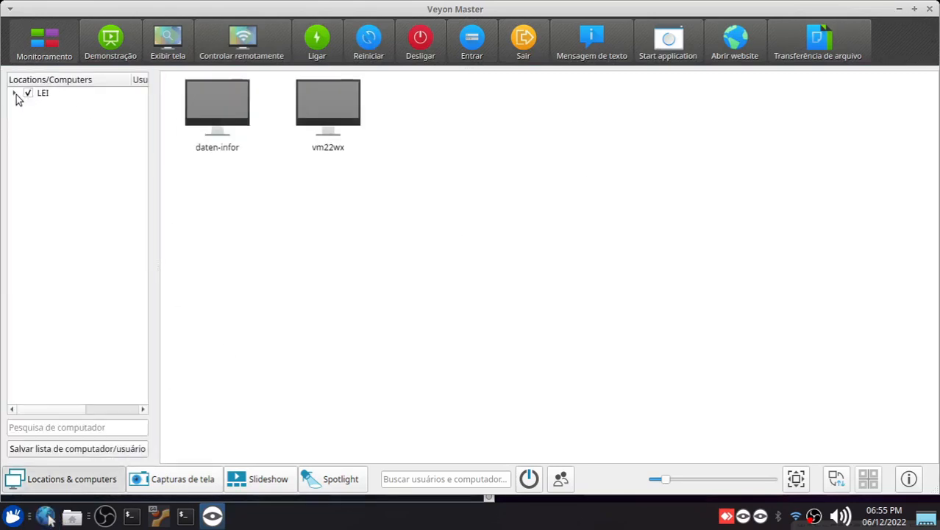
pyautogui.click(14, 94)
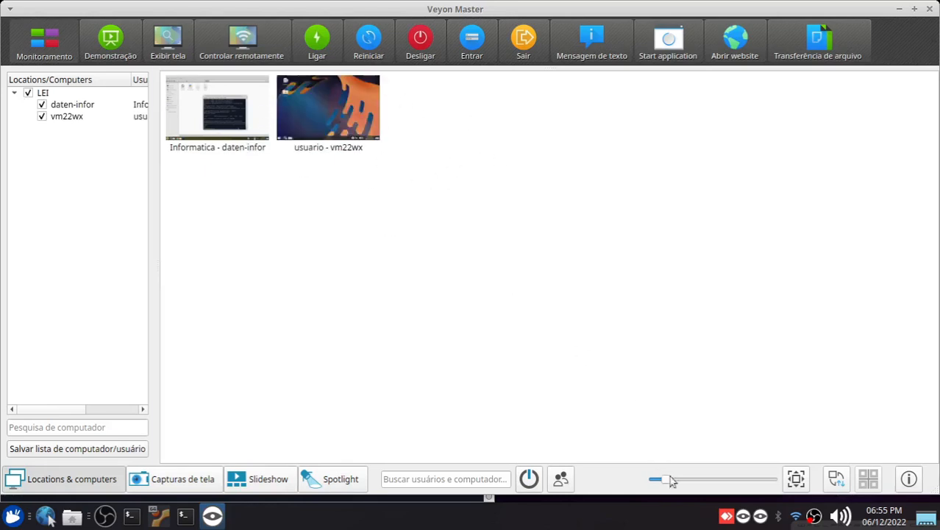
pyautogui.moveTo(668, 477); pyautogui.dragTo(683, 481)
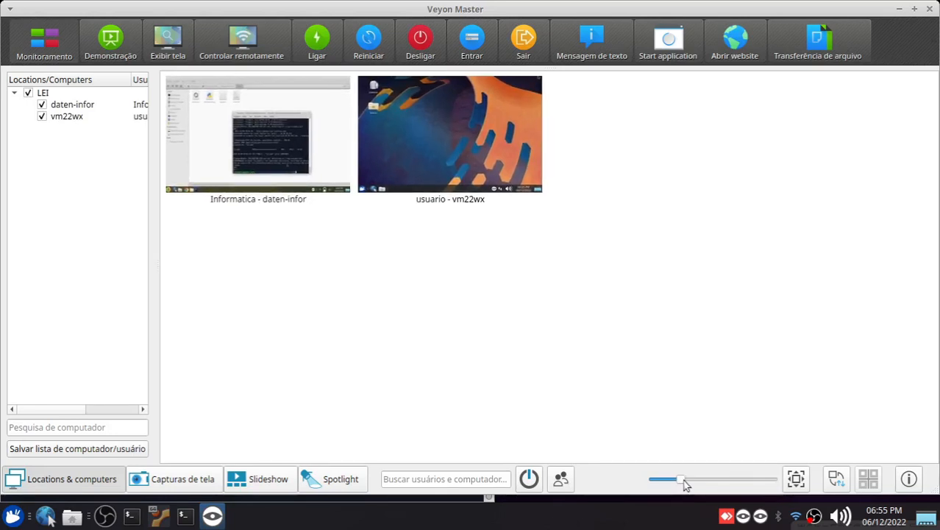
pyautogui.click(726, 508)
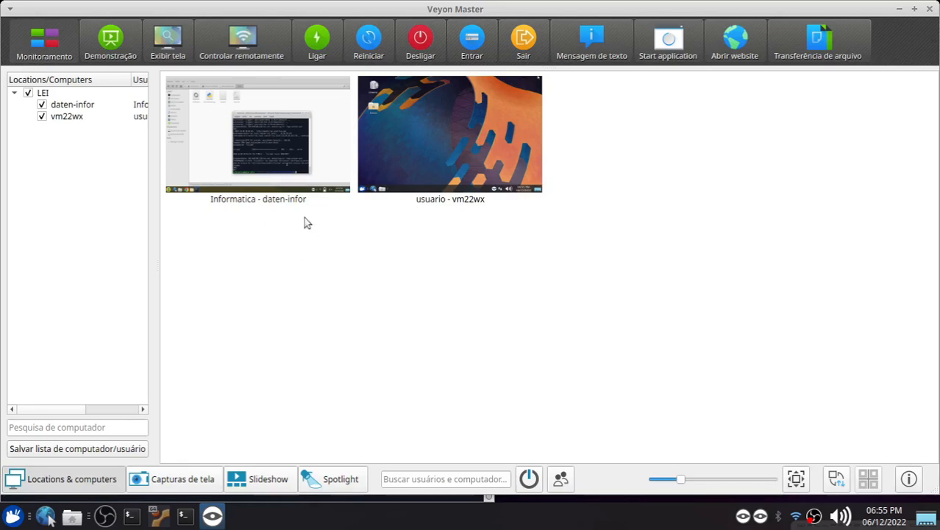
# Remotely control daten-infor to close its terminal and file manager windows, and exit the remote session
pyautogui.click(287, 147)
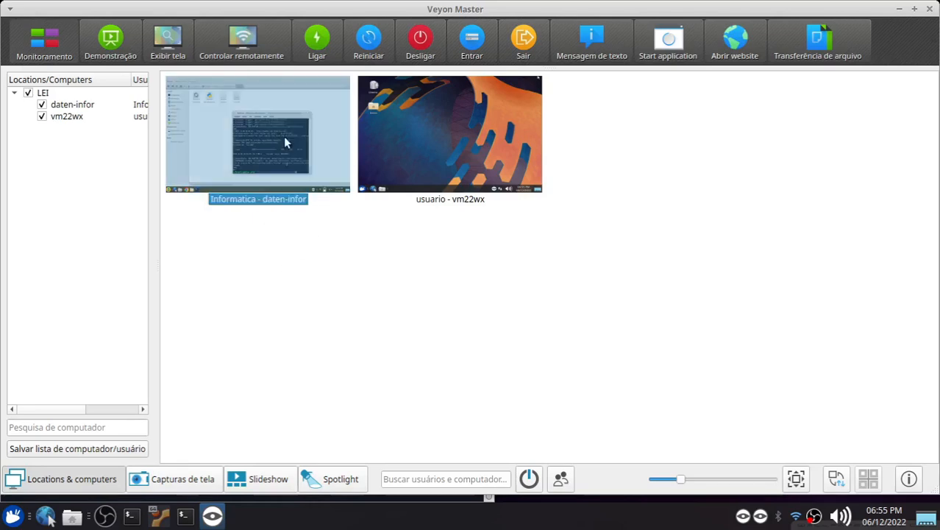
pyautogui.click(245, 39)
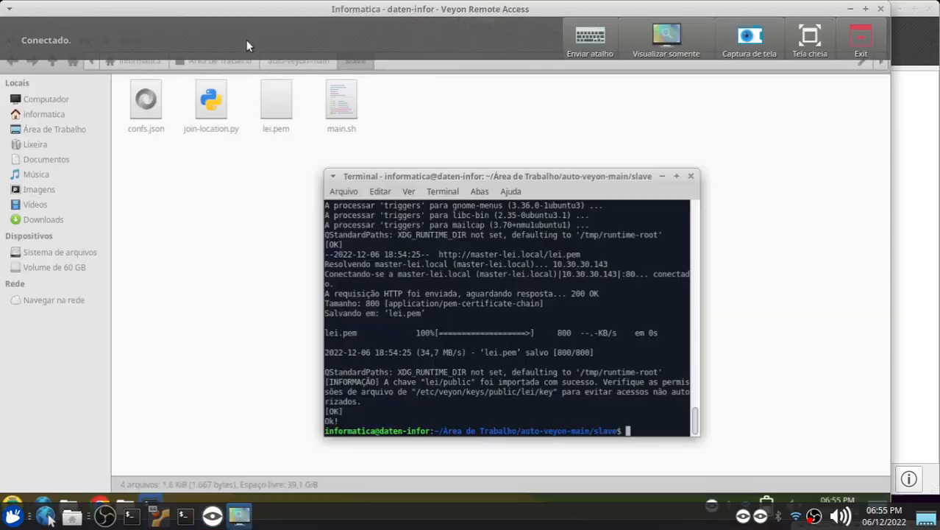
pyautogui.click(691, 176)
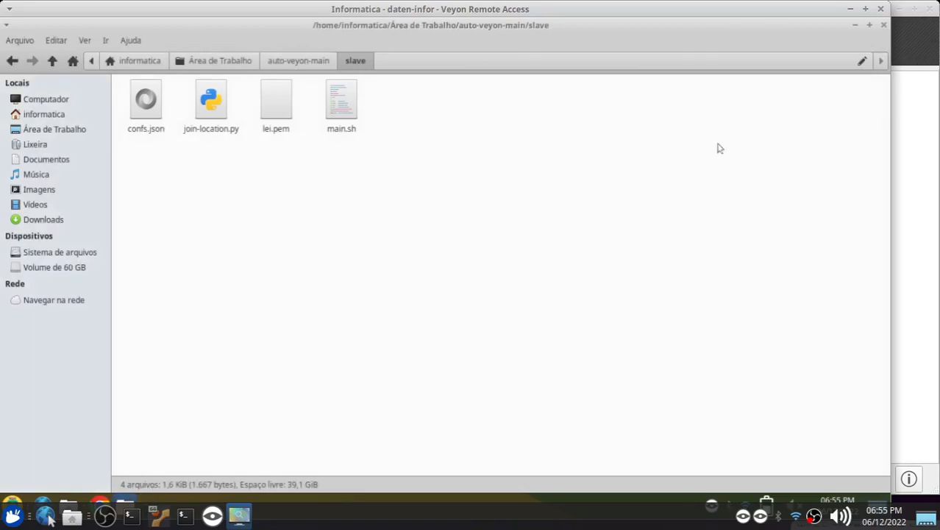
pyautogui.click(881, 27)
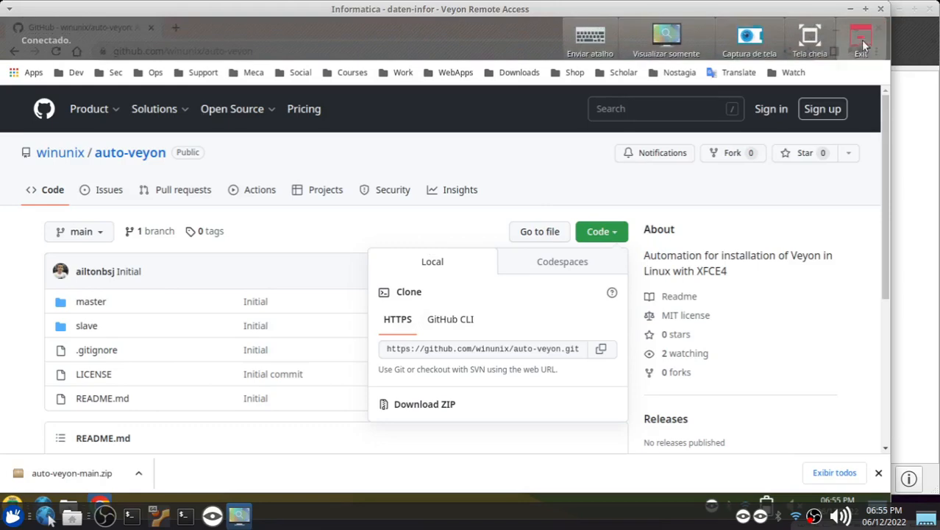
pyautogui.click(860, 39)
# Restart the daten-infor and vm22wx slaves together
pyautogui.click(396, 129)
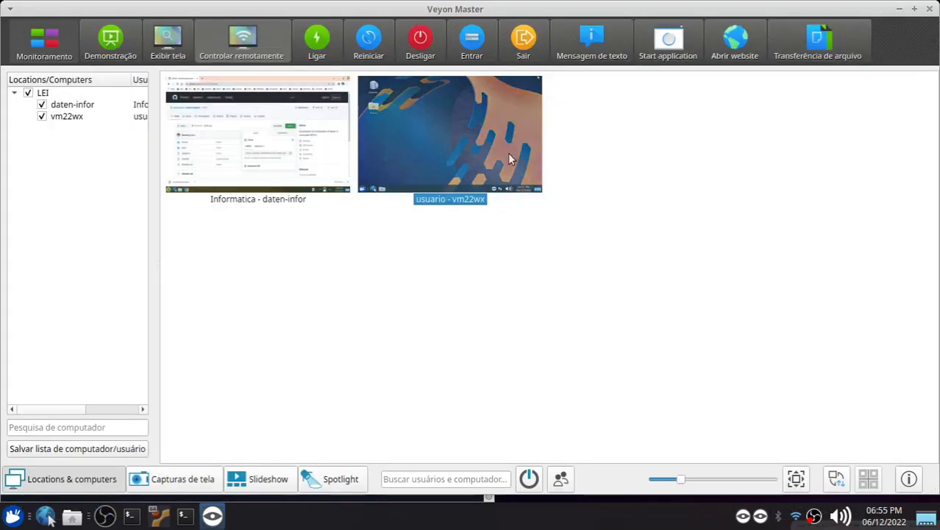
pyautogui.moveTo(422, 257); pyautogui.dragTo(253, 147)
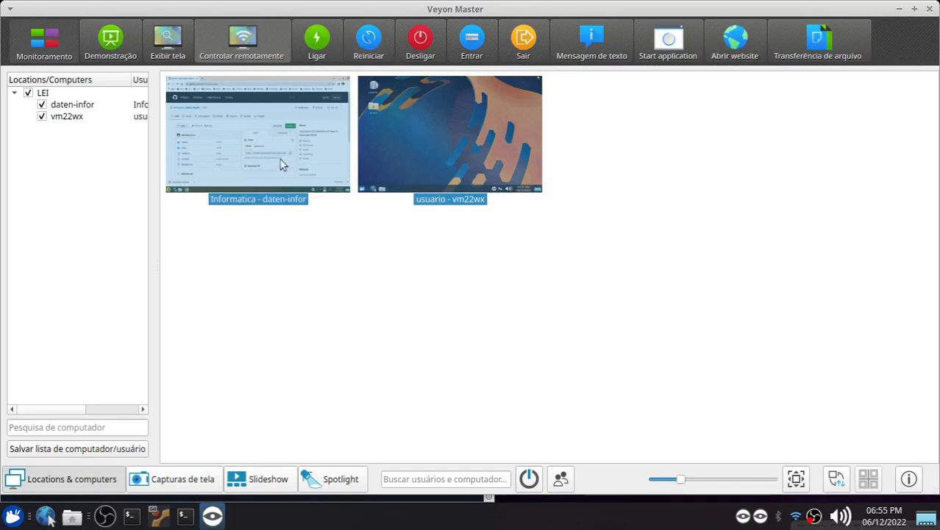
pyautogui.rightClick(280, 156)
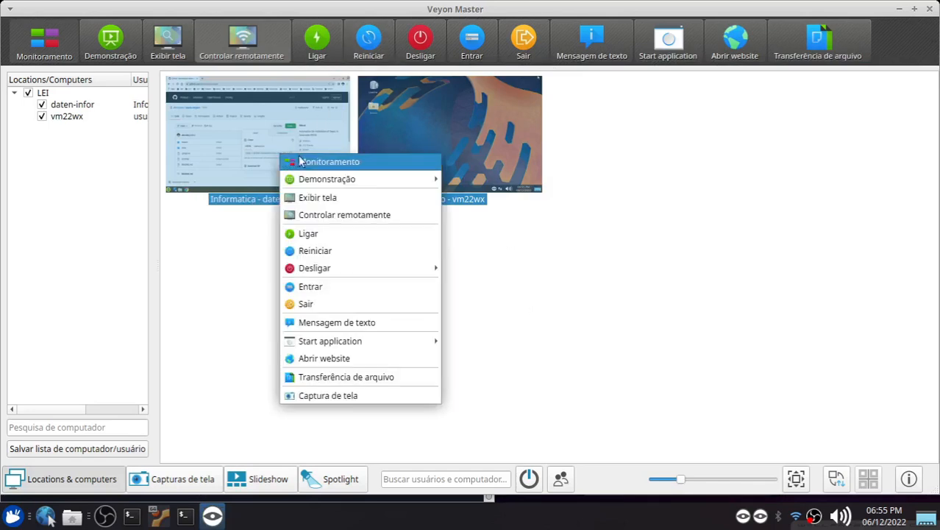
pyautogui.click(416, 255)
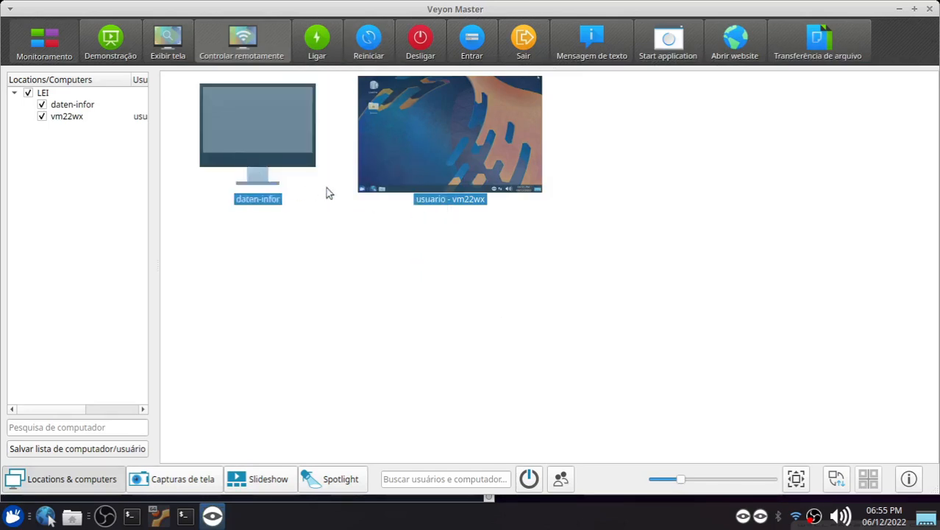
# Monitor both slaves as they restart, checking vm22wx against its virtual machine window
pyautogui.rightClick(278, 134)
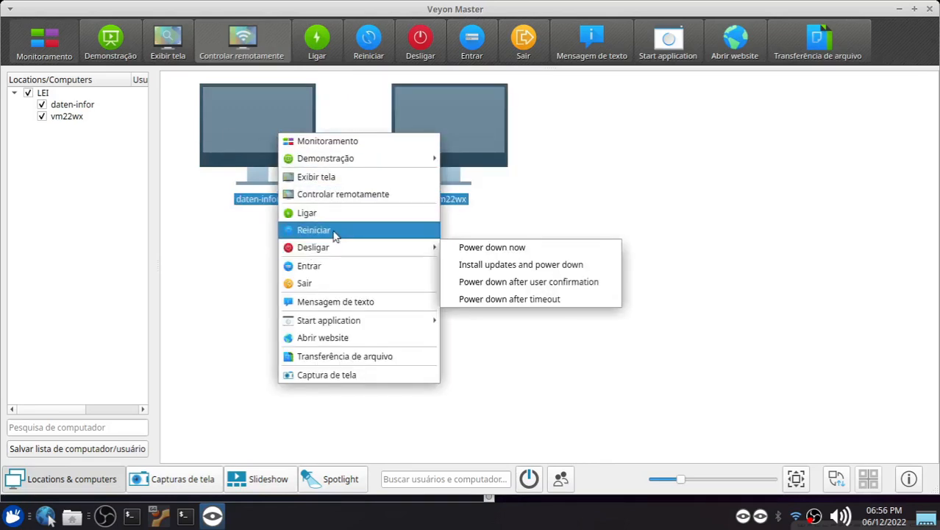
pyautogui.click(561, 185)
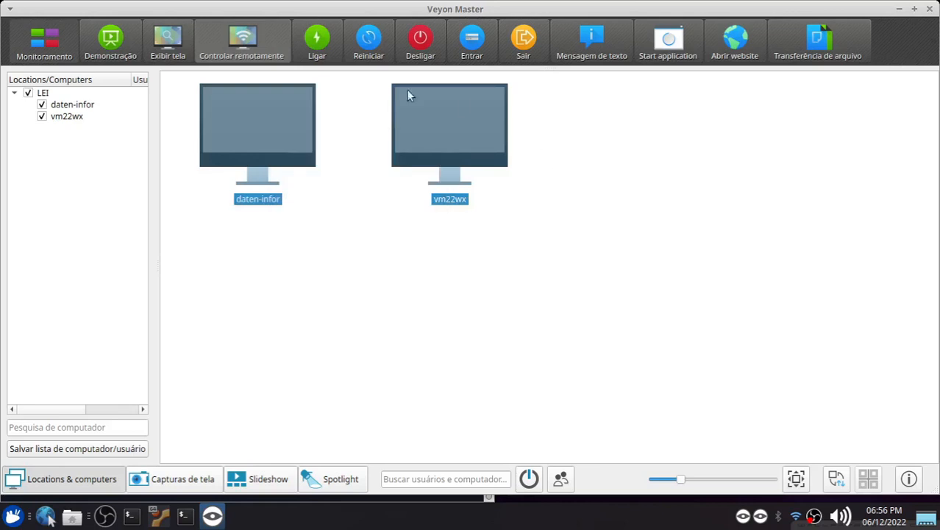
pyautogui.click(540, 244)
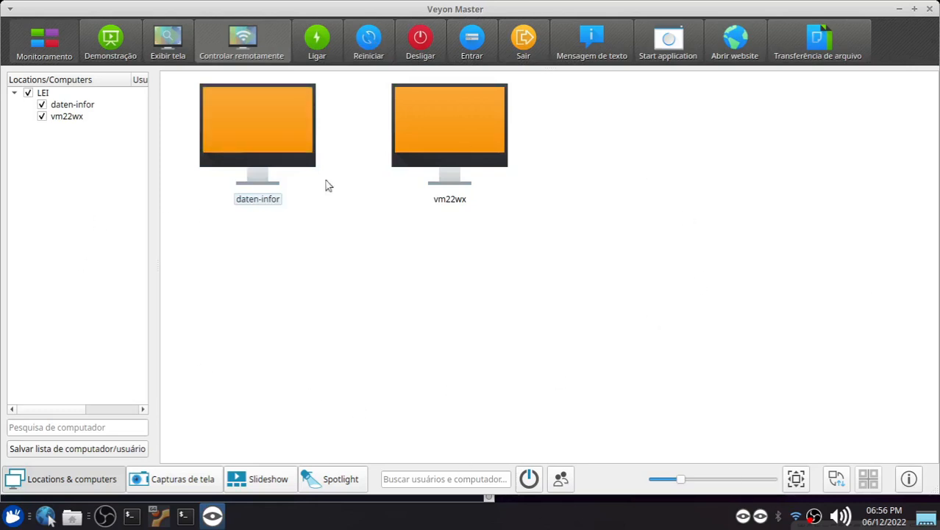
pyautogui.click(430, 173)
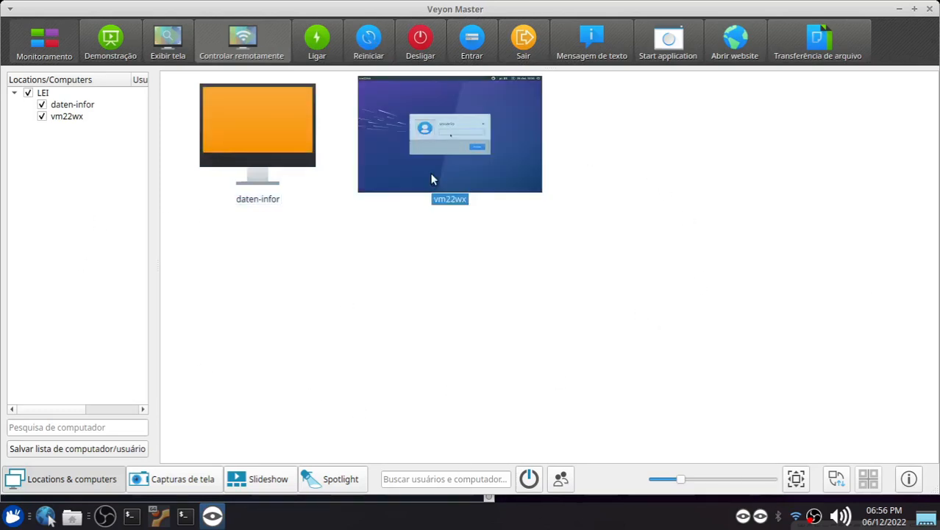
pyautogui.click(159, 515)
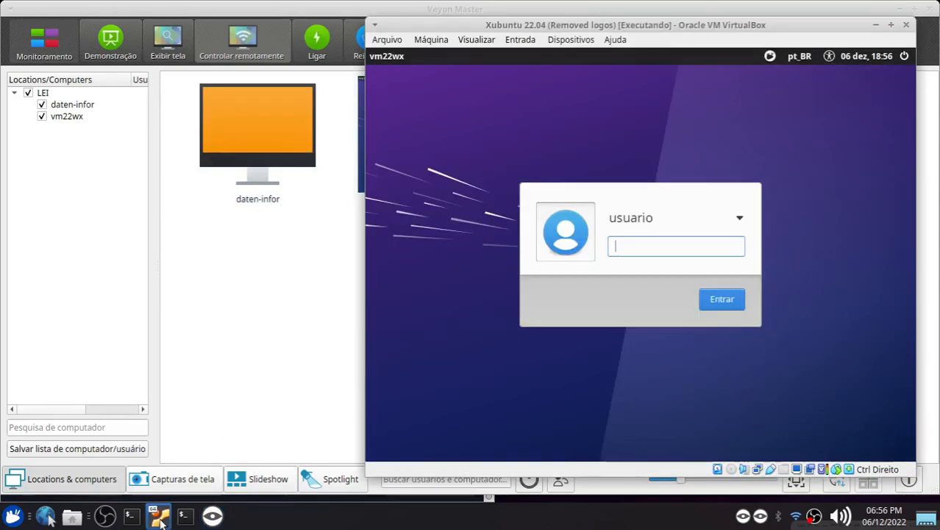
pyautogui.click(160, 516)
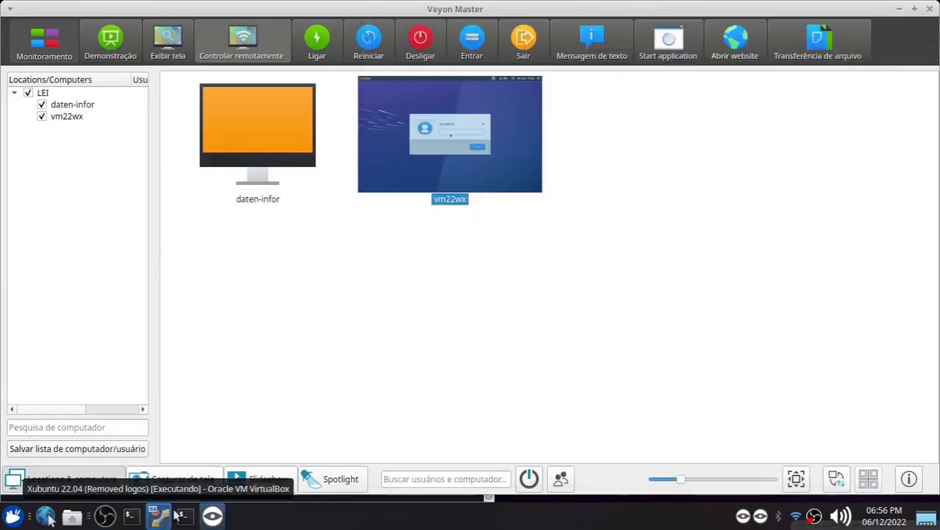
pyautogui.click(259, 139)
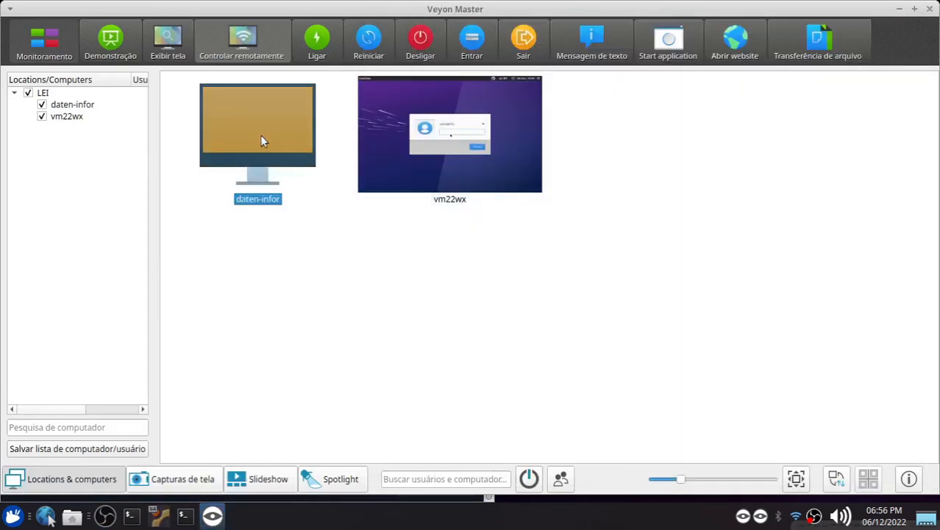
pyautogui.click(433, 247)
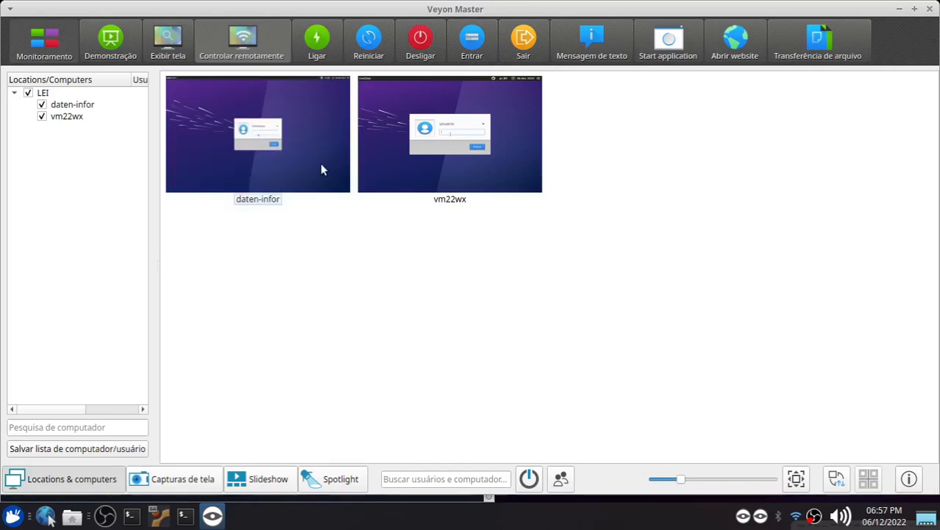
# View daten-infor's screen in its own window and close that window
pyautogui.click(293, 142)
pyautogui.click(168, 40)
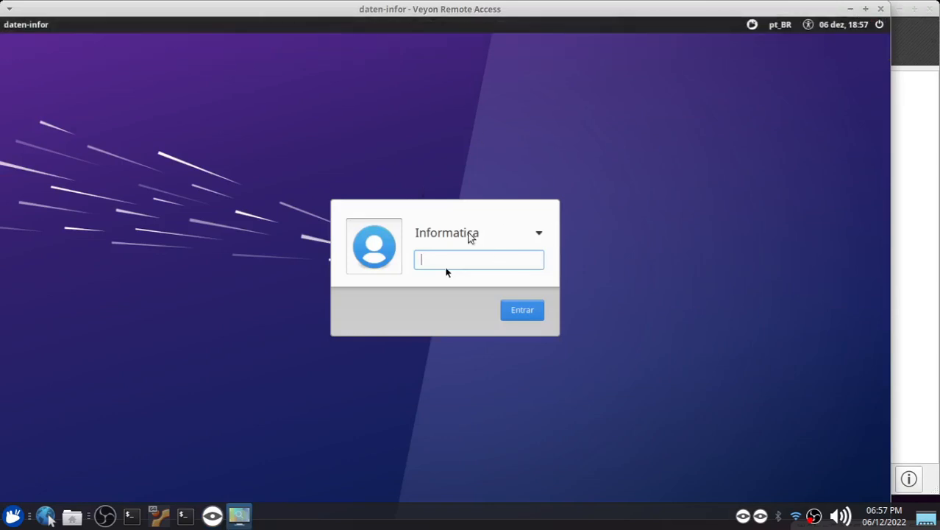
pyautogui.click(881, 9)
pyautogui.click(451, 139)
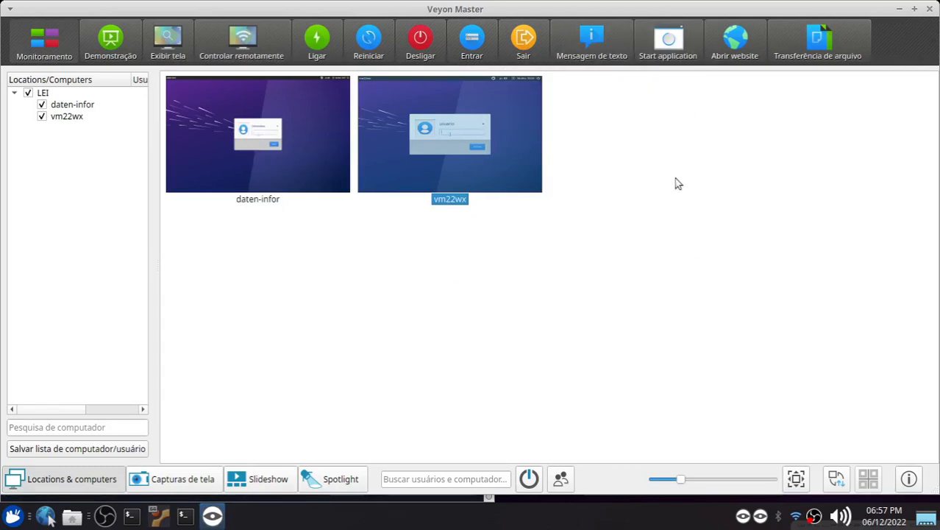
pyautogui.moveTo(416, 177)
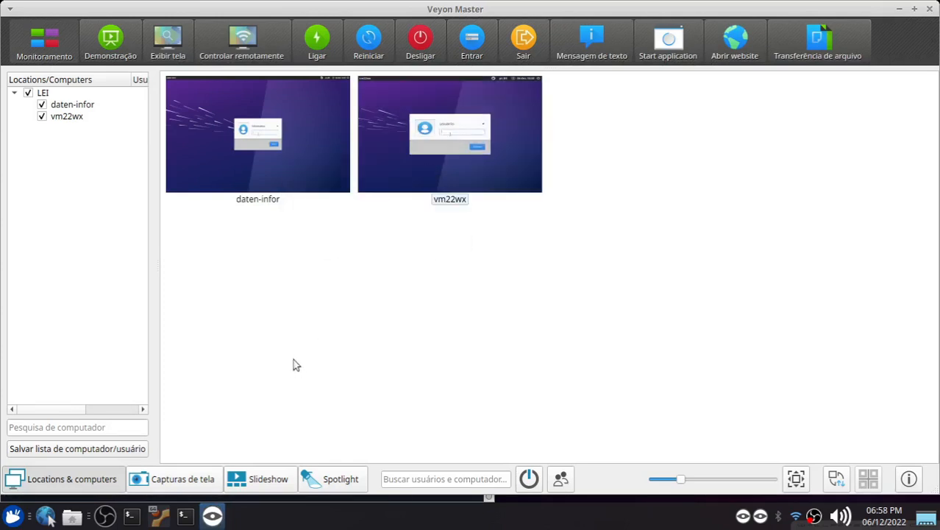
pyautogui.click(455, 138)
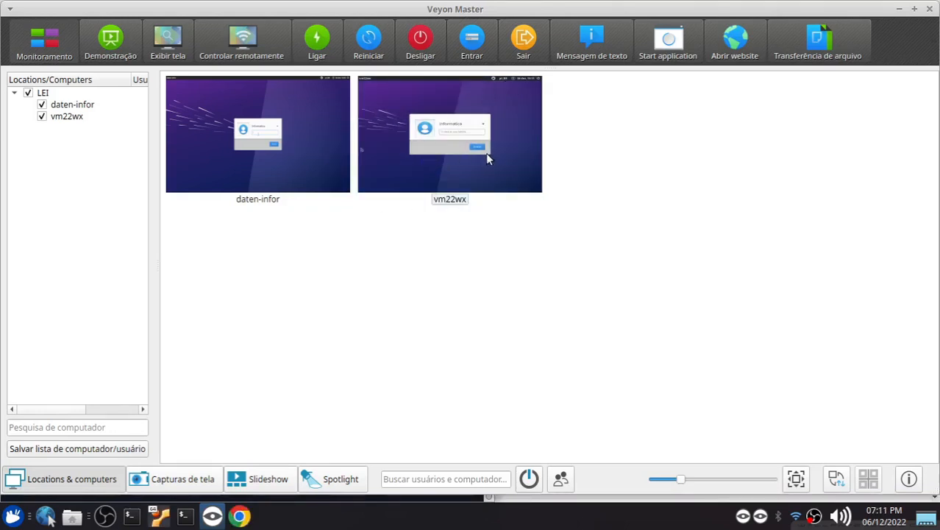
pyautogui.click(490, 156)
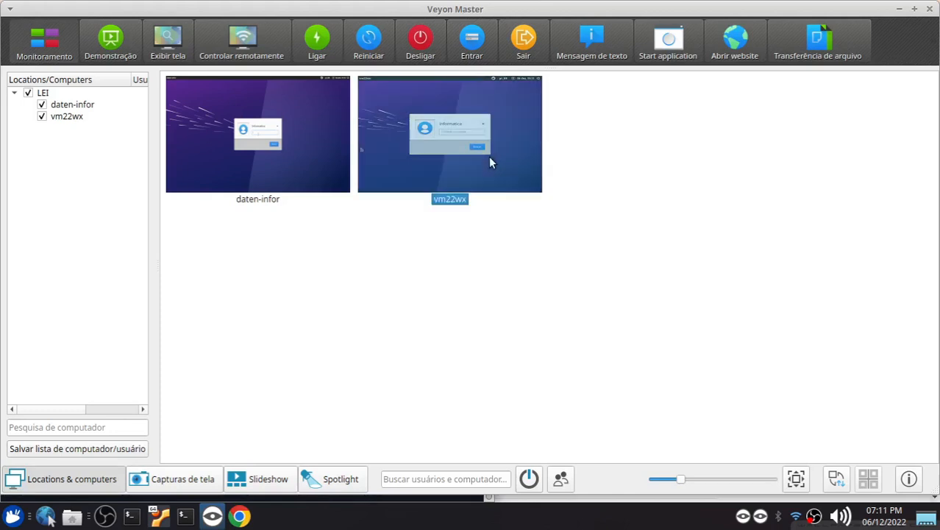
# Switch to the Xubuntu virtual machine and examine the accounts offered in the login screen's user list
pyautogui.click(156, 518)
pyautogui.click(738, 218)
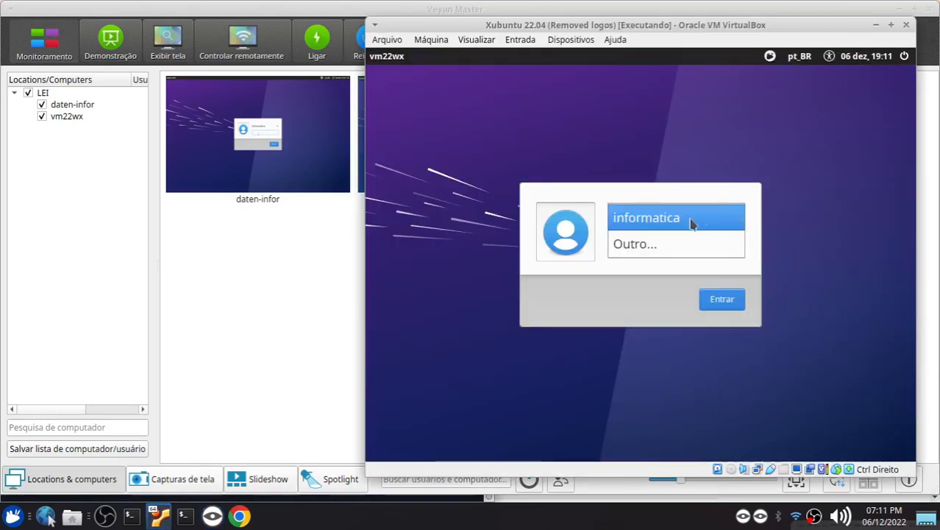
pyautogui.click(682, 216)
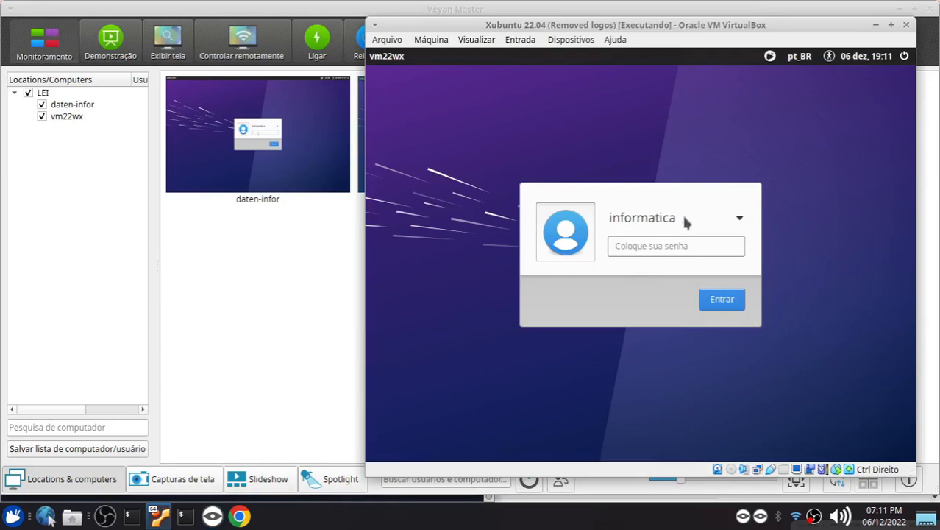
pyautogui.click(684, 219)
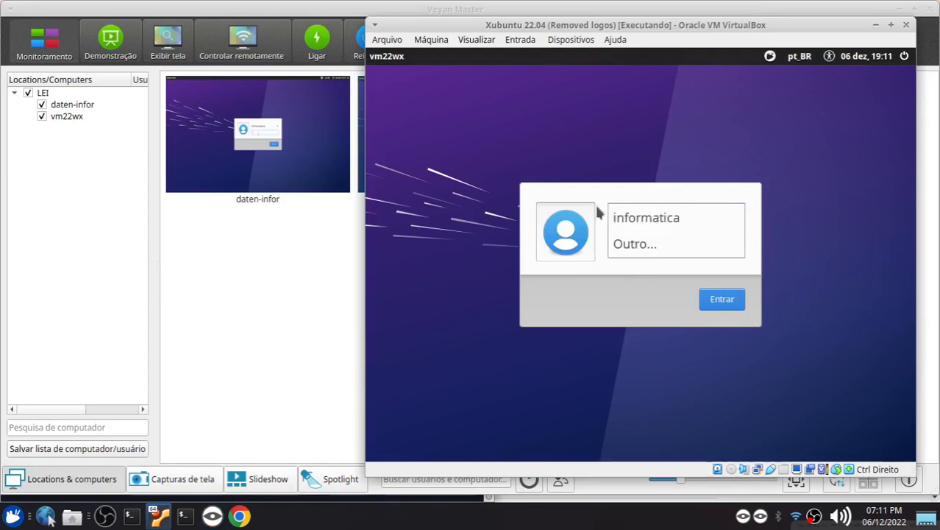
pyautogui.click(741, 207)
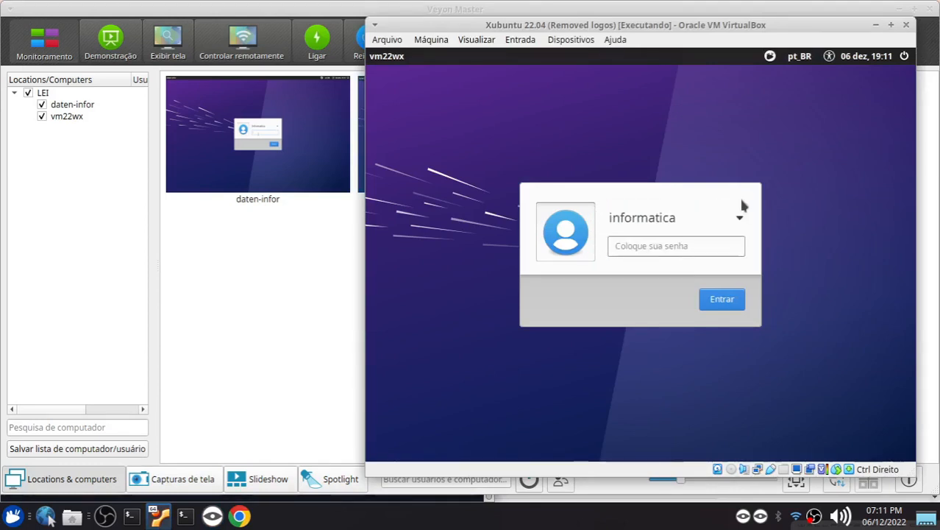
pyautogui.click(681, 221)
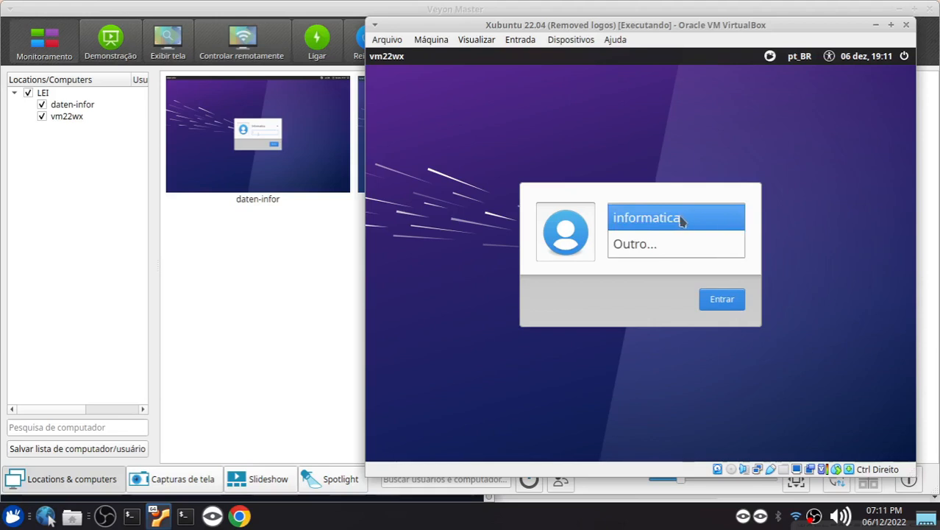
pyautogui.click(561, 298)
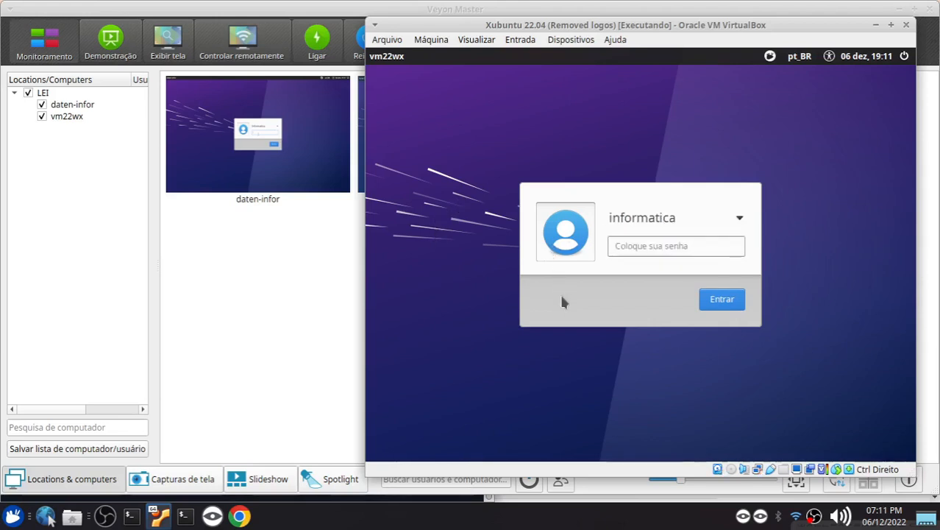
# Return to Veyon Master and select the vm22wx computer
pyautogui.click(312, 286)
pyautogui.click(291, 136)
pyautogui.click(430, 133)
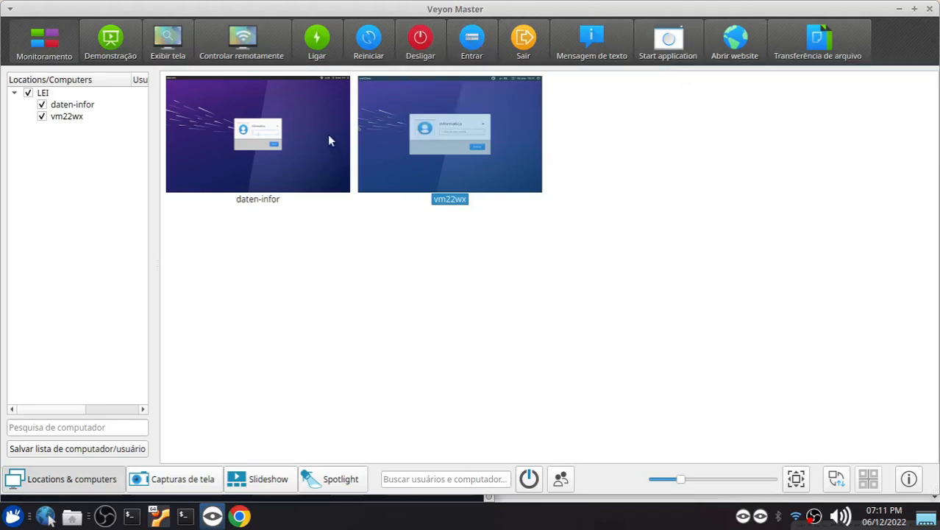
# View the screens of daten-infor and vm22wx in separate view-only windows, closing each one after checking it
pyautogui.click(236, 125)
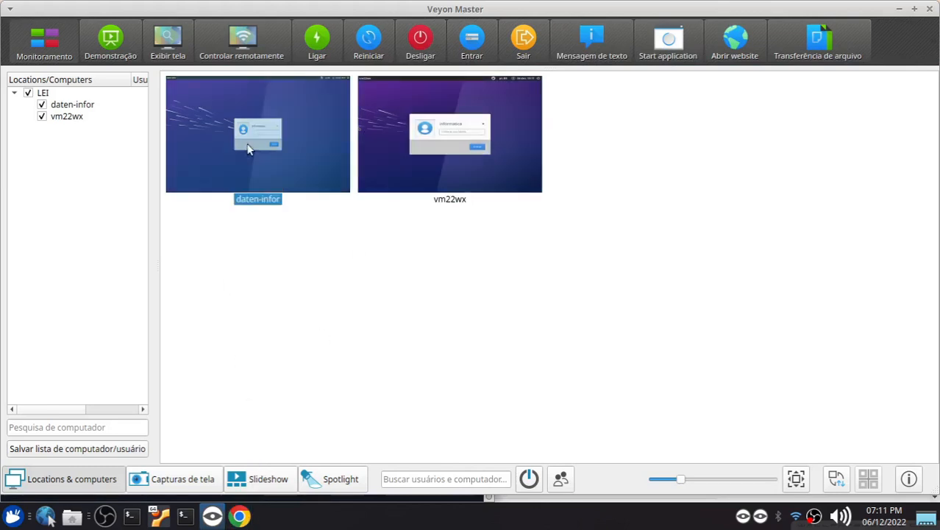
pyautogui.click(179, 45)
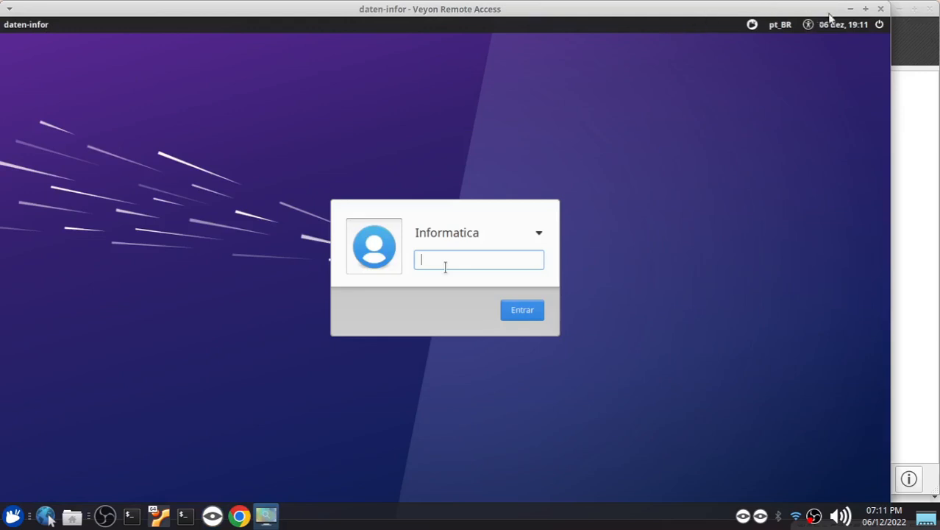
pyautogui.click(879, 9)
pyautogui.click(462, 116)
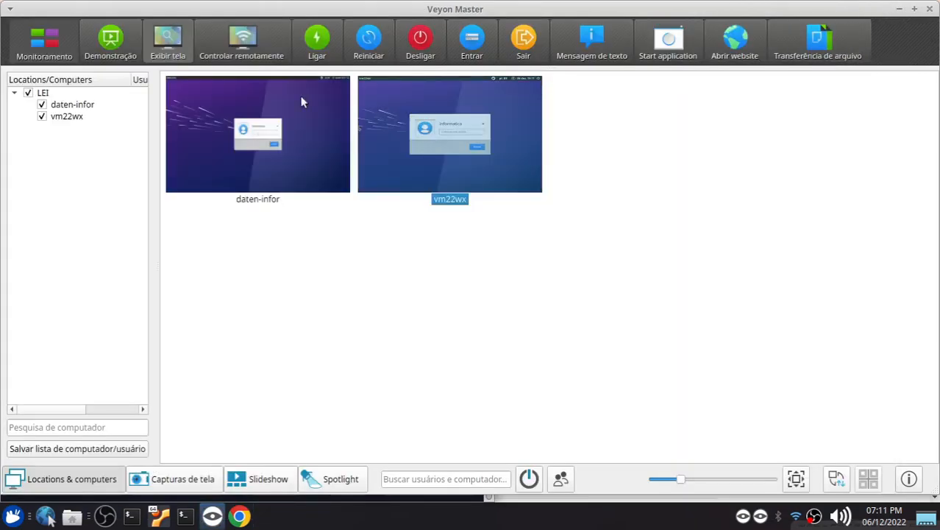
pyautogui.click(185, 45)
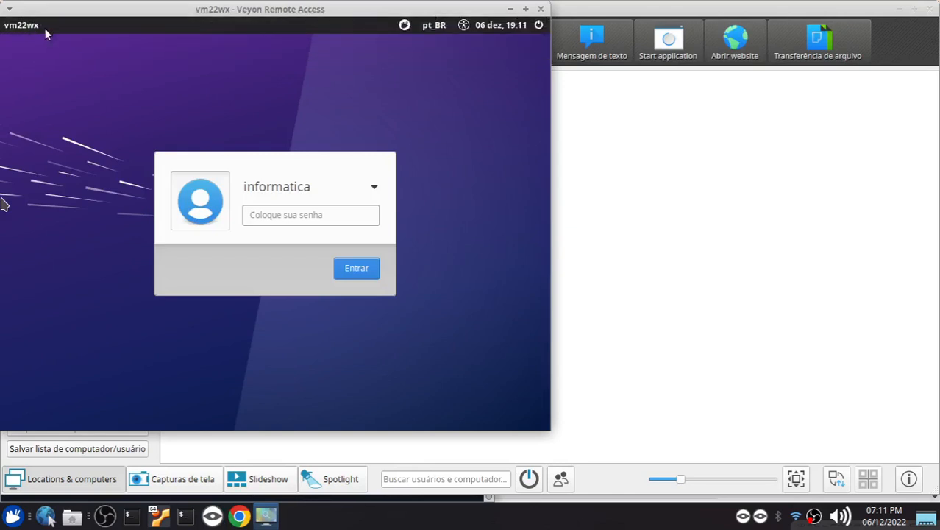
pyautogui.click(540, 9)
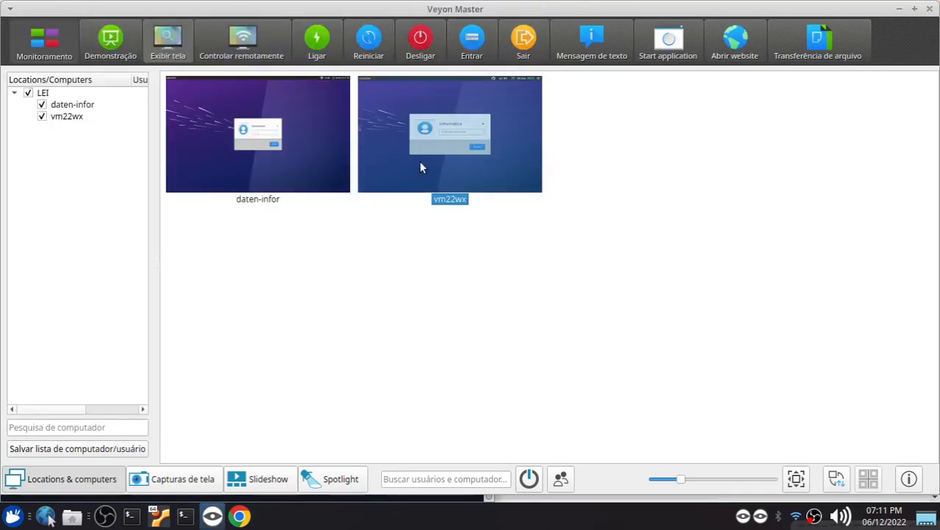
pyautogui.click(440, 294)
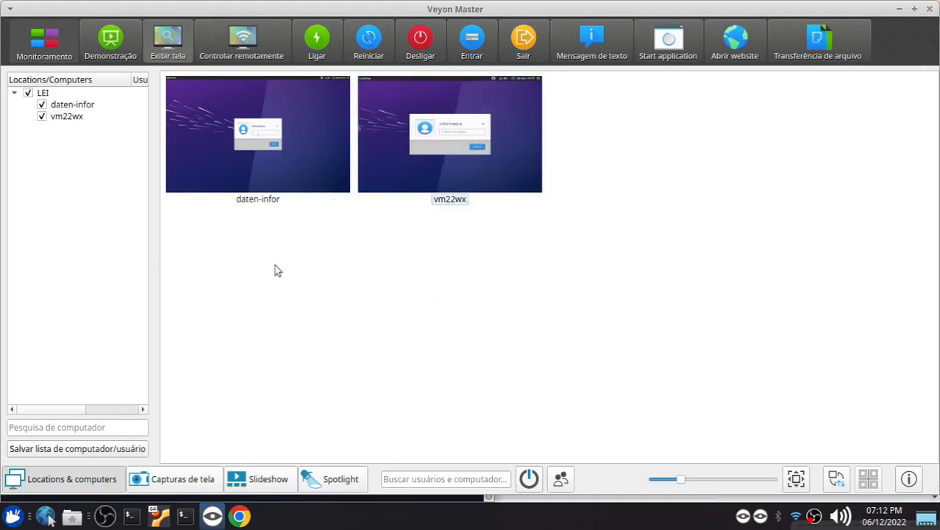
# Prepare an automatic login for both computers with the user name informatica and the account password
pyautogui.moveTo(250, 260); pyautogui.dragTo(532, 141)
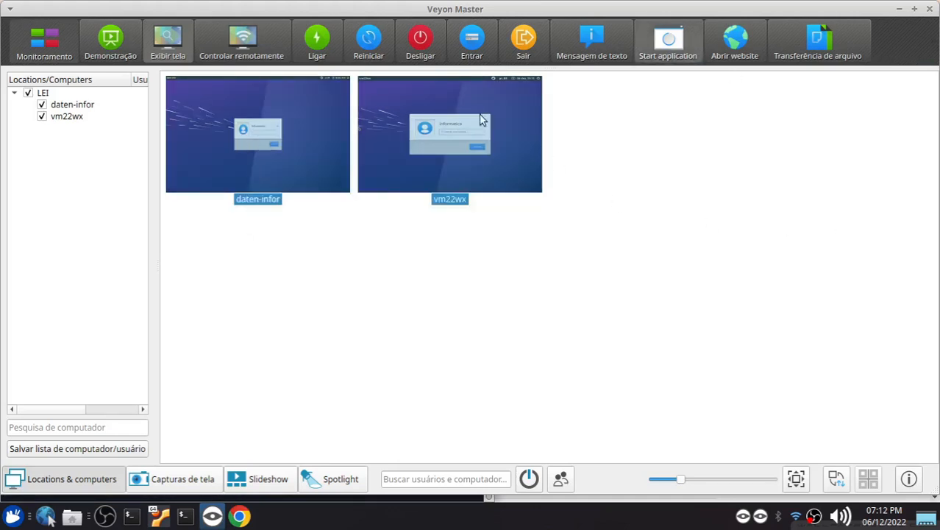
pyautogui.click(474, 46)
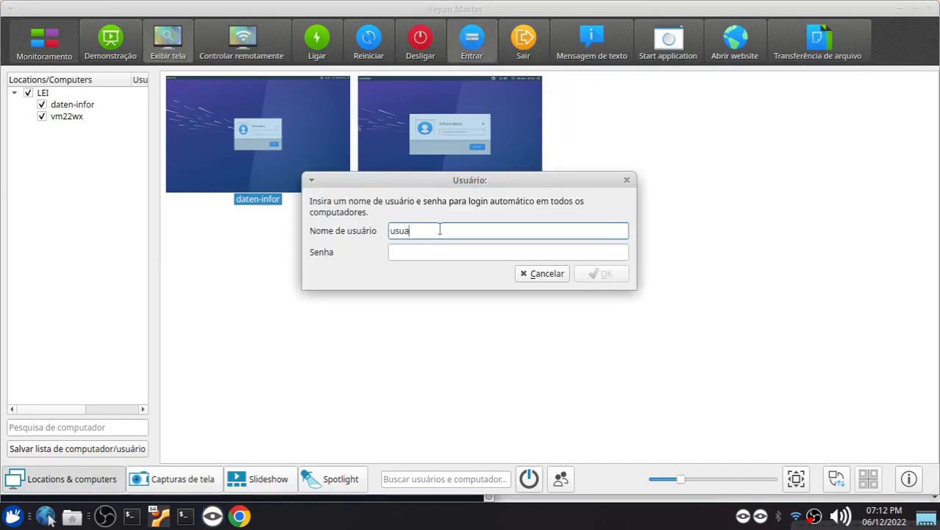
pyautogui.press('Tab')
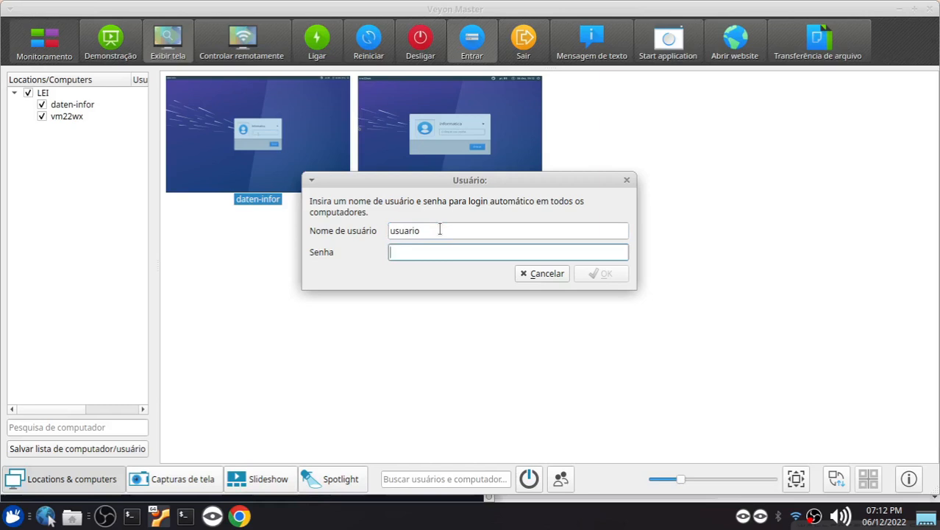
pyautogui.hotkey('shift', 'Tab')
pyautogui.write('i')
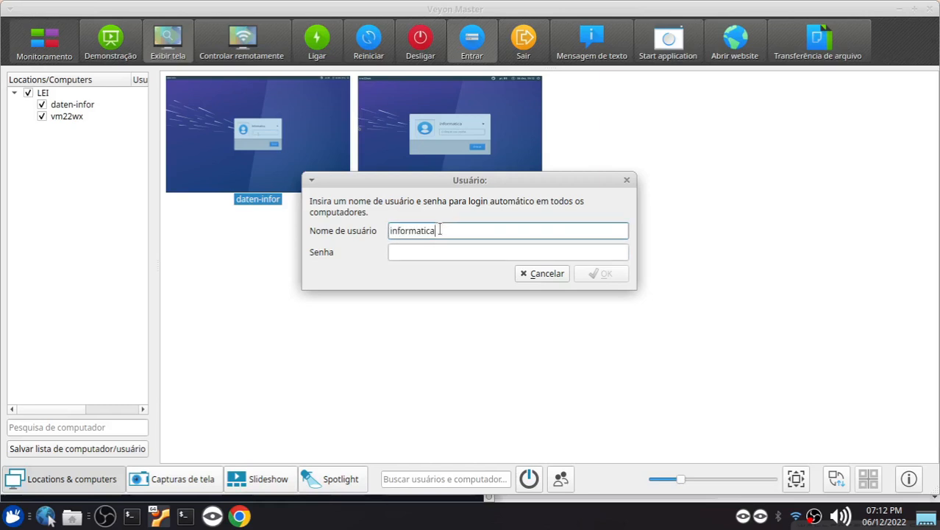
pyautogui.write('nformatica')
pyautogui.press('Tab')
pyautogui.write('i')
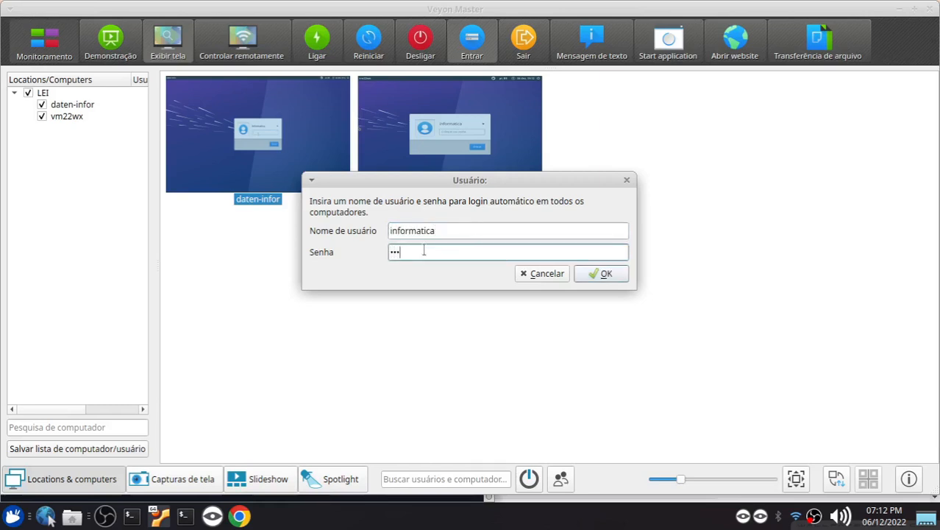
pyautogui.moveTo(504, 183); pyautogui.dragTo(490, 244)
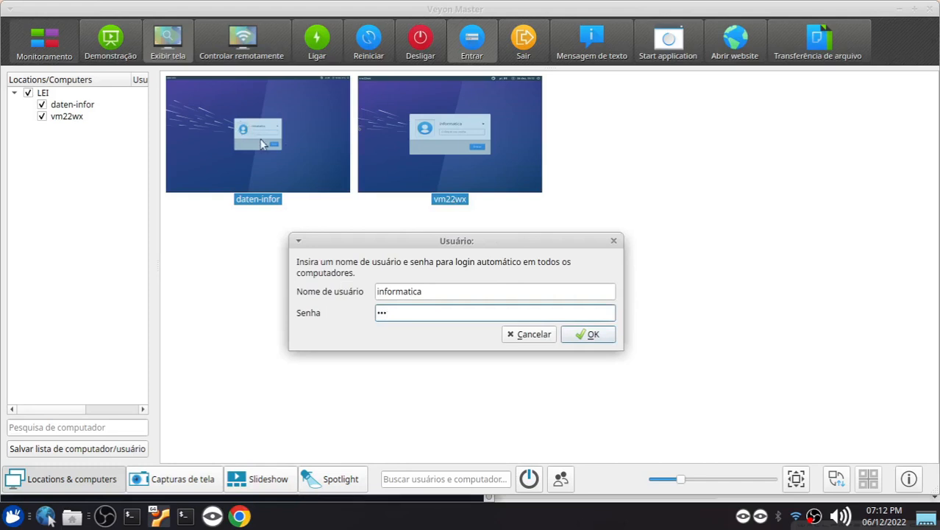
# Replace the user name, re-enter the account password and submit the login to both computers
pyautogui.moveTo(433, 288); pyautogui.dragTo(221, 286)
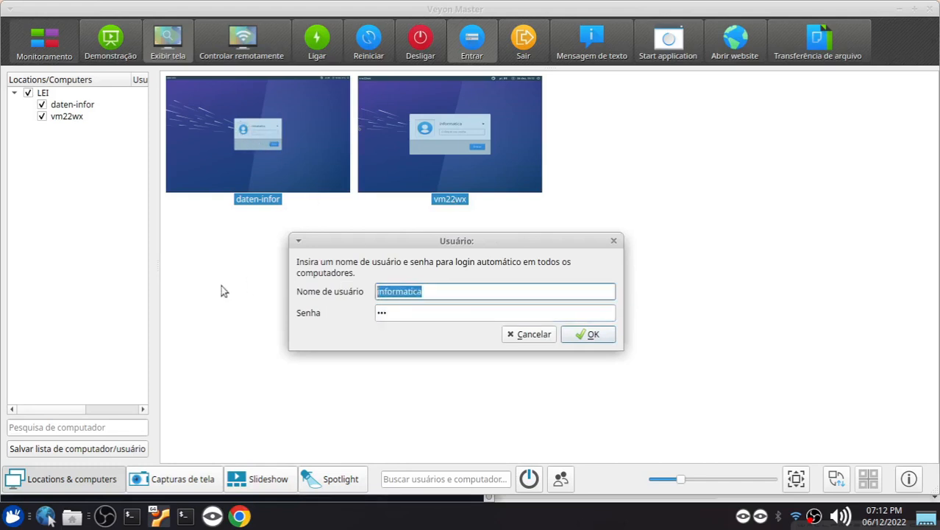
pyautogui.write('123')
pyautogui.press('Tab')
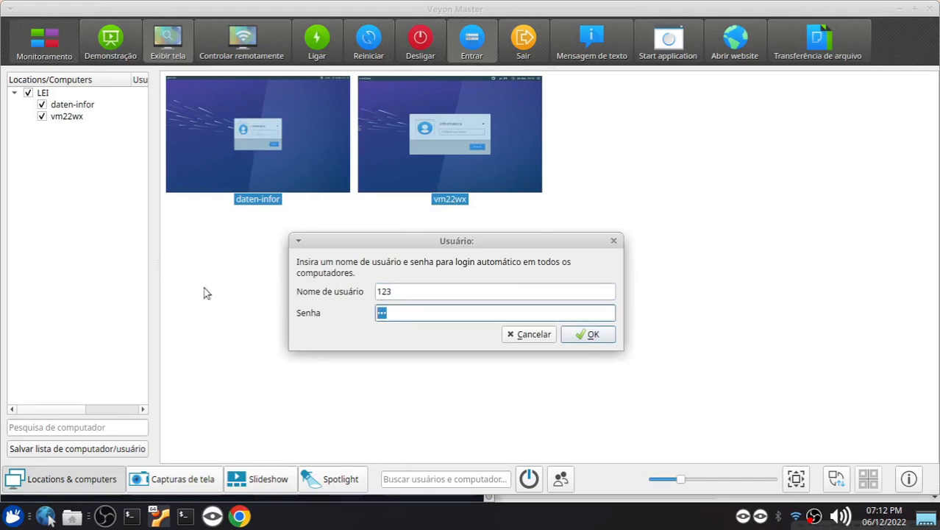
pyautogui.write('1')
pyautogui.click(592, 333)
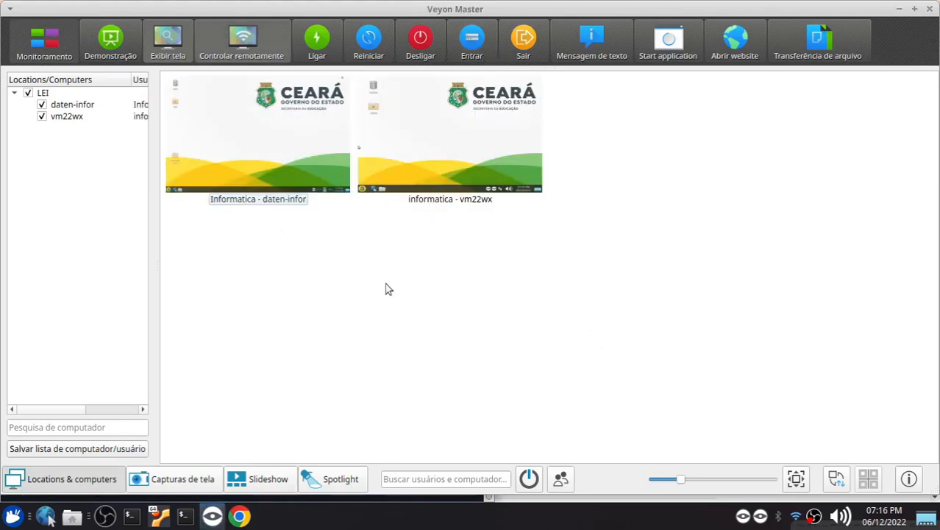
pyautogui.click(386, 288)
# Remotely control daten-infor, open a terminal emulator on its desktop and close the remote access window
pyautogui.click(282, 146)
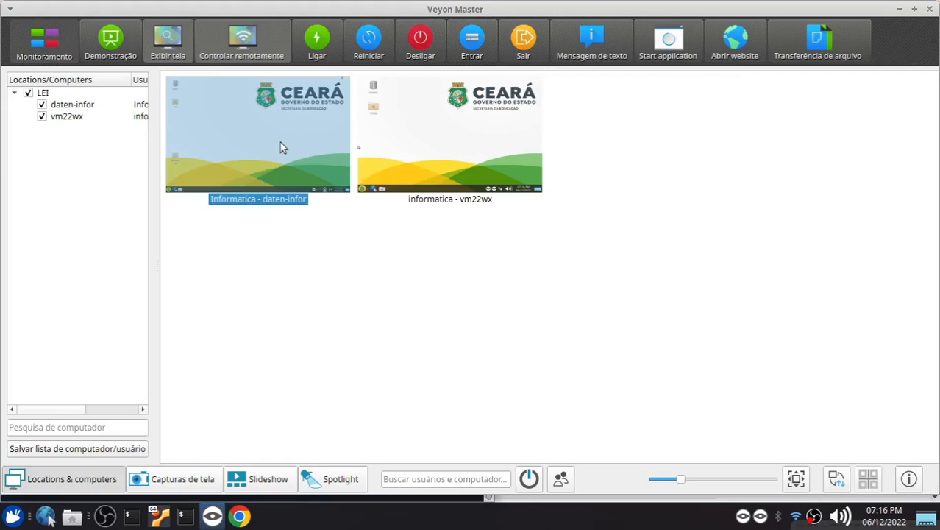
pyautogui.moveTo(274, 82)
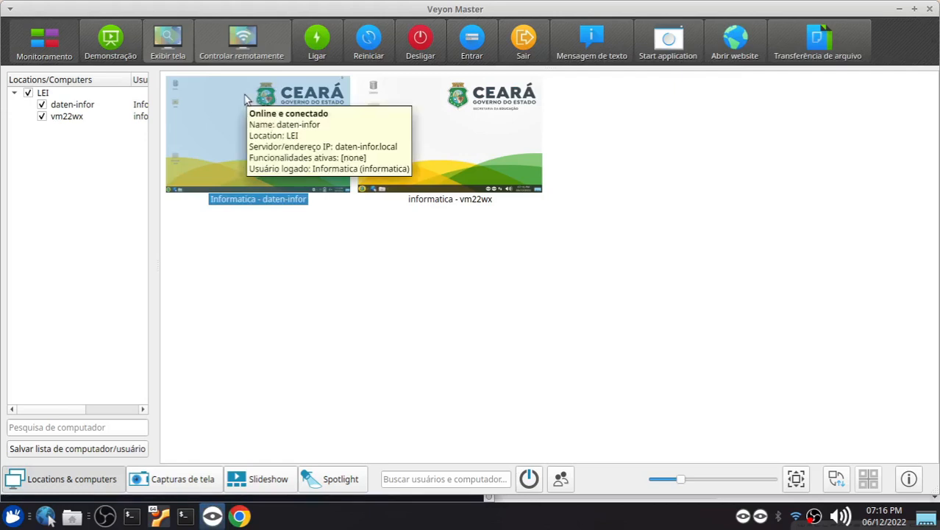
pyautogui.click(251, 44)
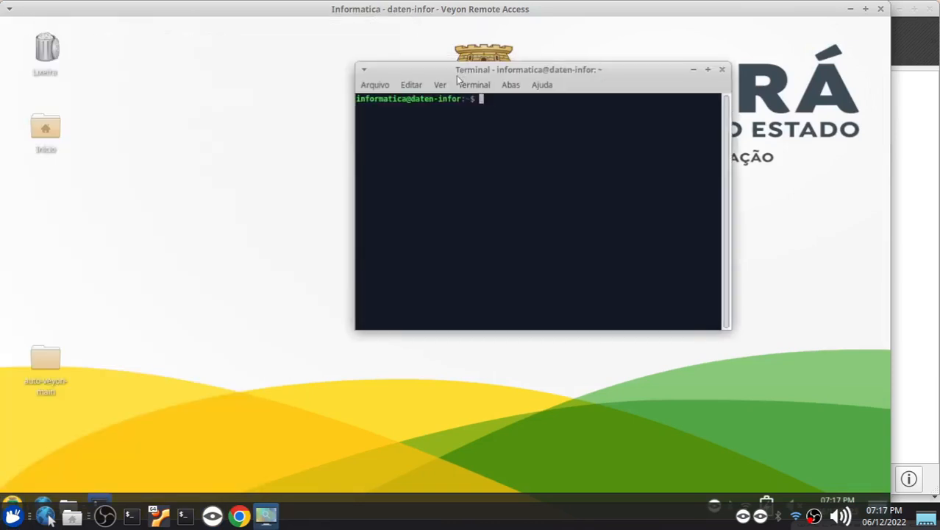
pyautogui.click(881, 9)
# Remotely control vm22wx, open, reposition and close a terminal emulator there, and close the remote access window
pyautogui.click(430, 122)
pyautogui.click(241, 50)
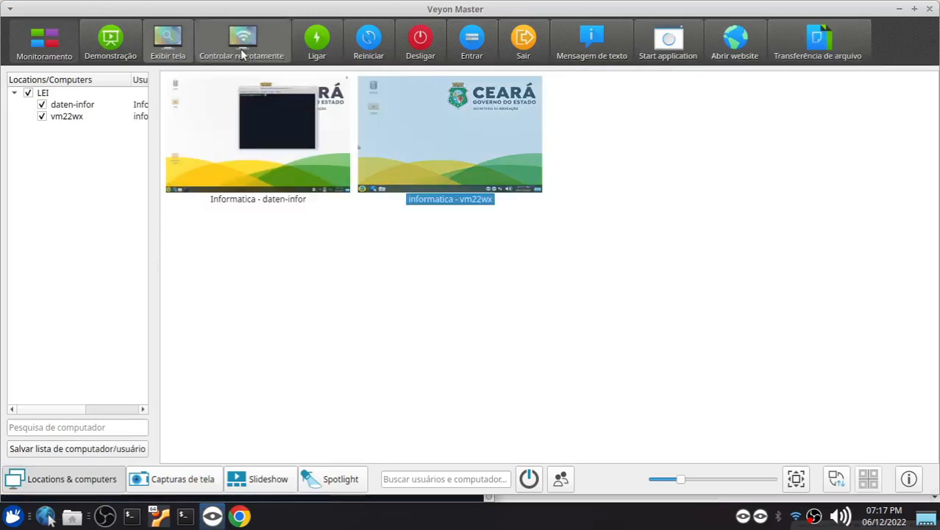
pyautogui.click(13, 417)
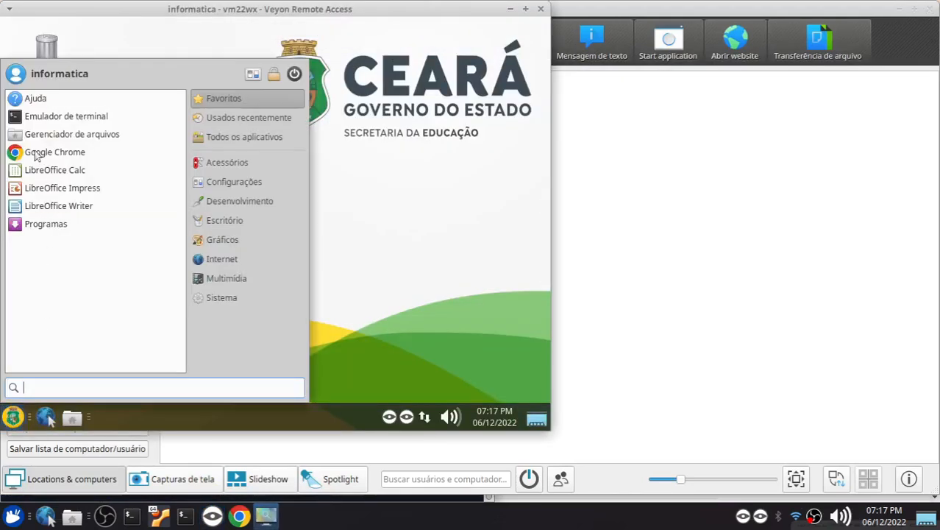
pyautogui.click(44, 117)
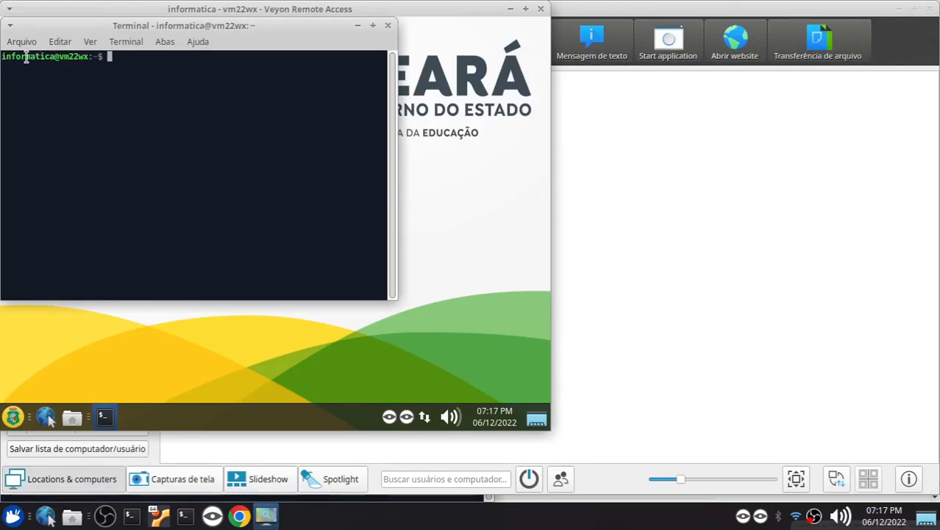
pyautogui.moveTo(92, 28); pyautogui.dragTo(212, 66)
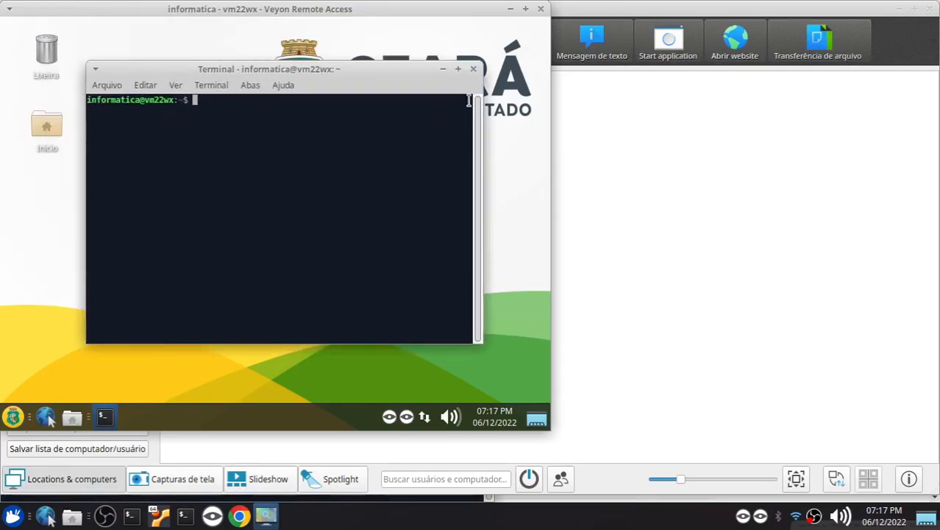
pyautogui.click(473, 69)
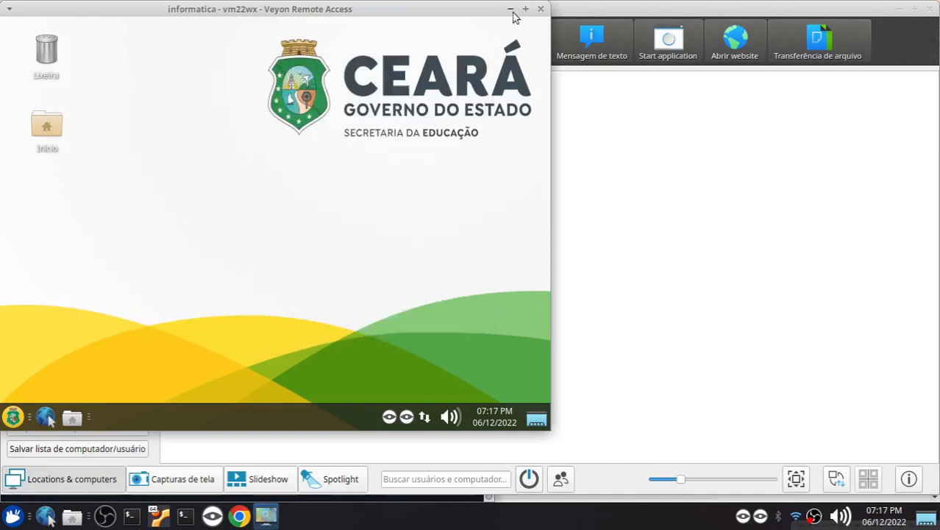
pyautogui.click(539, 9)
# Remotely control daten-infor again, close its open terminal and leave the remote access window
pyautogui.click(266, 85)
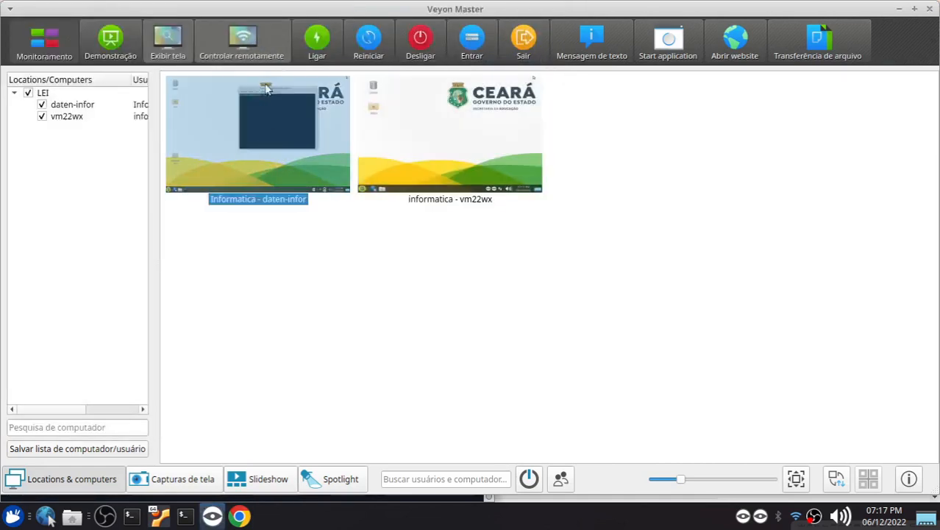
pyautogui.click(243, 45)
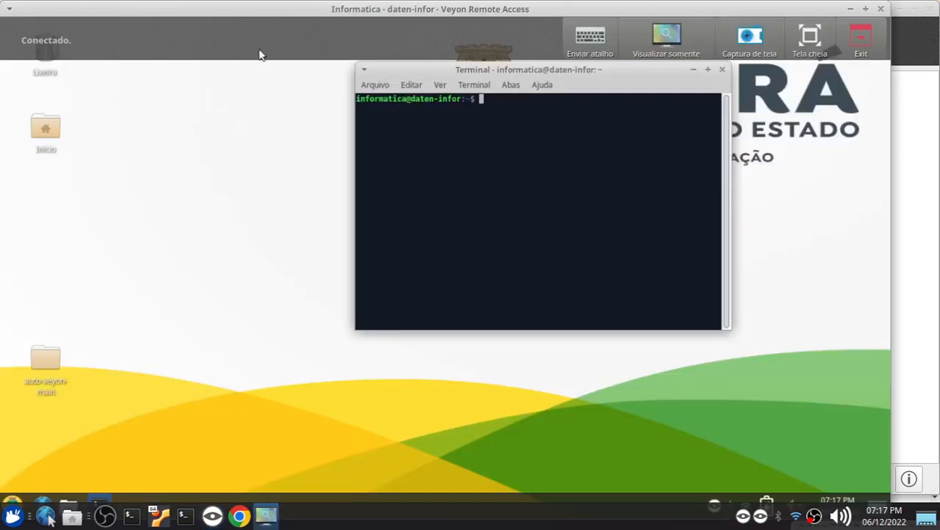
pyautogui.click(721, 70)
pyautogui.click(880, 9)
# Select both computers and review the predefined applications that can be started on them, including Bloquear Tela, without launching any
pyautogui.moveTo(520, 283); pyautogui.dragTo(278, 150)
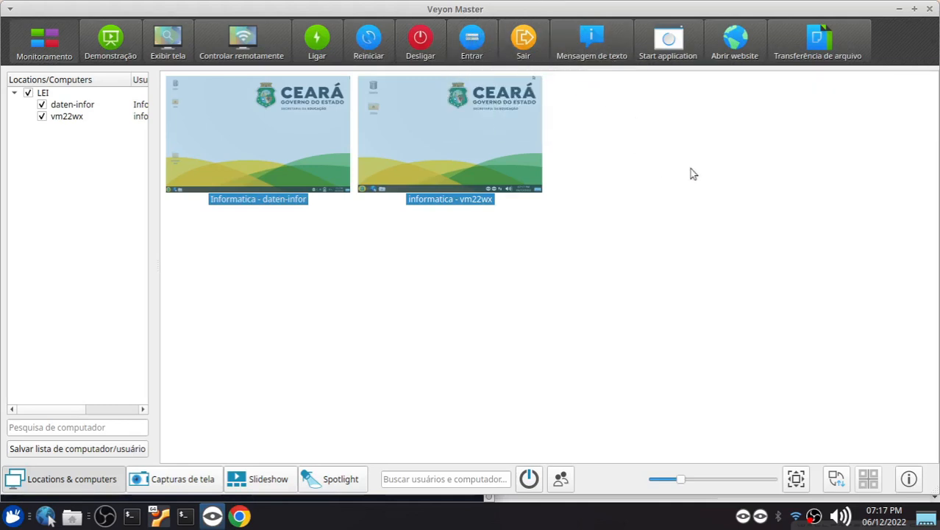
pyautogui.click(711, 223)
pyautogui.moveTo(573, 235); pyautogui.dragTo(258, 104)
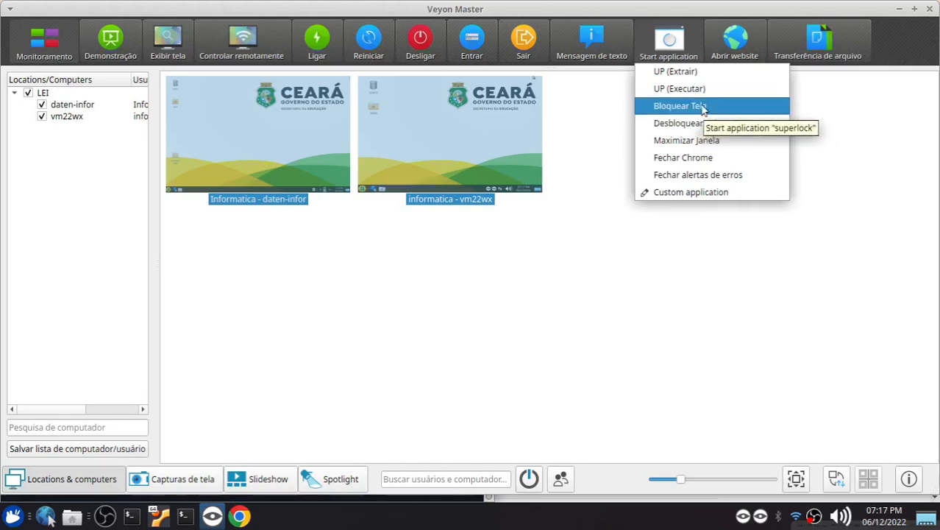
pyautogui.click(537, 248)
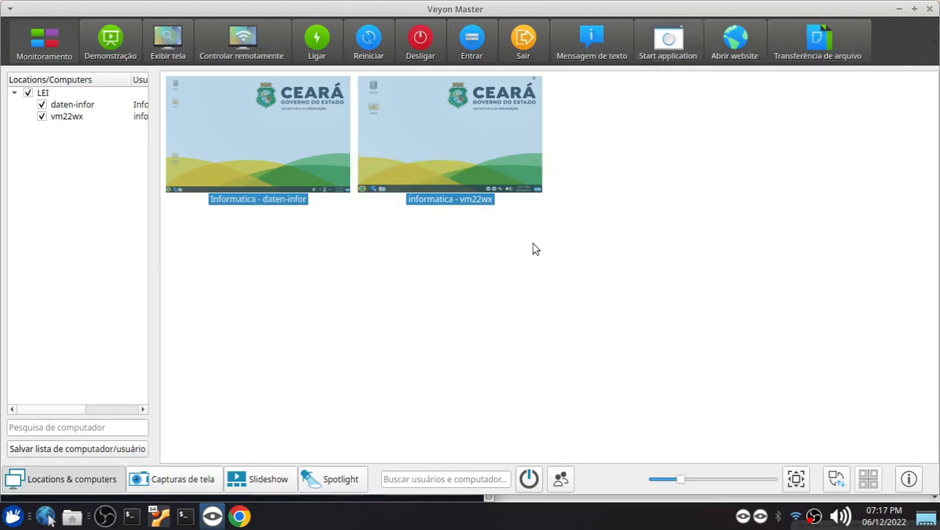
pyautogui.click(334, 255)
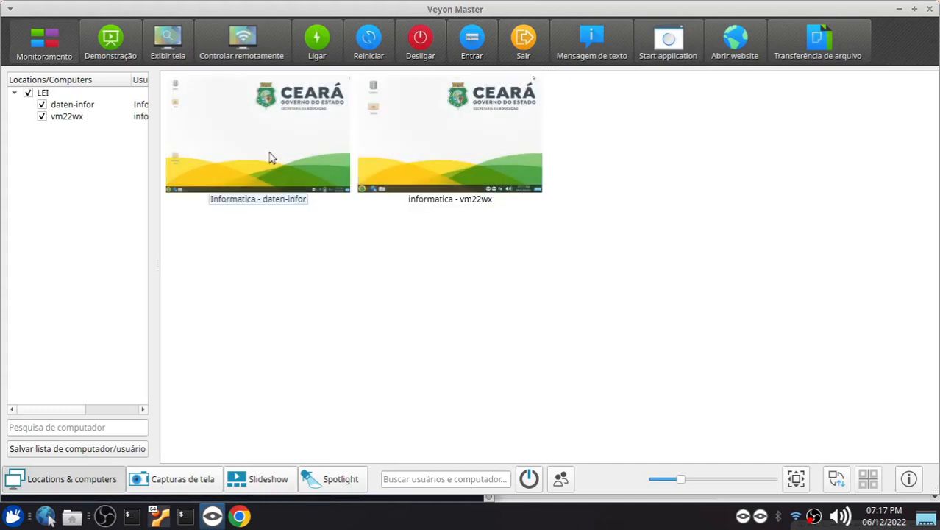
pyautogui.click(266, 152)
pyautogui.click(404, 141)
pyautogui.click(284, 144)
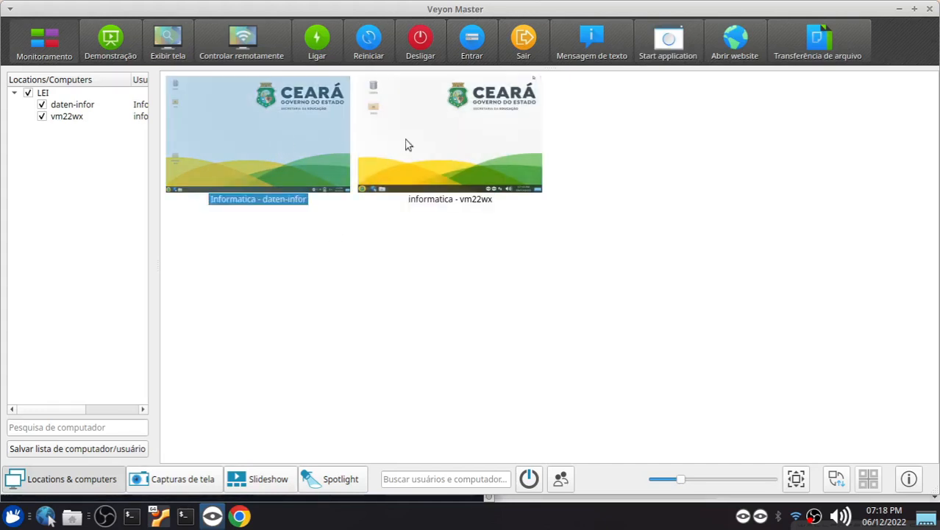
pyautogui.click(404, 141)
pyautogui.click(253, 135)
pyautogui.click(399, 143)
# Take remote control of daten-infor and open a terminal emulator on its desktop
pyautogui.click(293, 137)
pyautogui.click(253, 44)
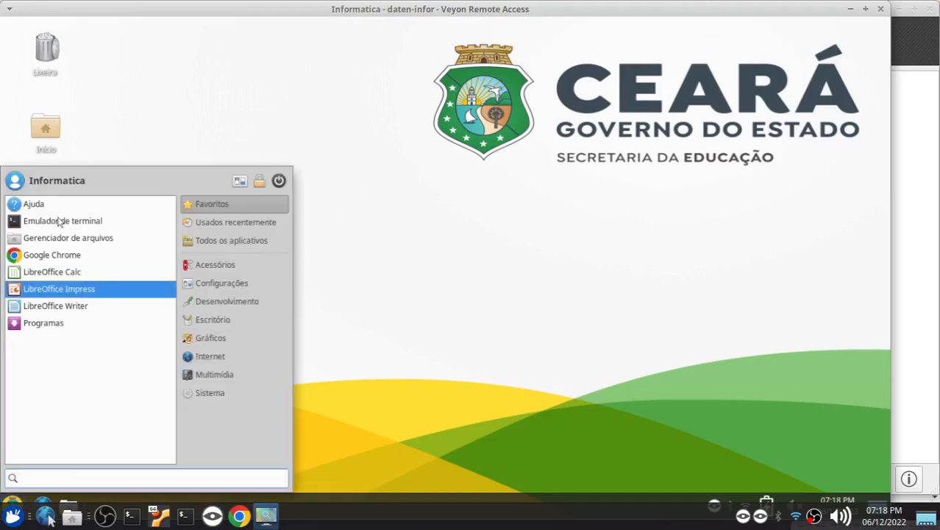
pyautogui.click(59, 220)
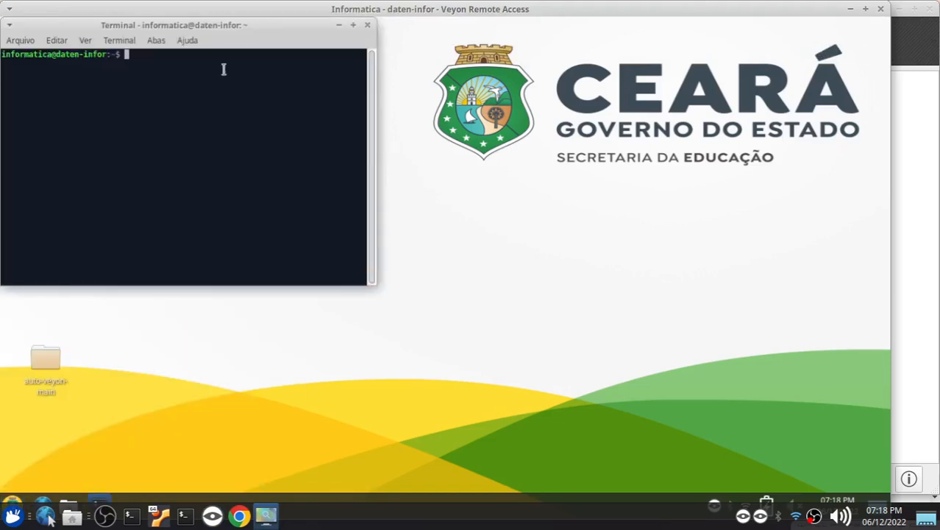
# Run the command sudo apt install superlock in daten-infor's terminal, moving the terminal window towards the middle of the remote desktop
pyautogui.write('sudo apt install super')
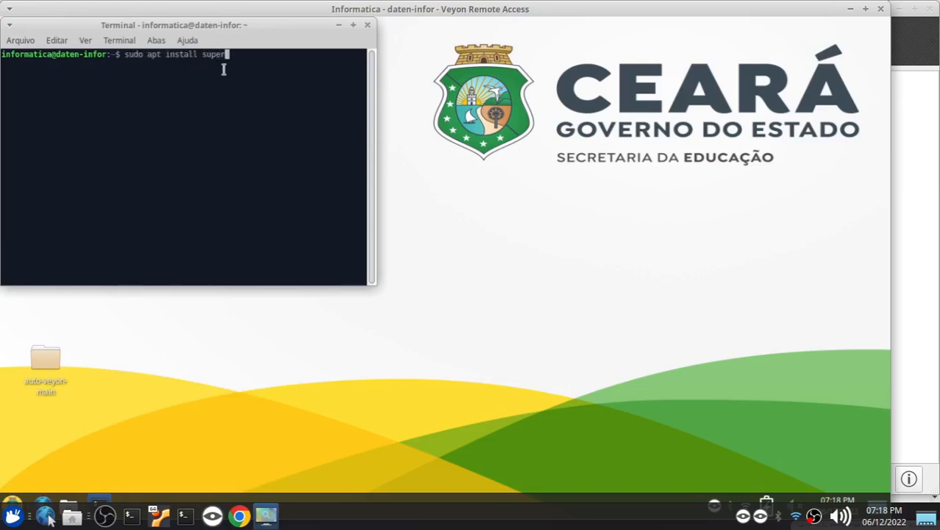
pyautogui.write('lock')
pyautogui.moveTo(241, 32); pyautogui.dragTo(366, 78)
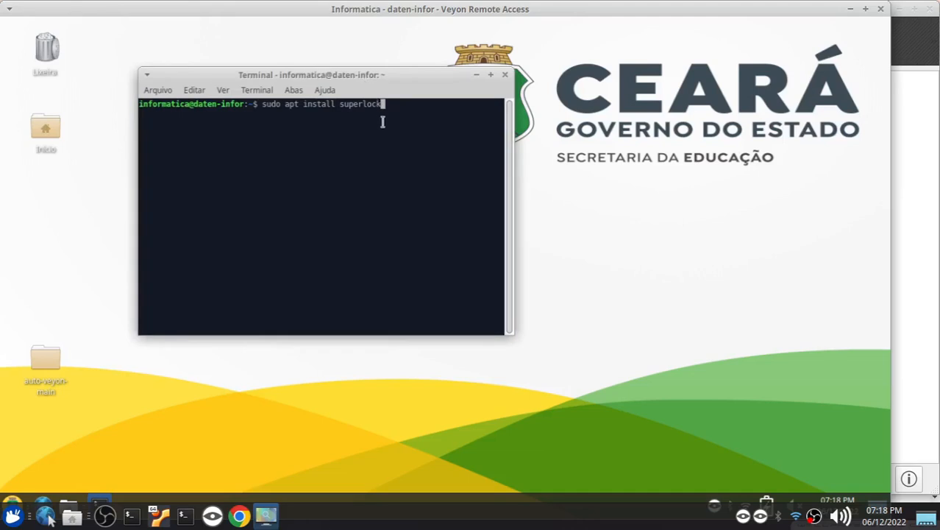
pyautogui.press('Return')
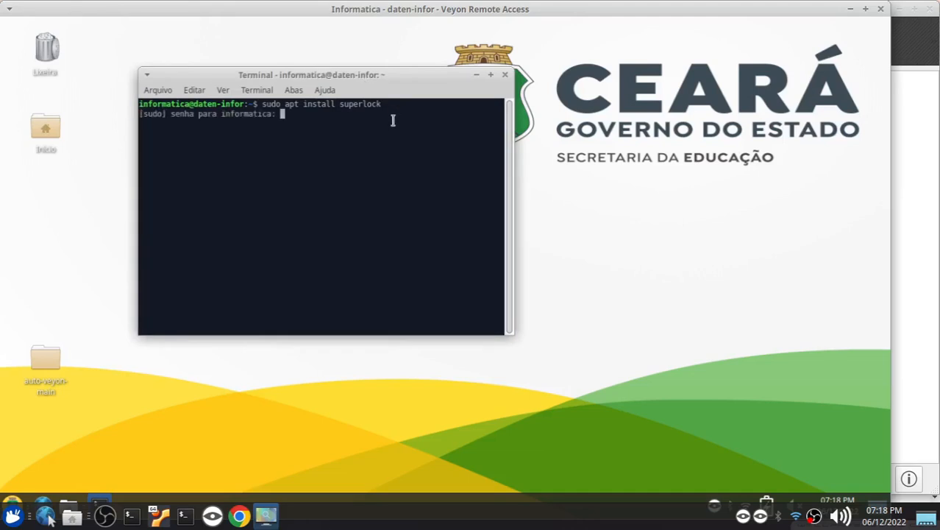
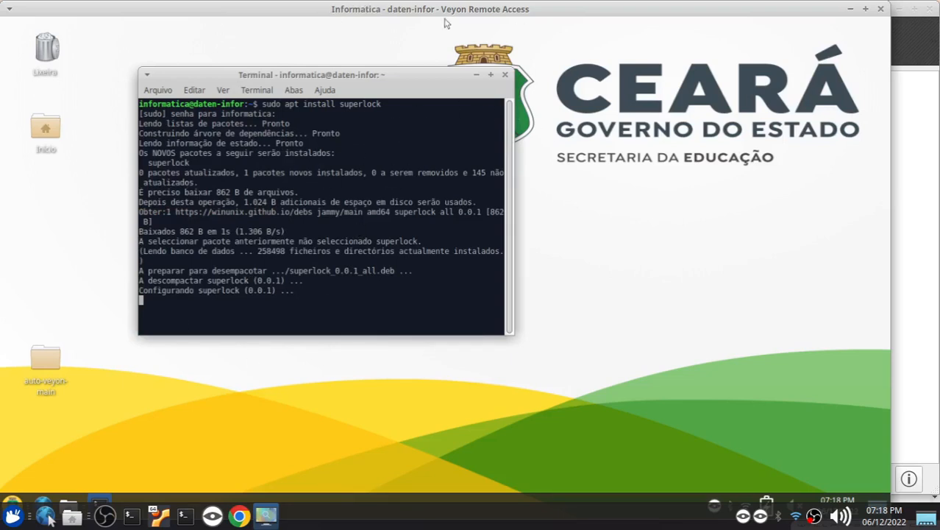
# Leave the remote access to daten-infor, take remote control of vm22wx and open a terminal emulator on its desktop
pyautogui.moveTo(858, 26)
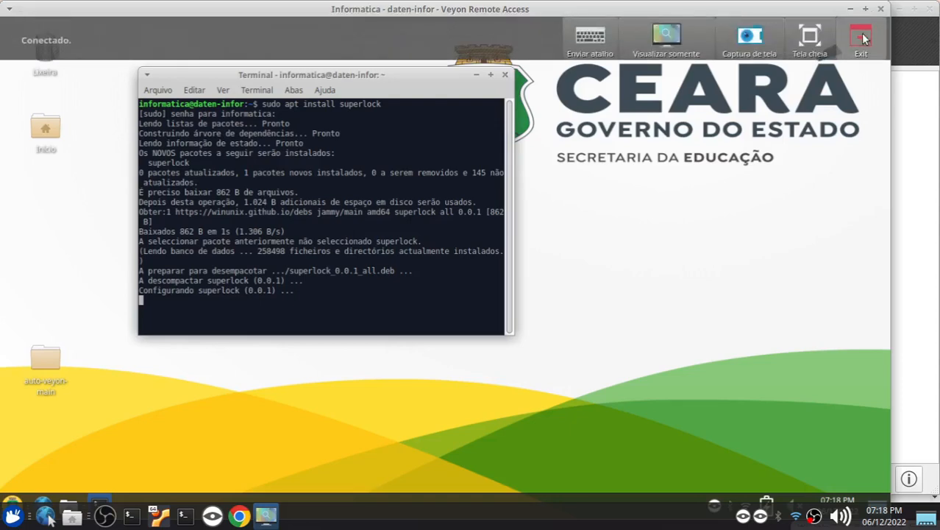
pyautogui.click(860, 36)
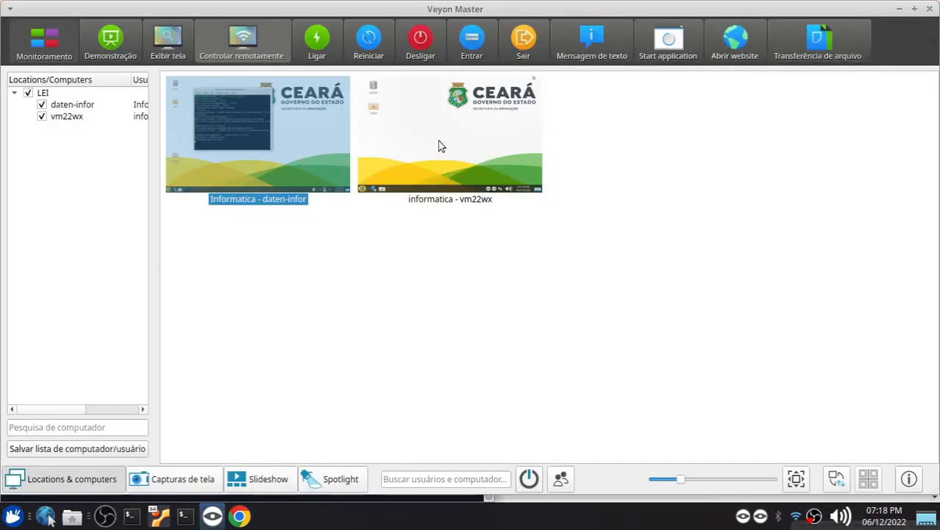
pyautogui.click(437, 146)
pyautogui.click(248, 43)
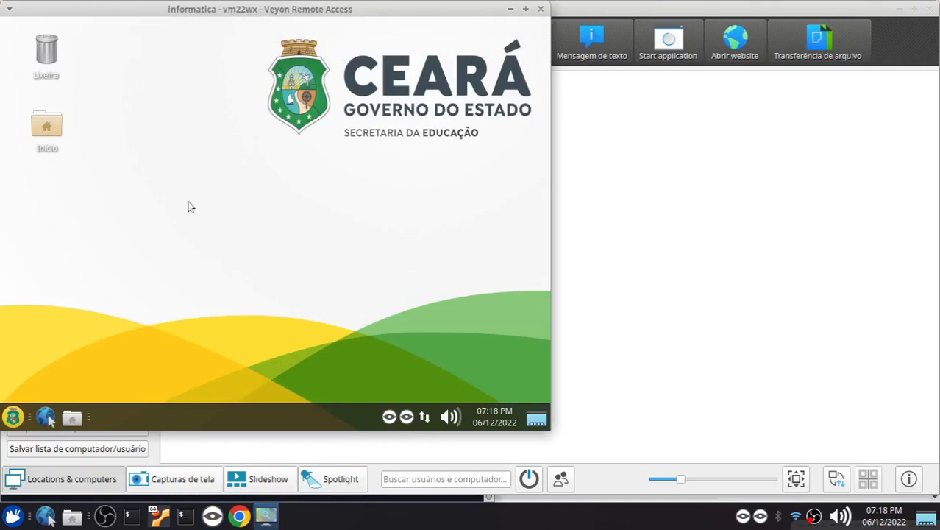
pyautogui.click(12, 416)
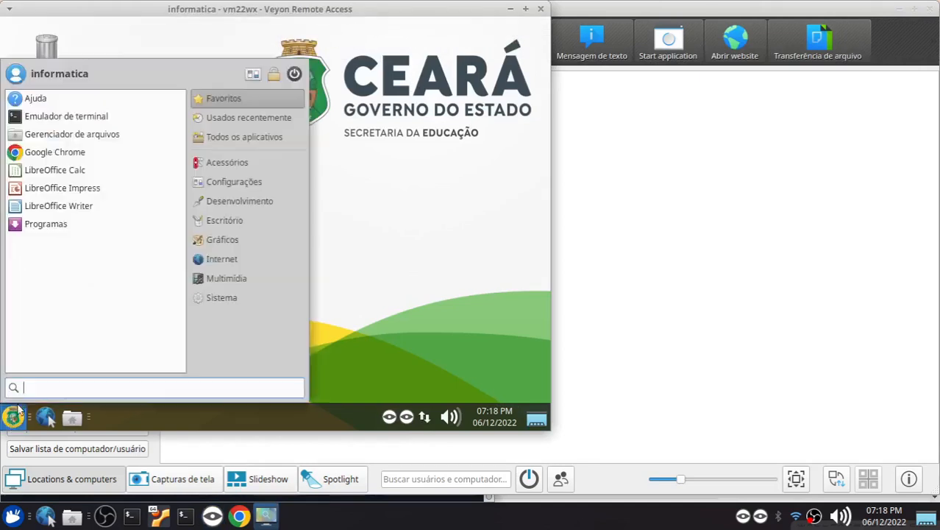
pyautogui.click(58, 124)
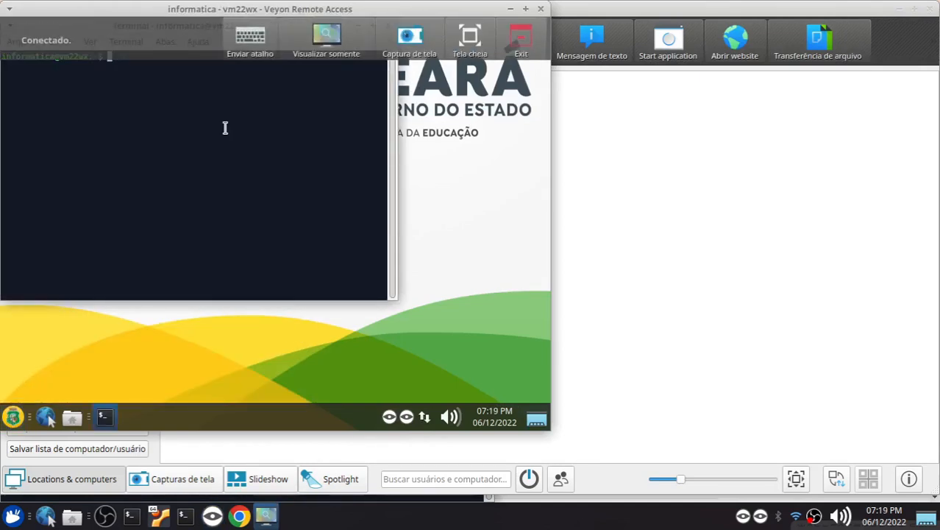
# Run sudo apt install superlock in vm22wx's terminal, entering the sudo password and moving the terminal window towards the middle of the remote desktop
pyautogui.write('sudo apt ')
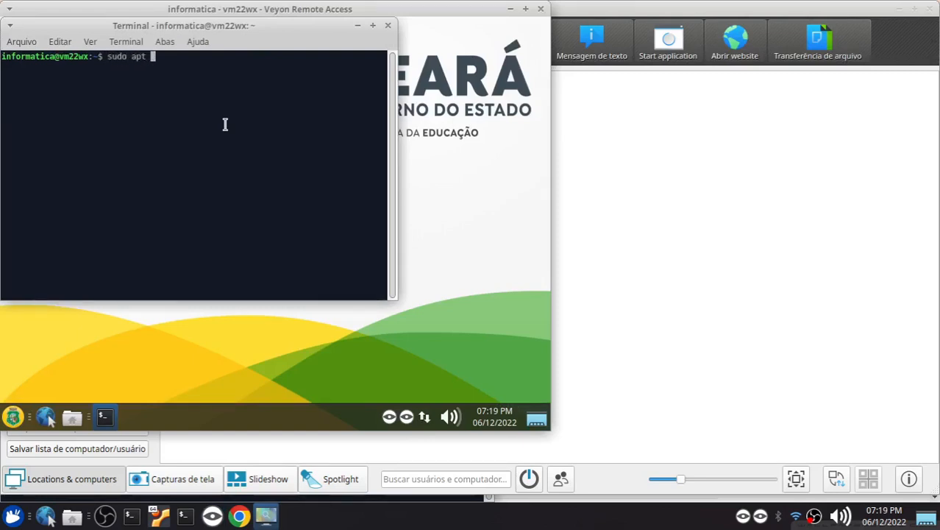
pyautogui.write('install superlock')
pyautogui.press('Return')
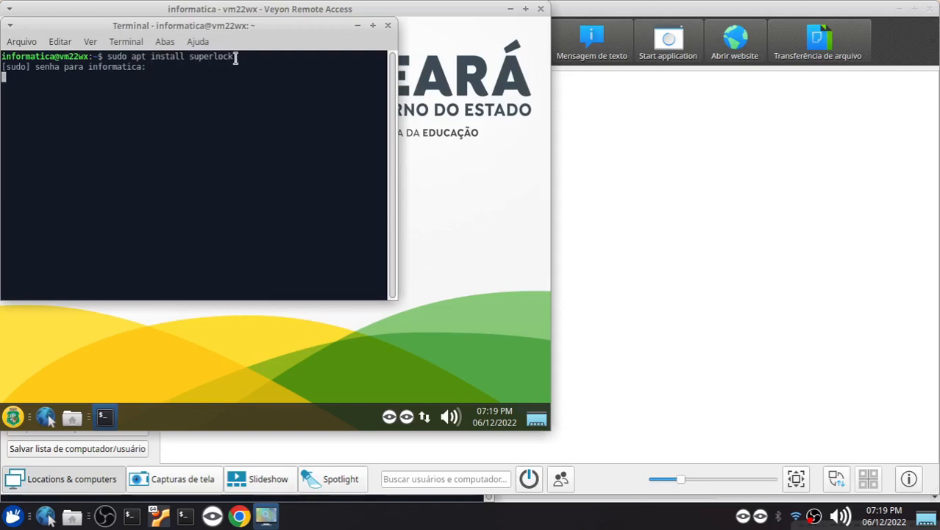
pyautogui.press('Return')
pyautogui.moveTo(235, 26); pyautogui.dragTo(273, 61)
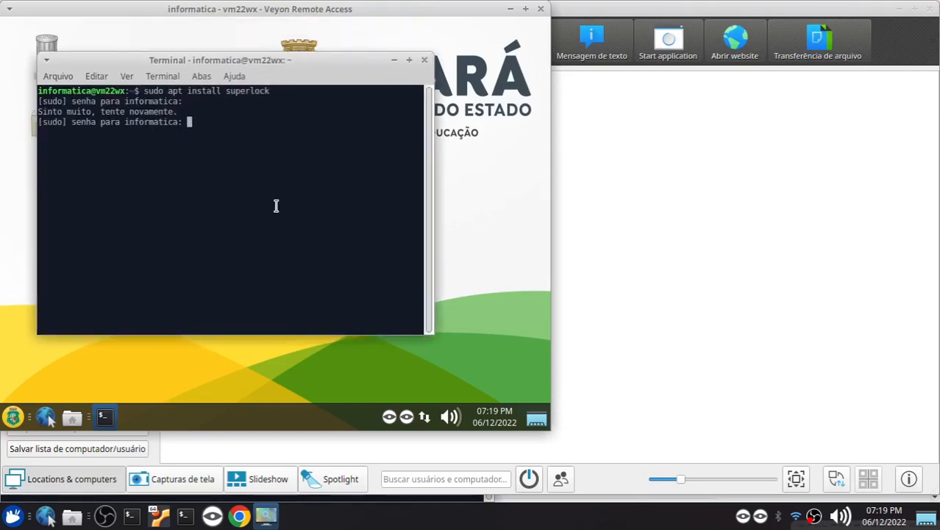
pyautogui.press('Return')
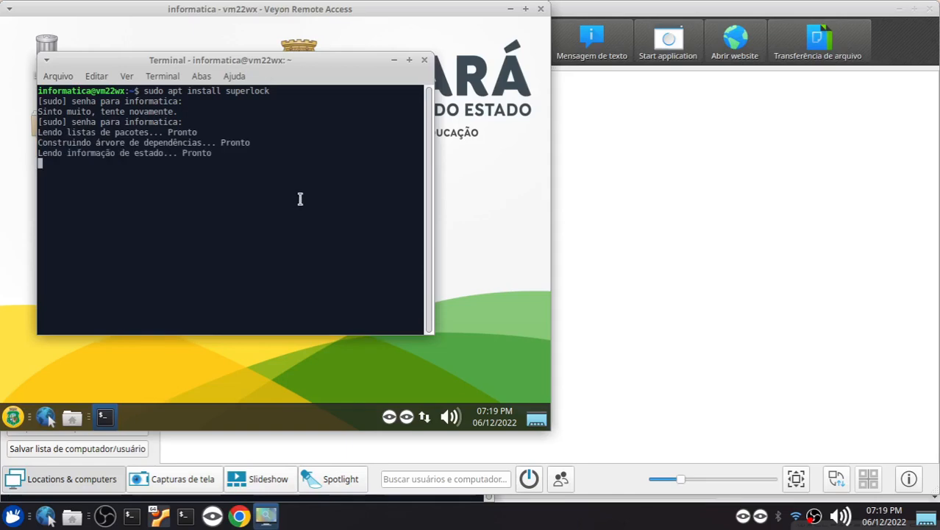
# Move the vm22wx remote window aside, take remote control of daten-infor, close its terminal and leave the remote access window
pyautogui.moveTo(304, 8); pyautogui.dragTo(684, 46)
pyautogui.click(260, 150)
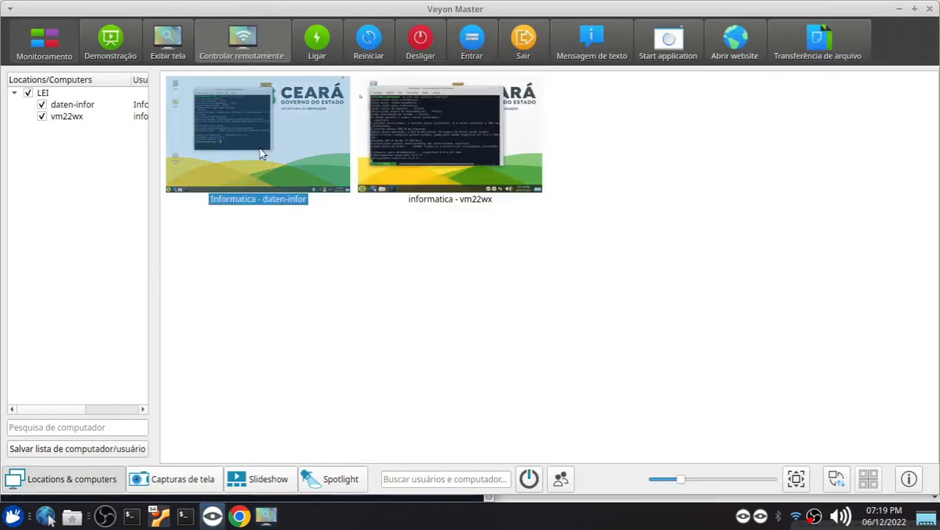
pyautogui.click(222, 47)
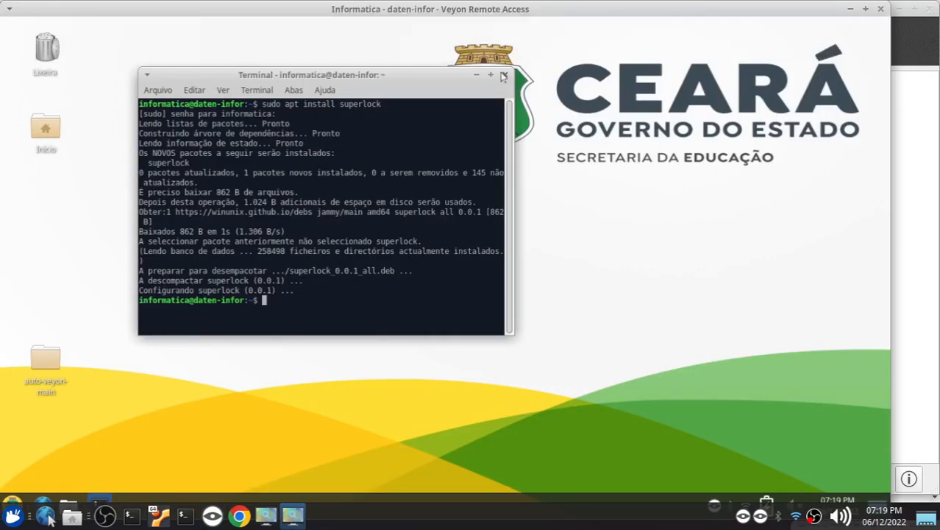
pyautogui.click(505, 77)
pyautogui.click(881, 9)
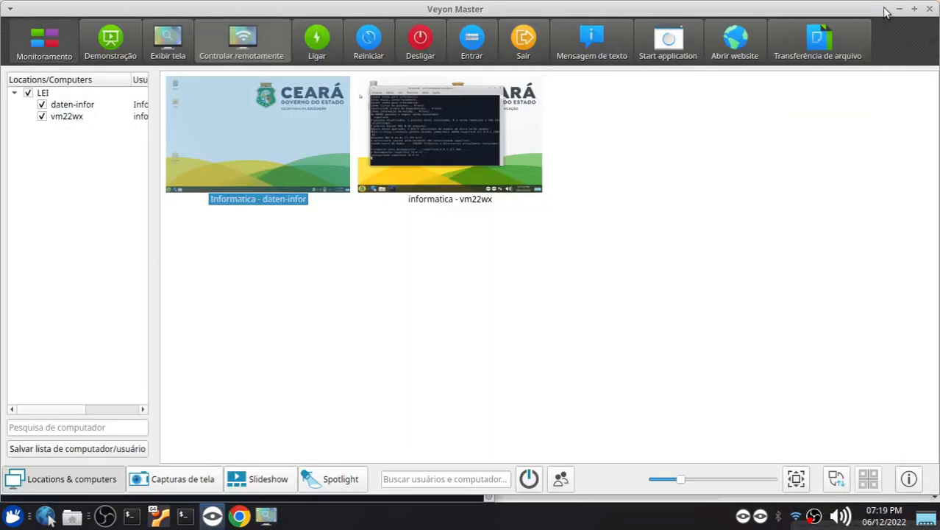
# Switch to the Xubuntu 22.04 machine in VirtualBox and close its terminal with the exit command
pyautogui.click(465, 128)
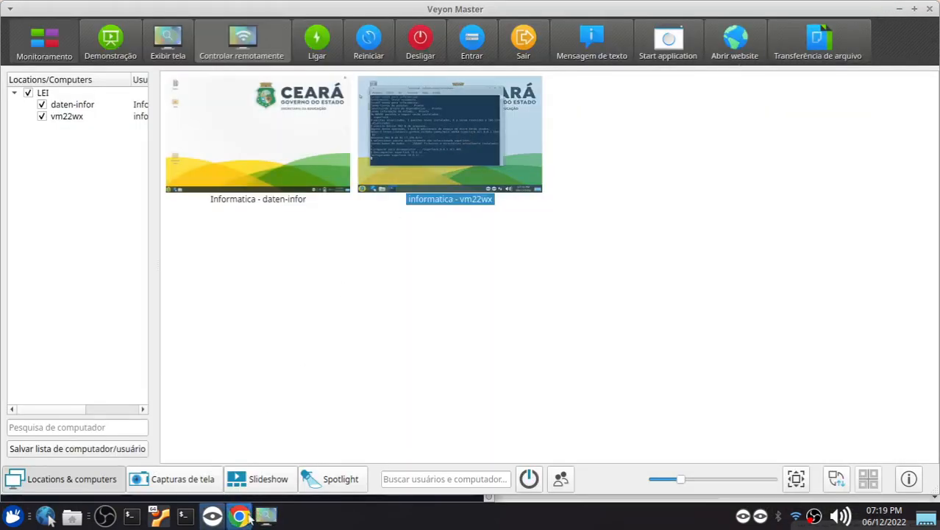
pyautogui.click(158, 514)
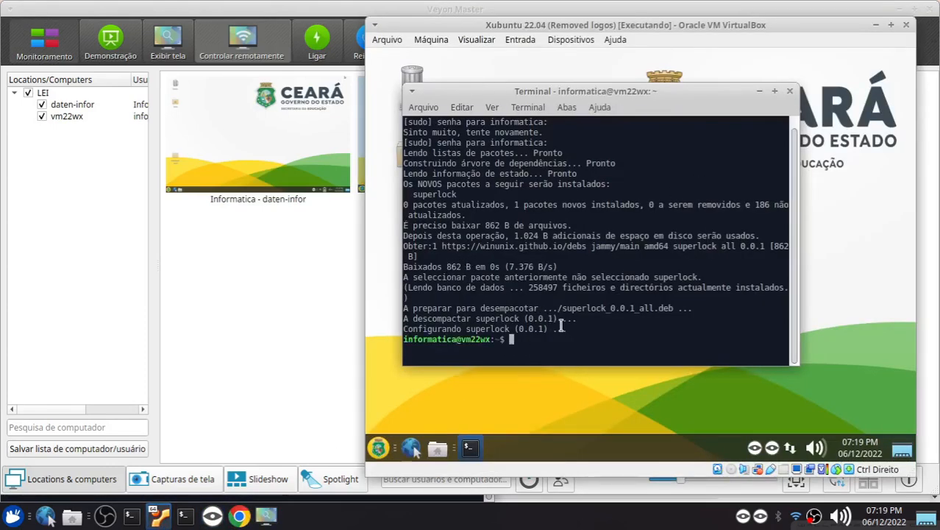
pyautogui.write('exit')
pyautogui.press('Return')
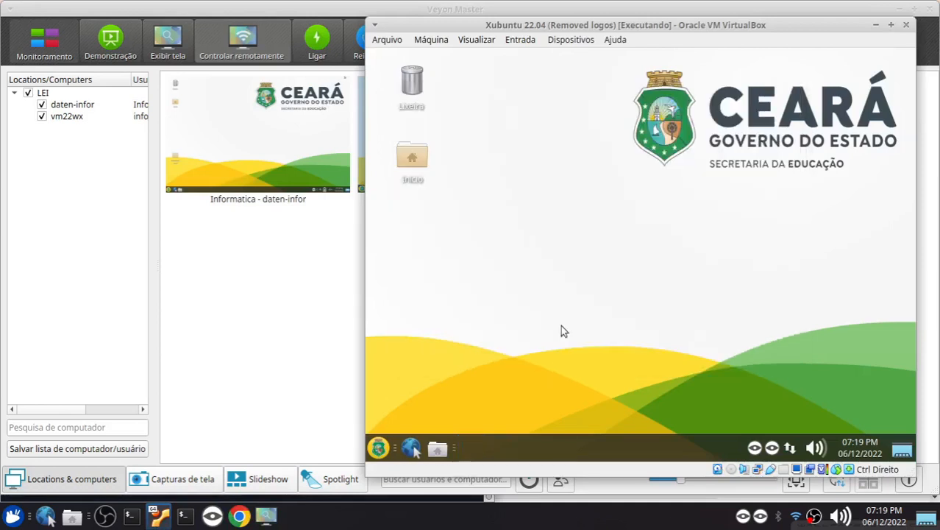
pyautogui.click(238, 252)
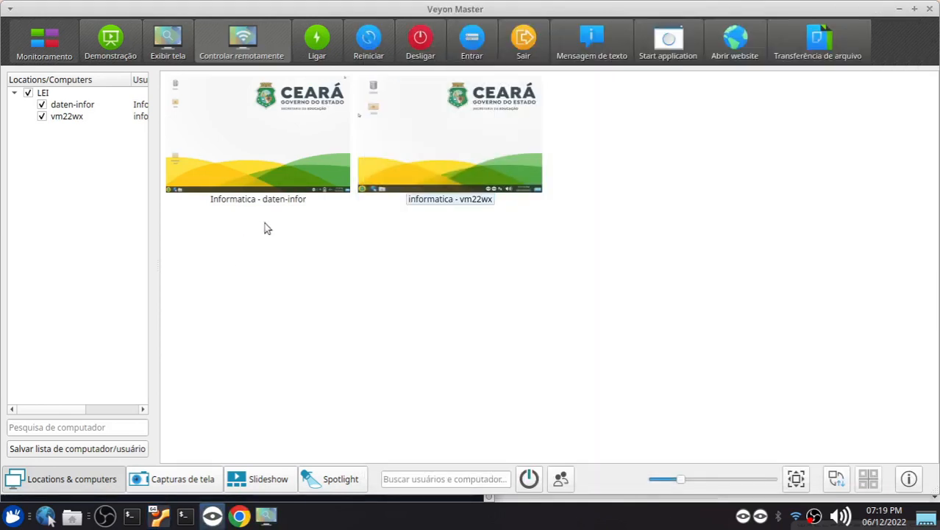
pyautogui.moveTo(264, 223); pyautogui.dragTo(400, 169)
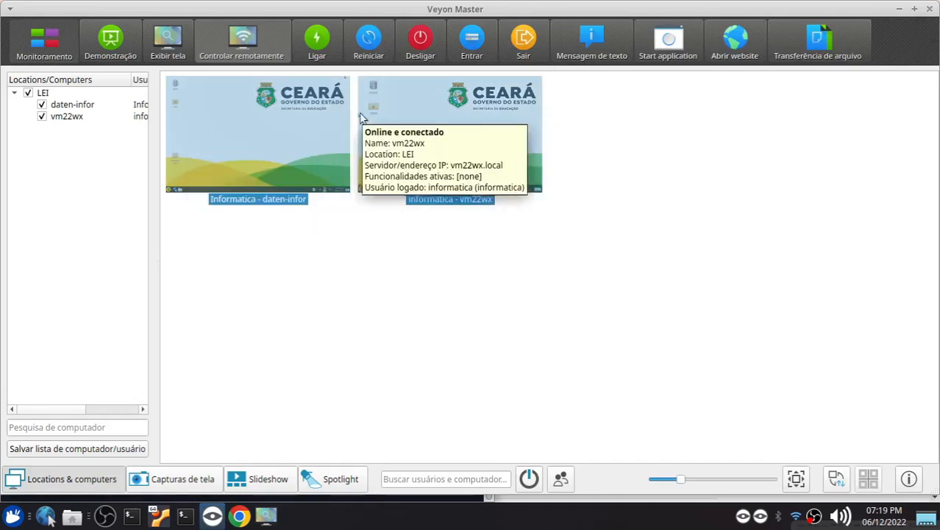
pyautogui.click(701, 251)
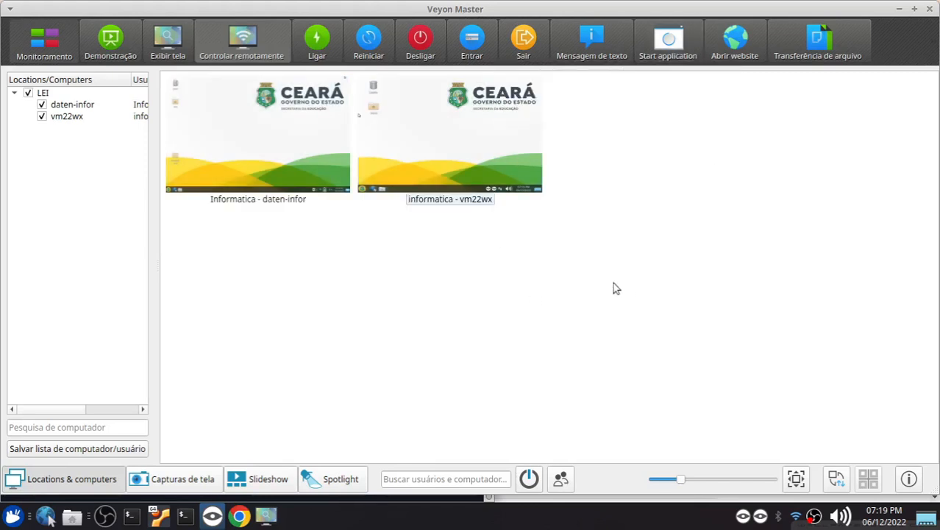
pyautogui.moveTo(490, 260); pyautogui.dragTo(319, 155)
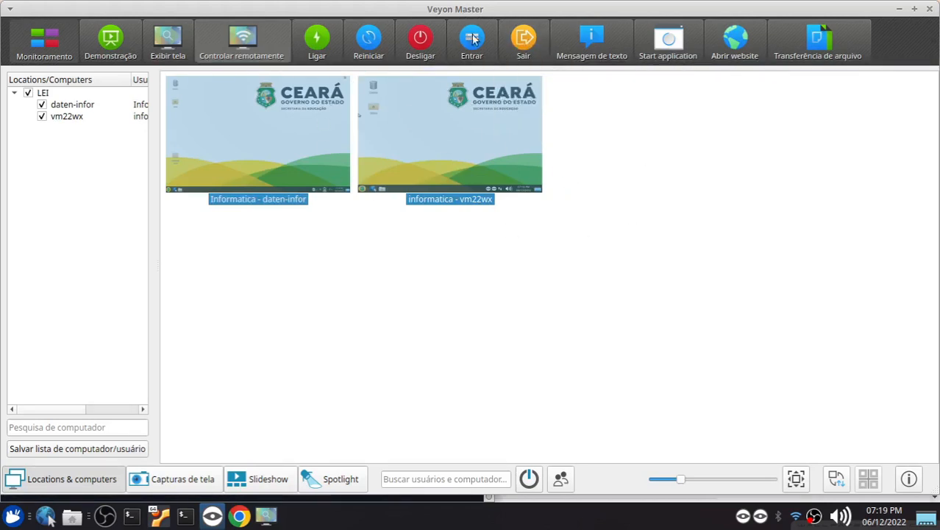
pyautogui.click(347, 400)
# In the Xubuntu 22.04 machine in VirtualBox, open the home folder in the file manager and move its window aside
pyautogui.click(160, 516)
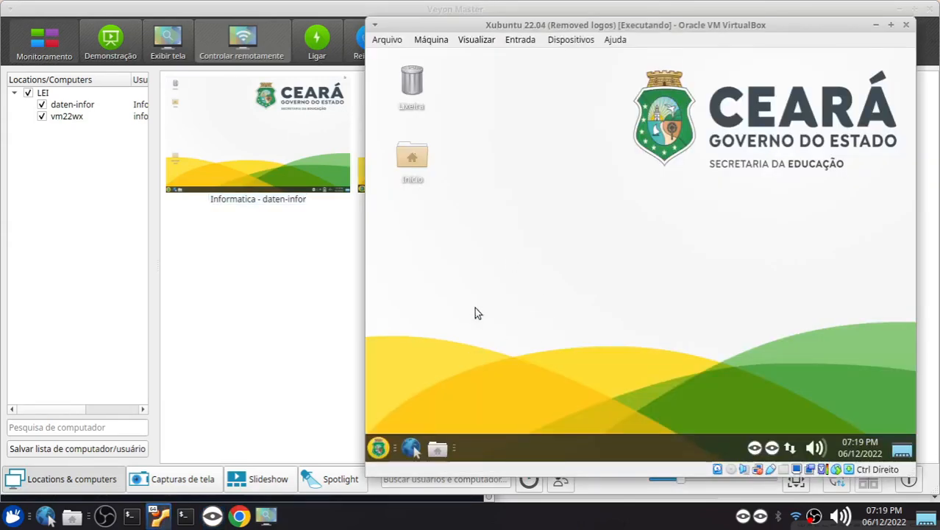
pyautogui.click(438, 448)
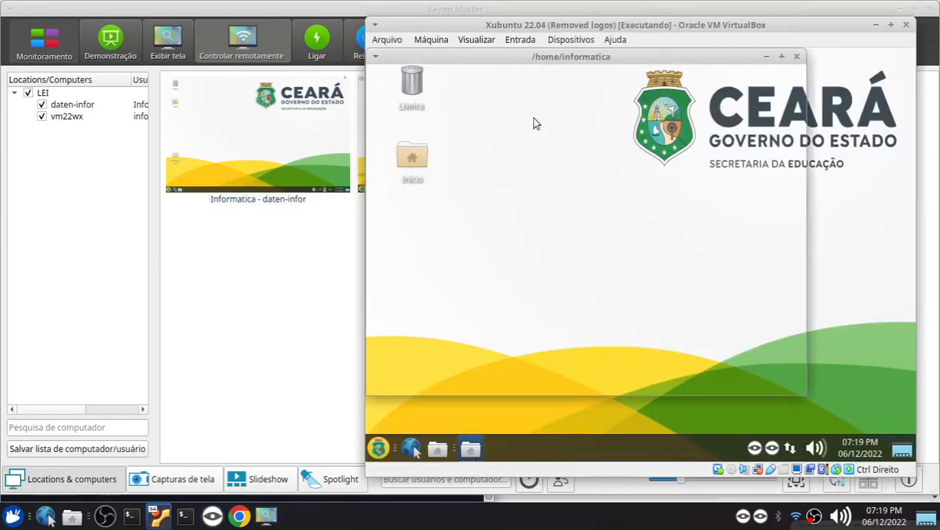
pyautogui.moveTo(488, 60); pyautogui.dragTo(594, 74)
# Switch to Veyon Master, take remote control of daten-infor, open Google Chrome on it and leave the remote access window
pyautogui.click(292, 297)
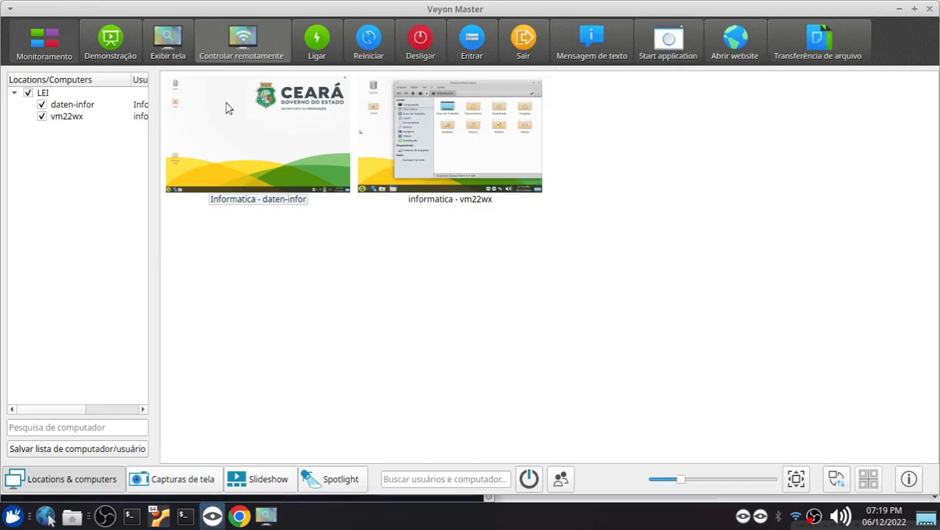
pyautogui.click(266, 128)
pyautogui.click(241, 37)
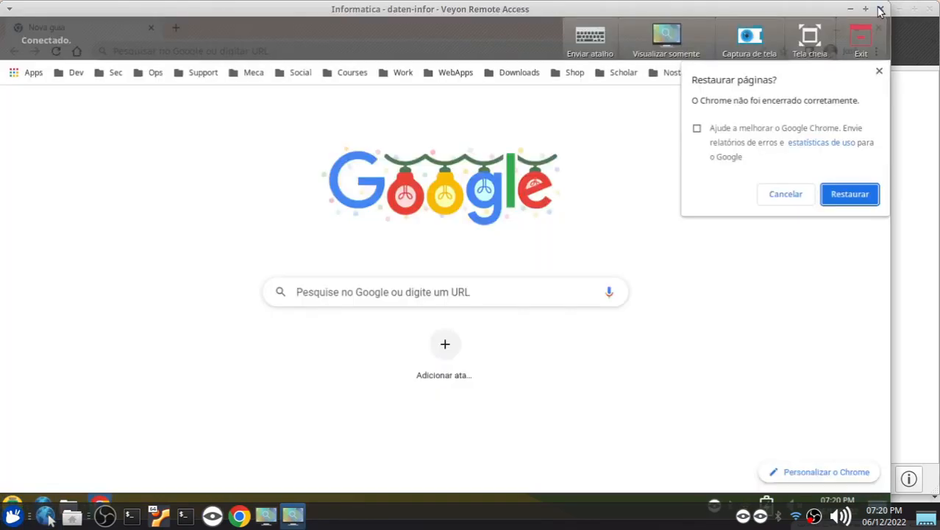
pyautogui.click(859, 33)
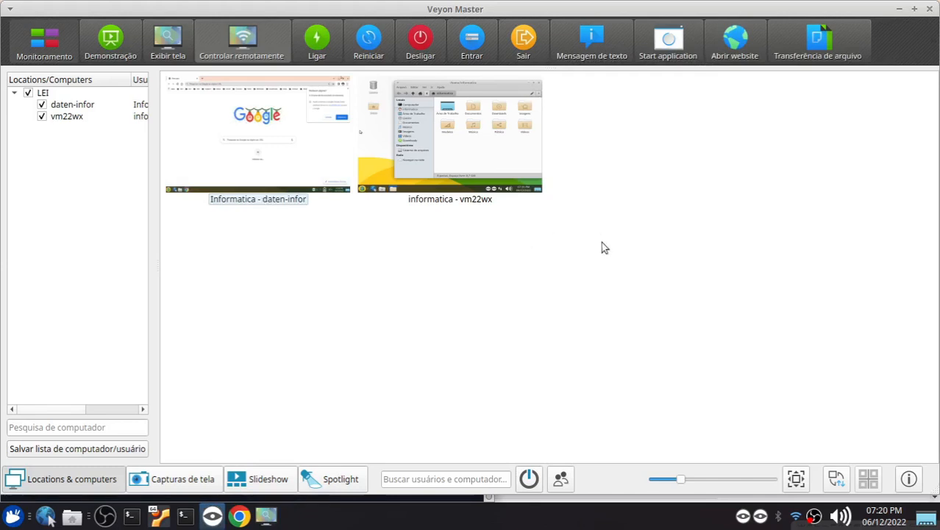
# Select both daten-infor and vm22wx and start the predefined application Bloquear Tela on them
pyautogui.moveTo(565, 282); pyautogui.dragTo(352, 147)
pyautogui.rightClick(278, 135)
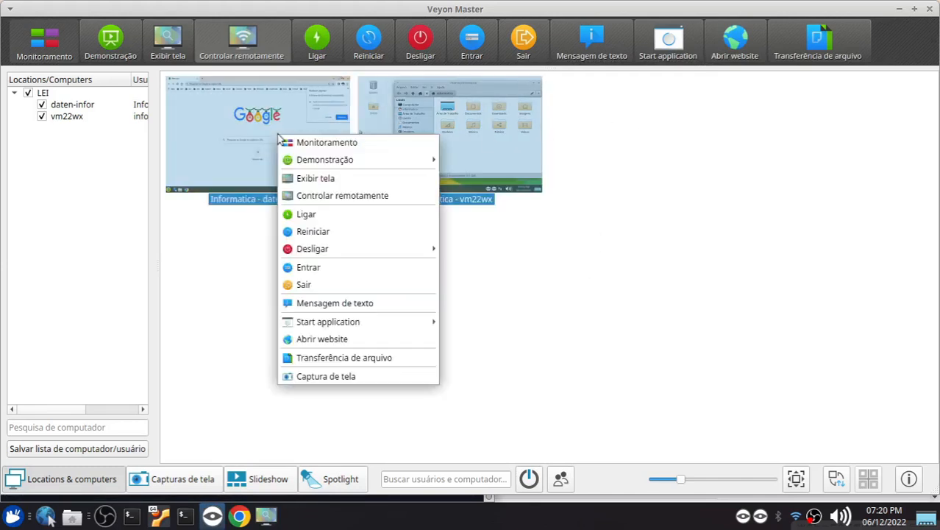
pyautogui.moveTo(346, 324)
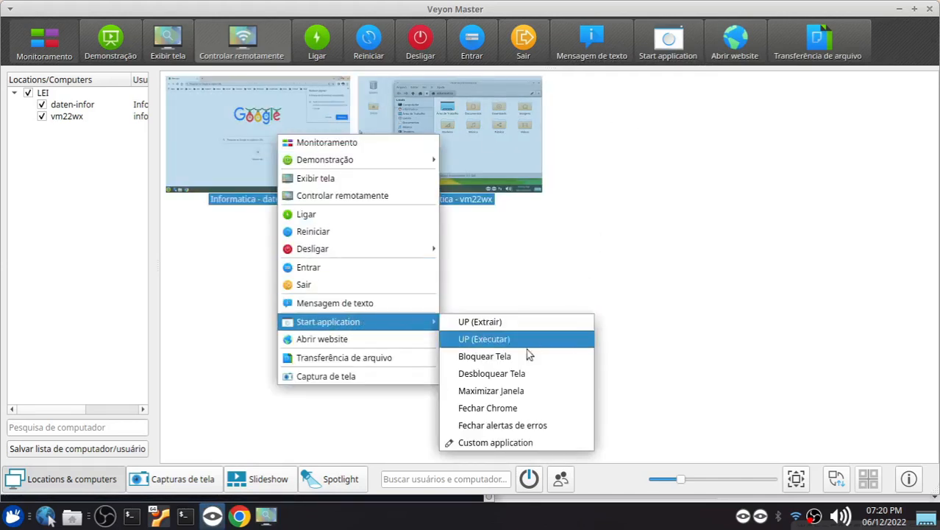
pyautogui.click(485, 356)
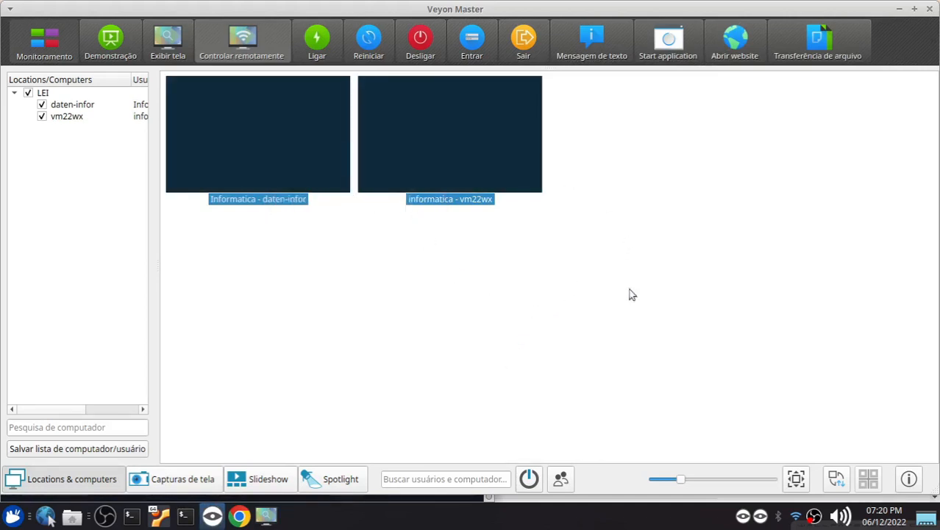
# Examine the screen of the Xubuntu 22.04 machine in VirtualBox under the lock and return to Veyon Master
pyautogui.click(650, 292)
pyautogui.click(159, 515)
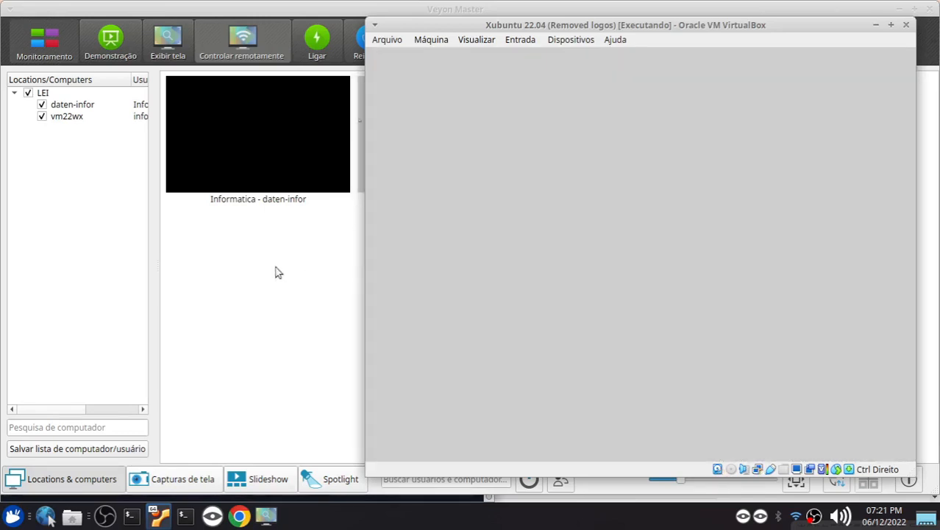
pyautogui.click(278, 272)
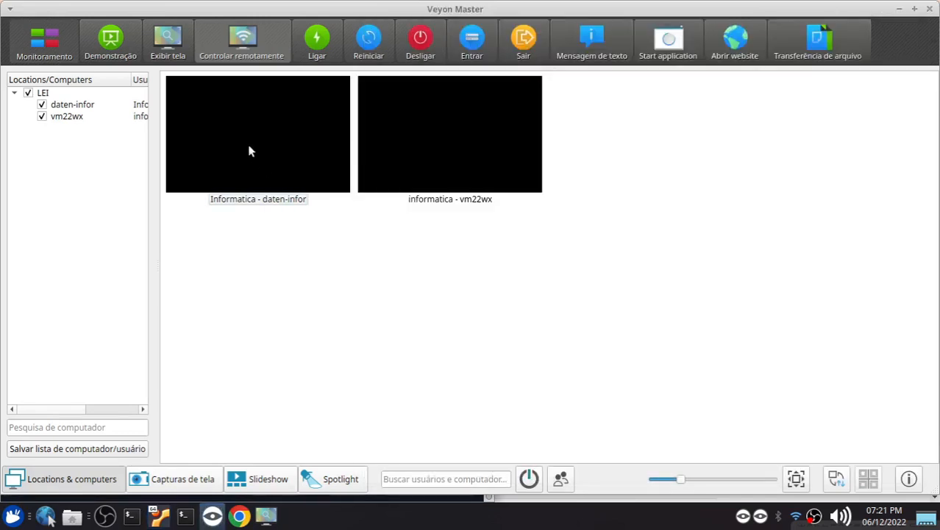
# Select both daten-infor and vm22wx and start the predefined application Desbloquear Tela on them
pyautogui.click(249, 151)
pyautogui.moveTo(442, 268); pyautogui.dragTo(290, 159)
pyautogui.click(666, 47)
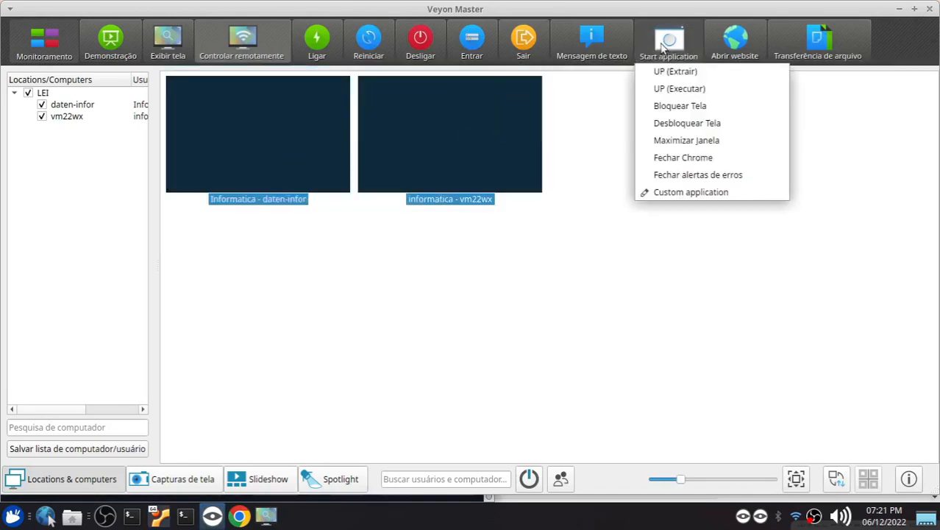
pyautogui.click(709, 131)
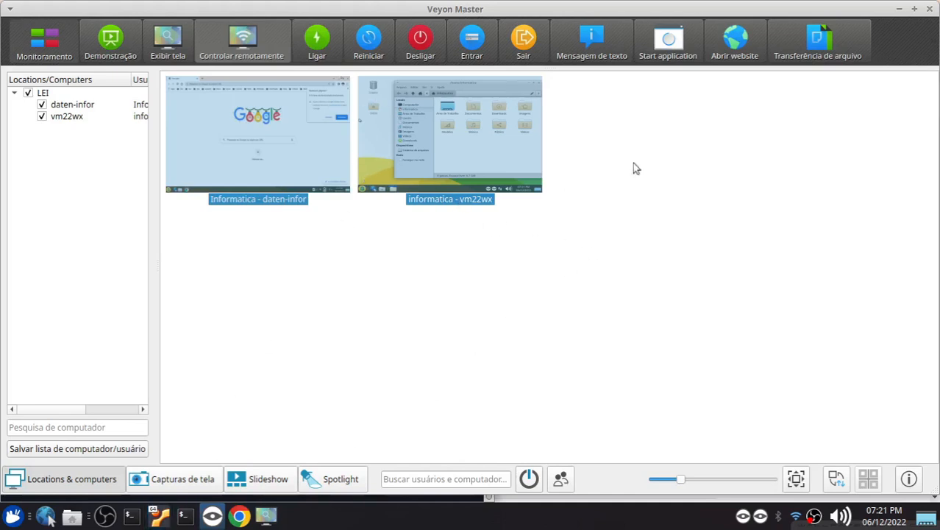
# Check the Xubuntu 22.04 machine's desktop in VirtualBox and review Veyon Master's predefined applications without launching any
pyautogui.click(158, 515)
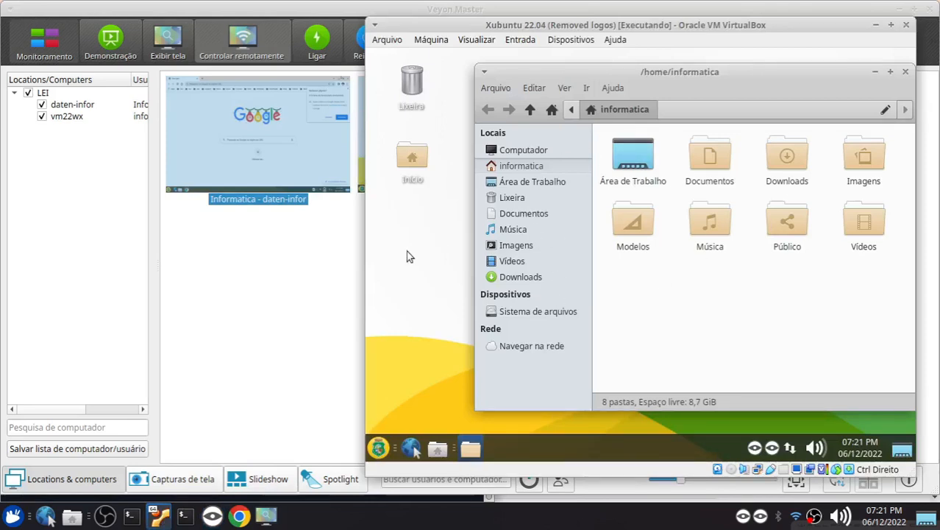
pyautogui.click(267, 265)
pyautogui.click(680, 42)
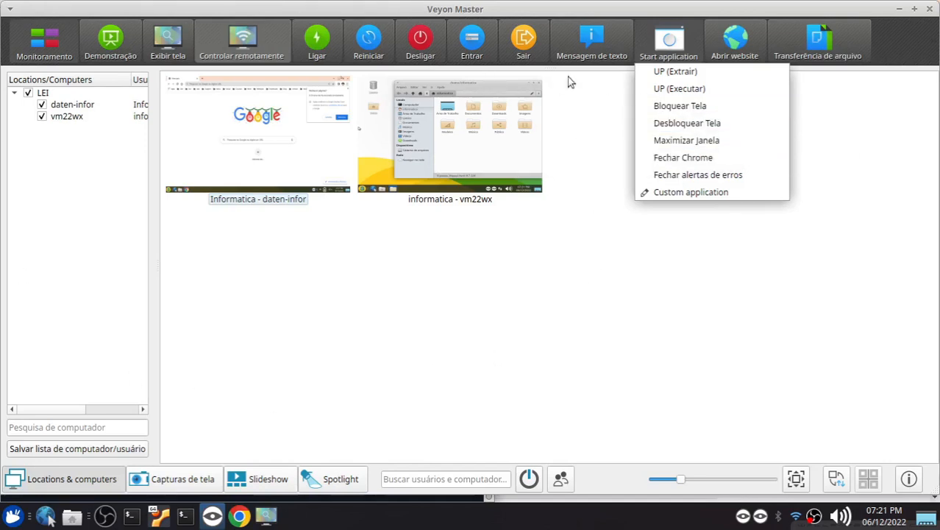
pyautogui.click(481, 343)
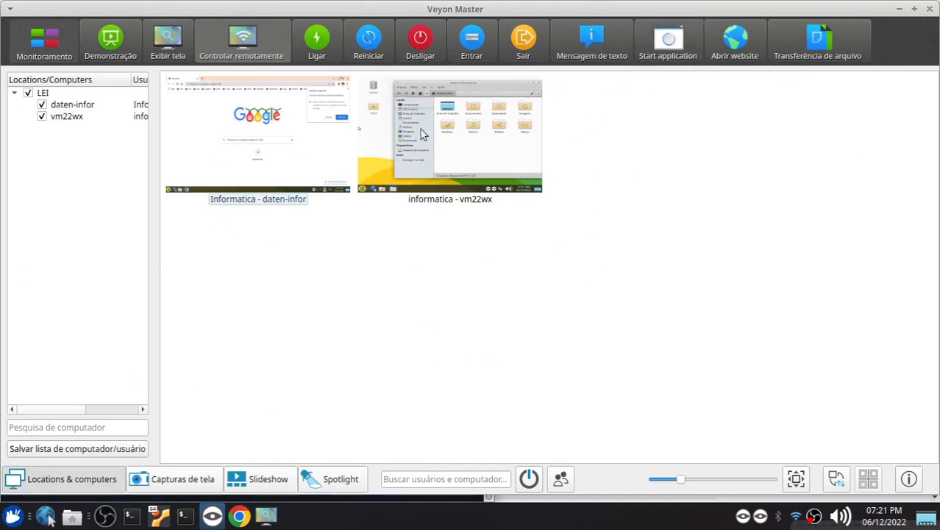
# Launch Veyon Configurator on the master and authenticate with the account password
pyautogui.click(9, 516)
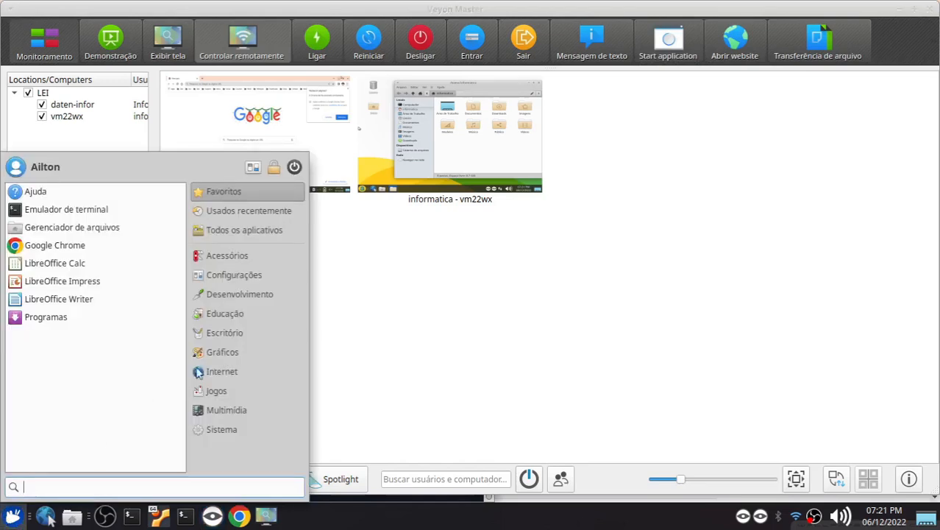
pyautogui.click(219, 373)
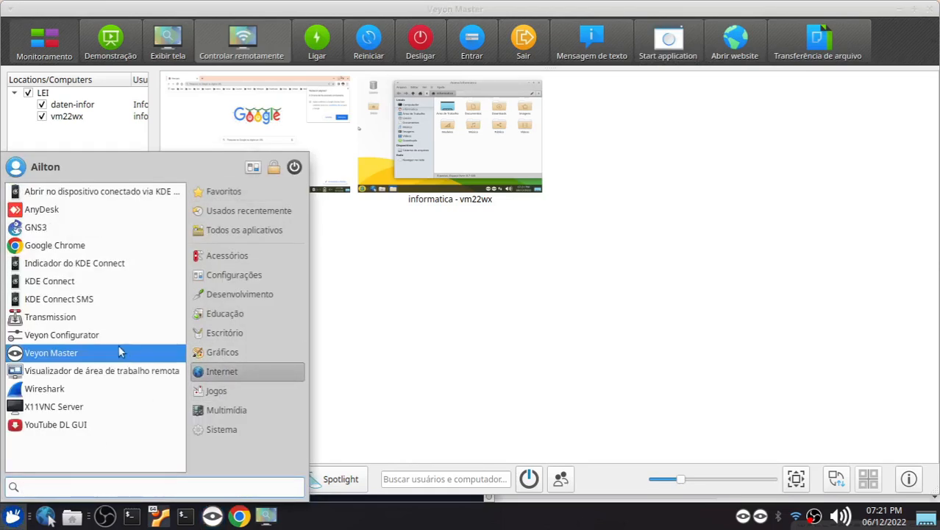
pyautogui.click(107, 332)
pyautogui.write('••••')
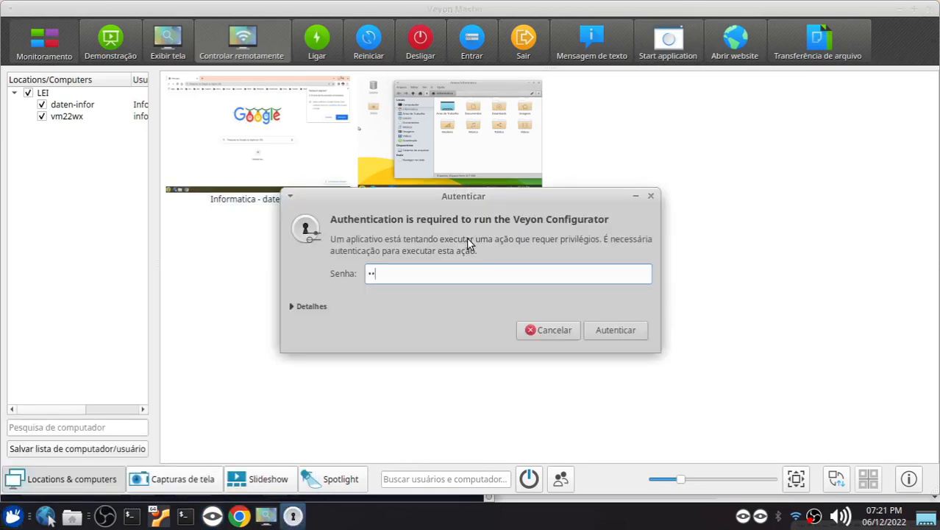
pyautogui.press('Return')
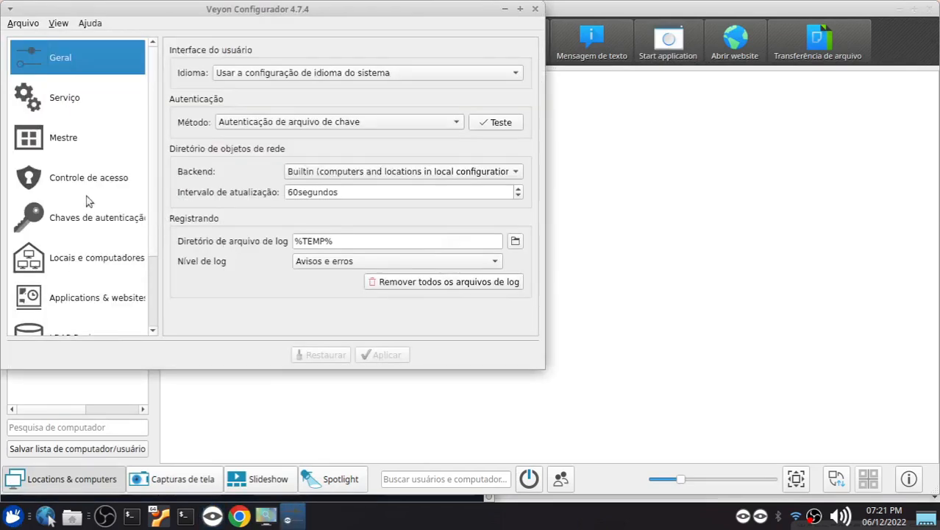
# Maximize Veyon Configurator and show its Applications & websites settings
pyautogui.click(69, 264)
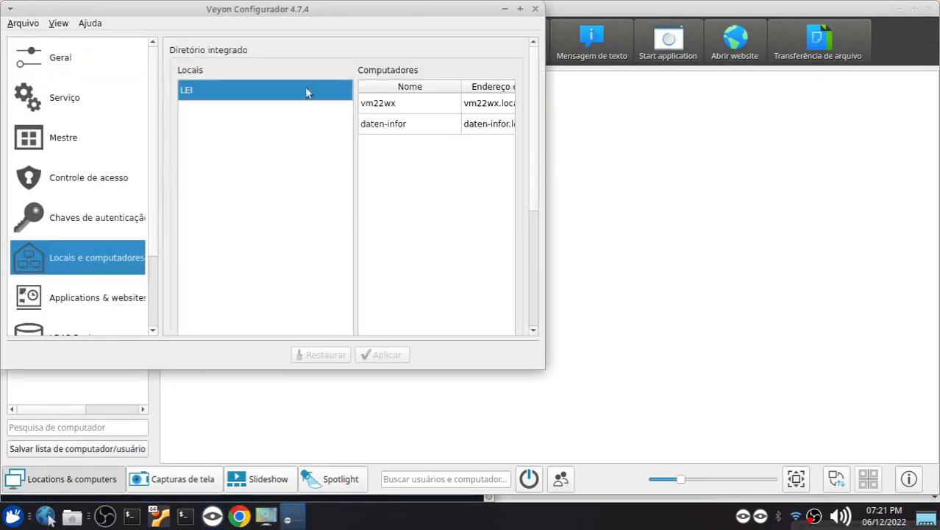
pyautogui.click(519, 10)
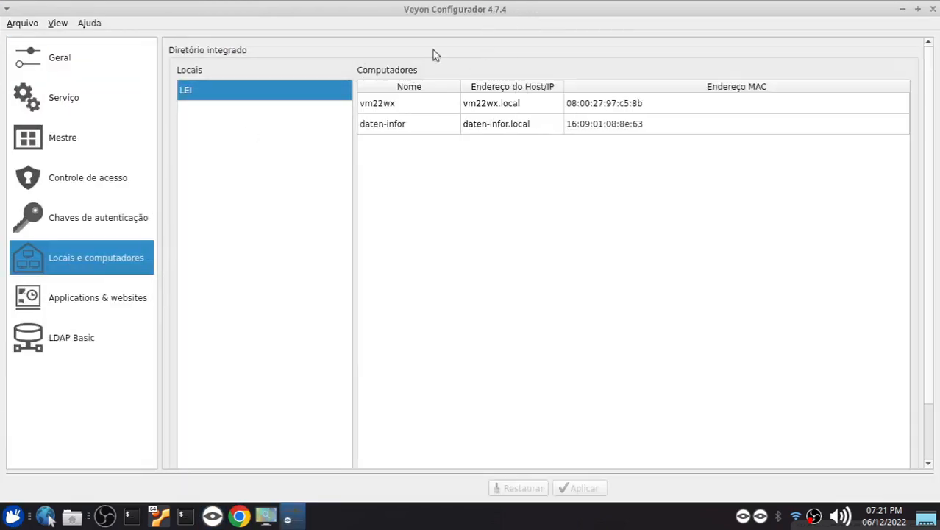
pyautogui.click(91, 299)
# Examine the commands behind the predefined applications Bloquear Tela and Desbloquear Tela, and close Veyon Configurator
pyautogui.click(215, 134)
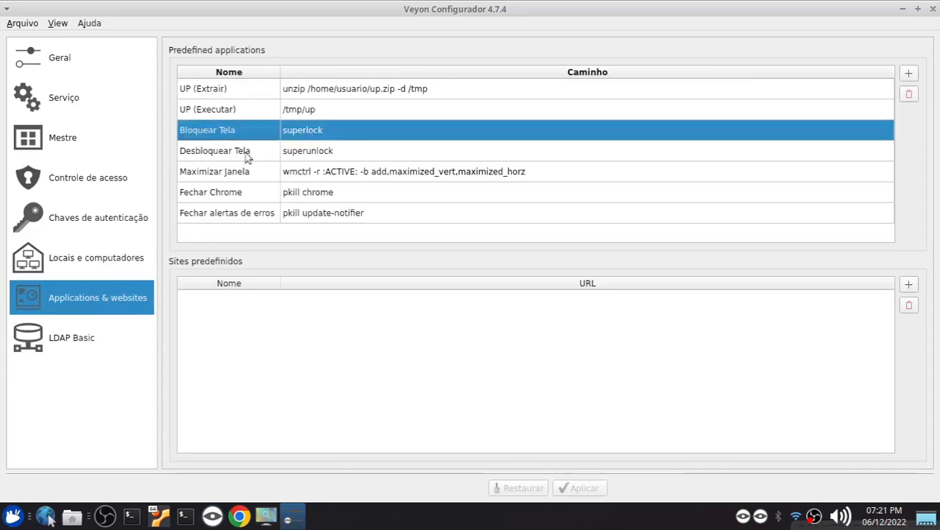
pyautogui.click(245, 153)
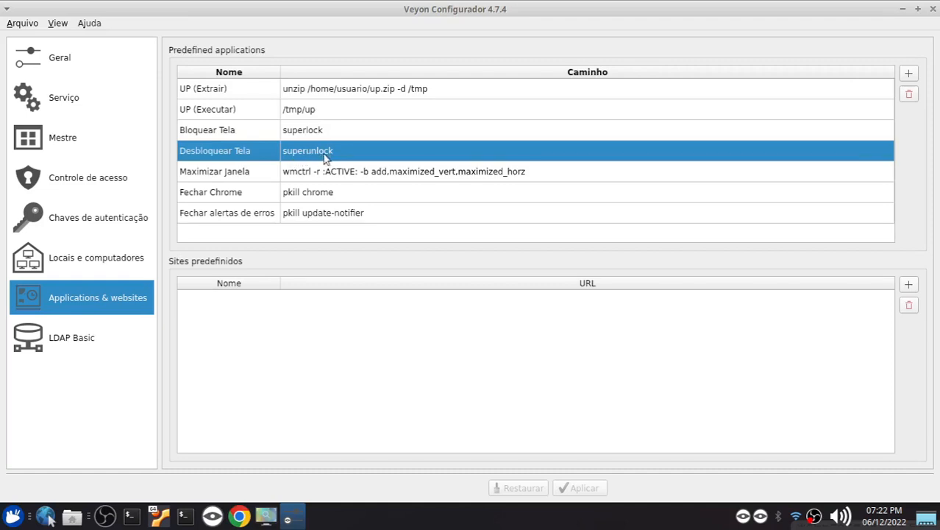
pyautogui.click(226, 131)
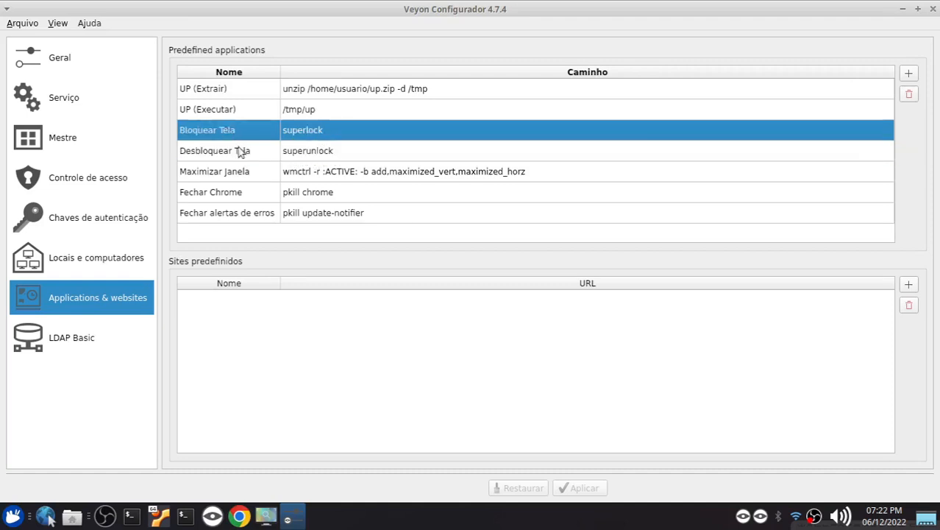
pyautogui.click(241, 152)
pyautogui.click(248, 135)
pyautogui.click(242, 153)
pyautogui.click(250, 137)
pyautogui.click(253, 151)
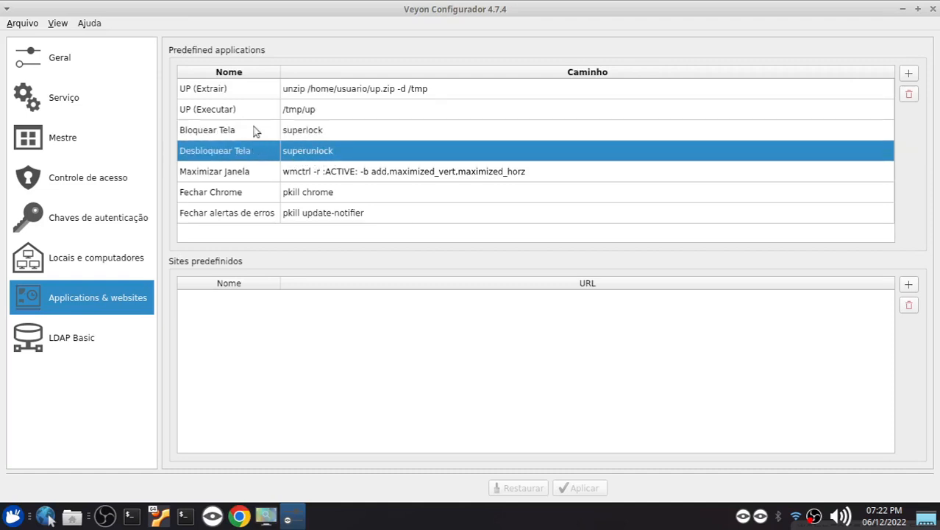
pyautogui.click(252, 133)
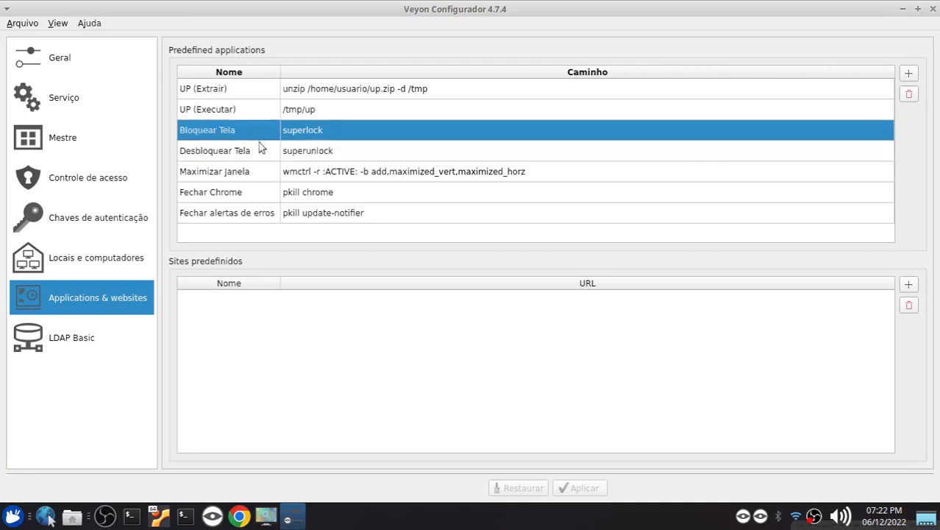
pyautogui.click(256, 151)
pyautogui.click(260, 128)
pyautogui.click(931, 9)
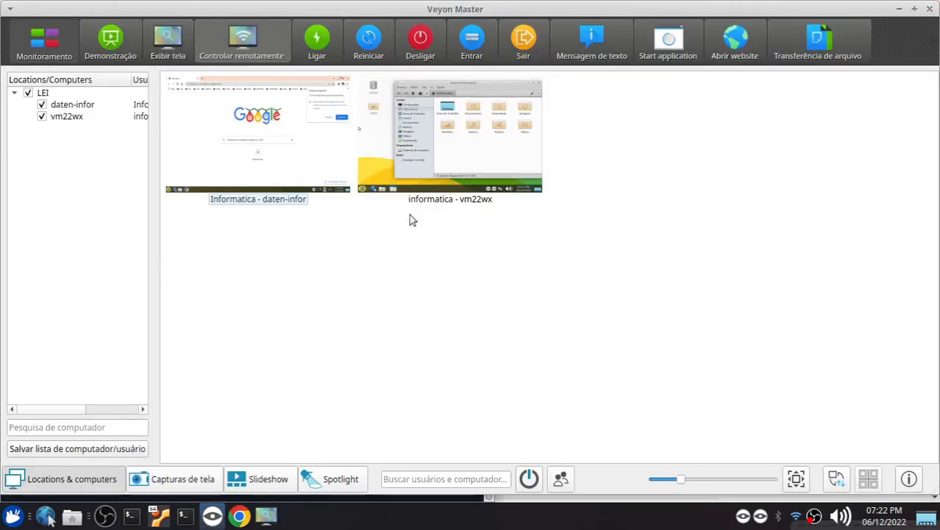
# View the screen of daten-infor in a remote access window and close that window
pyautogui.moveTo(439, 278); pyautogui.dragTo(312, 168)
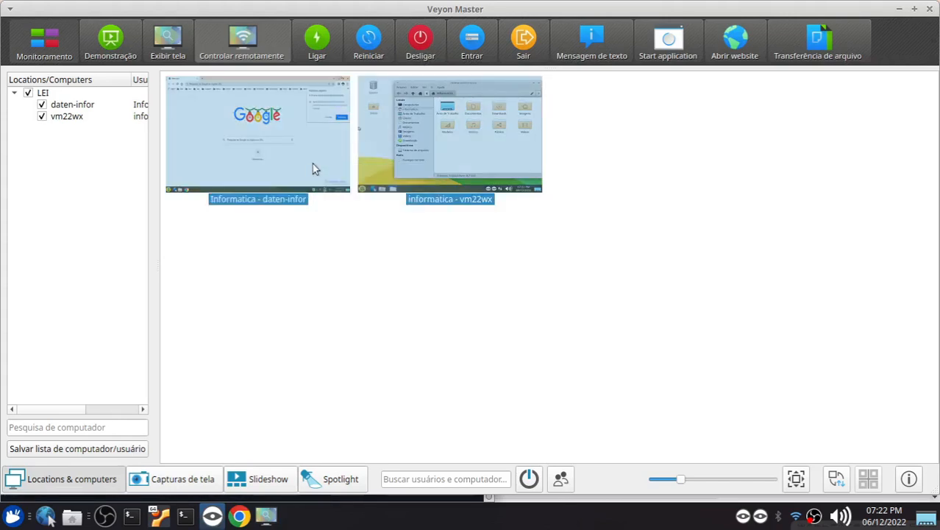
pyautogui.click(266, 257)
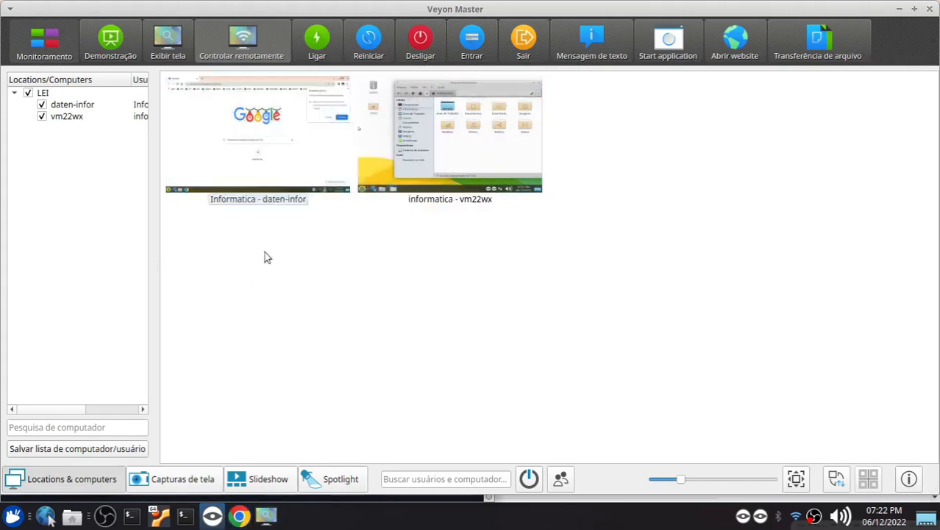
pyautogui.click(247, 146)
pyautogui.click(165, 41)
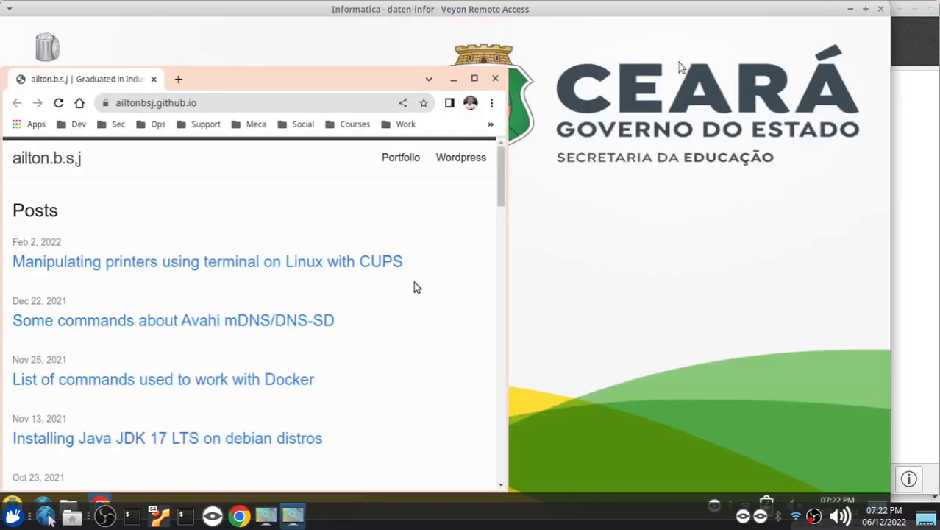
pyautogui.click(881, 9)
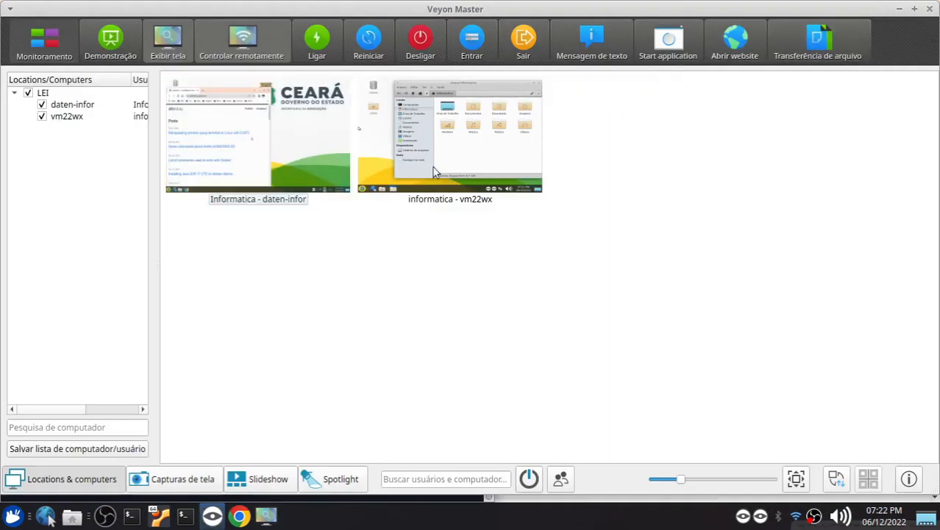
# Try to start the predefined application Maximizar Janela on the monitored computers
pyautogui.click(457, 160)
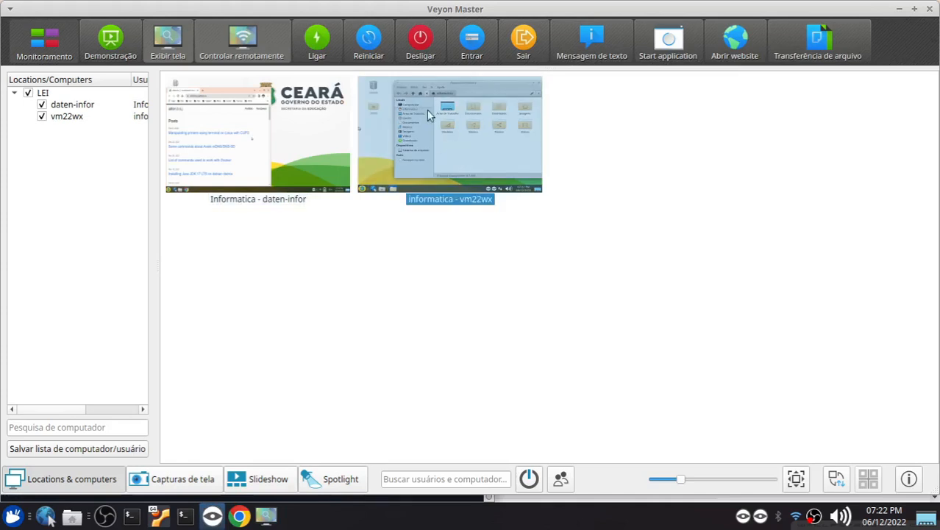
pyautogui.click(647, 357)
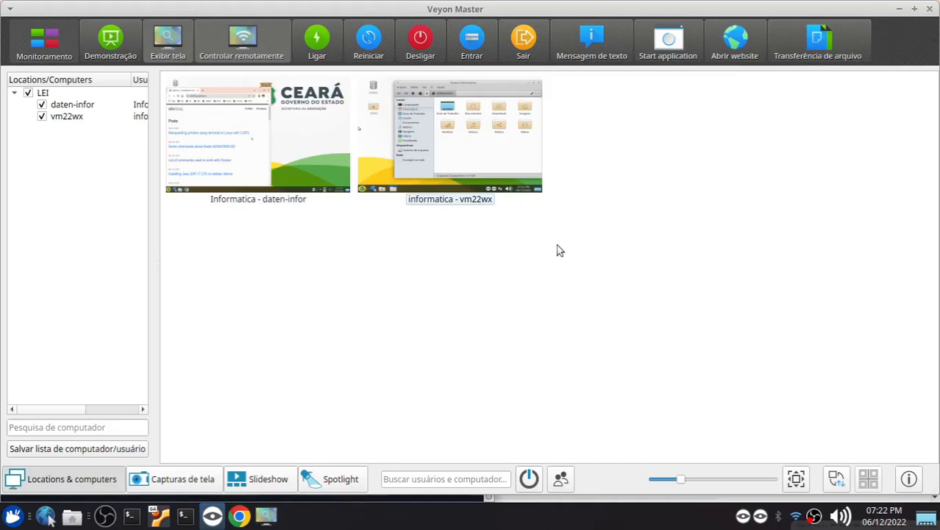
pyautogui.click(668, 38)
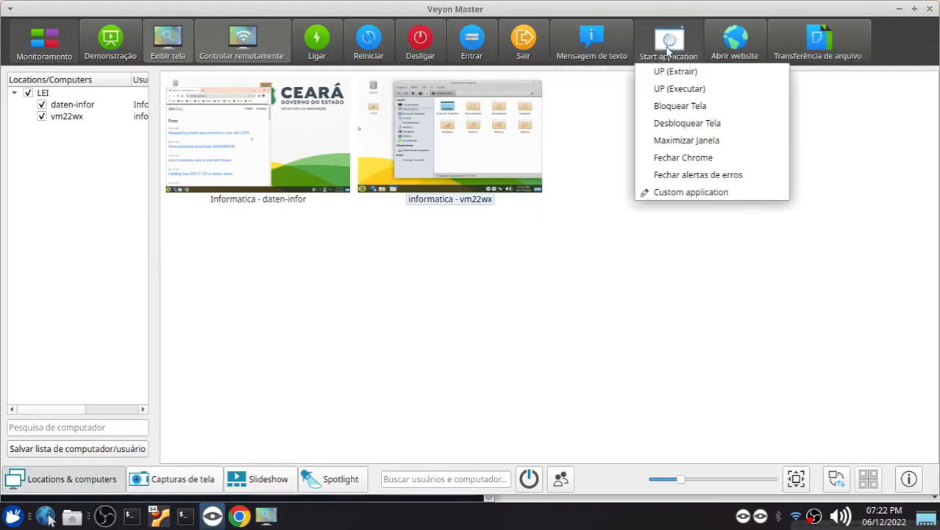
pyautogui.click(723, 142)
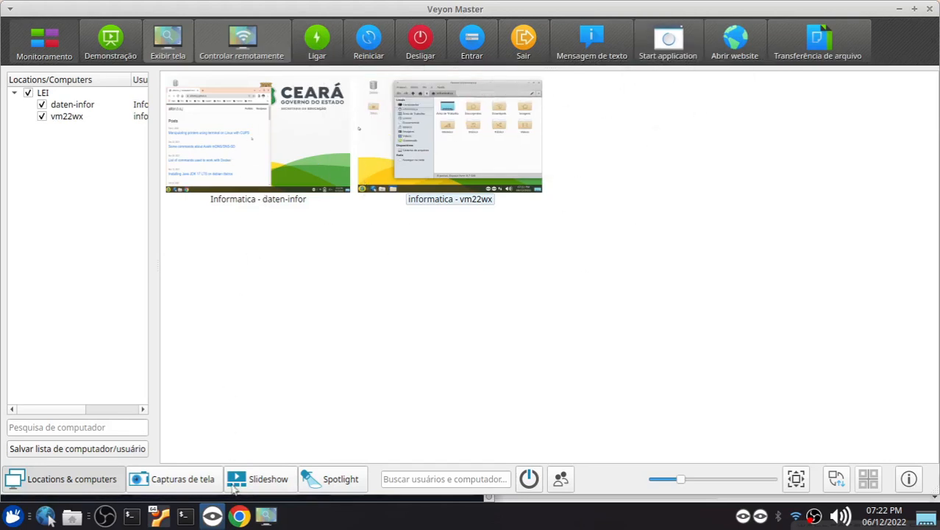
# Take remote control of daten-infor and open a terminal on its desktop
pyautogui.click(235, 170)
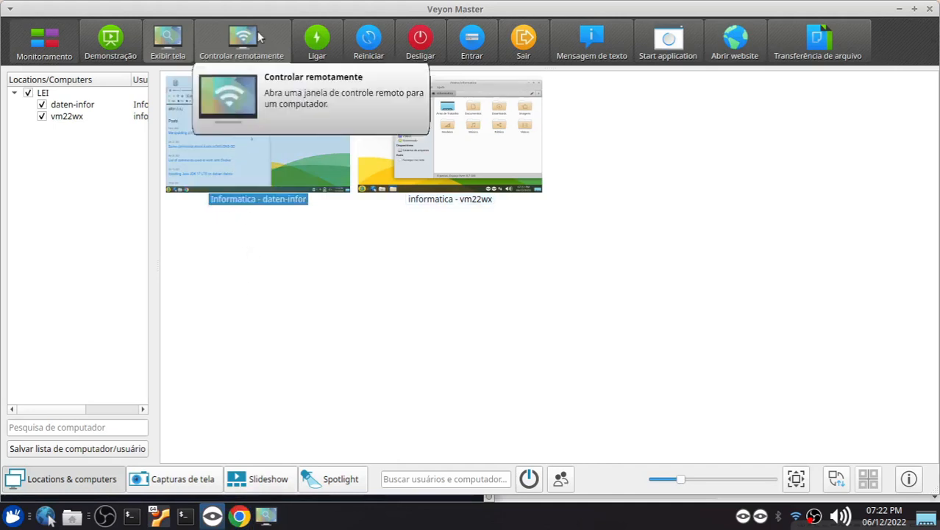
pyautogui.click(257, 36)
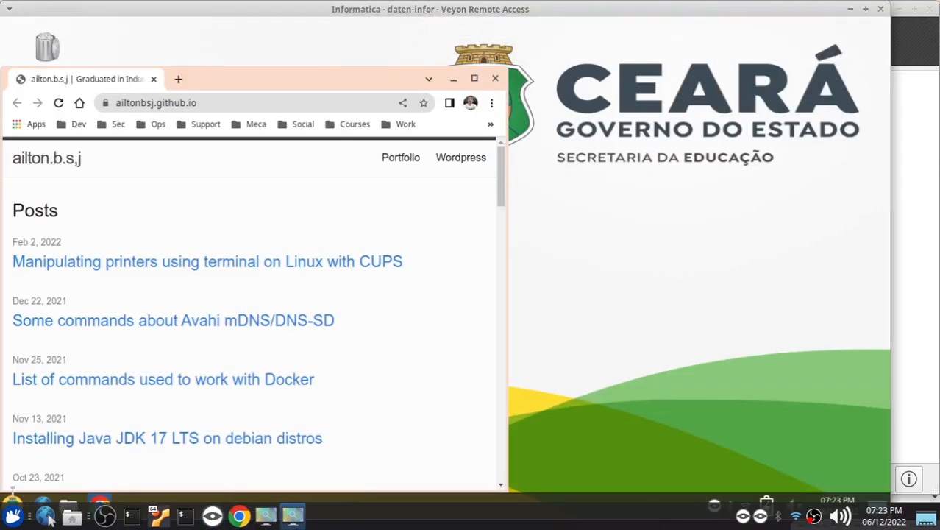
pyautogui.click(11, 508)
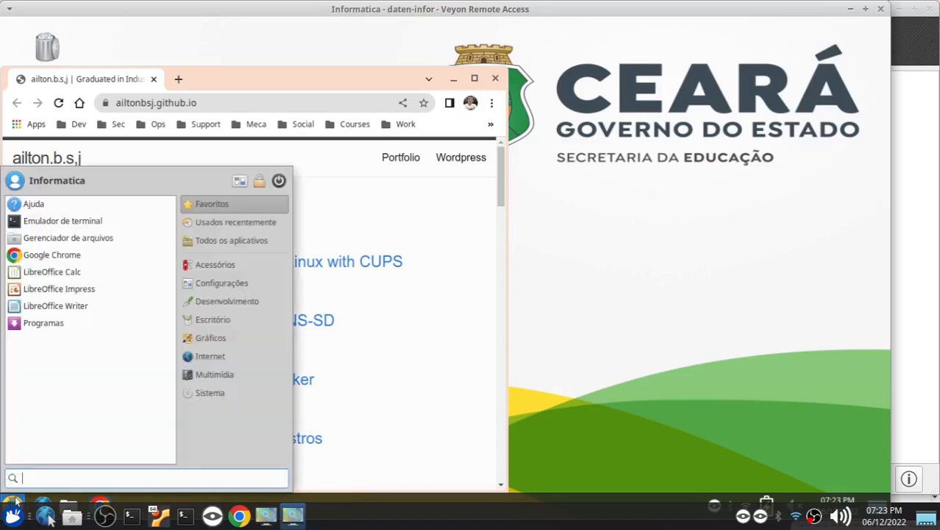
pyautogui.click(51, 227)
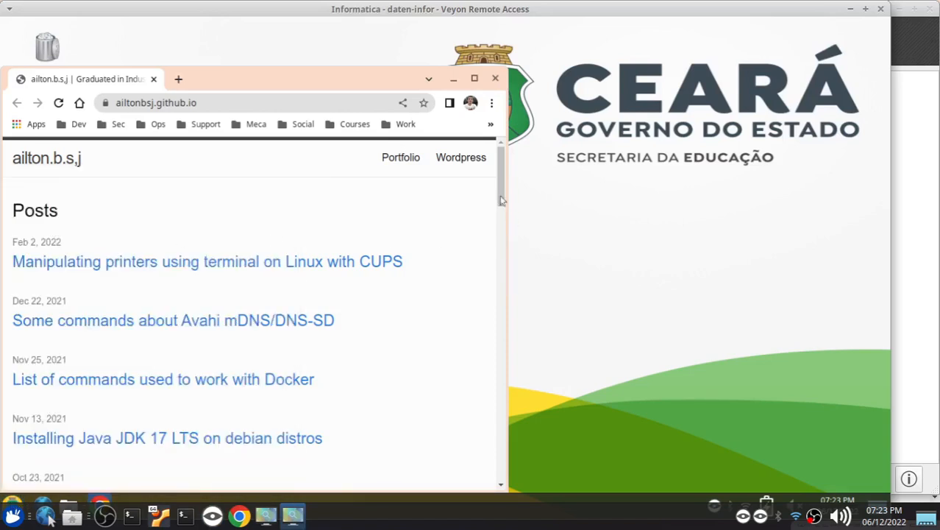
pyautogui.moveTo(589, 28); pyautogui.dragTo(432, 65)
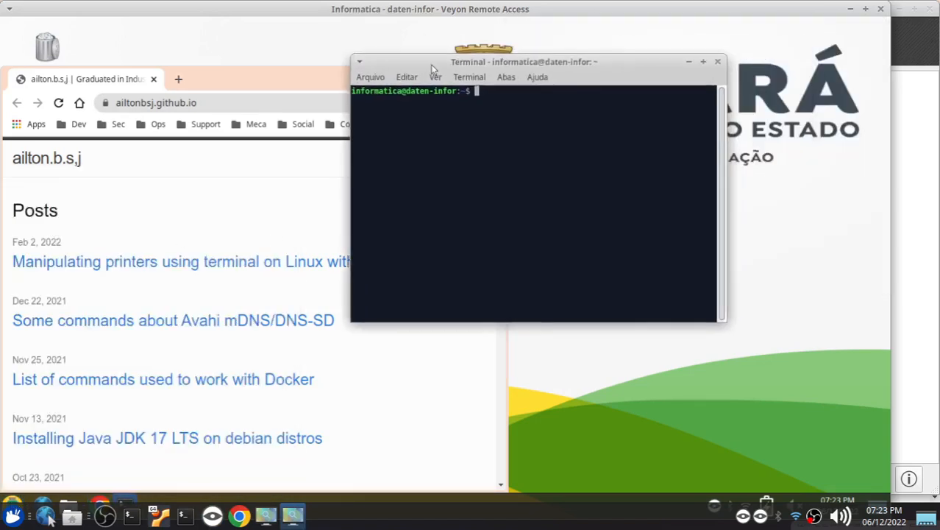
# Install wmctrl on daten-infor with "sudo apt install wmctrl" and exit the remote control session
pyautogui.write('sudo apt install wm')
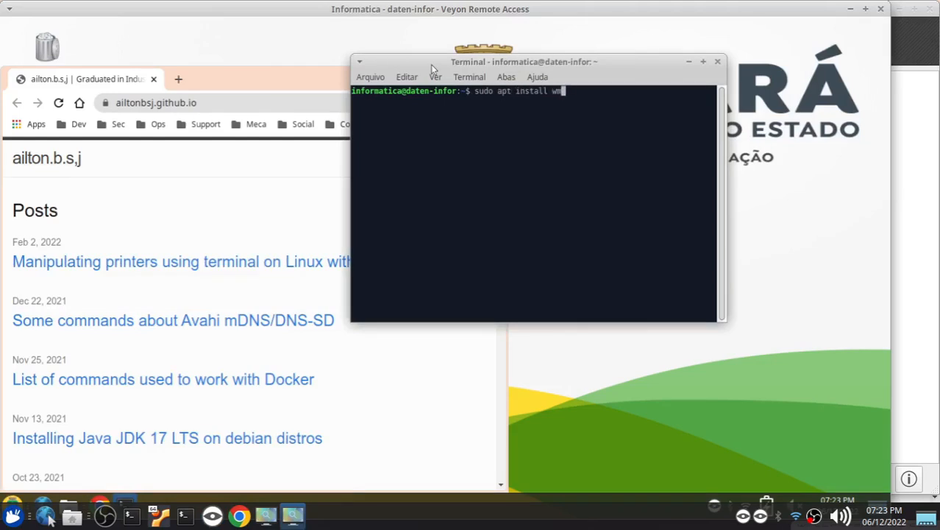
pyautogui.write('ctrl')
pyautogui.hotkey('ctrl', '+')
pyautogui.hotkey('ctrl', '+')
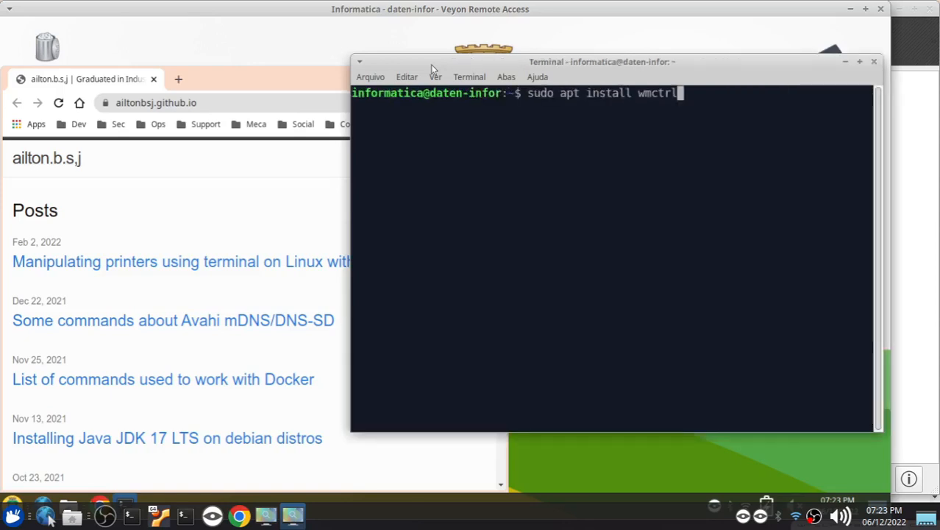
pyautogui.moveTo(430, 64); pyautogui.dragTo(368, 64)
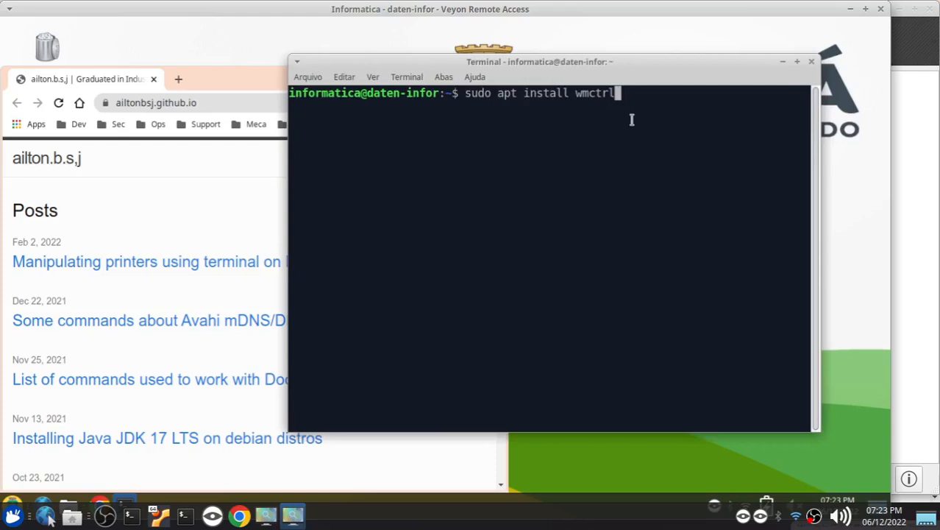
pyautogui.press('Return')
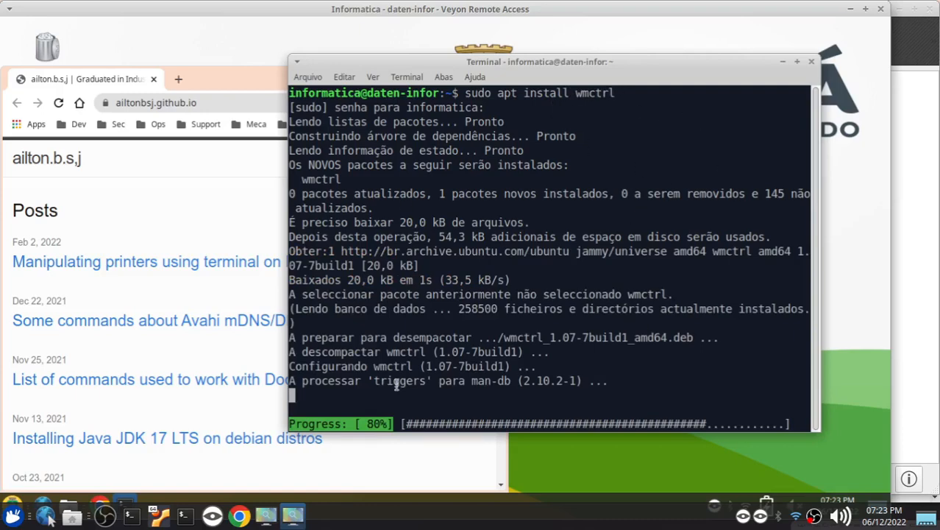
pyautogui.moveTo(885, 14)
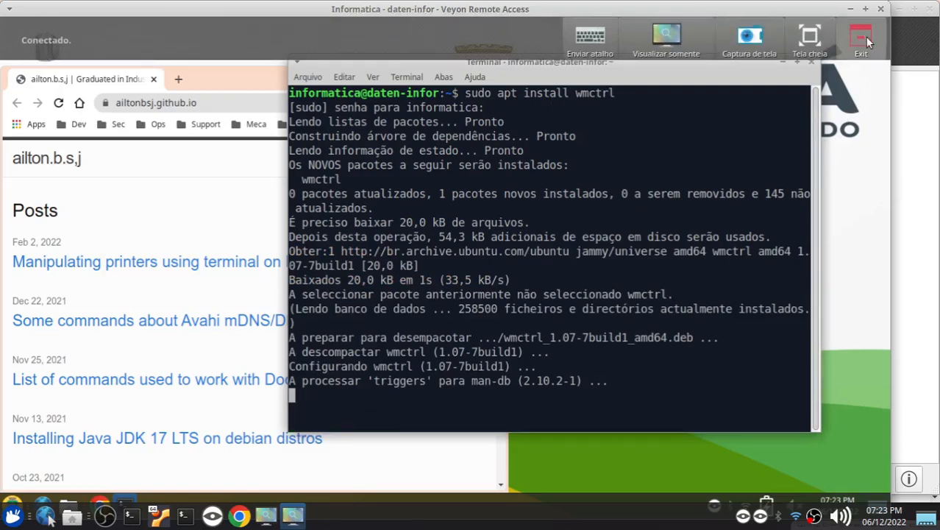
pyautogui.click(865, 36)
# Take remote control of vm22wx and open a terminal on its desktop
pyautogui.click(501, 127)
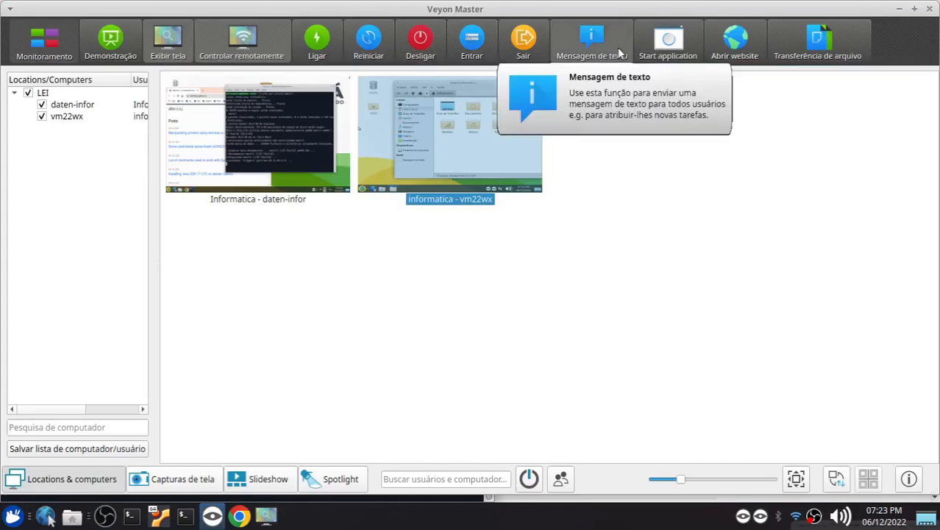
pyautogui.click(241, 38)
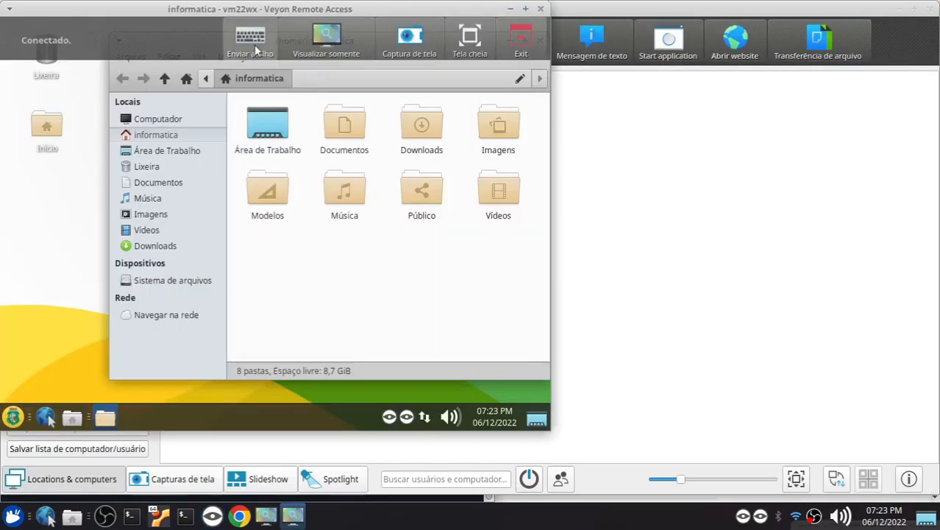
pyautogui.click(13, 416)
pyautogui.click(53, 124)
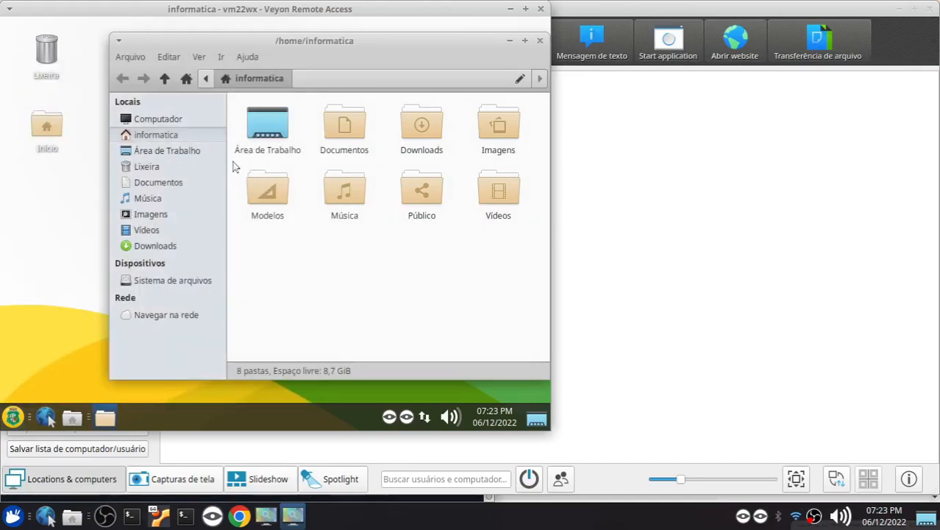
# Install wmctrl on vm22wx with "sudo apt install wmctrl", authenticating with the sudo password
pyautogui.write('sudo apt')
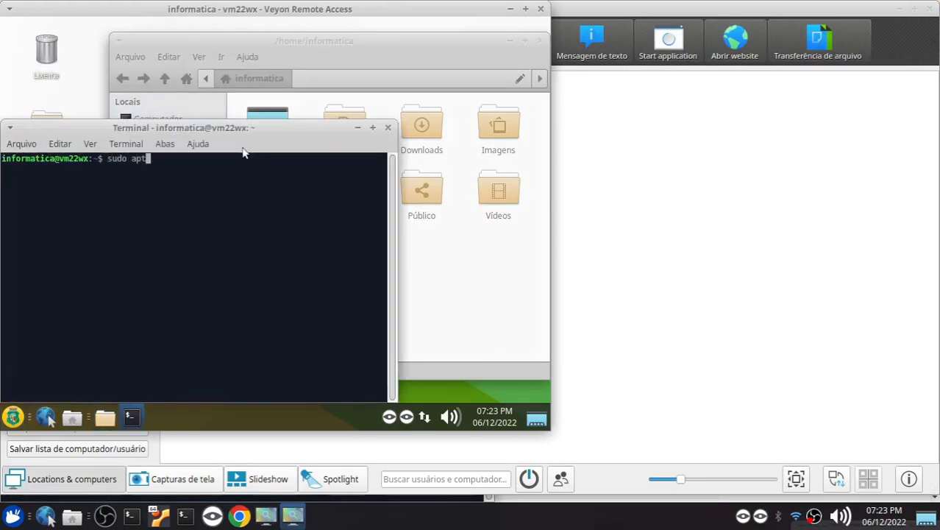
pyautogui.write(' install wmctrl')
pyautogui.press('Return')
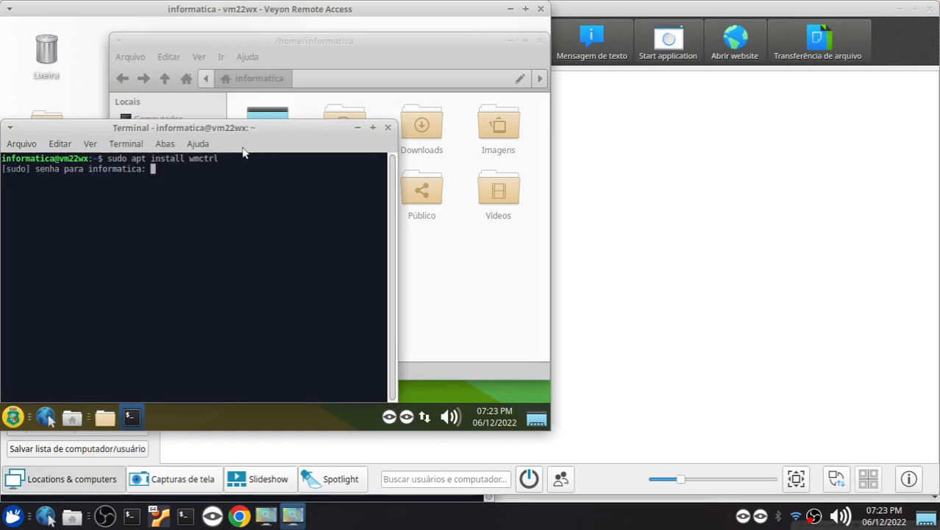
pyautogui.press('Return')
pyautogui.moveTo(246, 125); pyautogui.dragTo(309, 72)
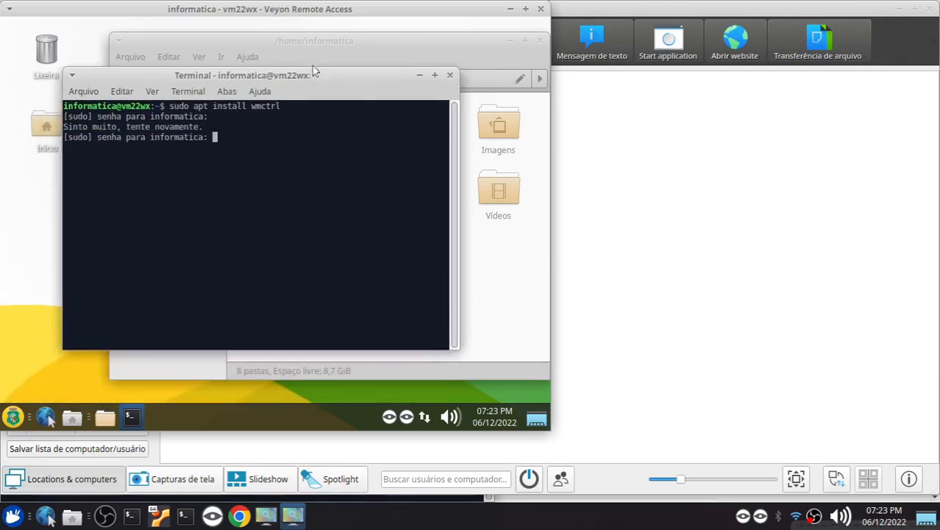
pyautogui.press('Return')
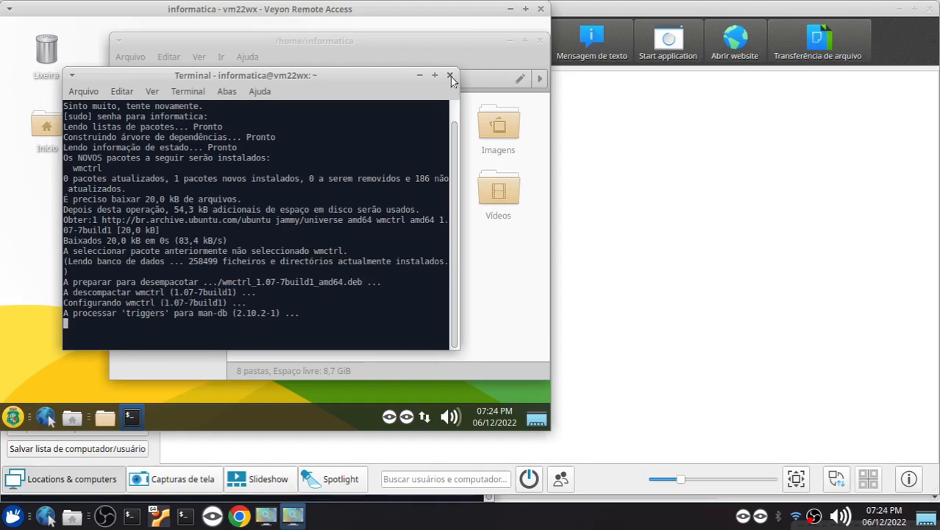
# Close the terminal on vm22wx and end its remote control session
pyautogui.moveTo(435, 11)
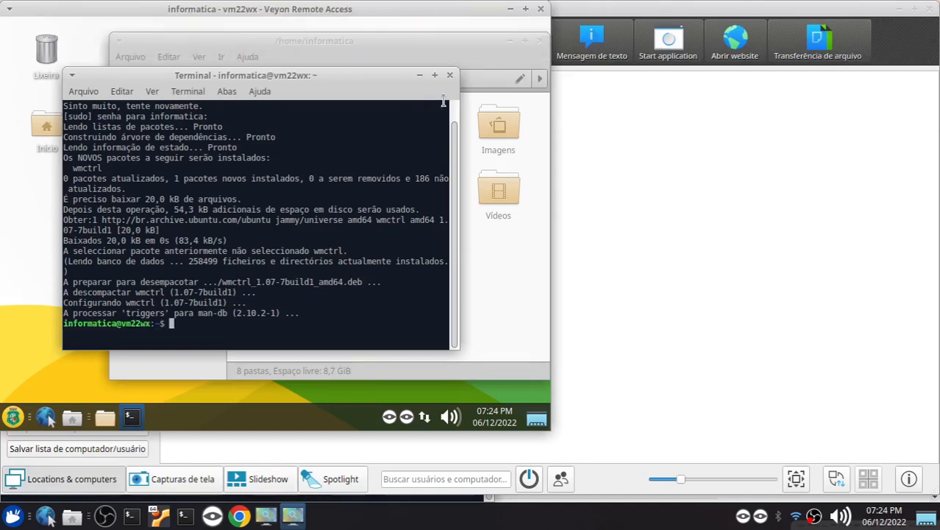
pyautogui.click(450, 74)
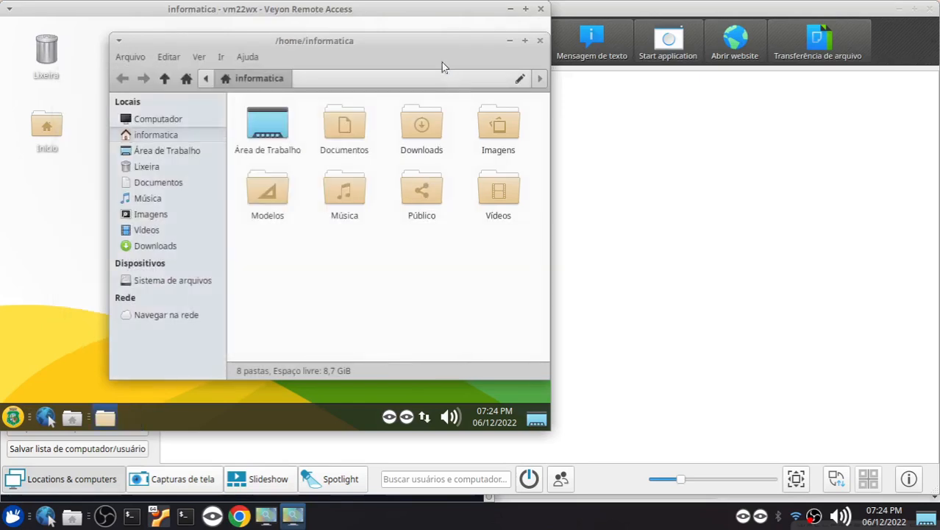
pyautogui.click(541, 9)
# Take remote control of daten-infor, close its leftover terminal and end the session
pyautogui.click(259, 126)
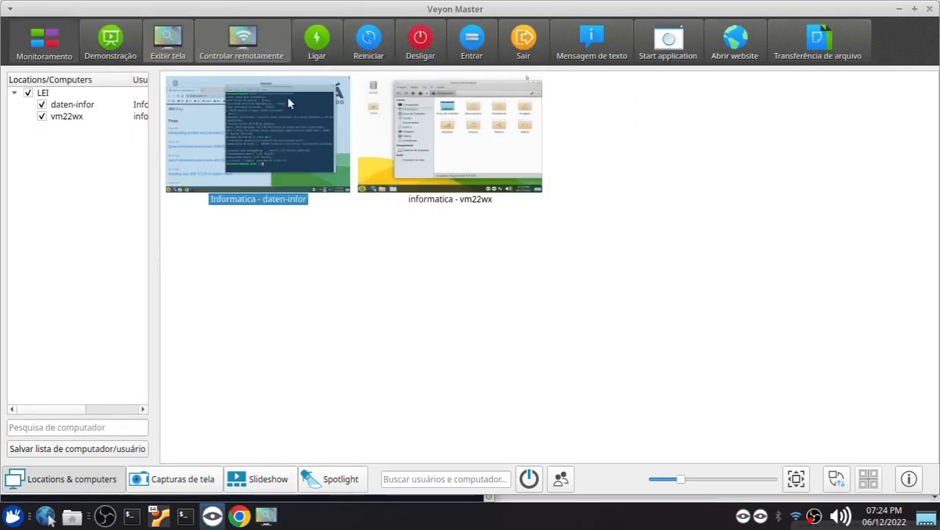
pyautogui.click(250, 42)
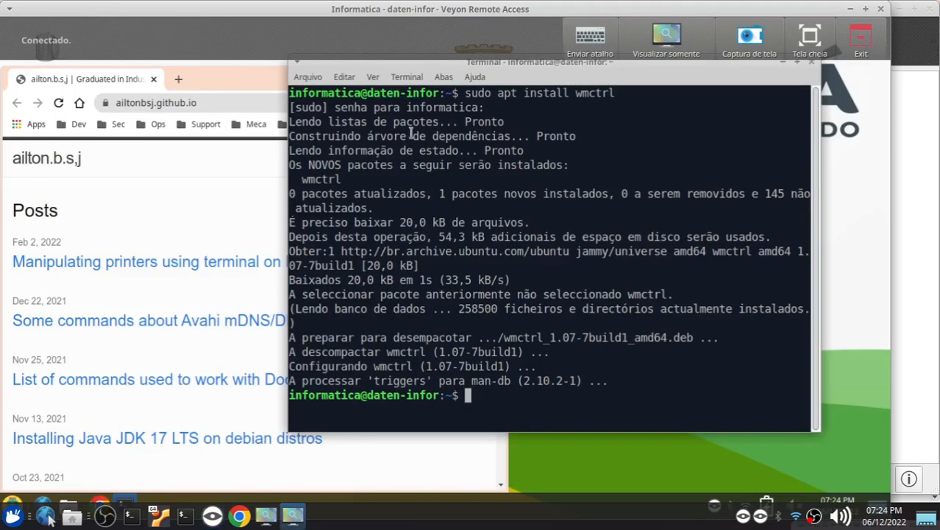
pyautogui.click(812, 62)
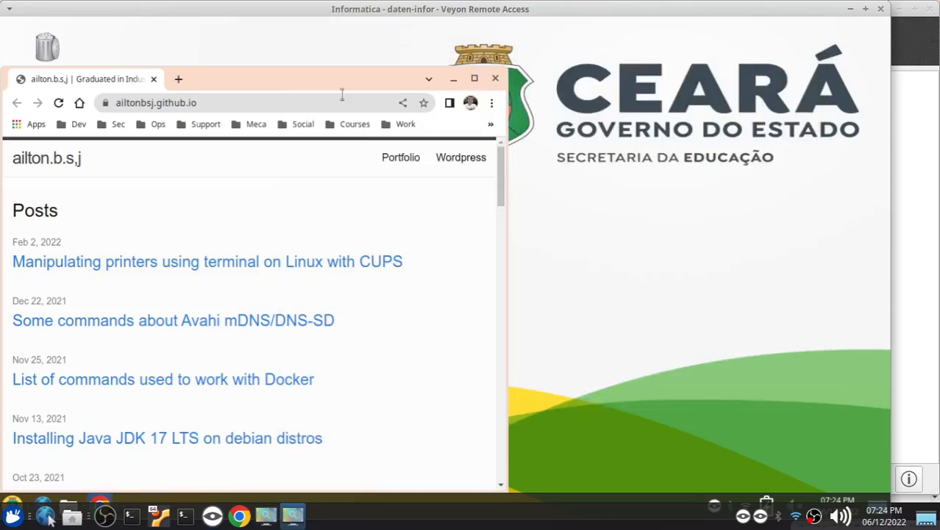
pyautogui.click(880, 9)
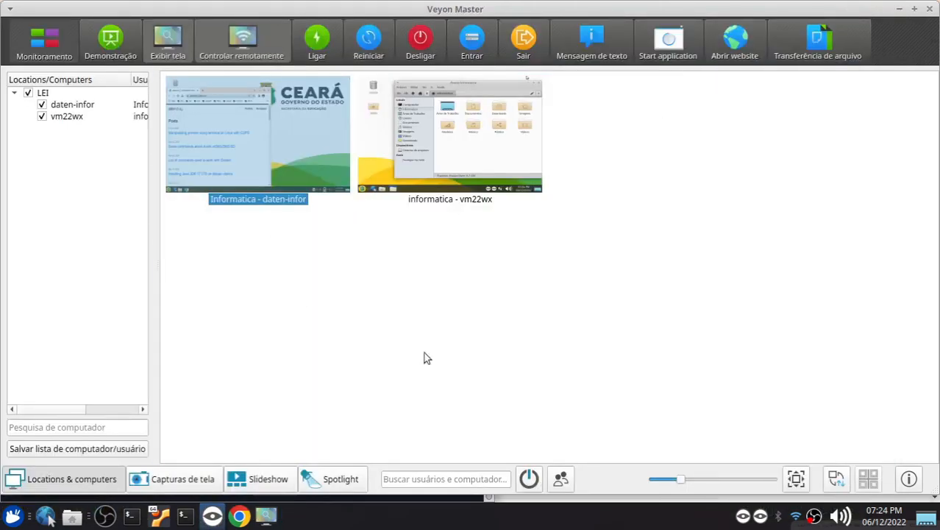
# Start the predefined application Maximizar Janela on both daten-infor and vm22wx
pyautogui.moveTo(504, 255); pyautogui.dragTo(341, 187)
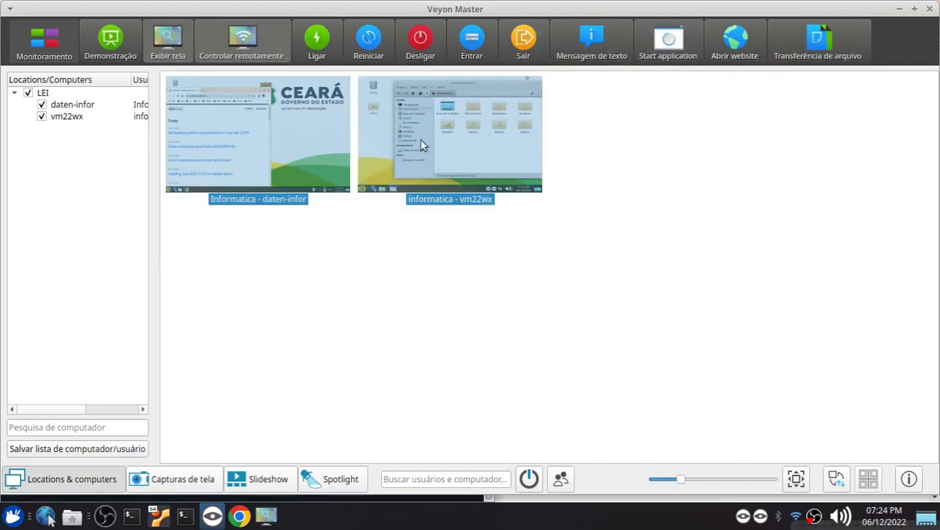
pyautogui.rightClick(326, 134)
pyautogui.click(684, 324)
pyautogui.click(666, 44)
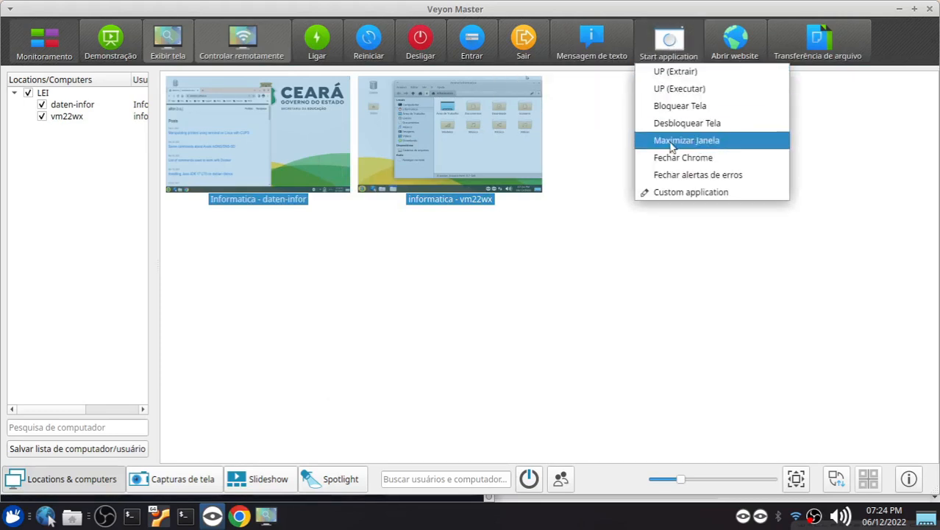
pyautogui.click(693, 141)
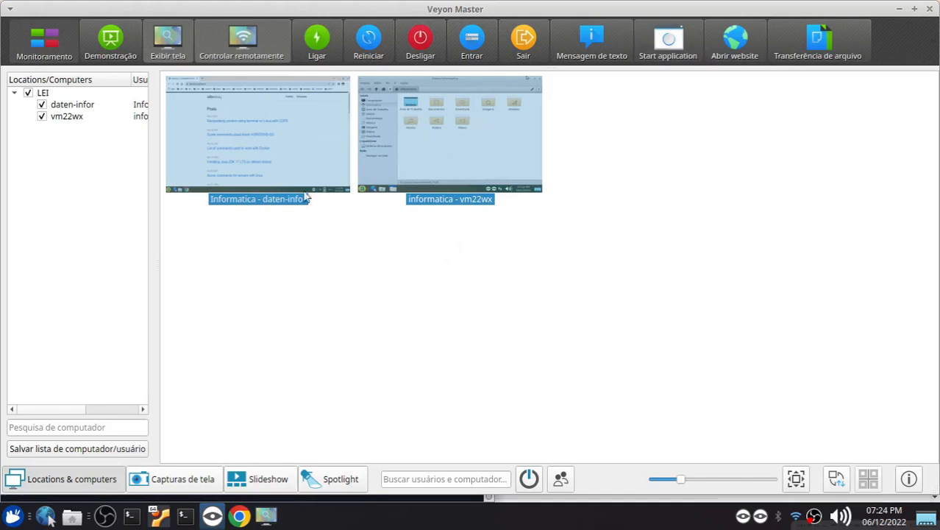
# Start the predefined application Fechar Chrome on both computers
pyautogui.click(102, 29)
pyautogui.click(335, 235)
pyautogui.click(668, 40)
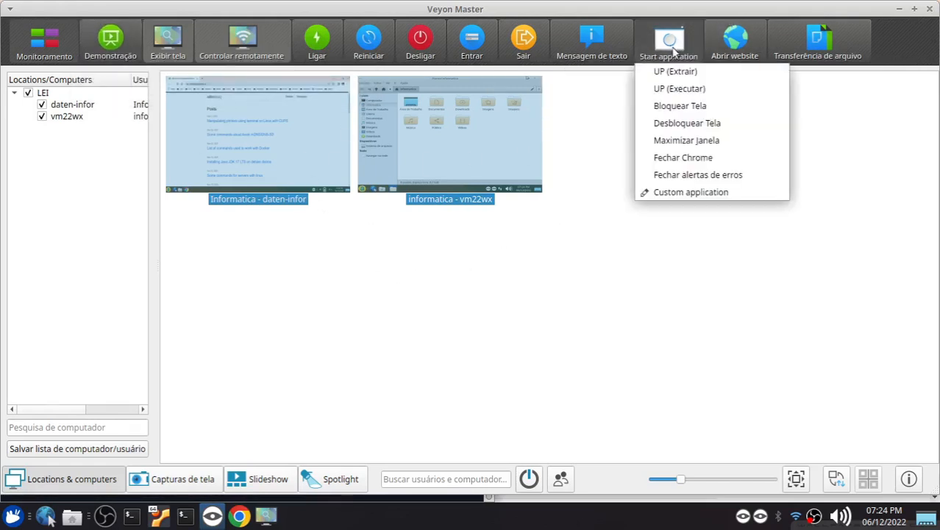
pyautogui.click(677, 159)
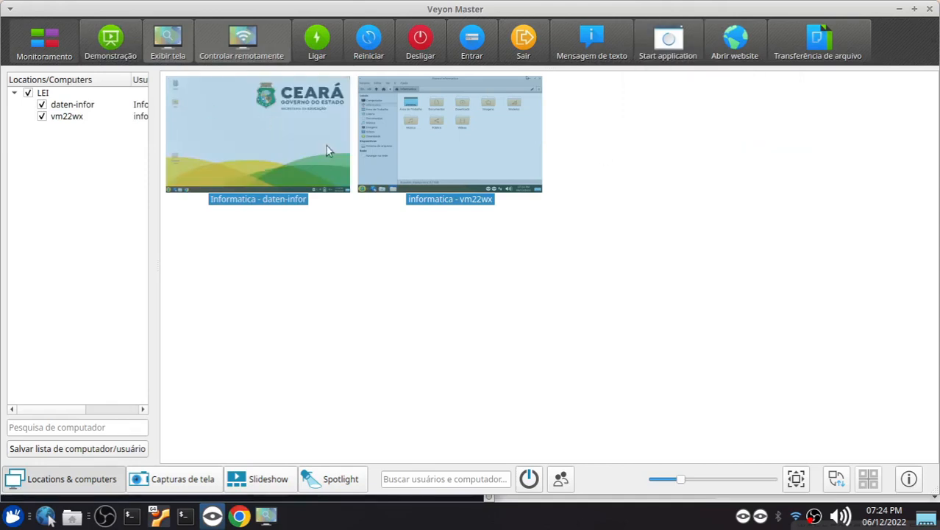
# Take remote control of vm22wx, close its file manager window and end the session
pyautogui.click(473, 273)
pyautogui.click(441, 129)
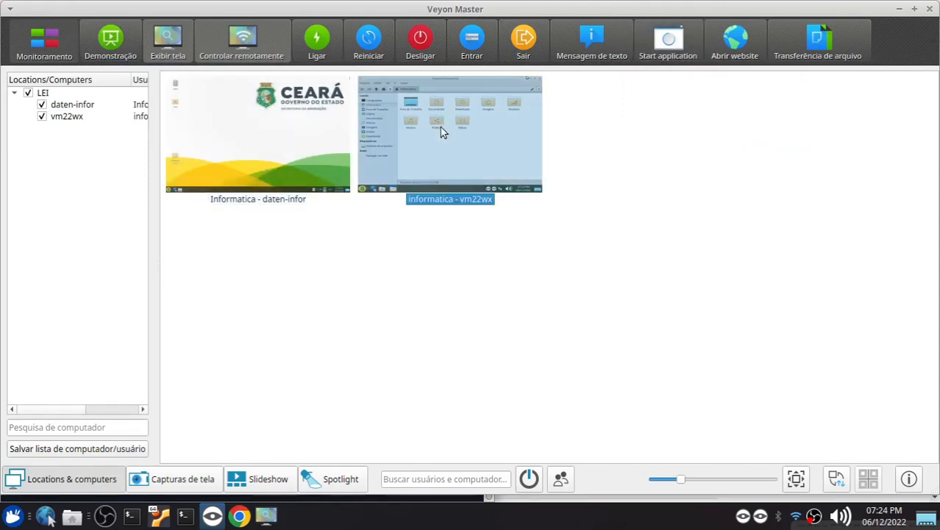
pyautogui.click(217, 49)
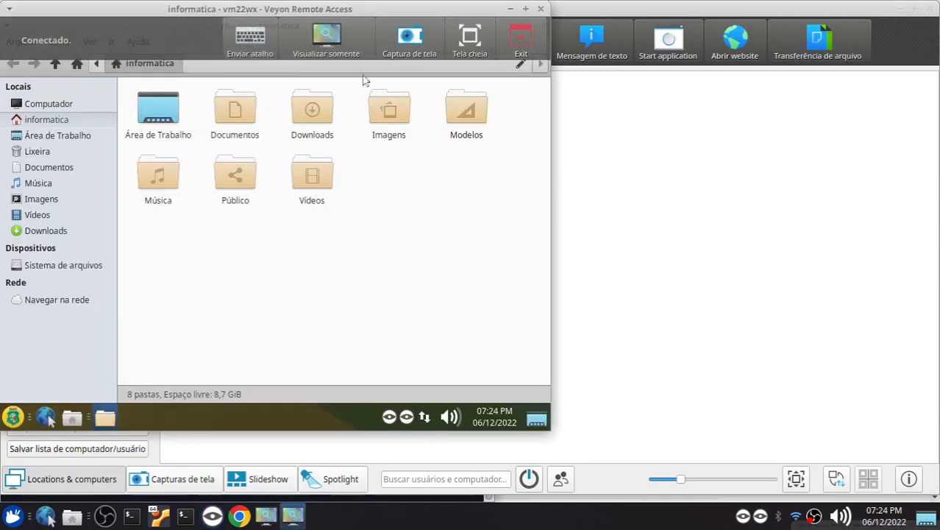
pyautogui.click(540, 26)
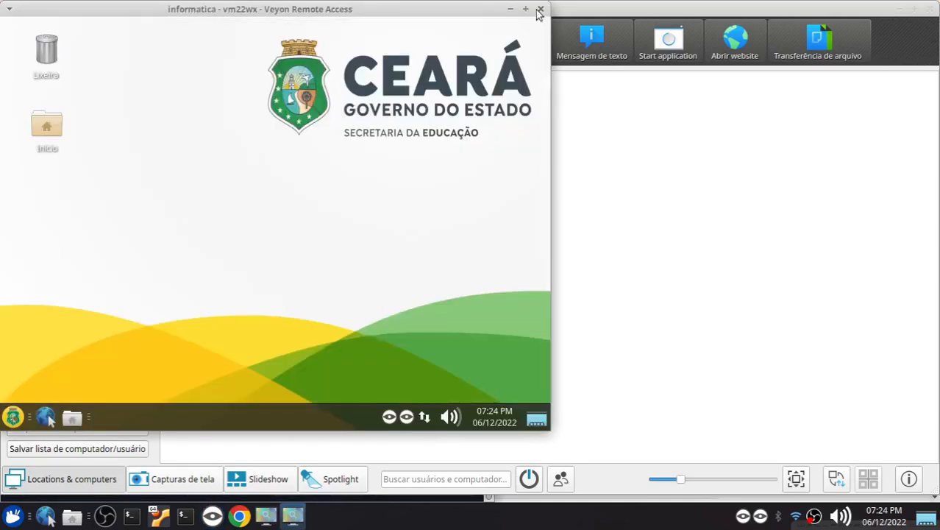
pyautogui.click(539, 10)
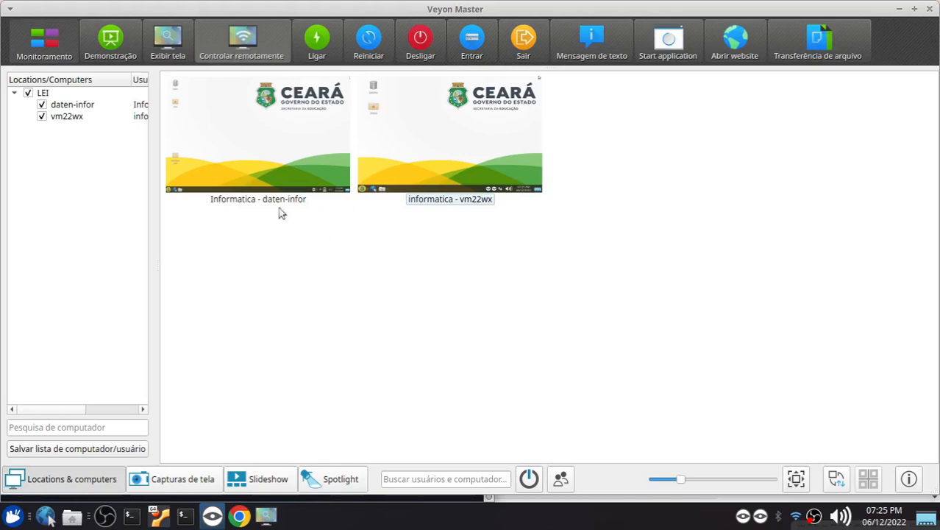
# Share the master's own screen in a window on both computers as a demonstration and stop the sharing
pyautogui.click(95, 40)
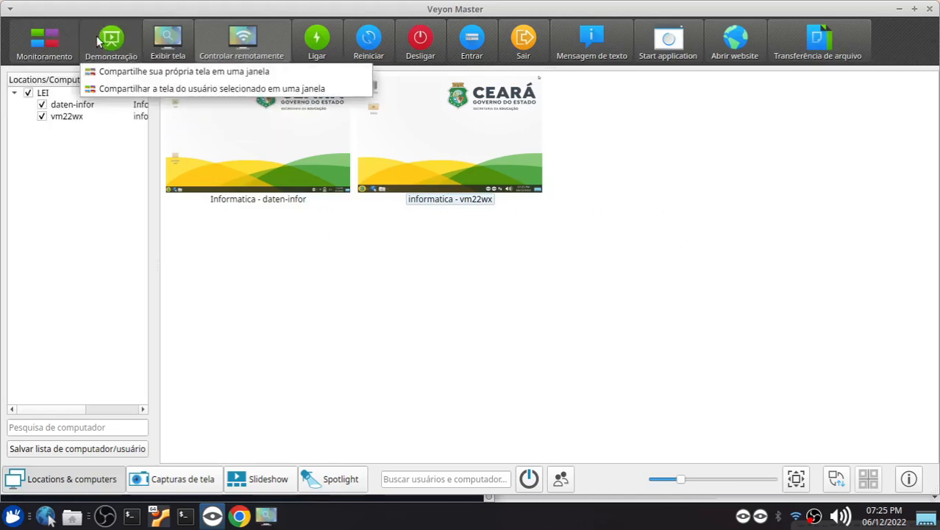
pyautogui.click(166, 71)
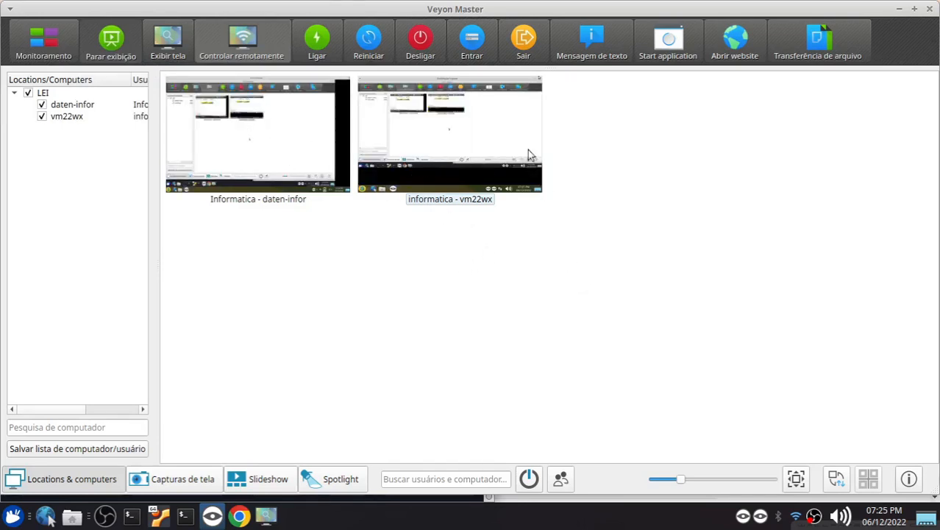
pyautogui.click(158, 515)
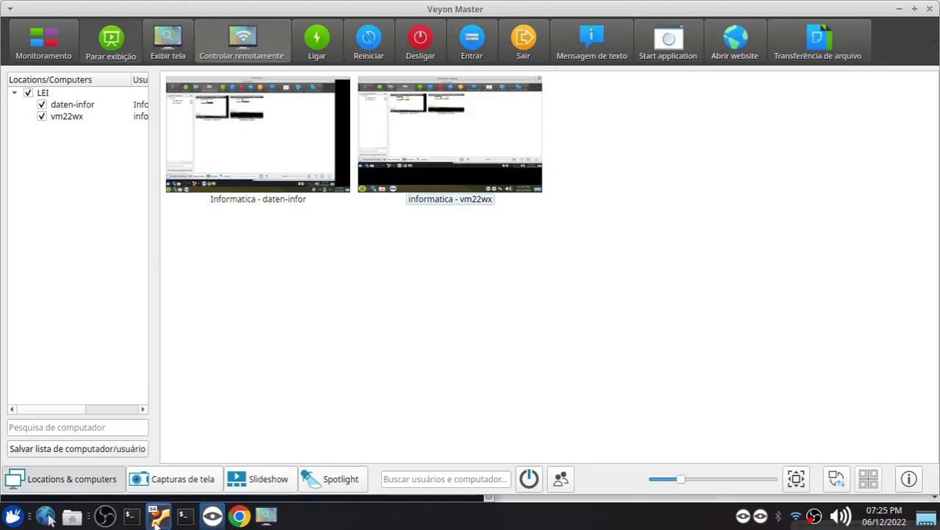
pyautogui.moveTo(836, 58); pyautogui.dragTo(668, 190)
pyautogui.click(301, 320)
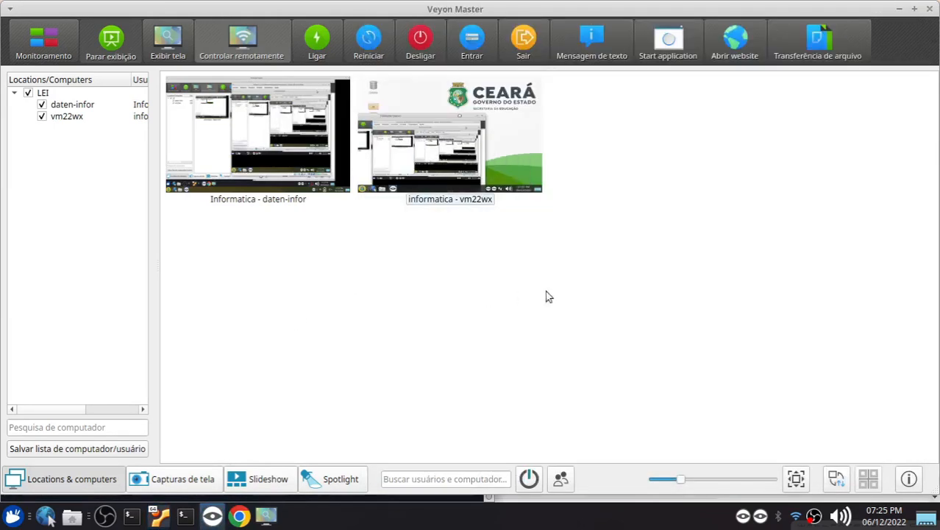
pyautogui.click(668, 41)
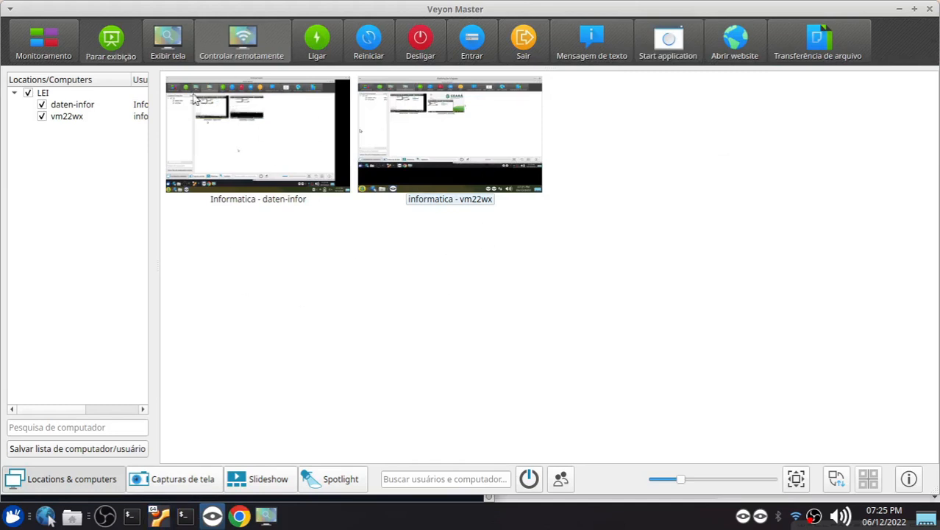
pyautogui.click(113, 38)
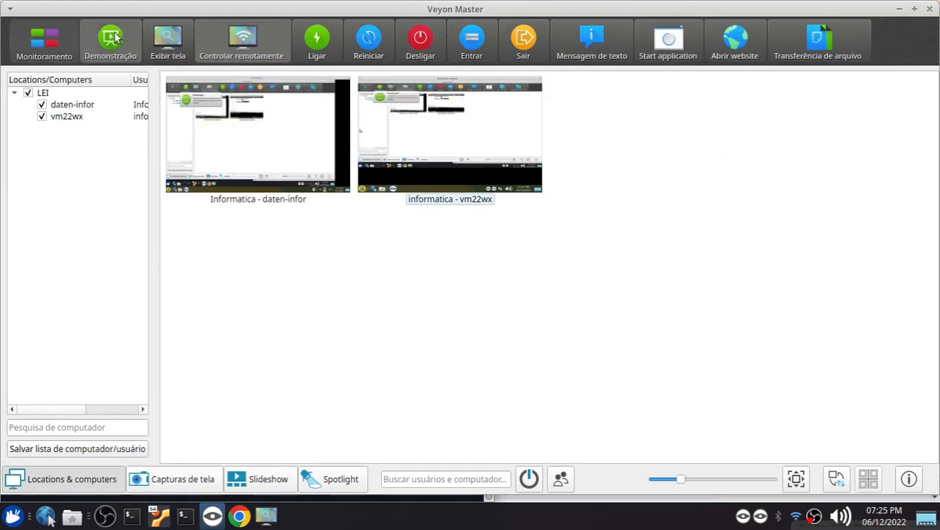
# Start the predefined application Fechar alertas de erros on both daten-infor and vm22wx
pyautogui.click(669, 40)
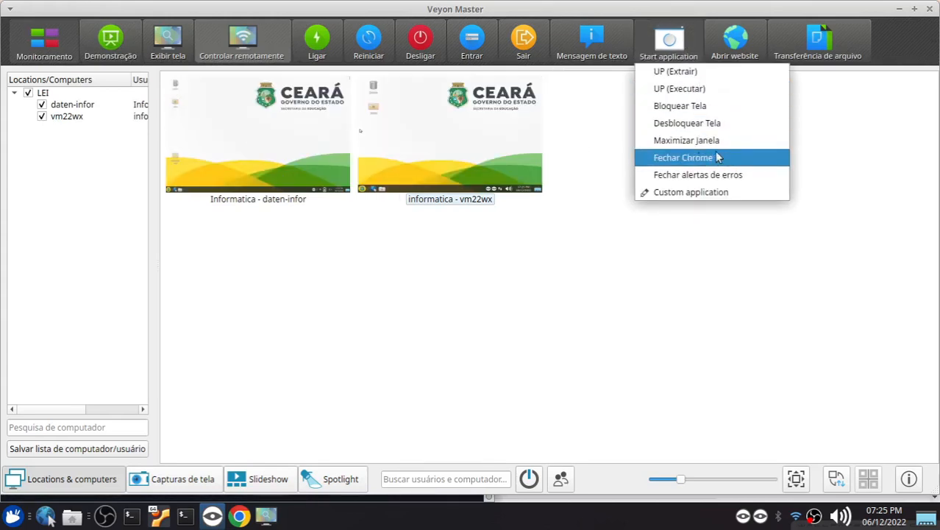
pyautogui.click(268, 141)
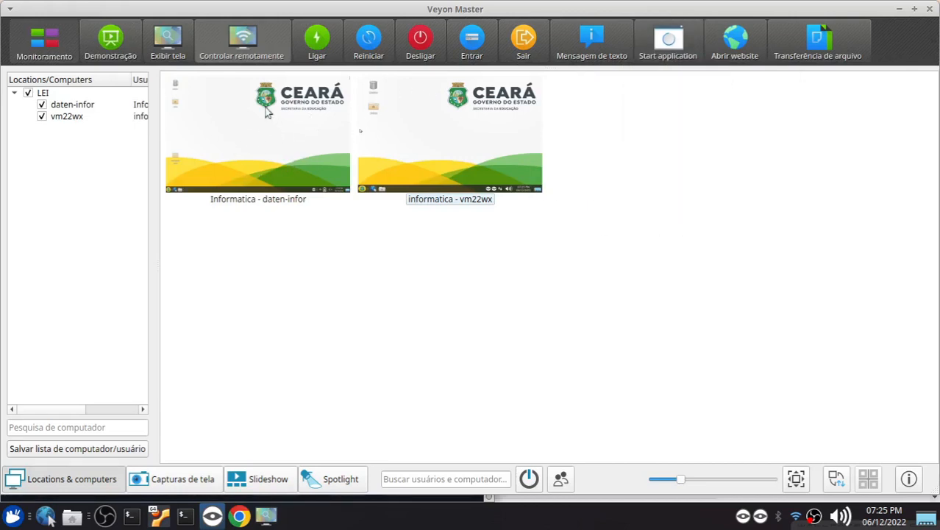
pyautogui.moveTo(619, 238); pyautogui.dragTo(338, 170)
pyautogui.click(668, 42)
pyautogui.click(692, 176)
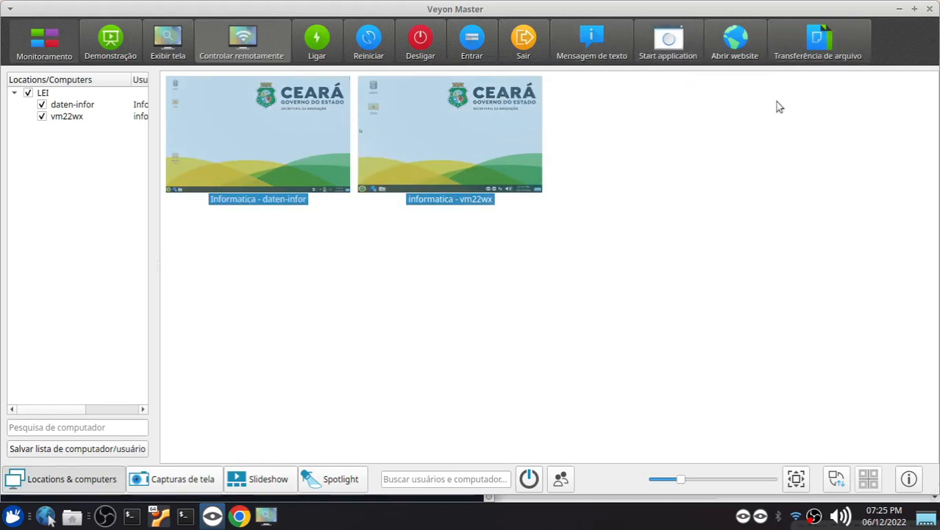
pyautogui.click(673, 46)
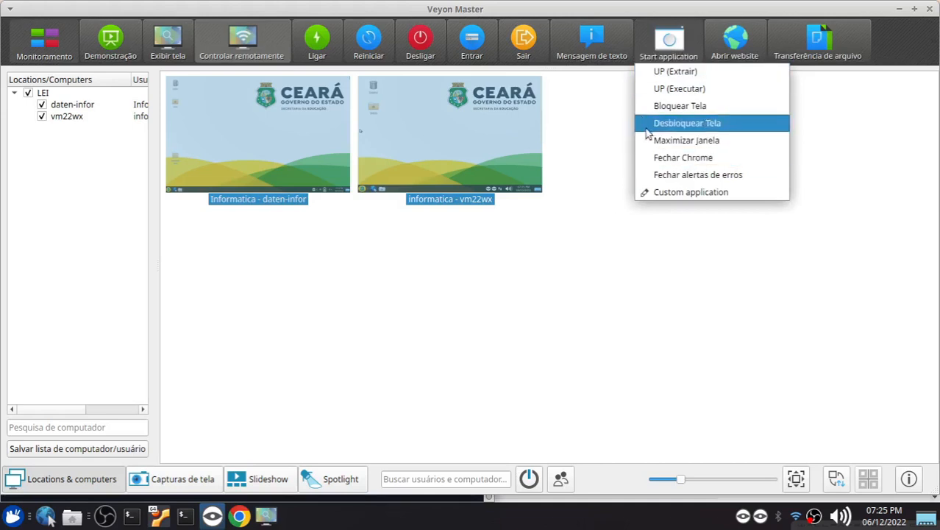
pyautogui.click(628, 223)
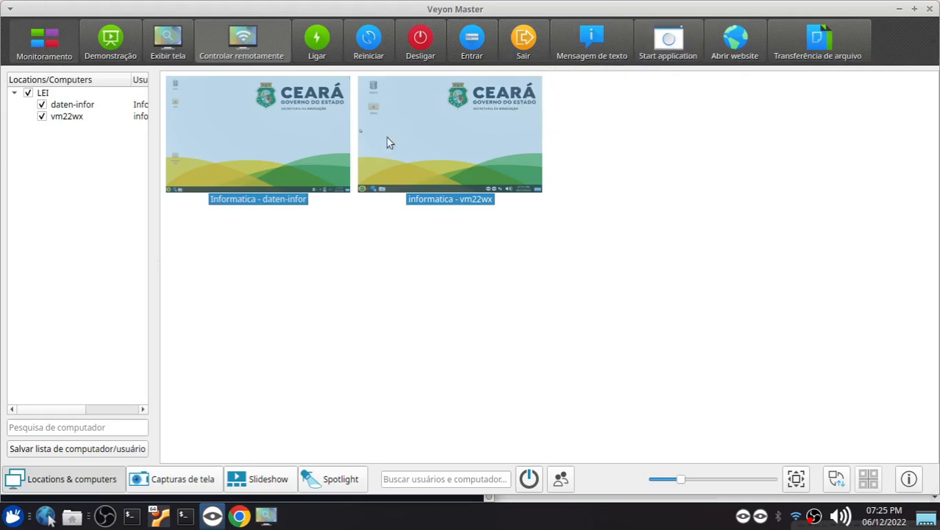
pyautogui.moveTo(410, 141)
pyautogui.click(654, 45)
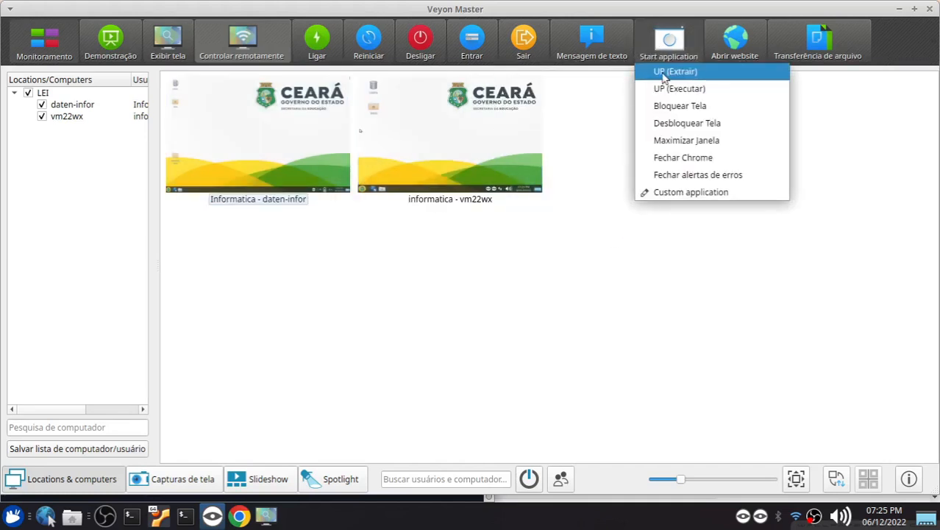
pyautogui.click(632, 279)
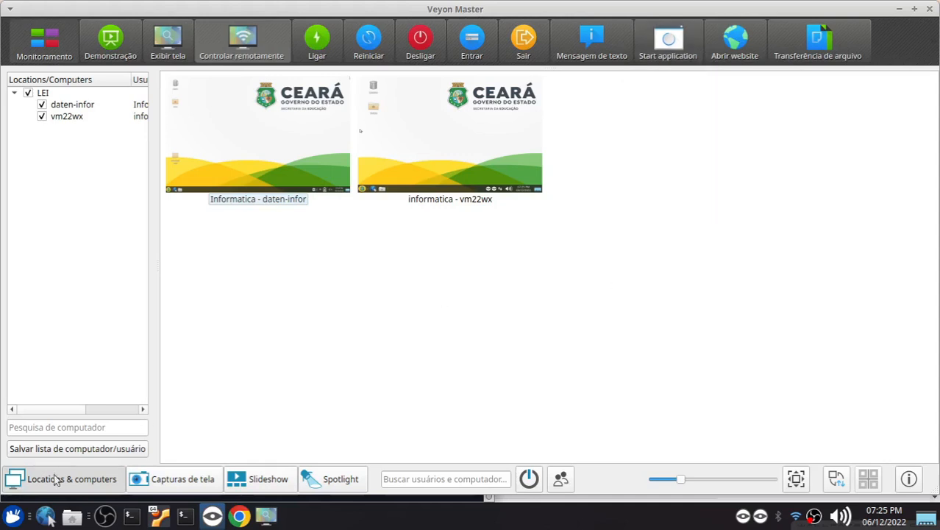
# Launch Veyon Configurator on the master computer, authenticating with the account password
pyautogui.click(13, 515)
pyautogui.moveTo(217, 372)
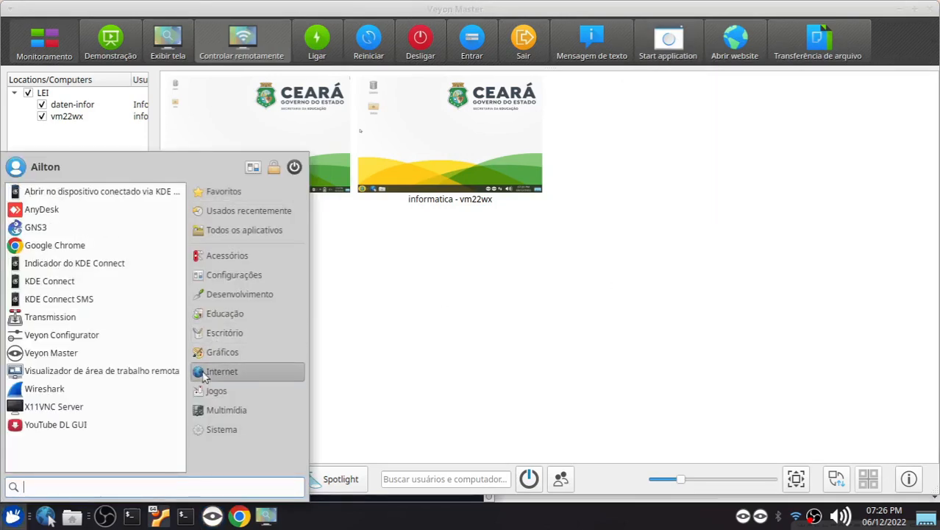
pyautogui.click(131, 335)
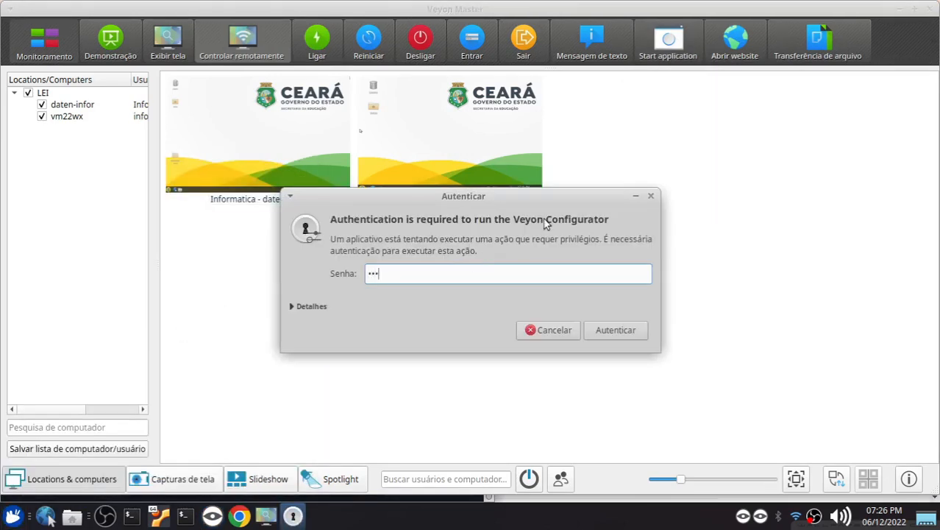
pyautogui.write('•')
pyautogui.press('Return')
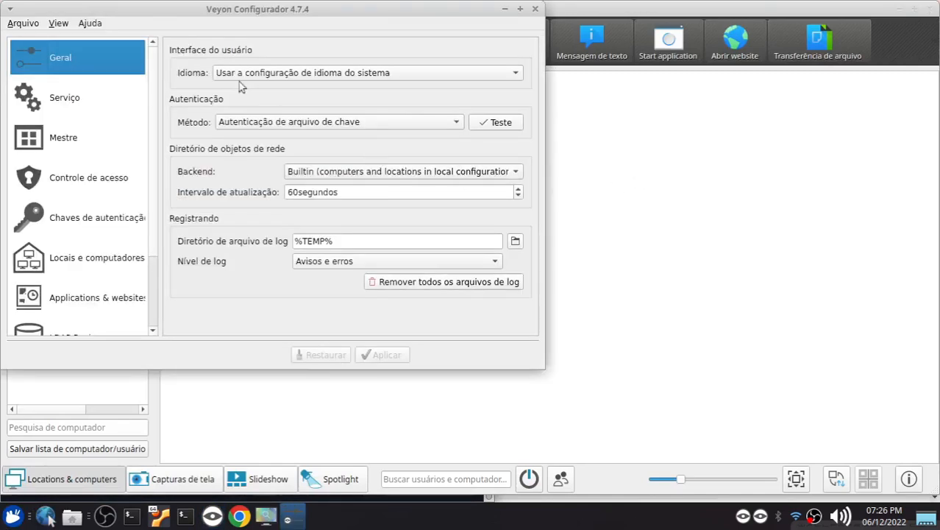
# Maximize Veyon Configurator and review the predefined applications UP (Extrair) and UP (Executar) with their paths
pyautogui.click(519, 9)
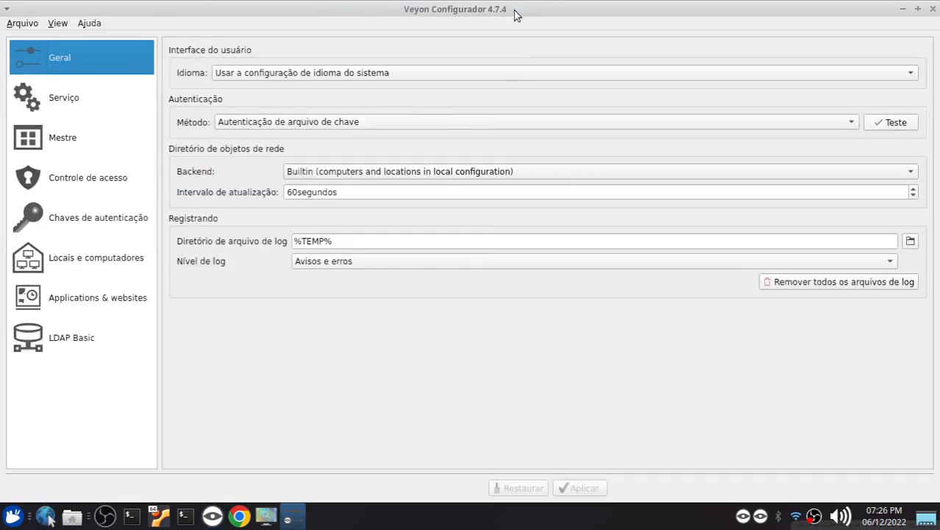
pyautogui.click(88, 298)
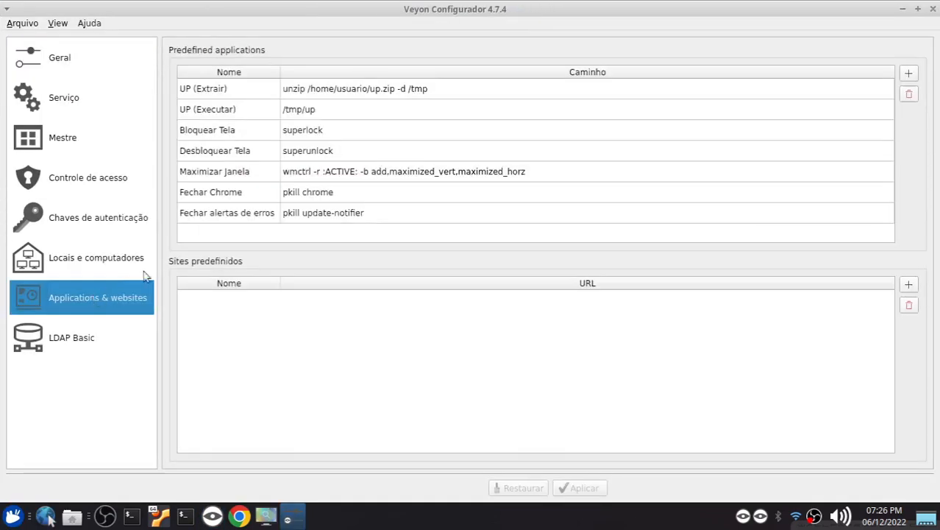
pyautogui.click(205, 90)
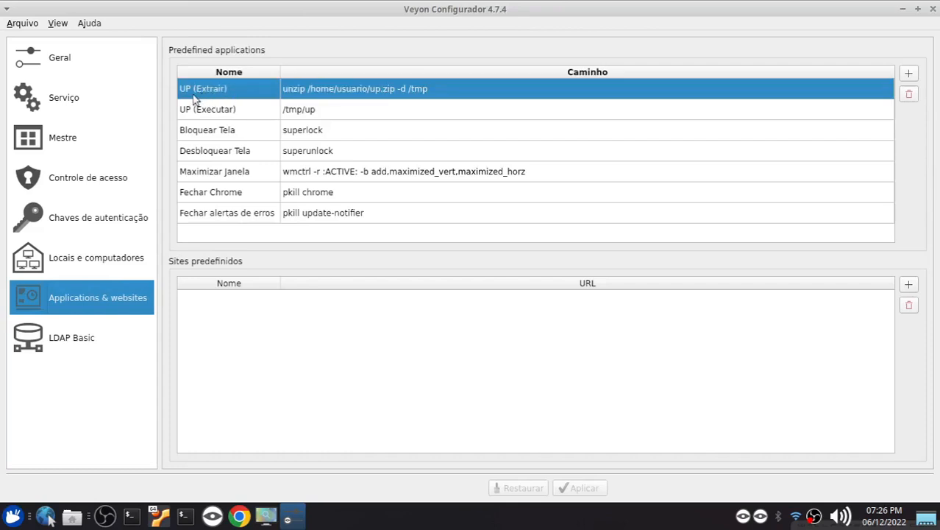
pyautogui.click(209, 114)
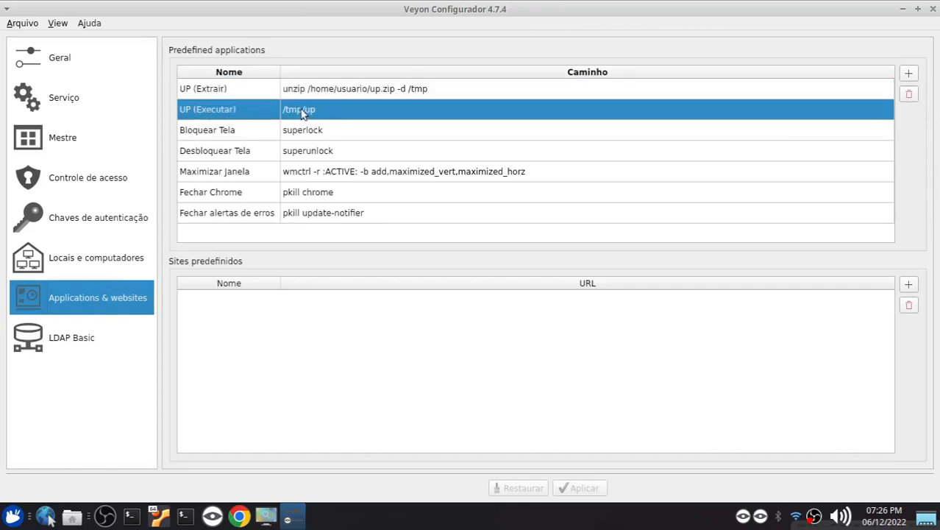
pyautogui.click(247, 94)
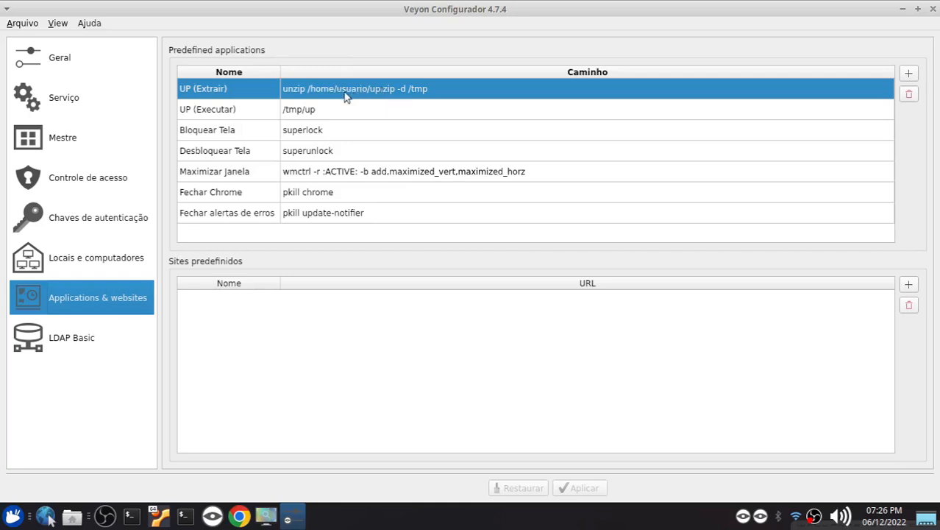
# Check the logged-in username in a new terminal on the Xubuntu 22.04 virtual machine and return to Veyon Configurator
pyautogui.click(158, 516)
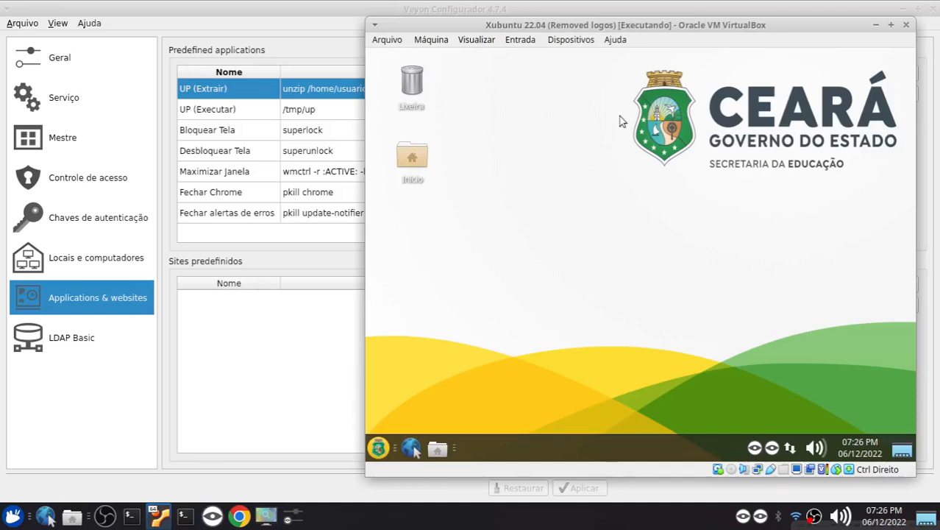
pyautogui.hotkey('ctrl', 'alt', 't')
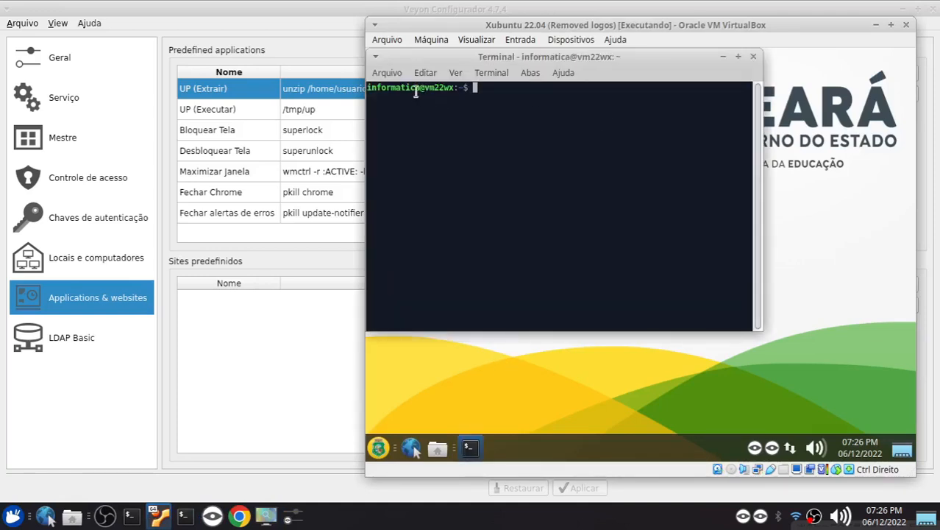
pyautogui.moveTo(418, 88); pyautogui.dragTo(370, 89)
pyautogui.click(304, 93)
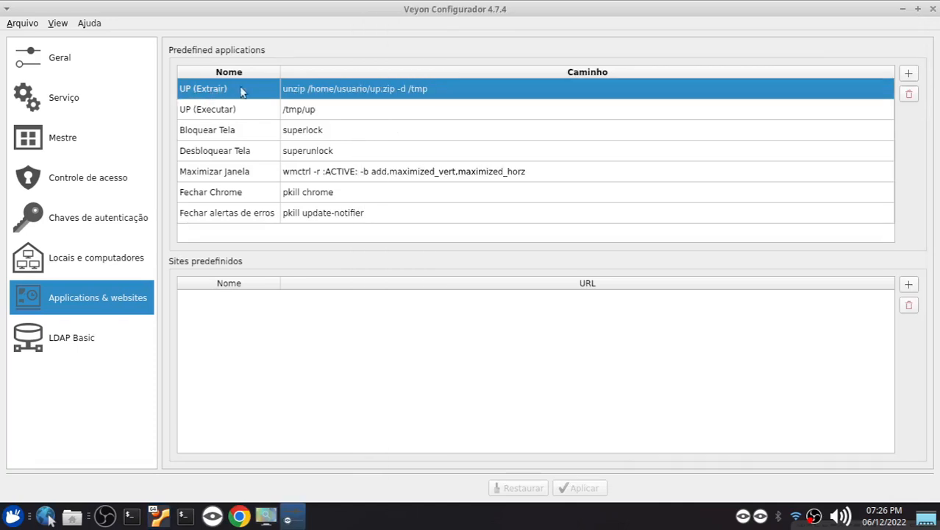
# Change the path of the predefined application UP (Extrair) to unzip /home/informatica/up.zip -d /tmp
pyautogui.doubleClick(352, 96)
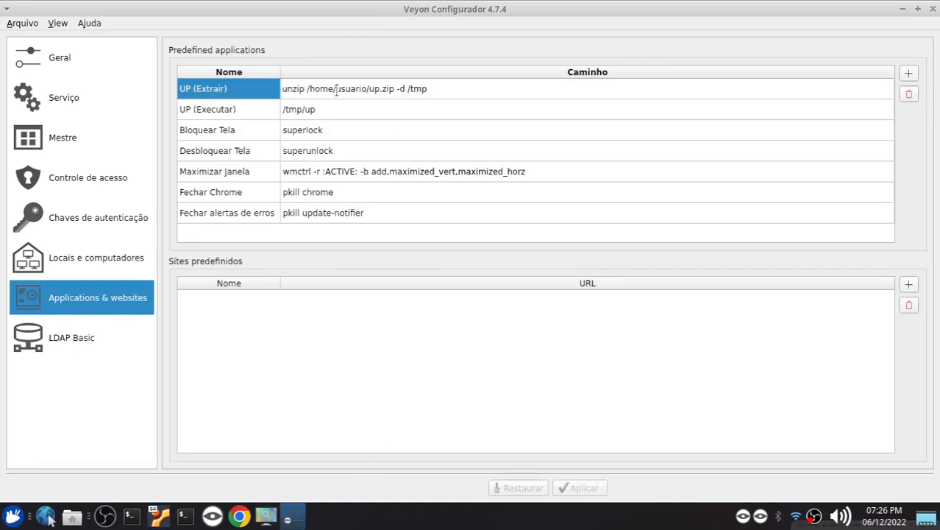
pyautogui.moveTo(335, 89); pyautogui.dragTo(367, 86)
pyautogui.press('BackSpace')
pyautogui.write('informatica')
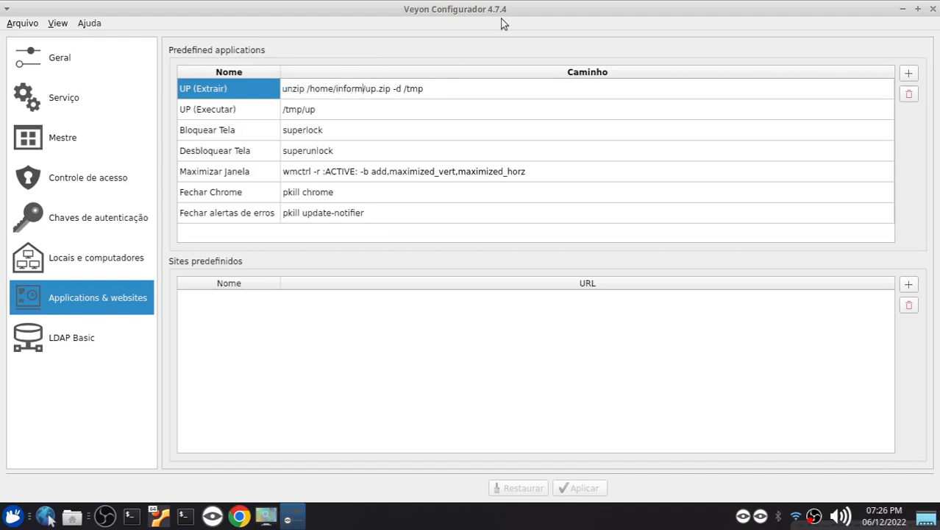
pyautogui.press('Return')
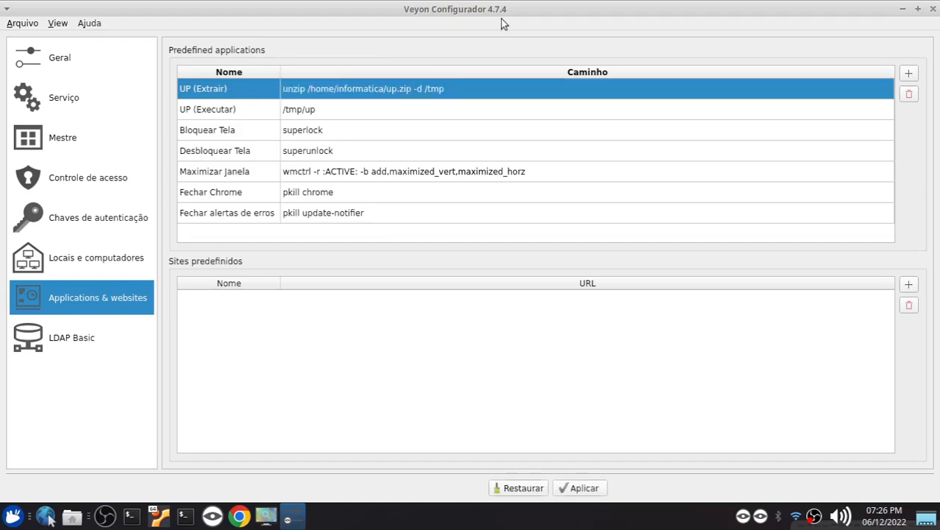
# Recheck the username folder in the UP (Extrair) path and apply the configuration changes
pyautogui.doubleClick(364, 96)
pyautogui.click(342, 89)
pyautogui.moveTo(336, 89); pyautogui.dragTo(374, 89)
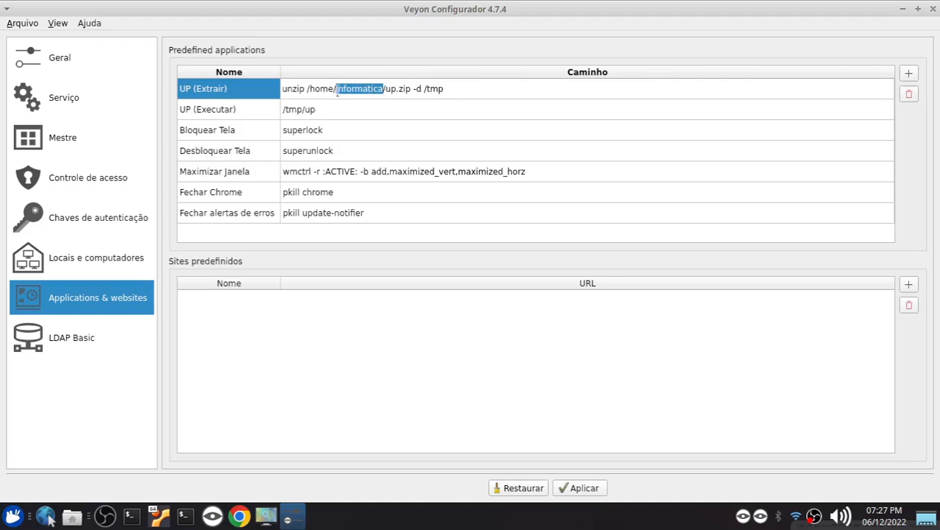
pyautogui.click(471, 89)
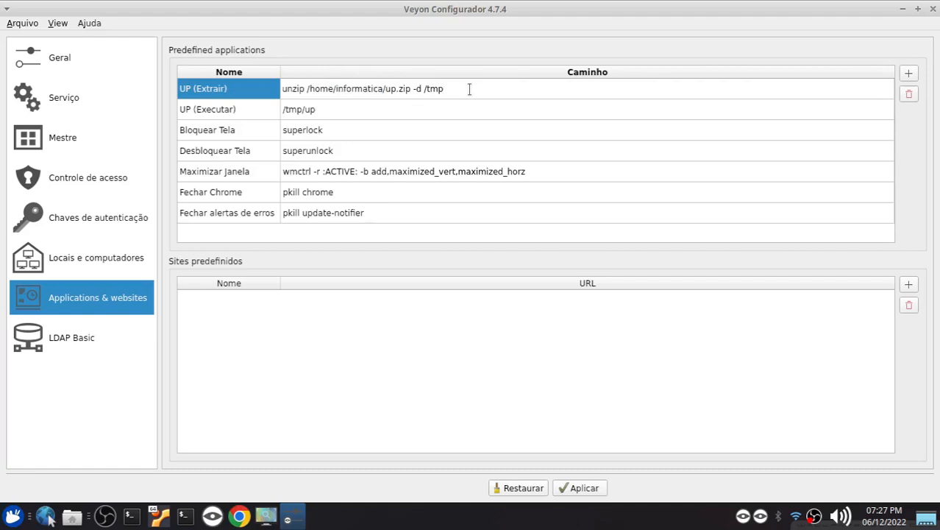
pyautogui.press('Return')
pyautogui.click(577, 486)
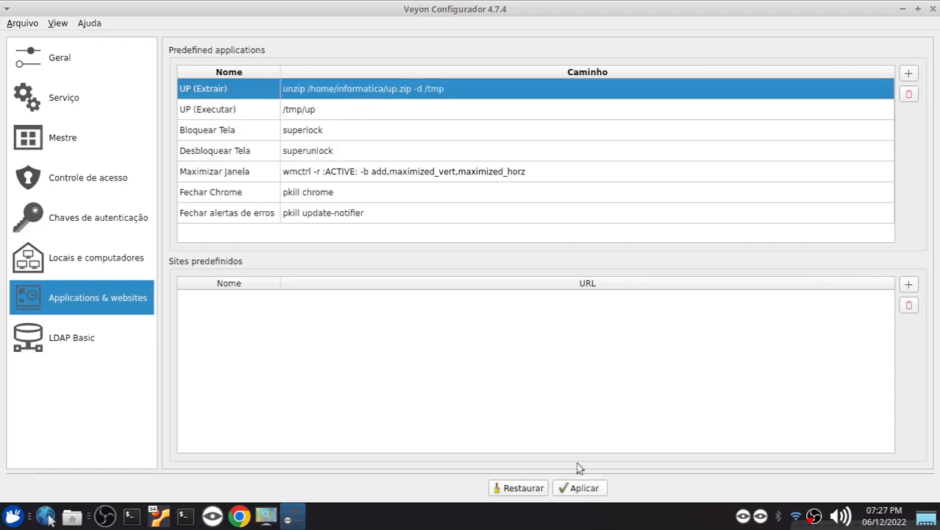
pyautogui.click(545, 249)
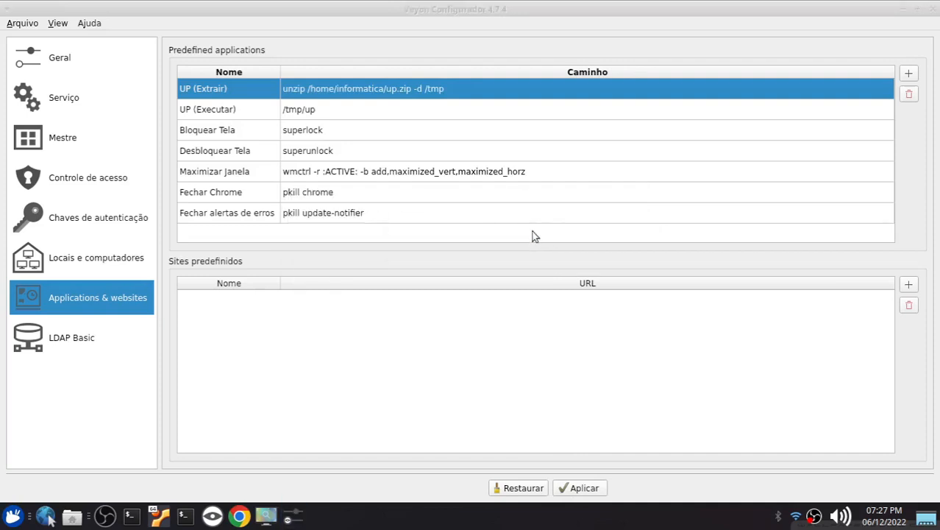
# Compare the entries UP (Extrair) and UP (Executar) to see what each one runs and in which order
pyautogui.click(208, 112)
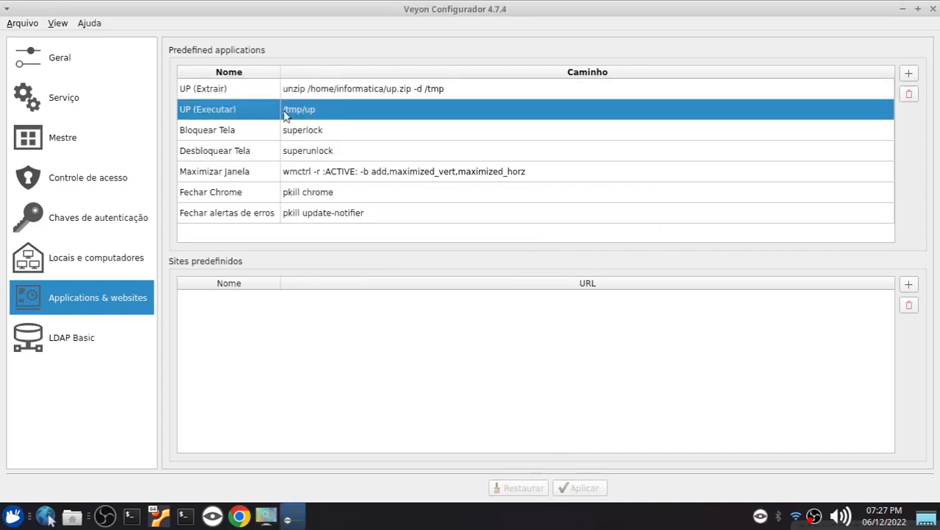
pyautogui.click(181, 91)
pyautogui.click(194, 108)
pyautogui.click(192, 89)
pyautogui.click(197, 109)
pyautogui.click(202, 91)
pyautogui.click(196, 111)
pyautogui.click(208, 92)
pyautogui.click(265, 110)
pyautogui.click(247, 90)
pyautogui.click(240, 112)
# Close Veyon Configurator, restart Veyon Master and check the predefined applications it offers to start
pyautogui.click(929, 8)
pyautogui.click(190, 326)
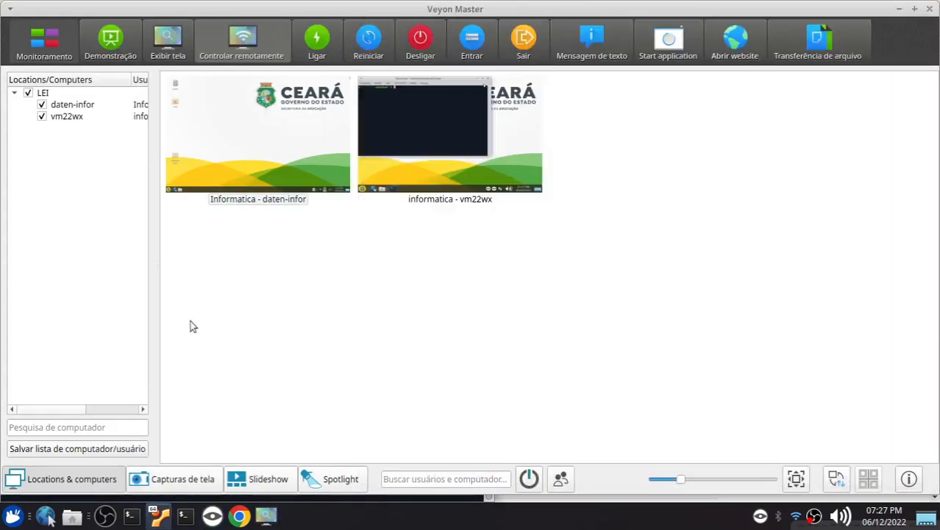
pyautogui.click(929, 9)
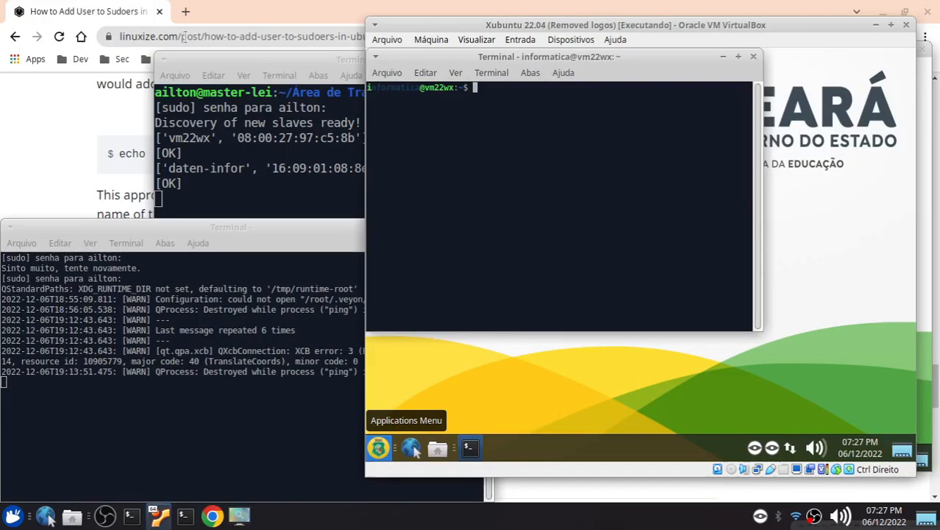
pyautogui.click(15, 515)
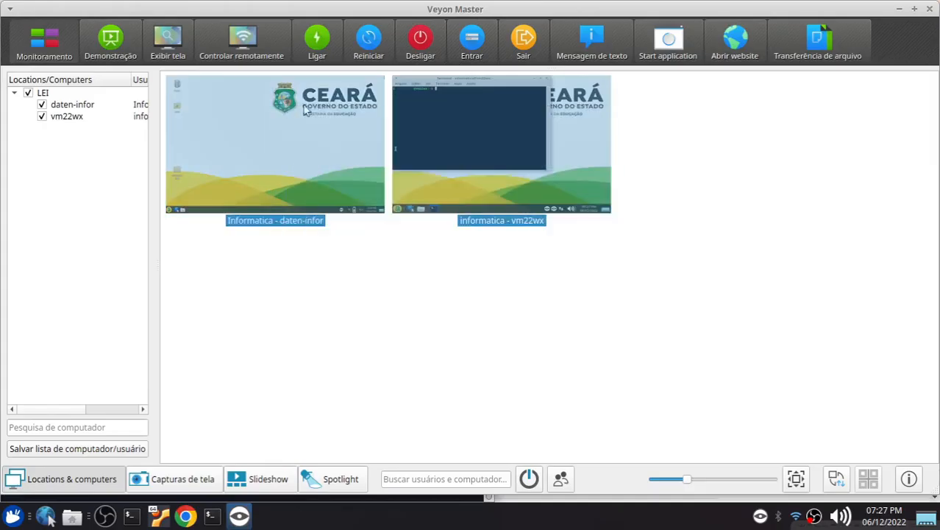
pyautogui.click(667, 44)
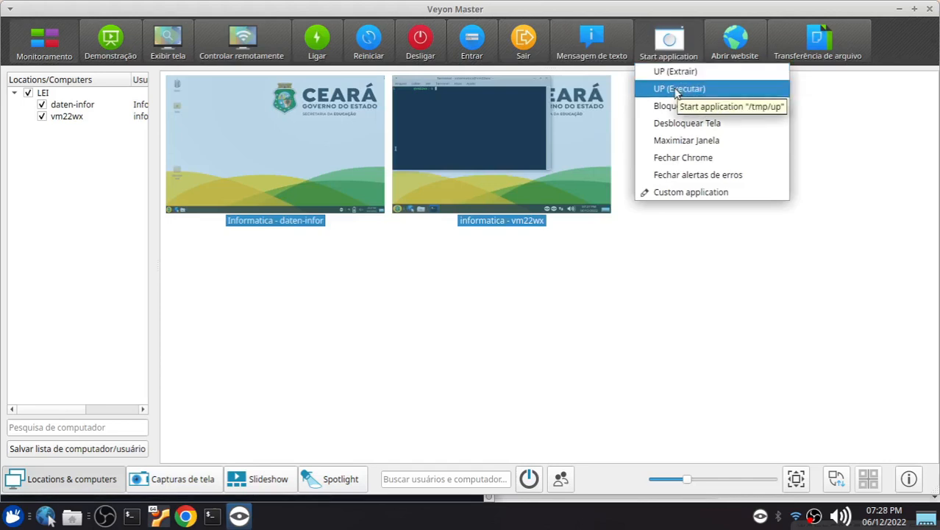
pyautogui.click(596, 332)
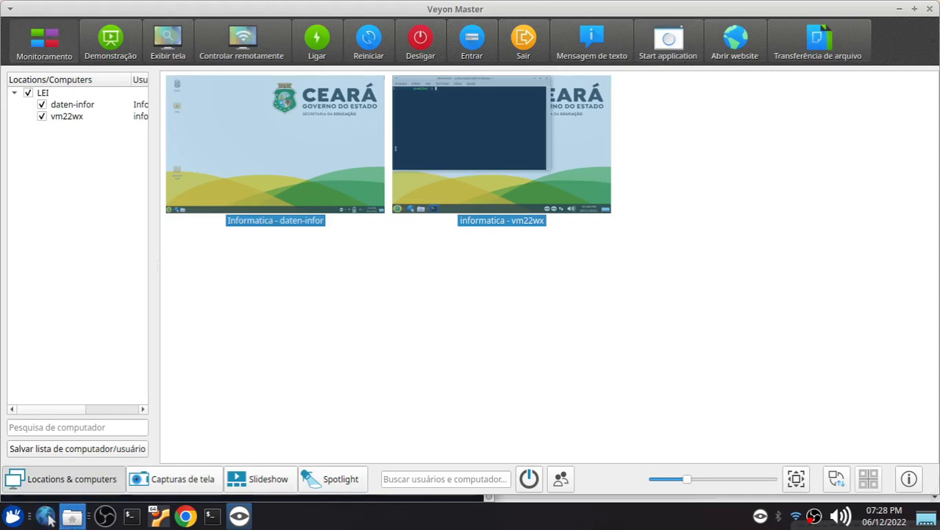
# Browse to the UP folder in Área de Trabalho/auto-veyon-main/master with the file manager and list its contents in detailed view, selecting Instalar superlock
pyautogui.click(77, 523)
pyautogui.click(69, 122)
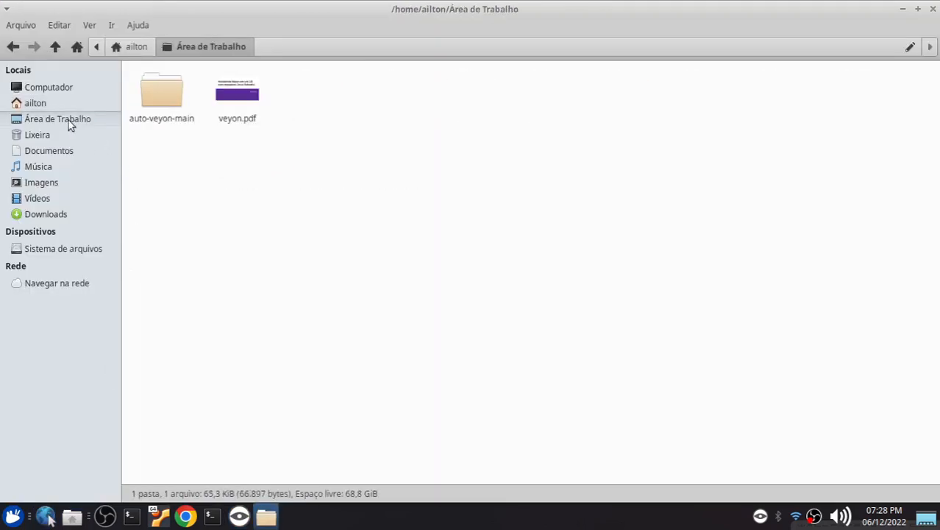
pyautogui.doubleClick(173, 103)
pyautogui.doubleClick(147, 89)
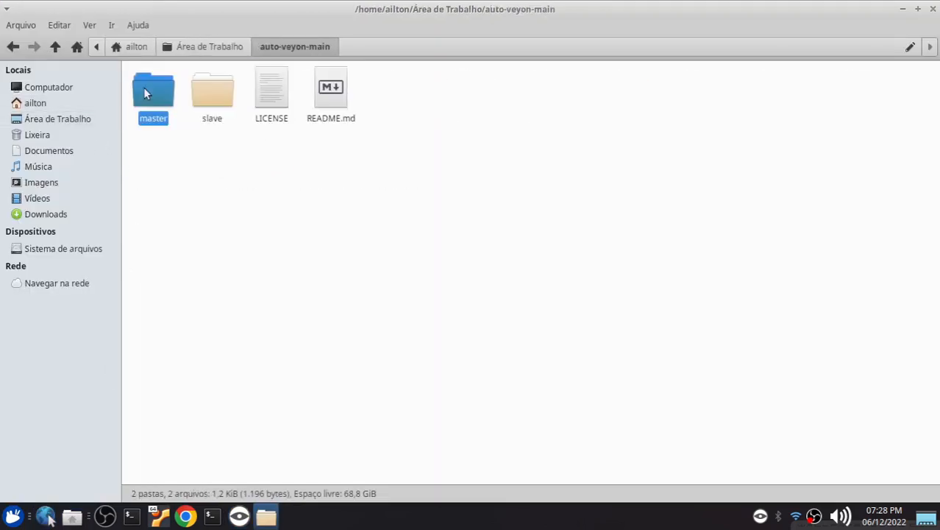
pyautogui.click(163, 100)
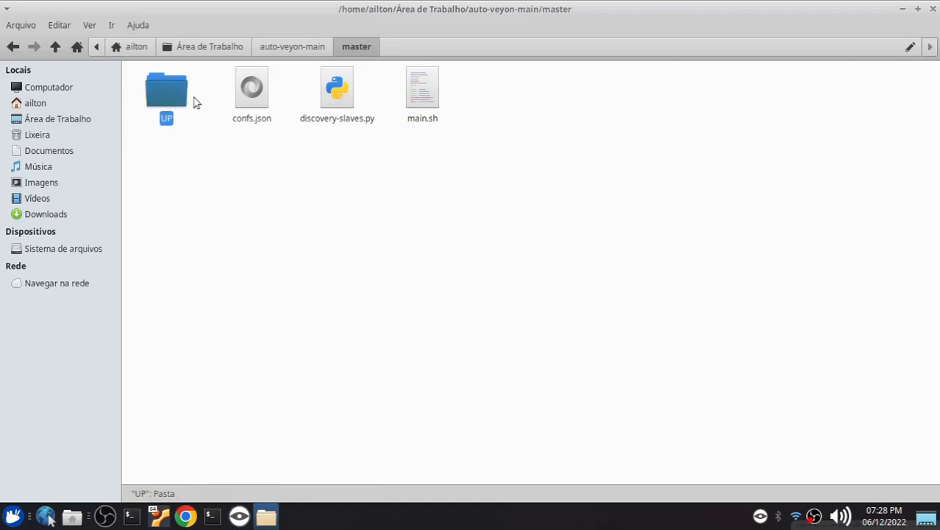
pyautogui.click(177, 137)
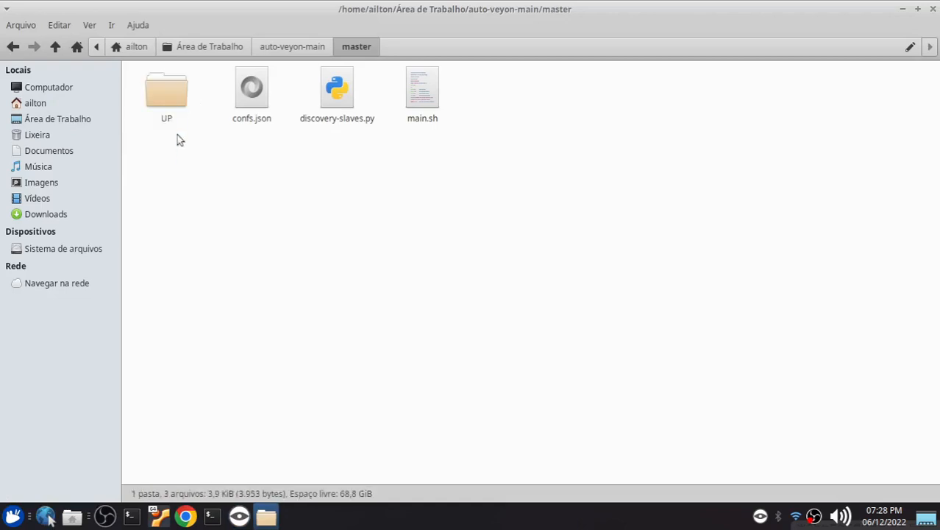
pyautogui.doubleClick(166, 99)
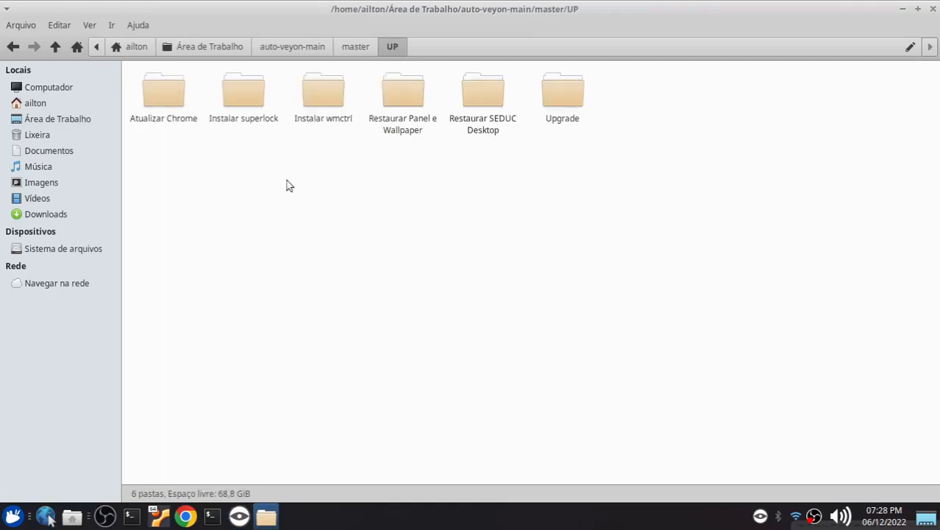
pyautogui.hotkey('ctrl', '2')
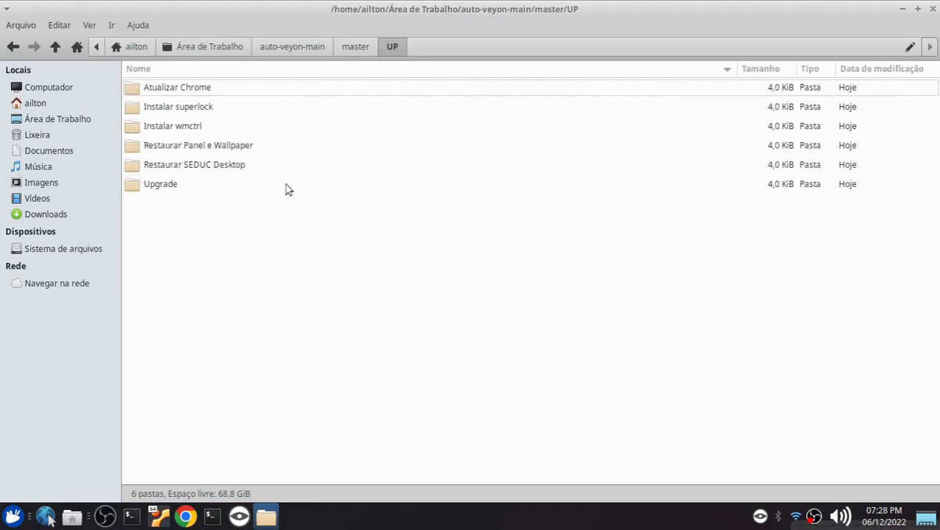
pyautogui.click(201, 111)
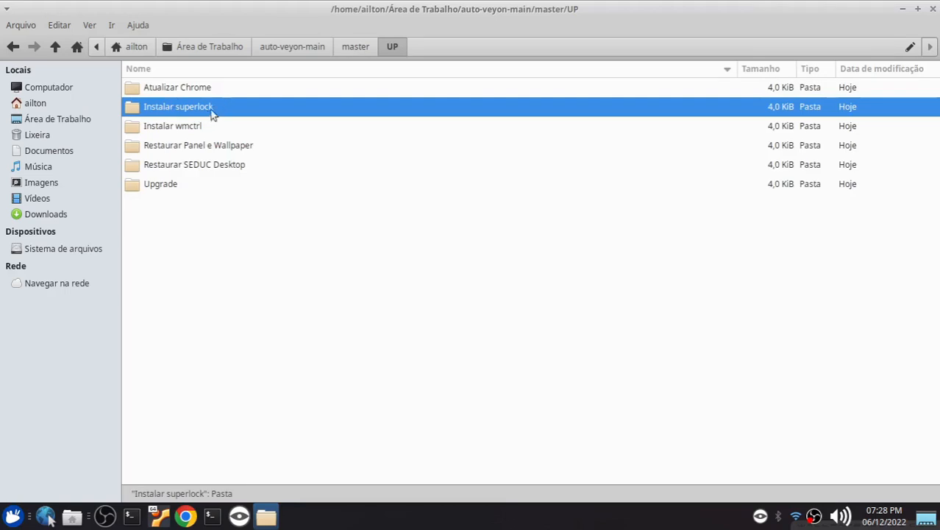
# Close the terminal window on the Xubuntu 22.04 virtual machine and return to the master's file manager
pyautogui.click(161, 518)
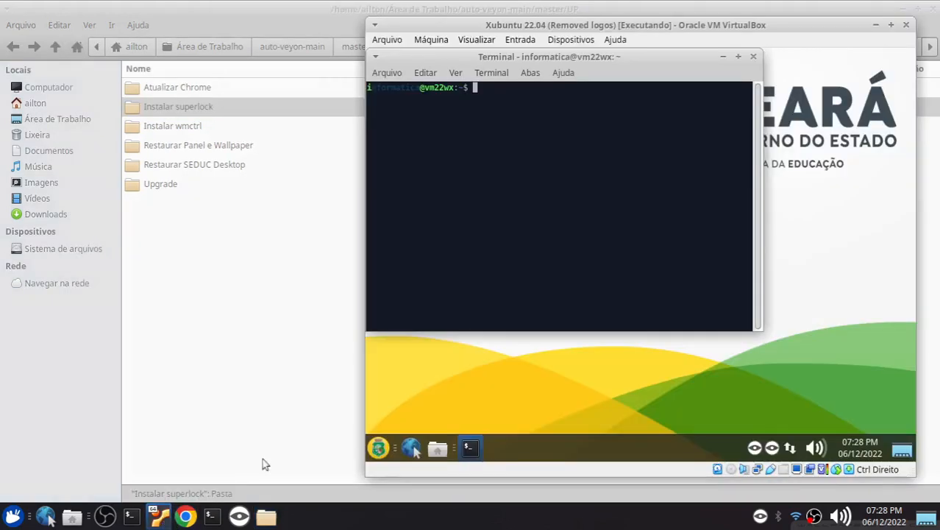
pyautogui.click(753, 56)
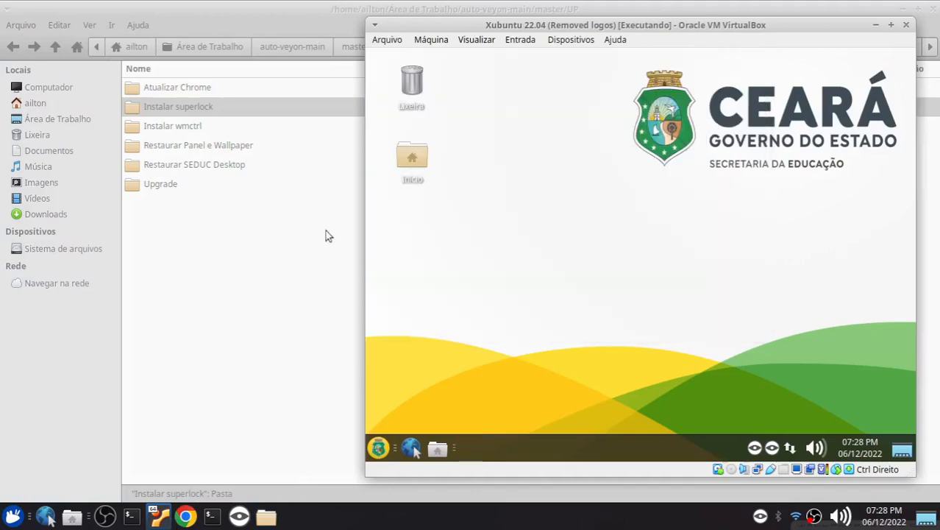
pyautogui.click(291, 297)
# Select daten-infor and vm22wx in Veyon Master and start a file transfer to them
pyautogui.click(239, 515)
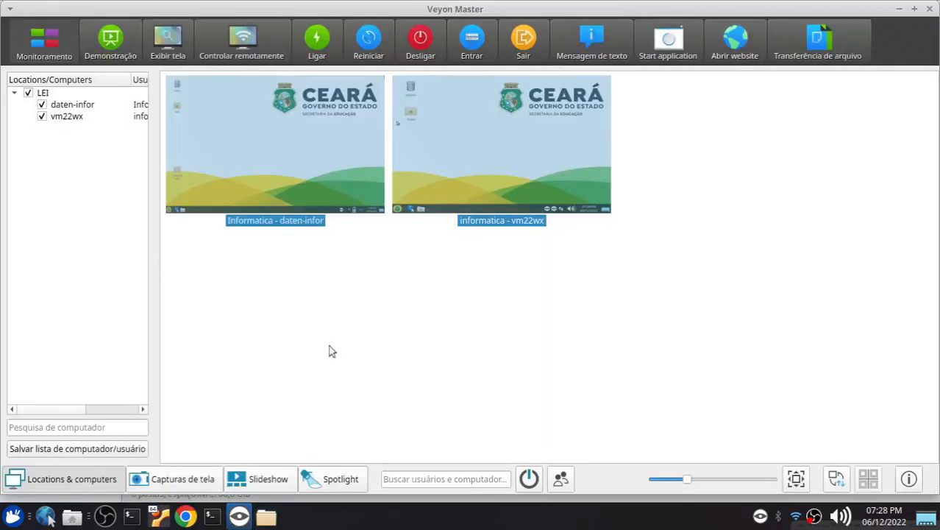
pyautogui.moveTo(557, 263); pyautogui.dragTo(289, 126)
pyautogui.click(824, 58)
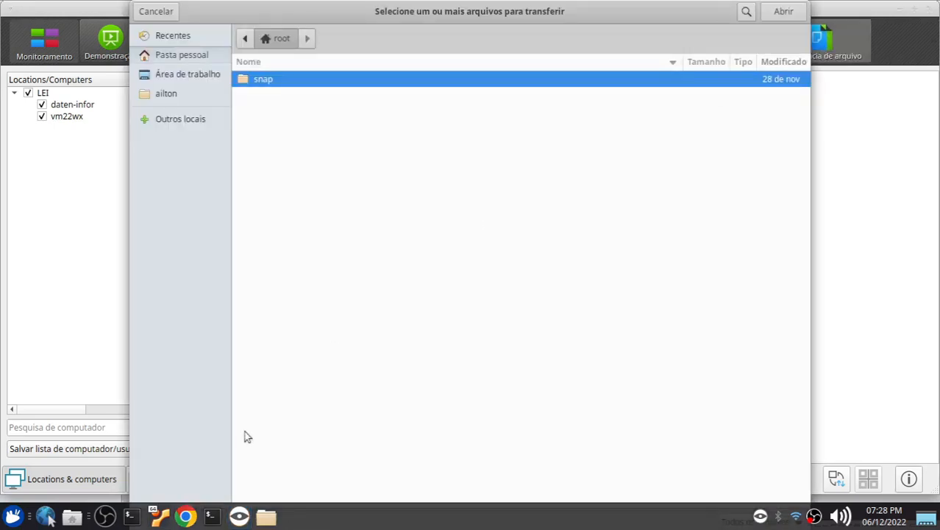
# Switch to the file manager and open the up script in the Instalar superlock folder with Mousepad
pyautogui.click(266, 516)
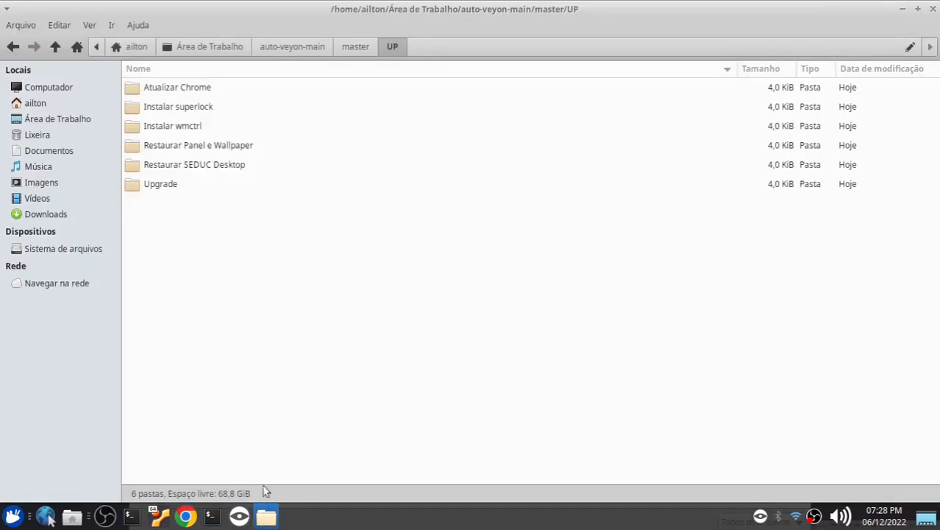
pyautogui.click(146, 110)
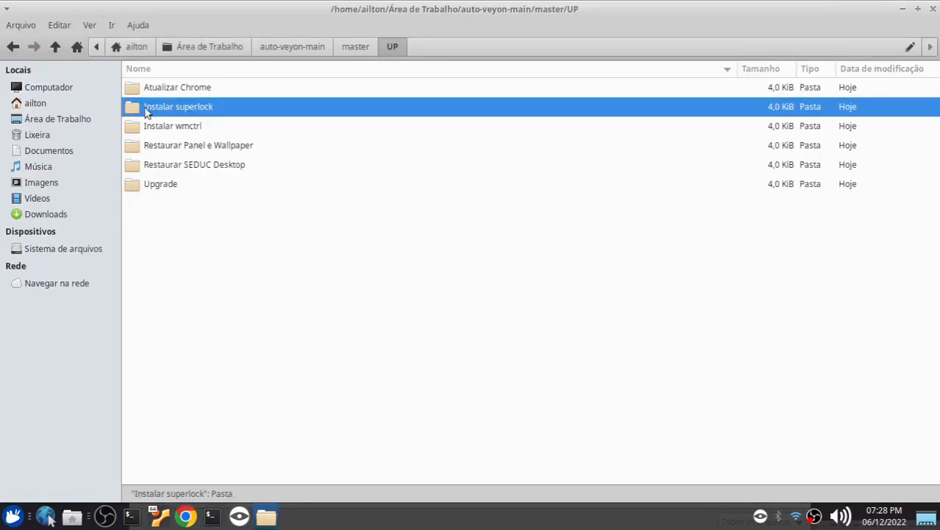
pyautogui.doubleClick(173, 110)
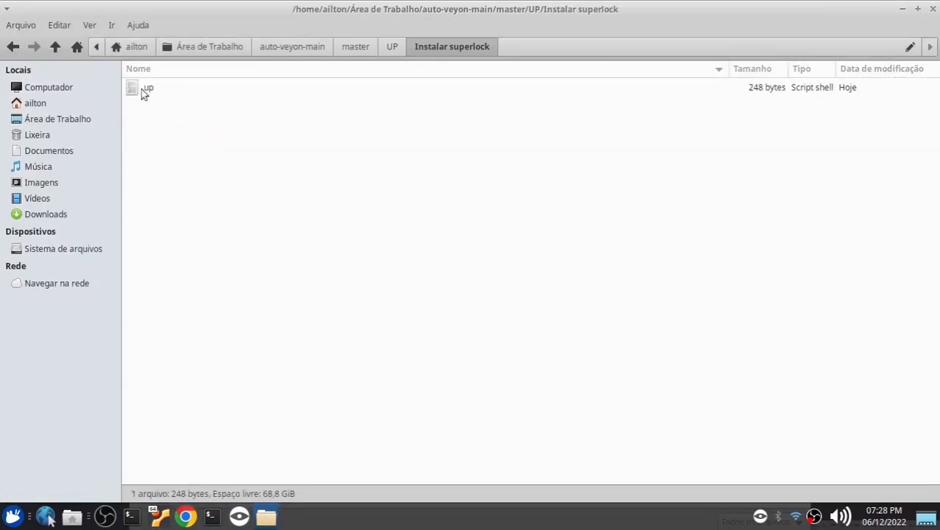
pyautogui.click(140, 89)
pyautogui.rightClick(134, 88)
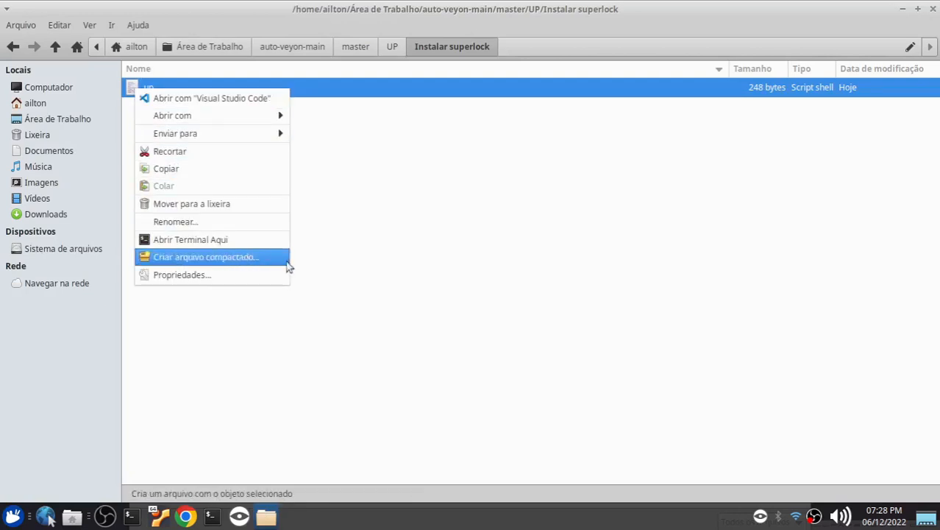
pyautogui.moveTo(289, 122)
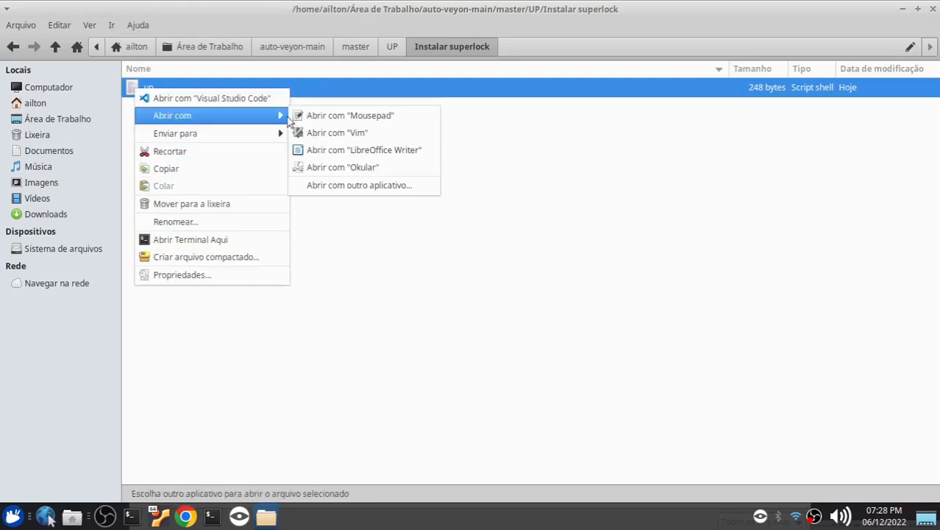
pyautogui.click(342, 118)
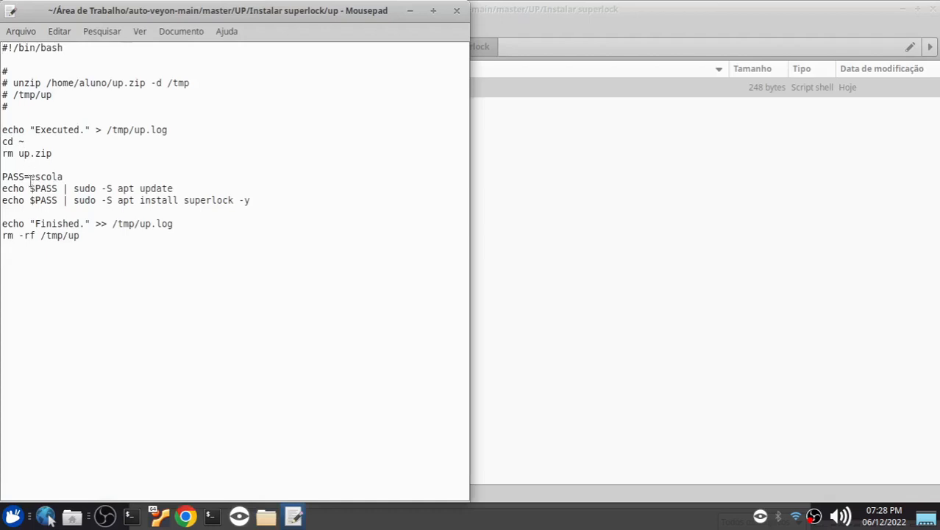
# Replace the PASS value in the superlock script with the slaves' account password, save the script and close the editor
pyautogui.moveTo(31, 177); pyautogui.dragTo(74, 177)
pyautogui.write('123')
pyautogui.moveTo(46, 177); pyautogui.dragTo(29, 177)
pyautogui.moveTo(3, 68); pyautogui.dragTo(16, 105)
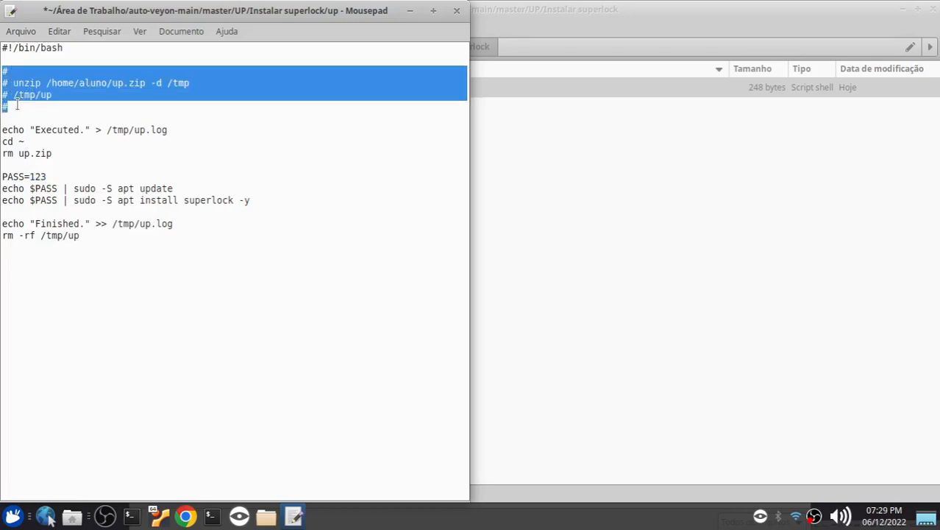
pyautogui.click(87, 85)
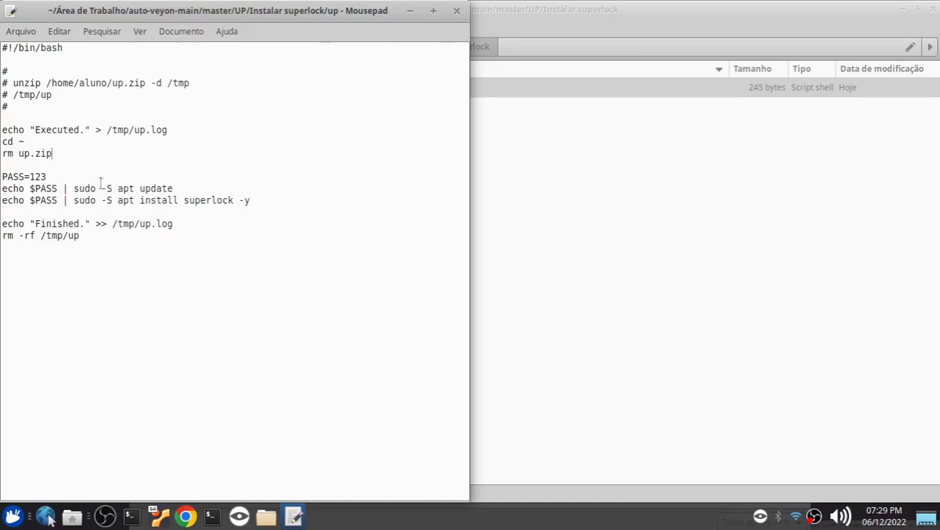
pyautogui.moveTo(48, 176); pyautogui.dragTo(18, 177)
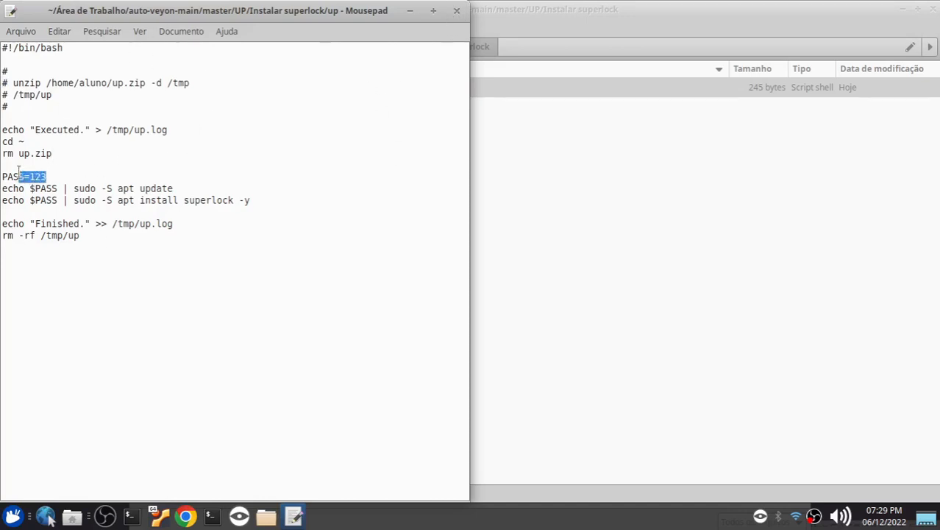
pyautogui.click(457, 11)
# Compress the up script into up.zip inside the Instalar superlock folder
pyautogui.click(213, 150)
pyautogui.rightClick(145, 88)
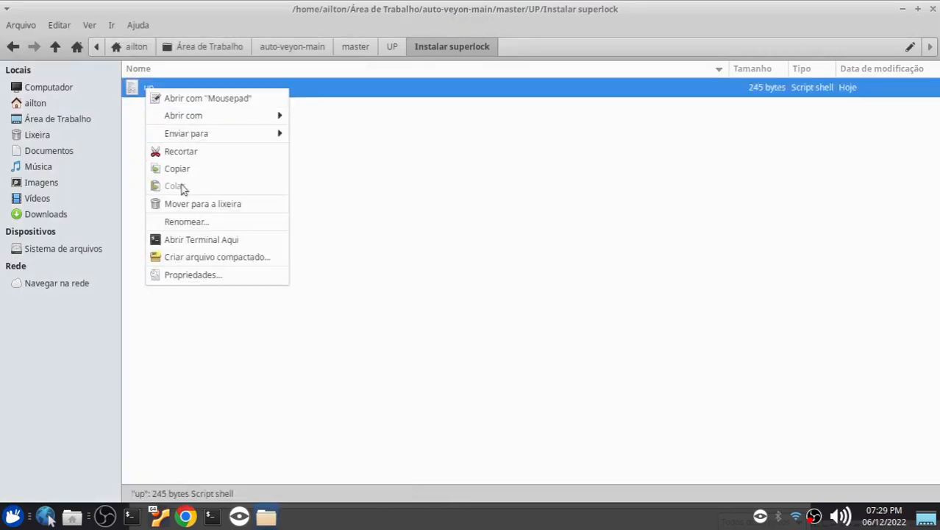
pyautogui.click(206, 254)
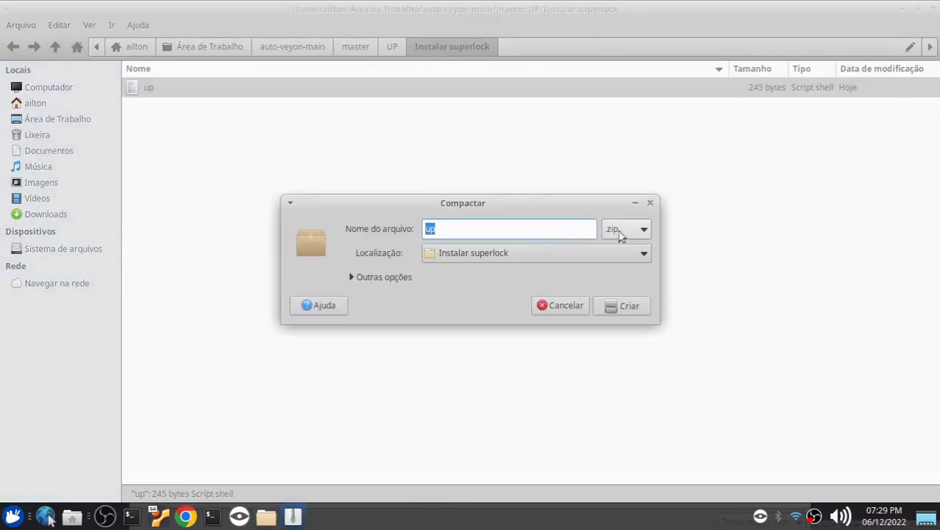
pyautogui.click(624, 309)
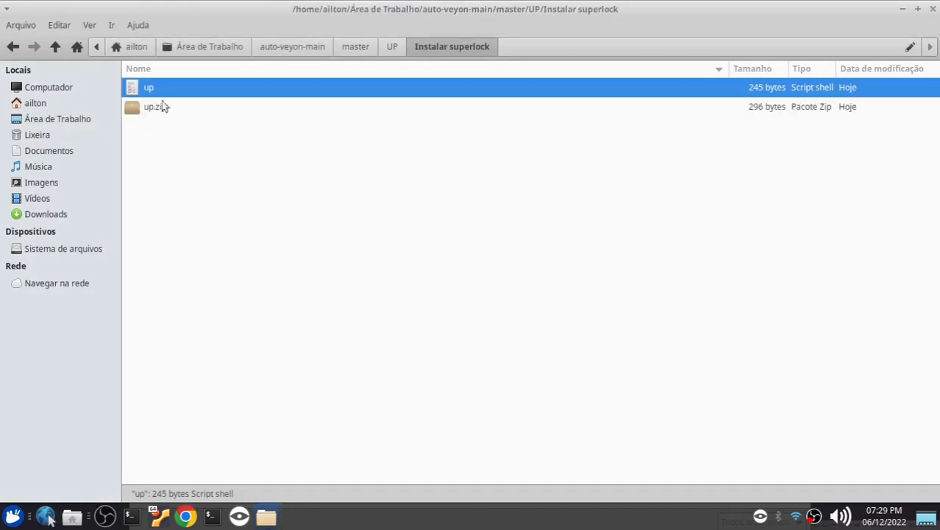
pyautogui.click(217, 360)
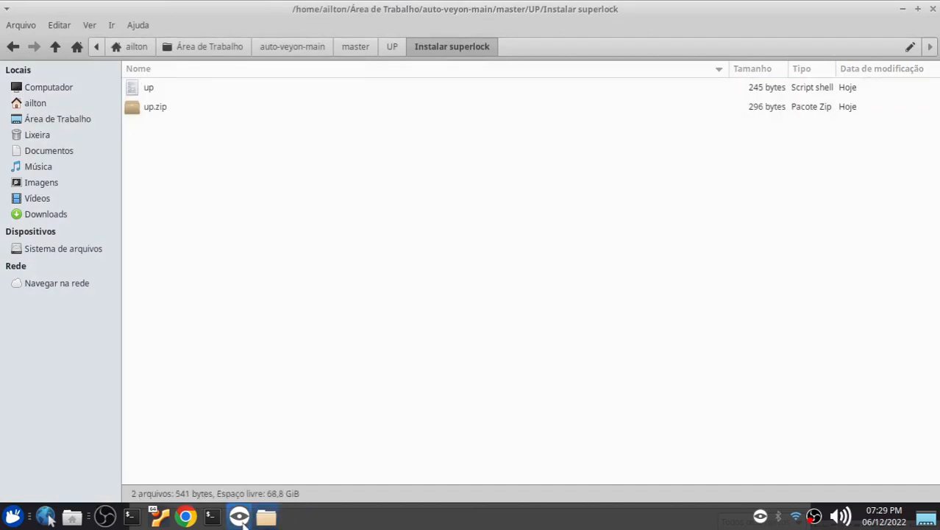
# Return to Veyon Master, cancel the pending file selection, select daten-infor and vm22wx and start a new file transfer
pyautogui.click(239, 516)
pyautogui.click(157, 12)
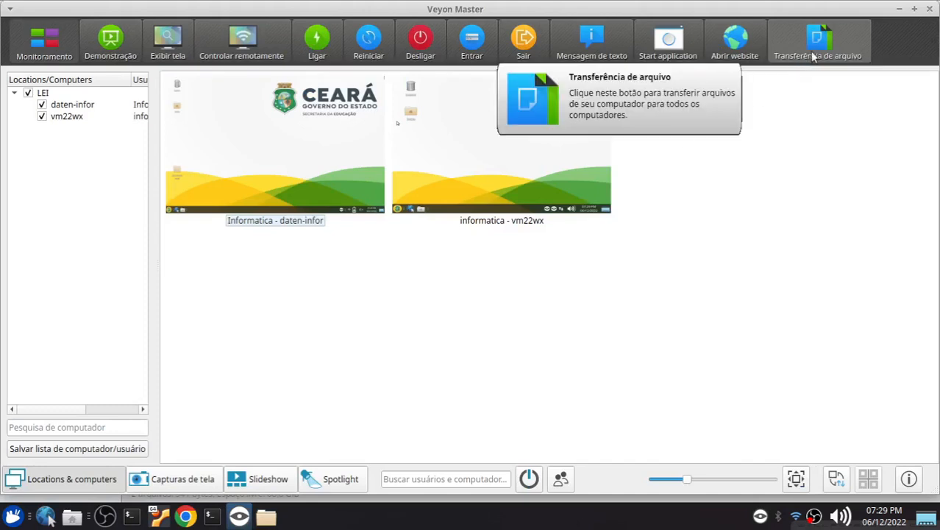
pyautogui.moveTo(702, 284); pyautogui.dragTo(360, 161)
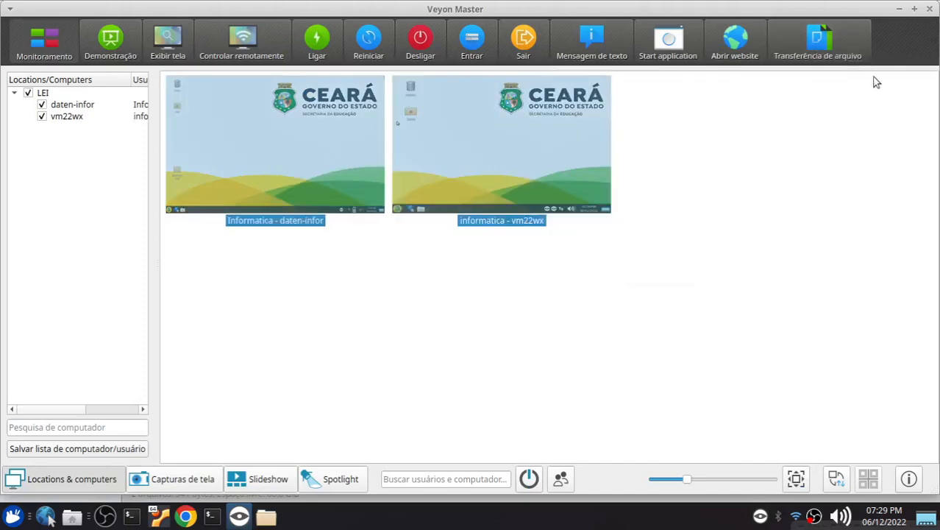
pyautogui.click(831, 53)
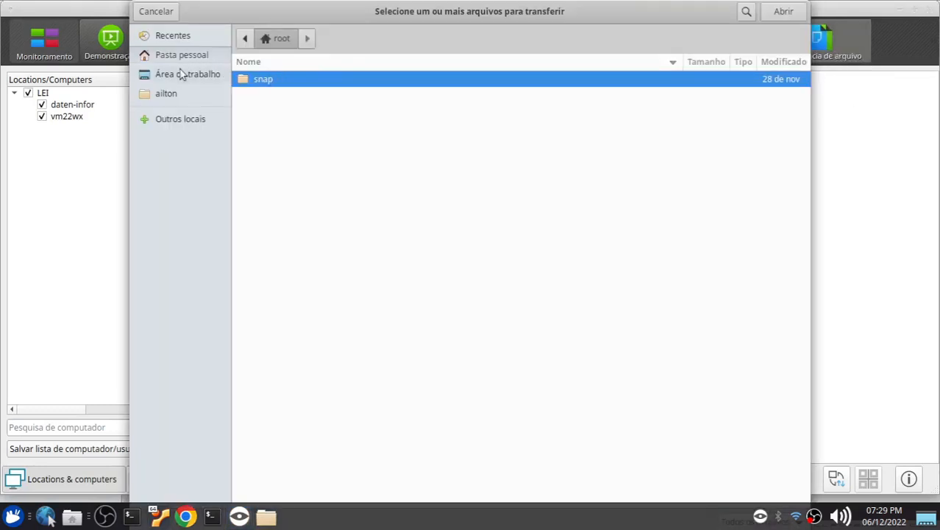
# Browse from the file system root through the home folder to Área de Trabalho/auto-veyon-main/master/UP/Instalar superlock for the file to transfer
pyautogui.click(244, 40)
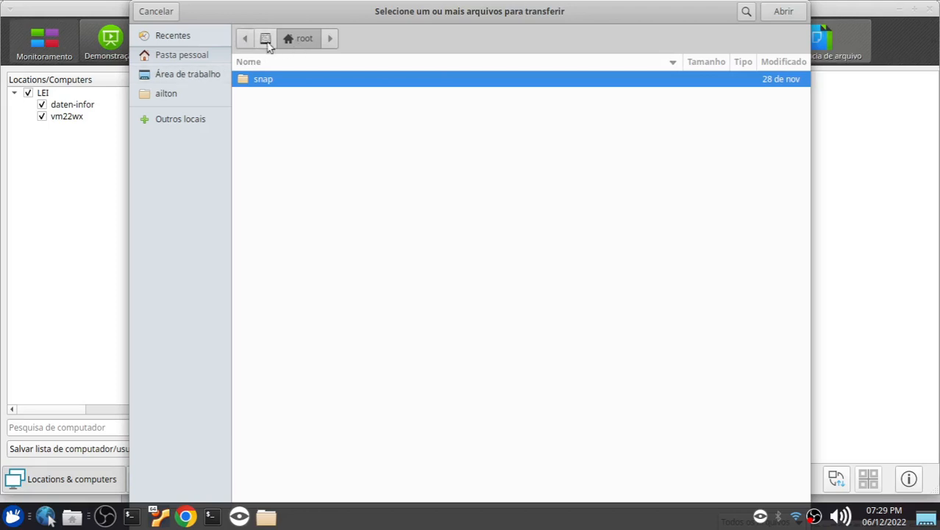
pyautogui.click(266, 40)
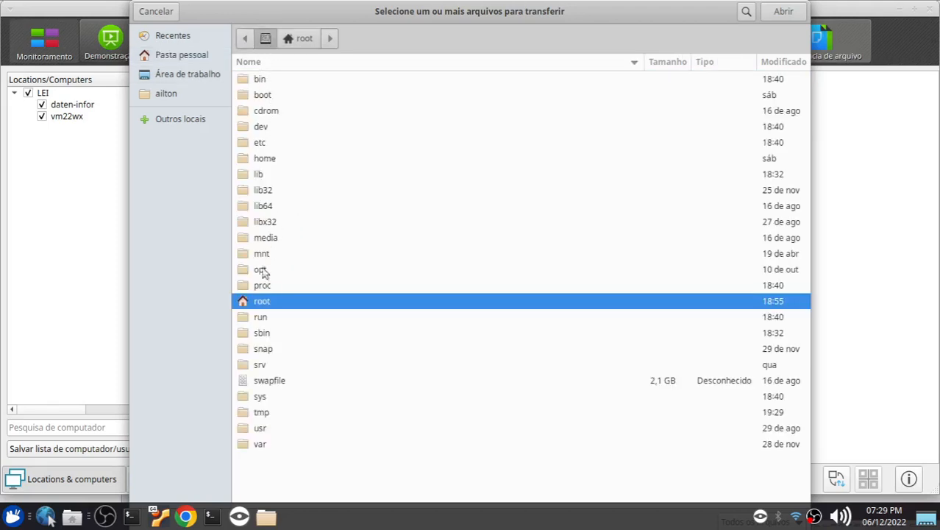
pyautogui.doubleClick(265, 159)
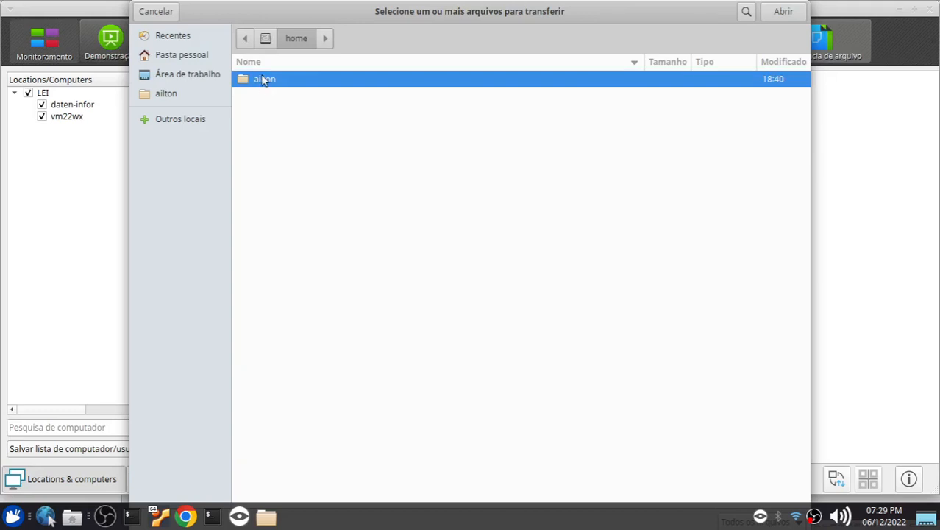
pyautogui.doubleClick(263, 80)
pyautogui.doubleClick(268, 82)
pyautogui.doubleClick(271, 83)
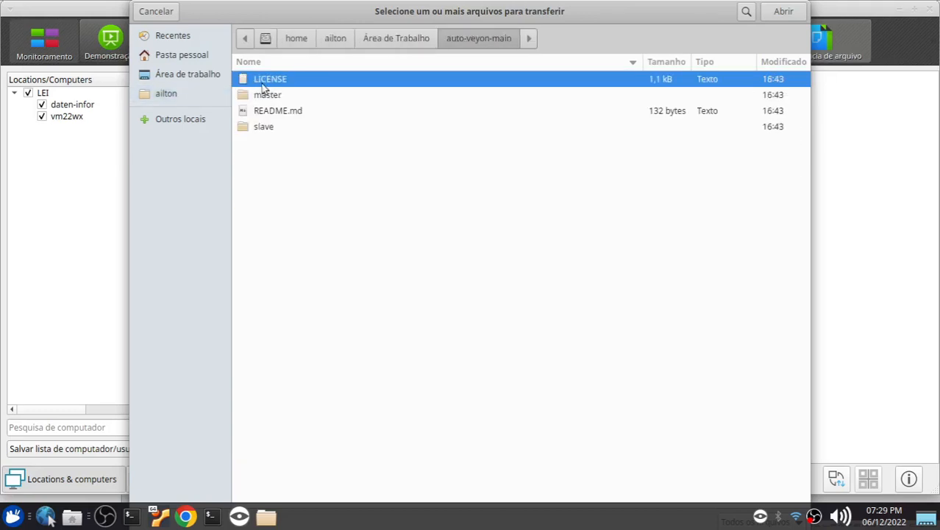
pyautogui.doubleClick(265, 96)
pyautogui.doubleClick(262, 130)
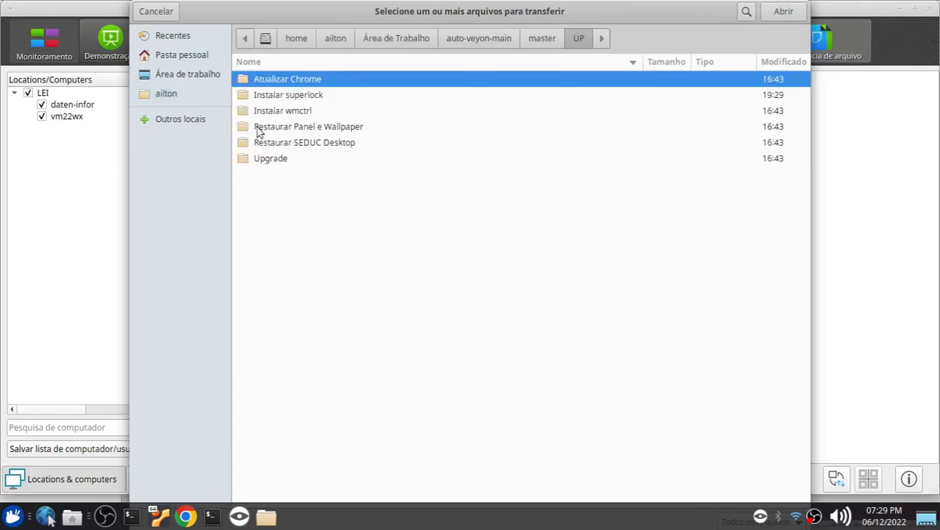
pyautogui.doubleClick(293, 94)
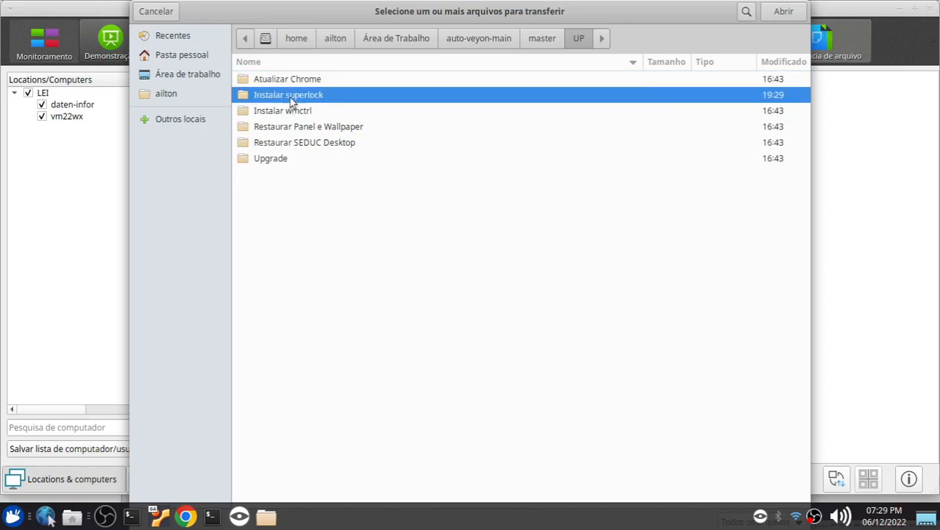
# Choose up.zip, transfer it to both computers with the Apenas transferir option and close the transfer dialog
pyautogui.click(256, 99)
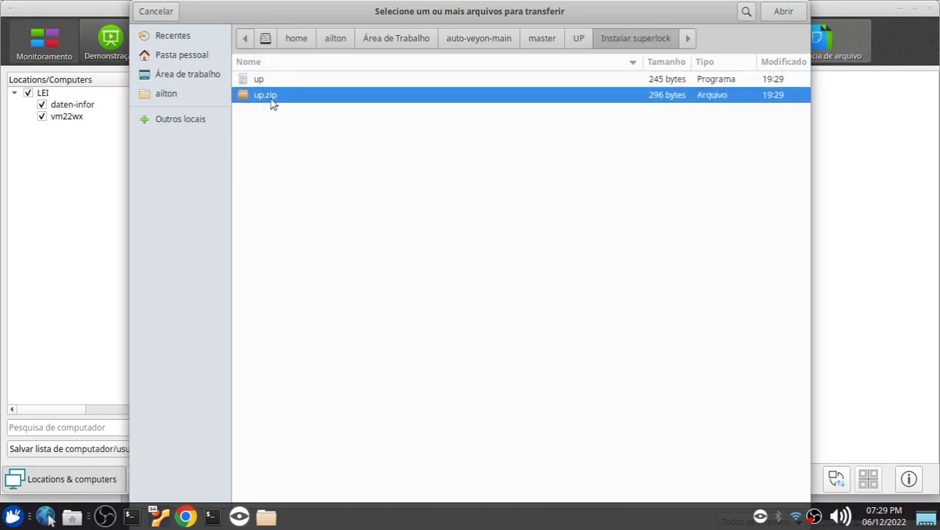
pyautogui.doubleClick(271, 103)
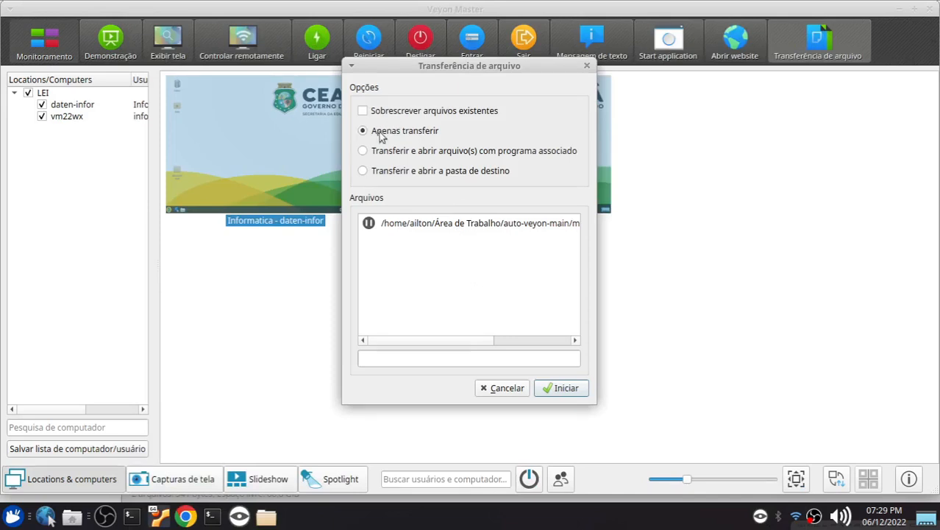
pyautogui.click(568, 389)
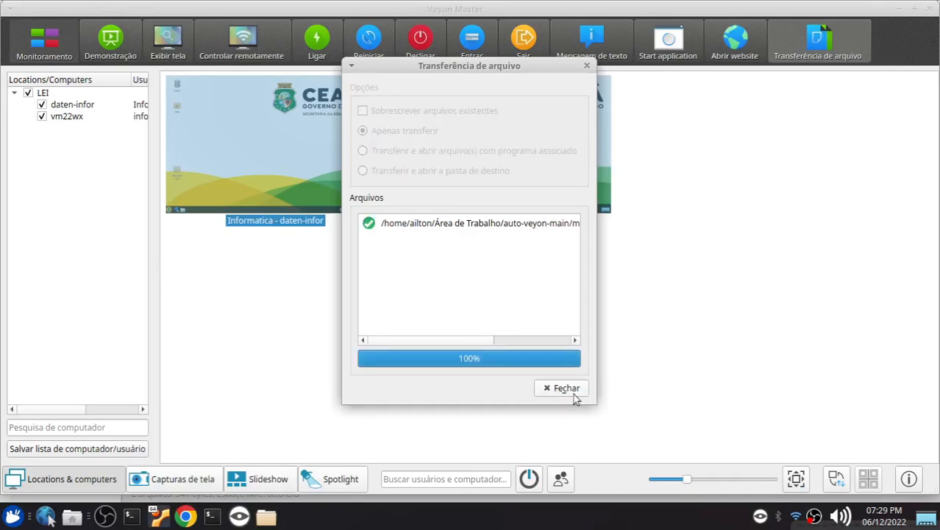
pyautogui.click(573, 393)
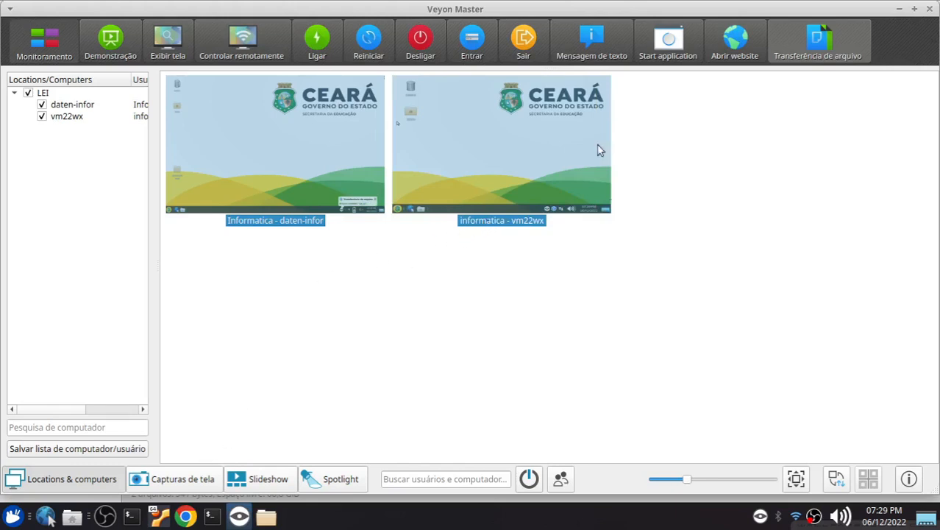
# Control vm22wx remotely, open its home folder to check for up.zip and close the remote session
pyautogui.click(661, 45)
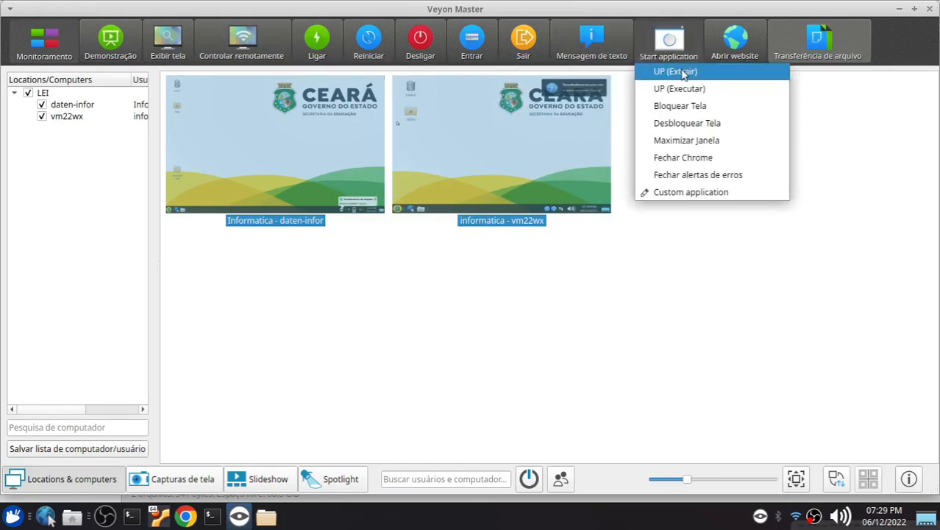
pyautogui.click(617, 270)
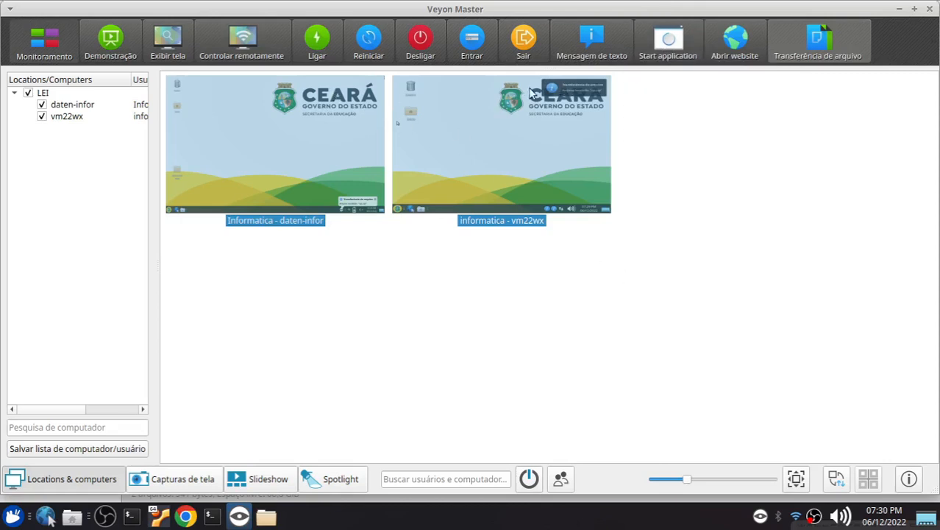
pyautogui.click(261, 41)
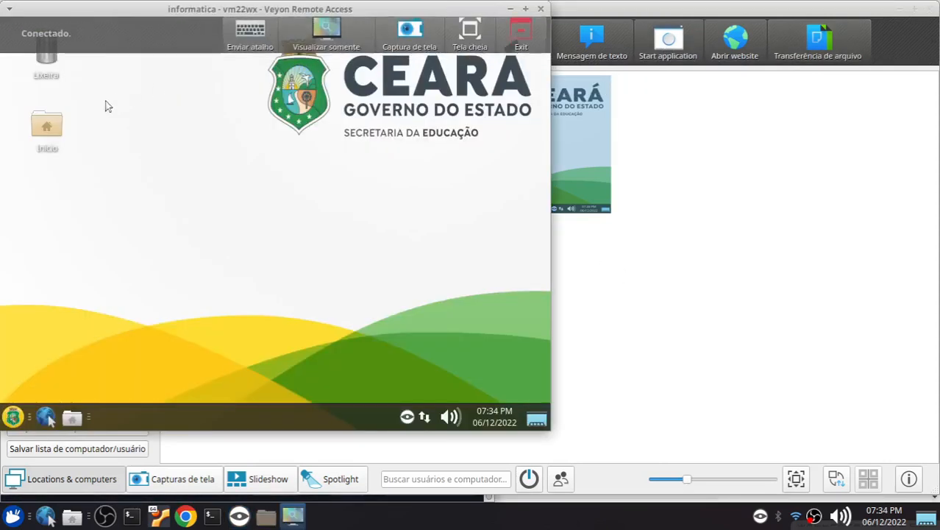
pyautogui.click(39, 134)
pyautogui.doubleClick(39, 133)
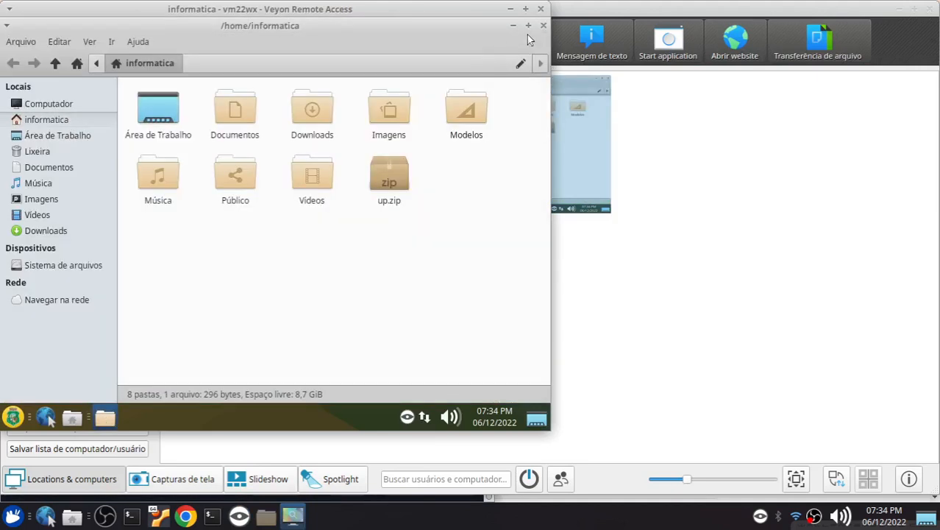
pyautogui.click(541, 9)
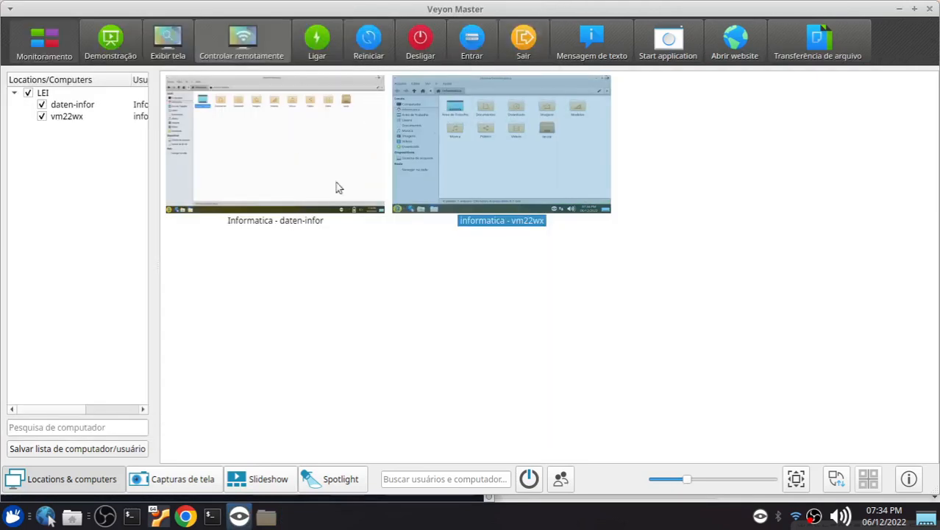
# Select daten-infor and vm22wx, start the UP (Extrair) application on both and clear the selection
pyautogui.moveTo(606, 274); pyautogui.dragTo(318, 146)
pyautogui.click(666, 44)
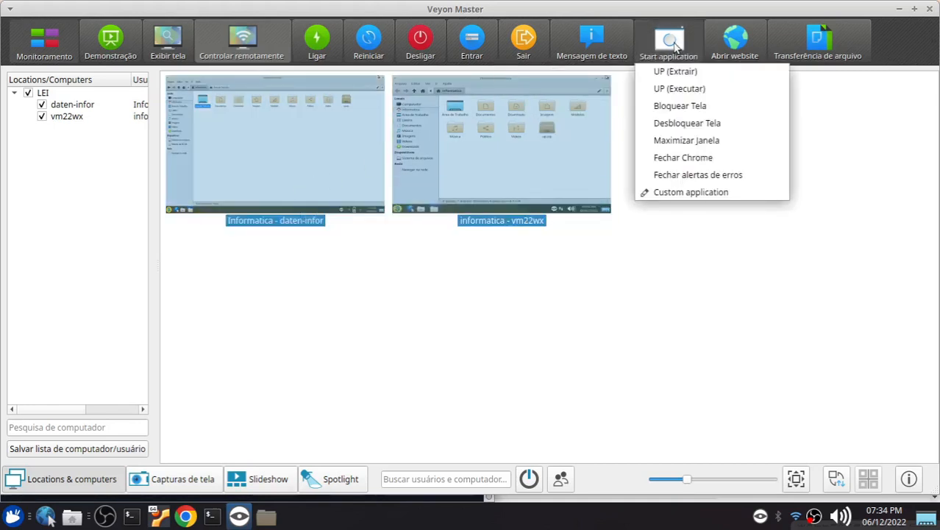
pyautogui.click(719, 77)
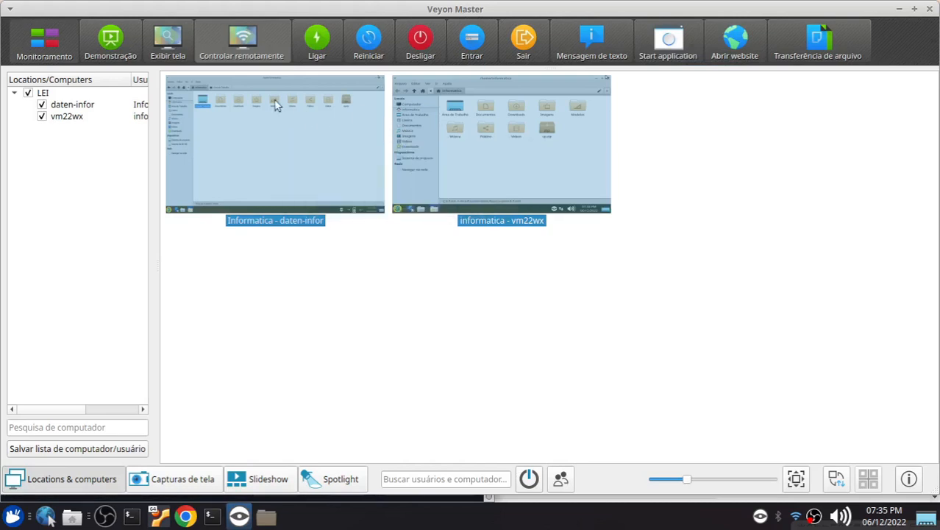
pyautogui.moveTo(298, 137)
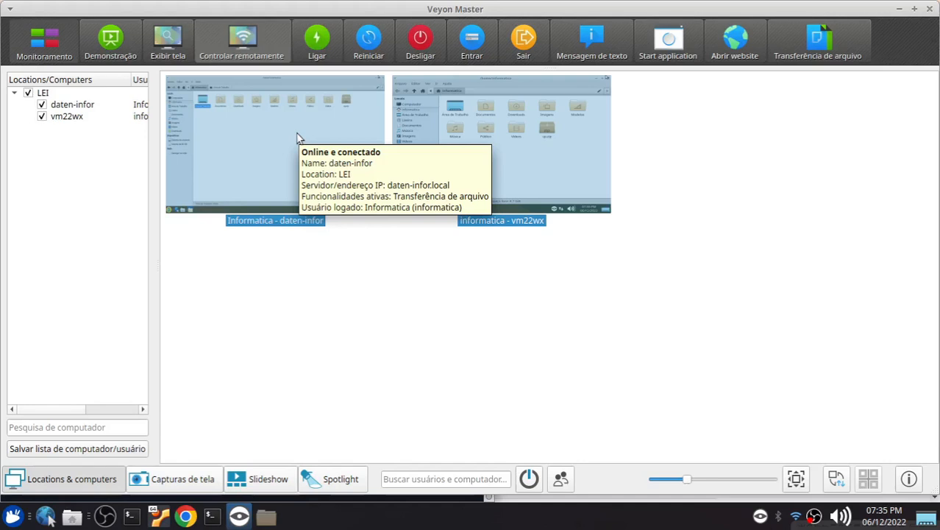
pyautogui.click(380, 251)
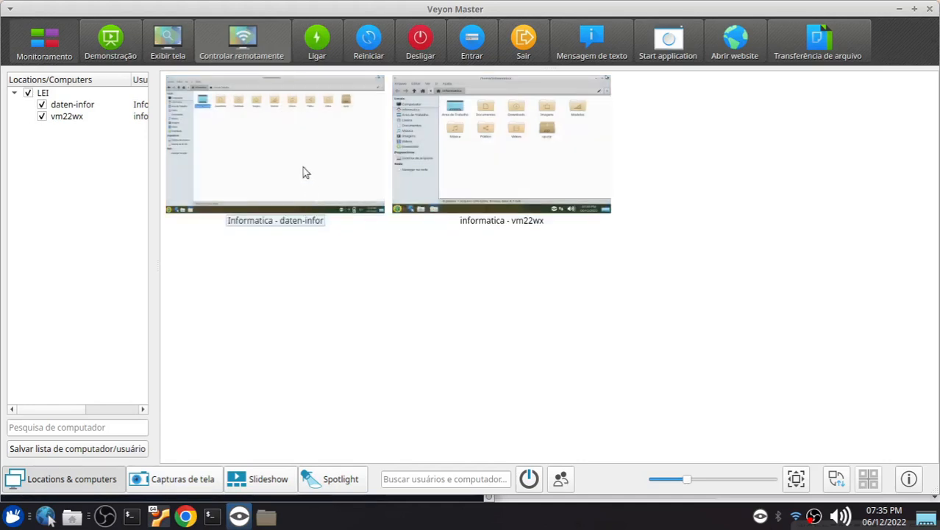
# Control daten-infor remotely and browse from the file system root to the tmp folder to check for the extracted up script
pyautogui.click(331, 169)
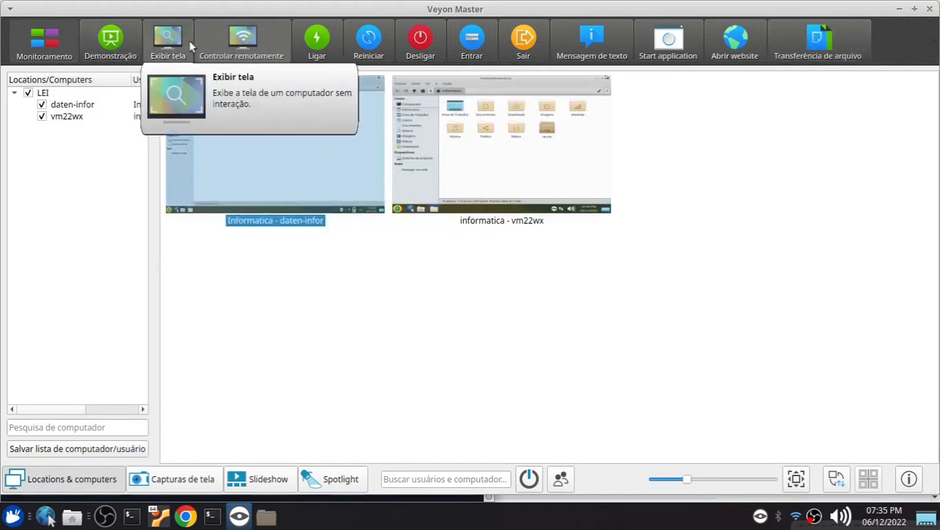
pyautogui.click(228, 37)
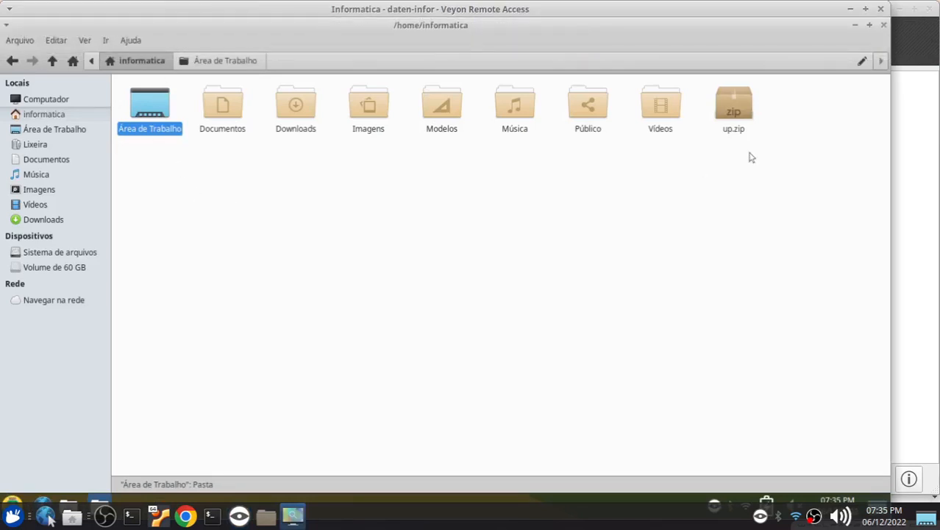
pyautogui.click(92, 64)
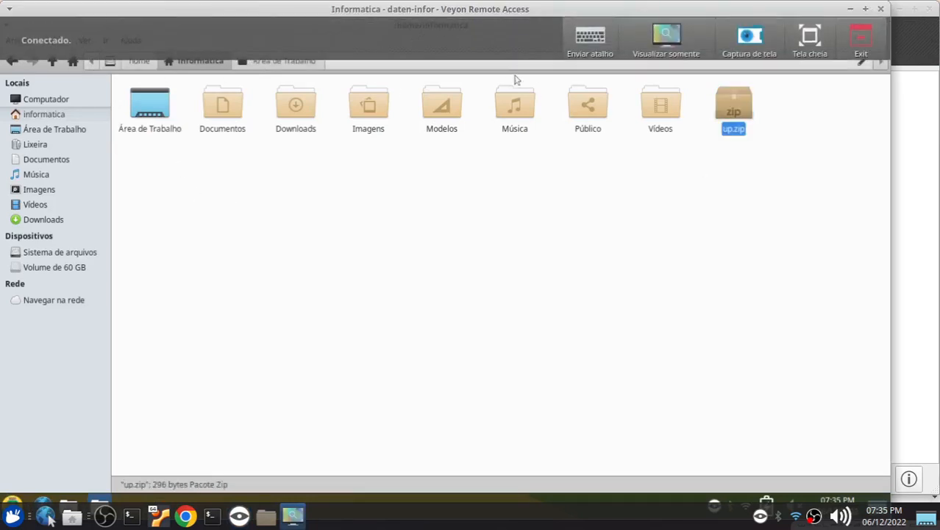
pyautogui.click(109, 64)
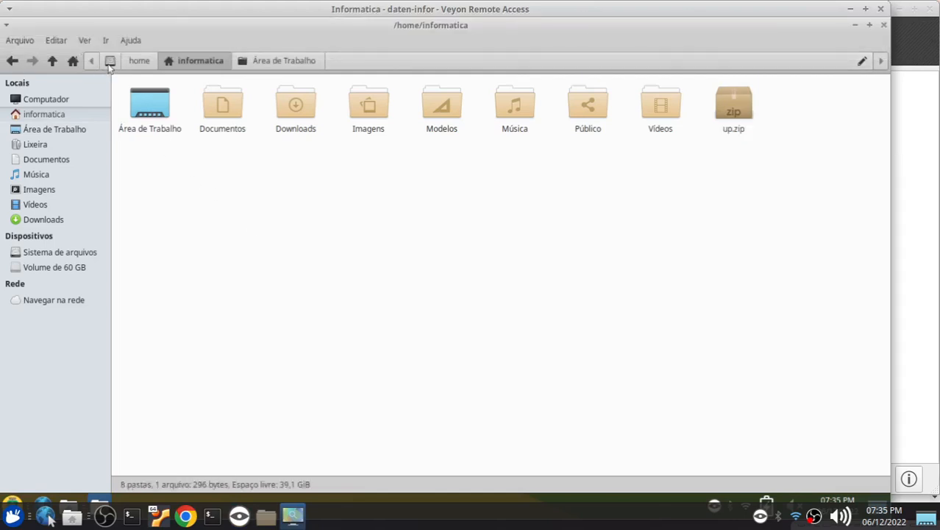
pyautogui.click(110, 63)
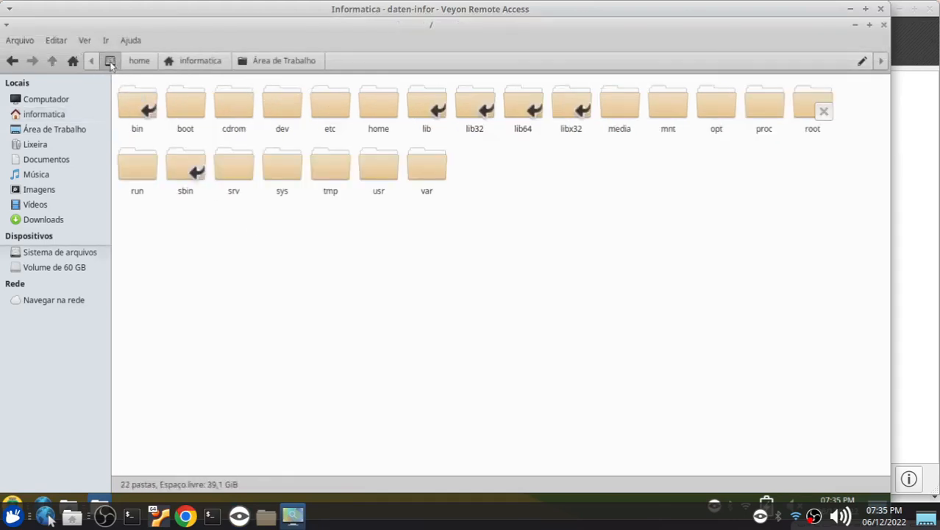
pyautogui.doubleClick(335, 175)
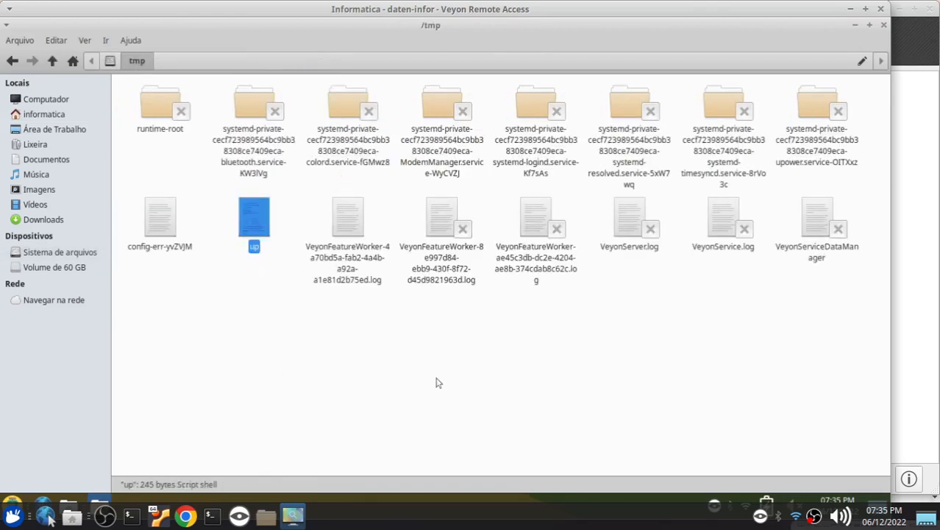
pyautogui.click(250, 301)
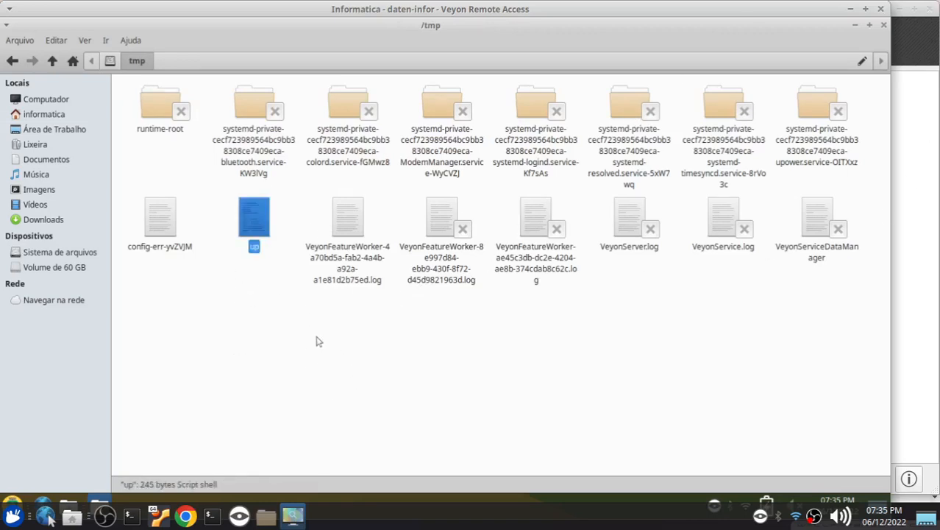
# List the tmp folder in long format with ls -l in a terminal on daten-infor to check up's permissions, and end the remote session
pyautogui.rightClick(233, 174)
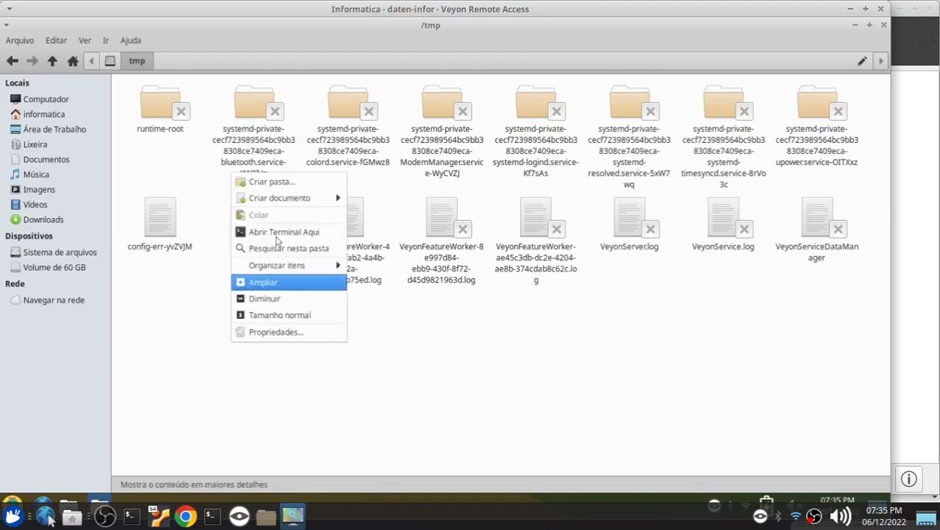
pyautogui.press('Down')
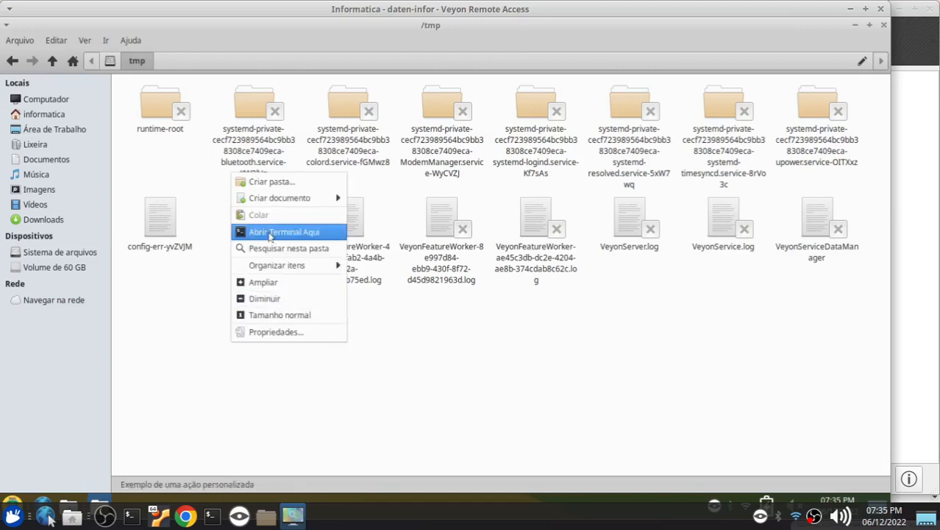
pyautogui.press('Return')
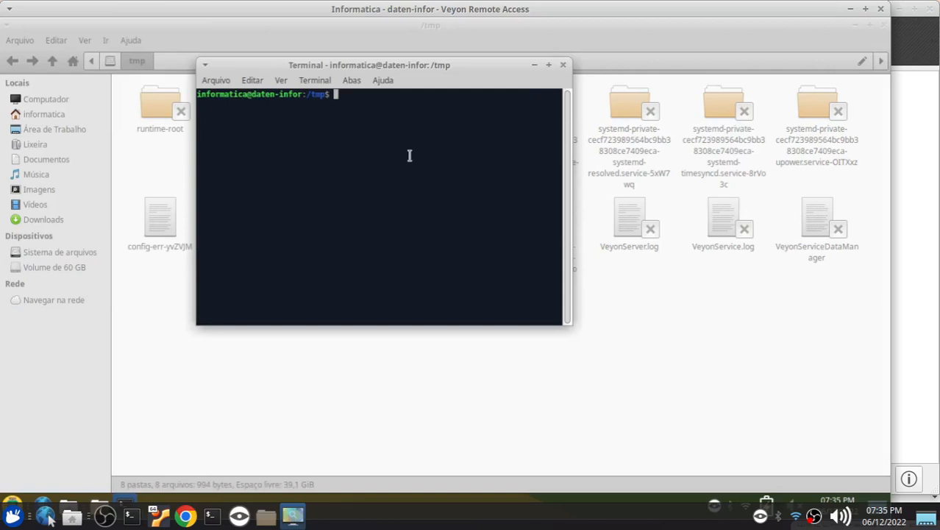
pyautogui.hotkey('ctrl', '+')
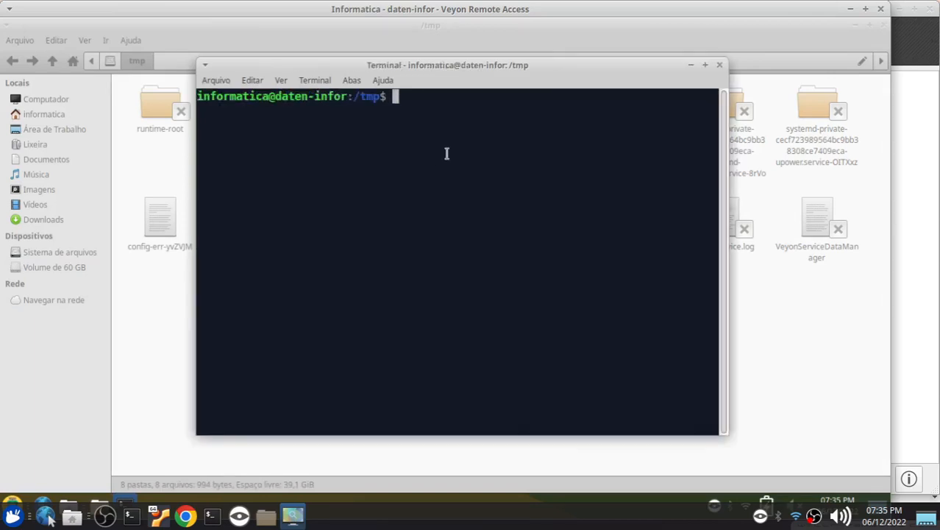
pyautogui.write('ls -l')
pyautogui.press('Return')
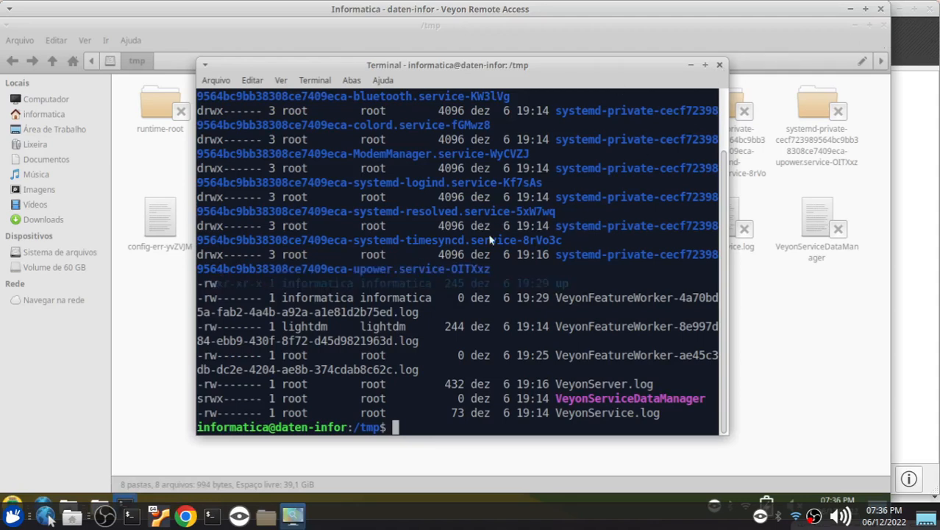
pyautogui.hotkey('ctrl', 'd')
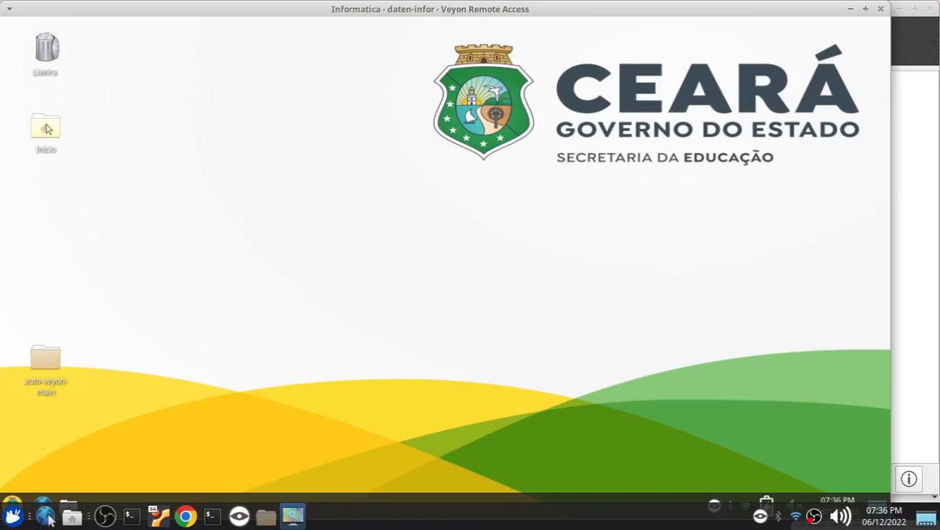
pyautogui.moveTo(642, 17)
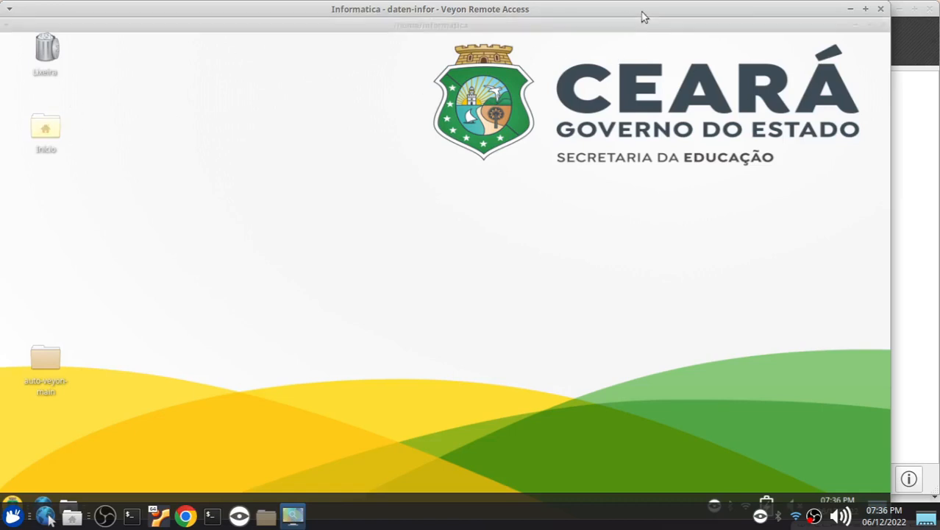
pyautogui.click(875, 17)
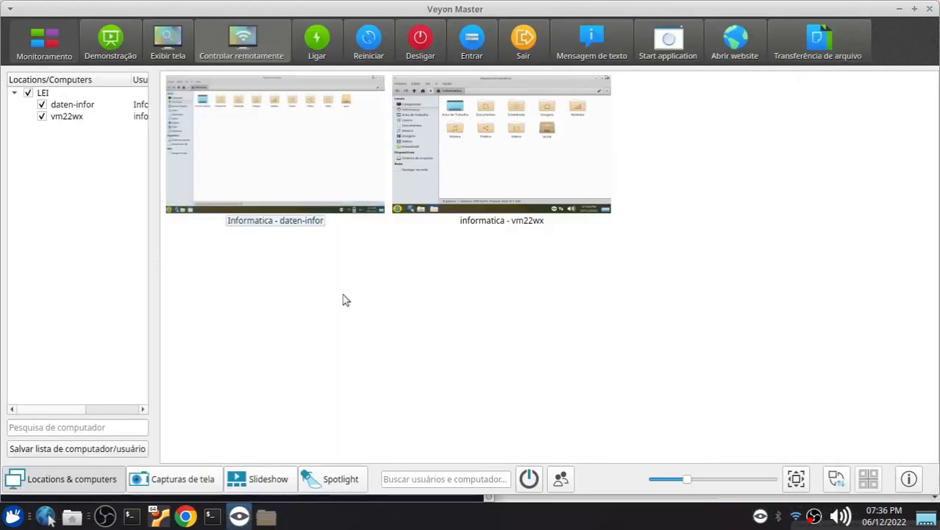
# Select daten-infor and vm22wx and start the UP (Executar) application on both
pyautogui.moveTo(463, 269); pyautogui.dragTo(316, 142)
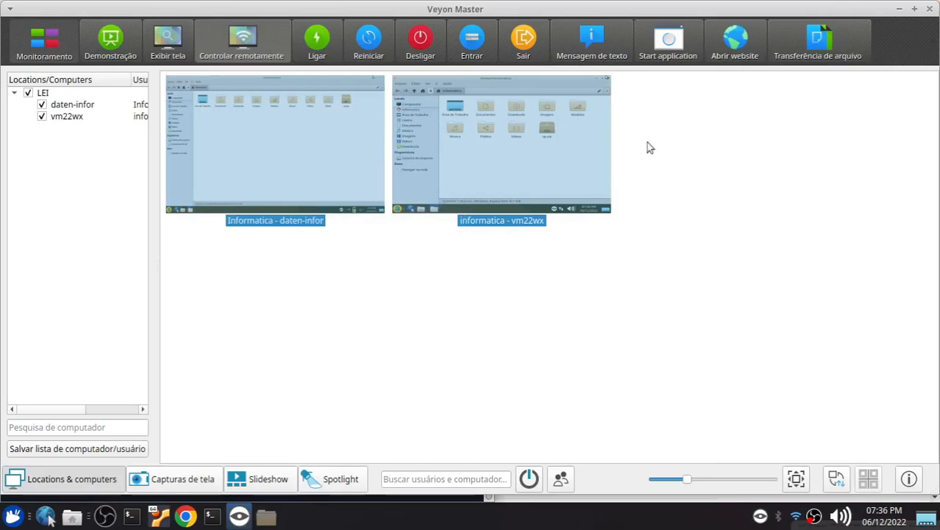
pyautogui.click(672, 50)
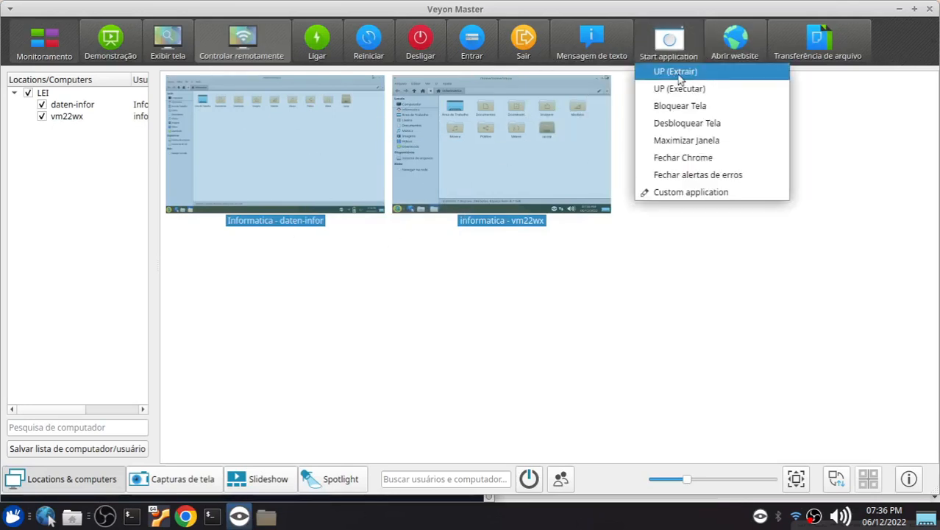
pyautogui.click(877, 133)
pyautogui.click(664, 55)
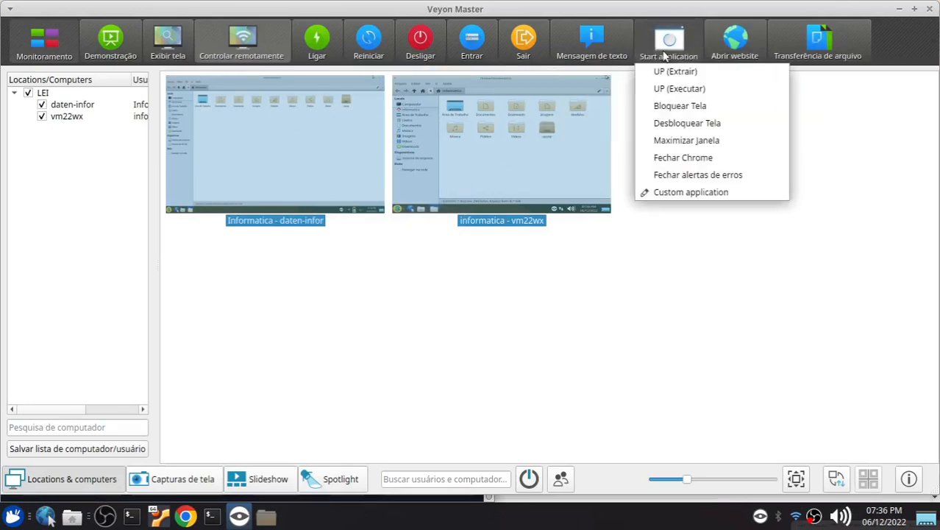
pyautogui.click(684, 89)
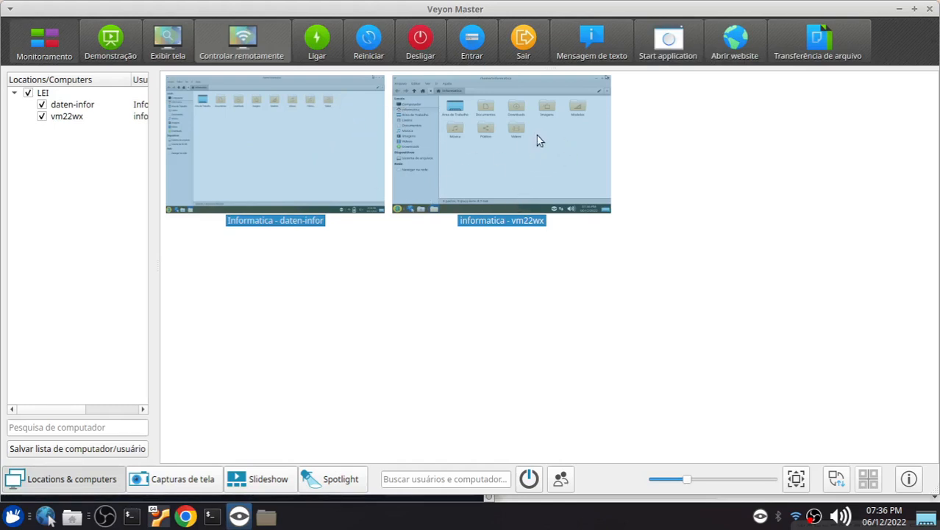
pyautogui.moveTo(537, 135)
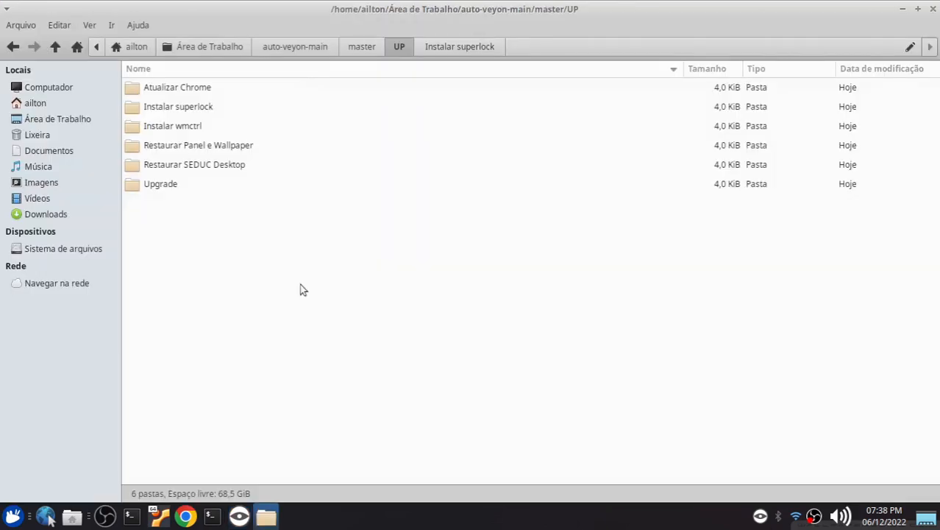
# Open the up script from the Restaurar Panel e Wallpaper folder in the text editor
pyautogui.click(198, 149)
pyautogui.doubleClick(222, 149)
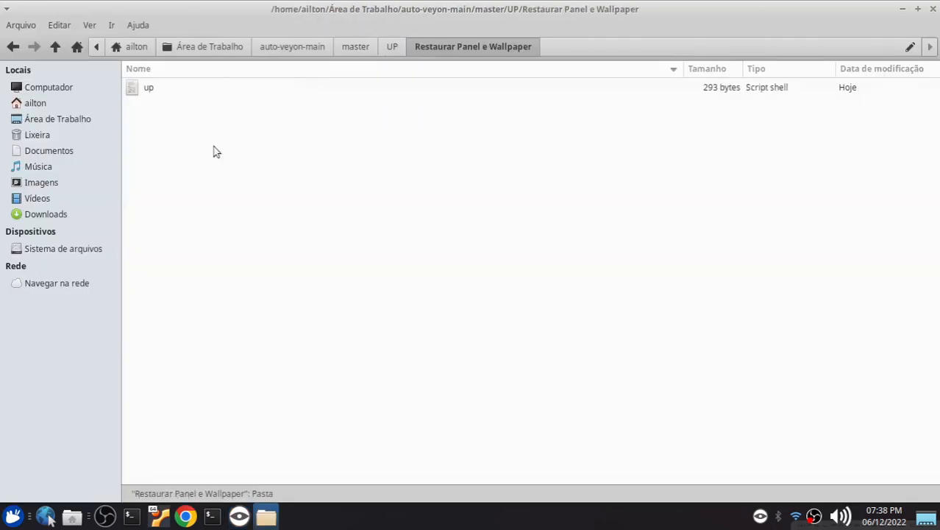
pyautogui.click(149, 92)
pyautogui.rightClick(149, 92)
pyautogui.click(159, 101)
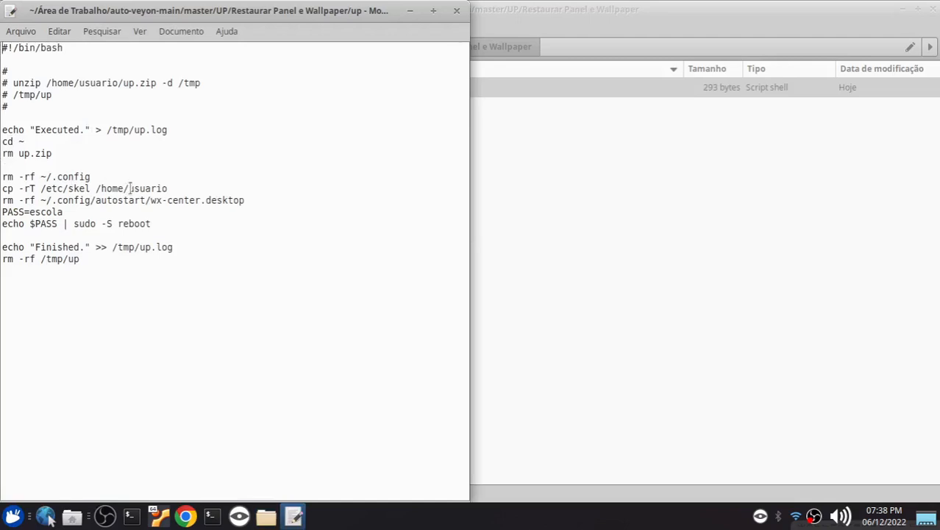
# Set the script's copy target to /home/informatica, enter the slaves' password in the PASS variable, then save and close the file
pyautogui.moveTo(130, 189); pyautogui.dragTo(169, 186)
pyautogui.write('informatica')
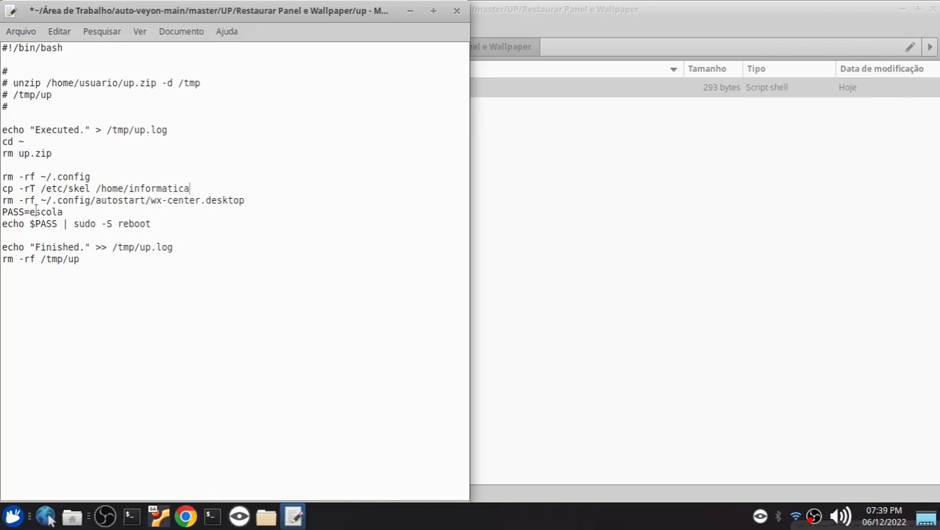
pyautogui.moveTo(30, 212); pyautogui.dragTo(62, 212)
pyautogui.write('123')
pyautogui.moveTo(4, 71); pyautogui.dragTo(13, 97)
pyautogui.click(150, 187)
pyautogui.hotkey('ctrl', 's')
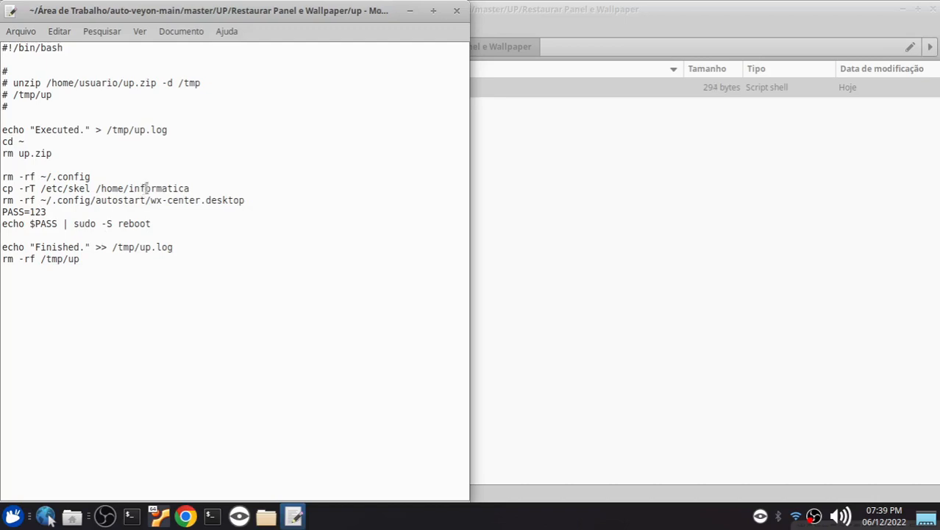
pyautogui.click(455, 15)
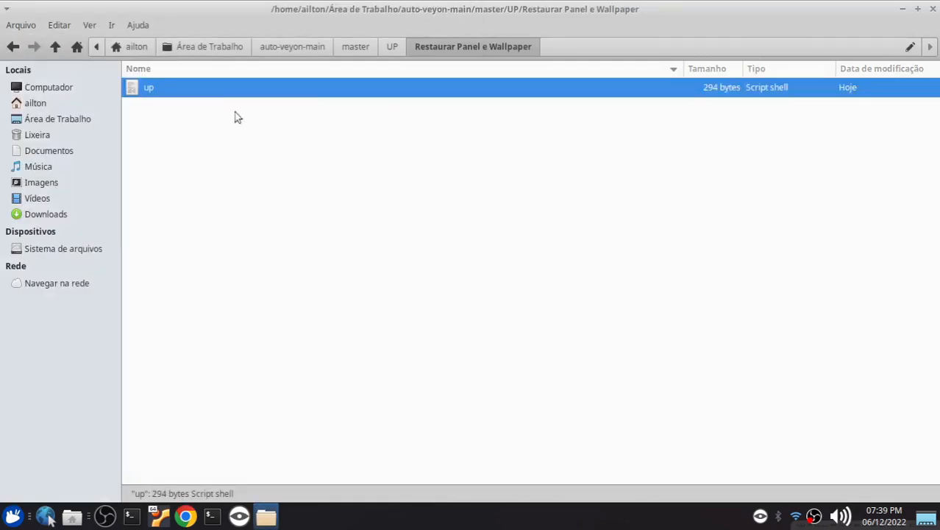
# Compress the edited up script into up.zip in the Restaurar Panel e Wallpaper folder
pyautogui.rightClick(148, 94)
pyautogui.click(202, 260)
pyautogui.click(611, 306)
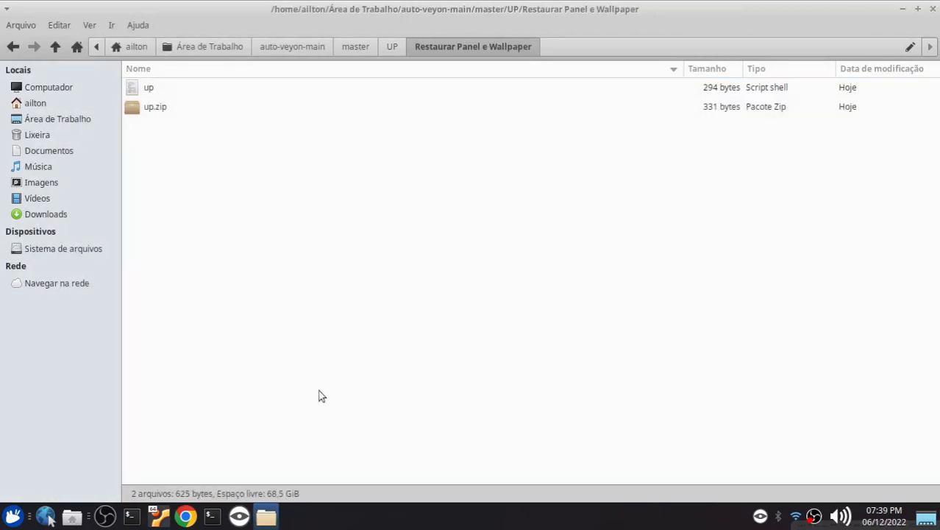
# Switch to the Xubuntu 22.04 virtual machine in VirtualBox and set its desktop wallpaper to the light blue waves image with the Ceará logo
pyautogui.click(160, 519)
pyautogui.click(160, 519)
pyautogui.click(262, 519)
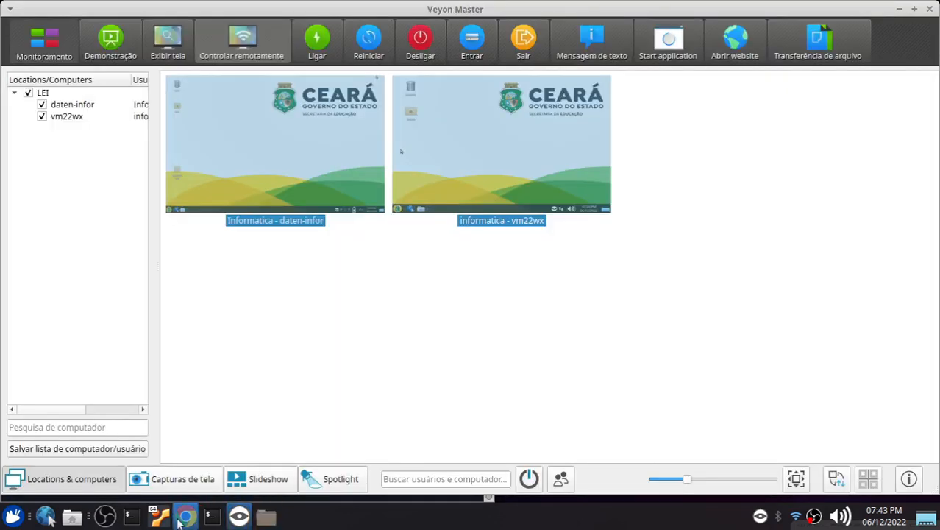
pyautogui.click(444, 278)
pyautogui.click(465, 156)
pyautogui.click(160, 518)
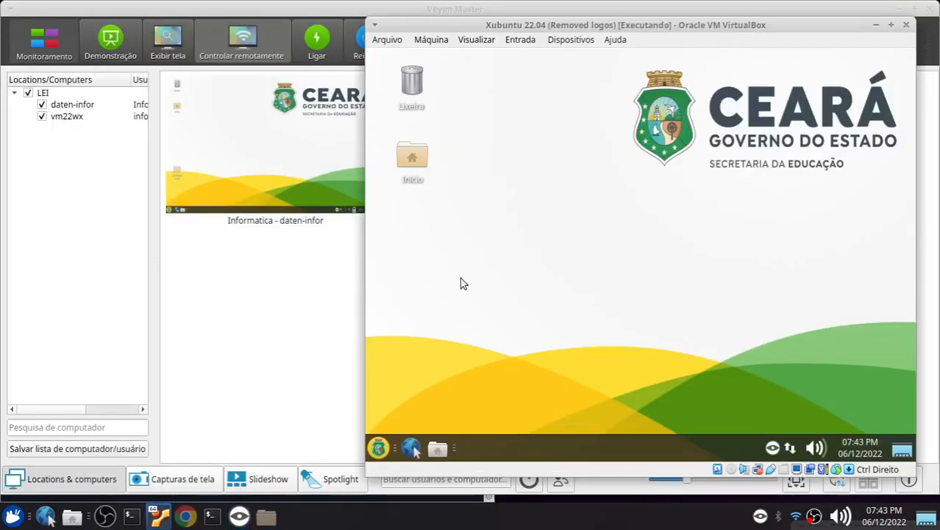
pyautogui.rightClick(586, 159)
pyautogui.click(614, 327)
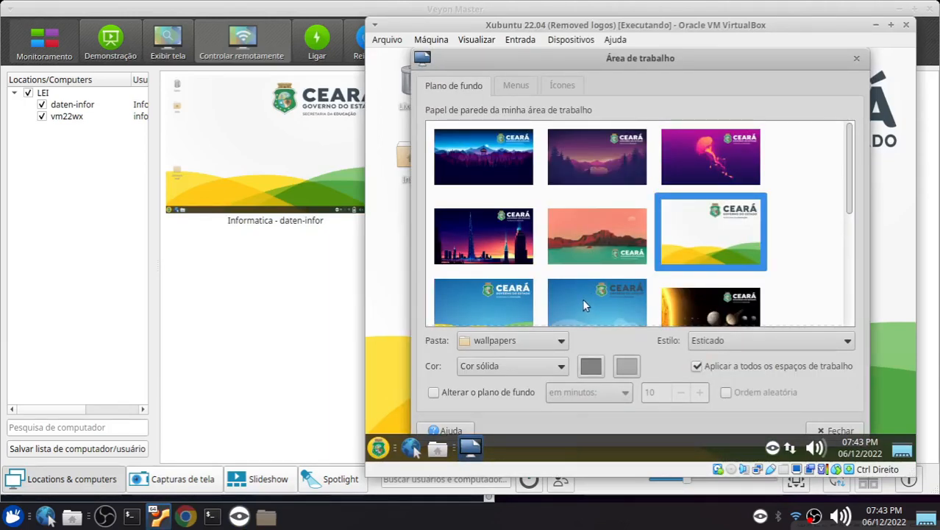
pyautogui.click(582, 298)
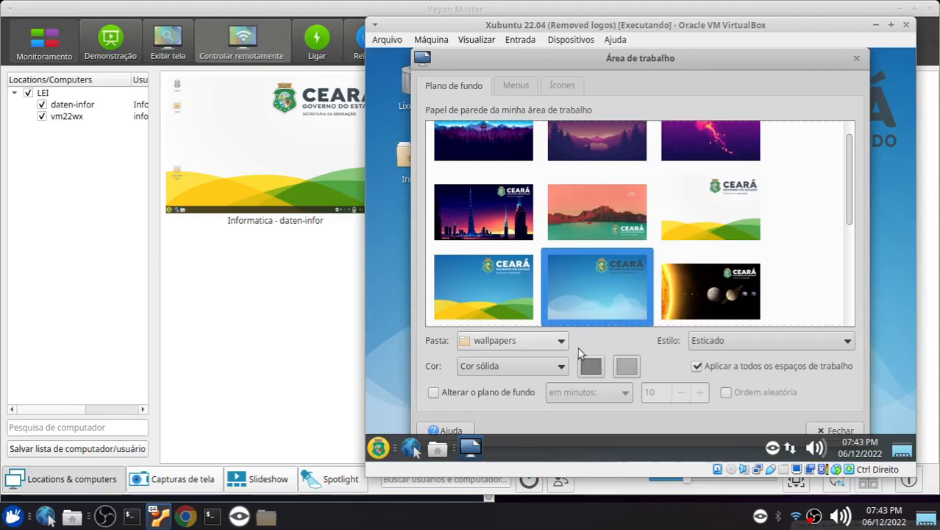
pyautogui.click(856, 58)
# Remove the separator and the clock from the virtual machine's panel
pyautogui.rightClick(519, 437)
pyautogui.click(537, 397)
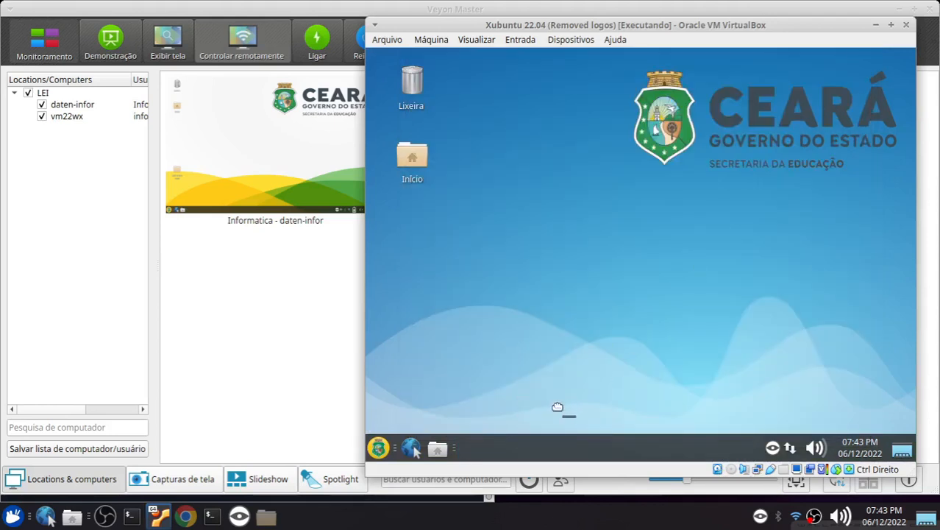
pyautogui.rightClick(567, 453)
pyautogui.click(591, 406)
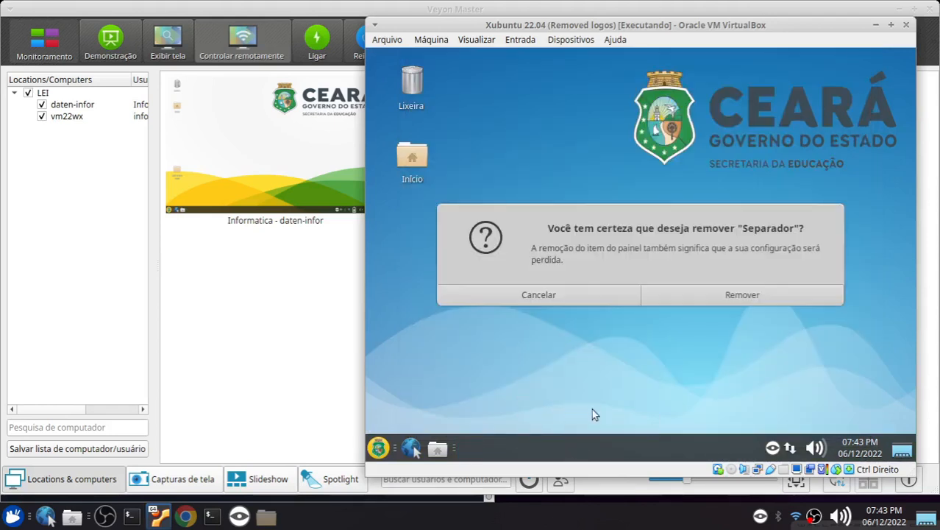
pyautogui.click(688, 302)
pyautogui.rightClick(576, 450)
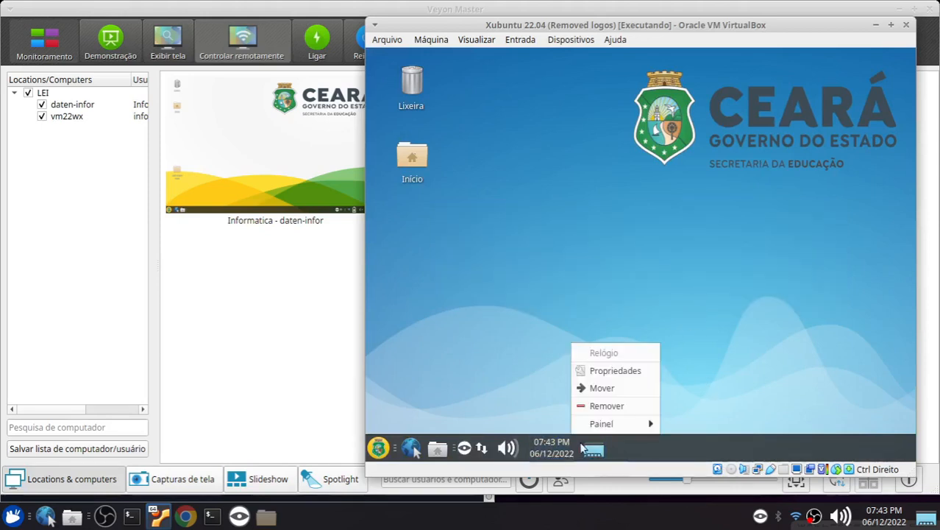
pyautogui.click(599, 406)
pyautogui.click(704, 294)
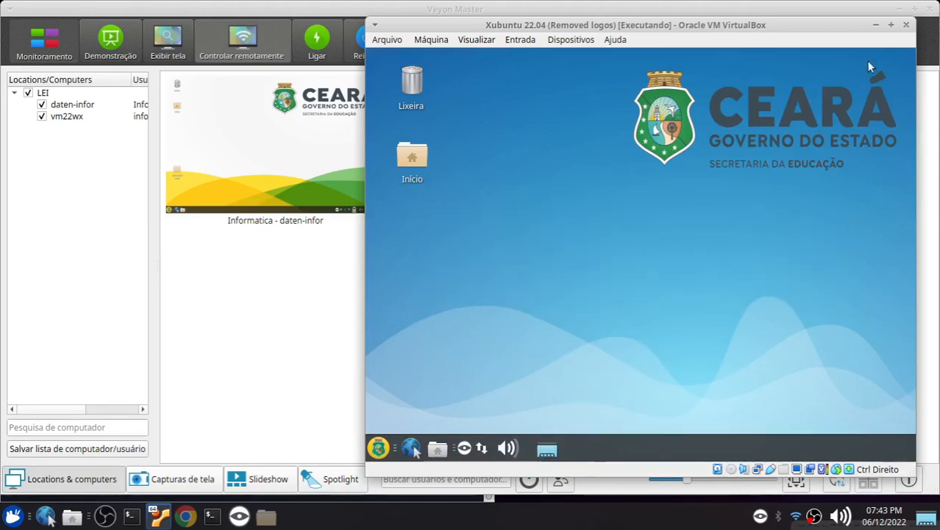
# Return to Veyon Master and transfer up.zip from the Restaurar Panel e Wallpaper folder to the daten-infor and vm22wx computers
pyautogui.click(875, 25)
pyautogui.moveTo(572, 296); pyautogui.dragTo(235, 146)
pyautogui.click(816, 41)
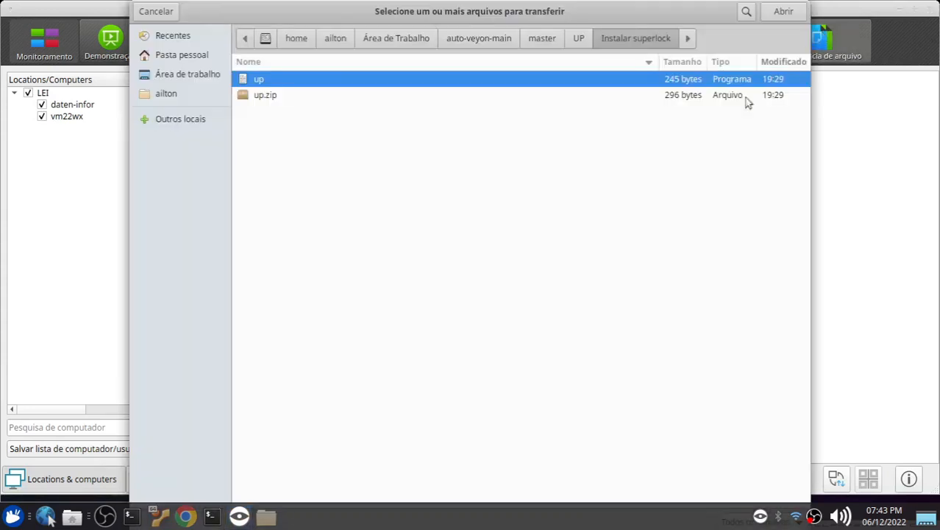
pyautogui.click(571, 40)
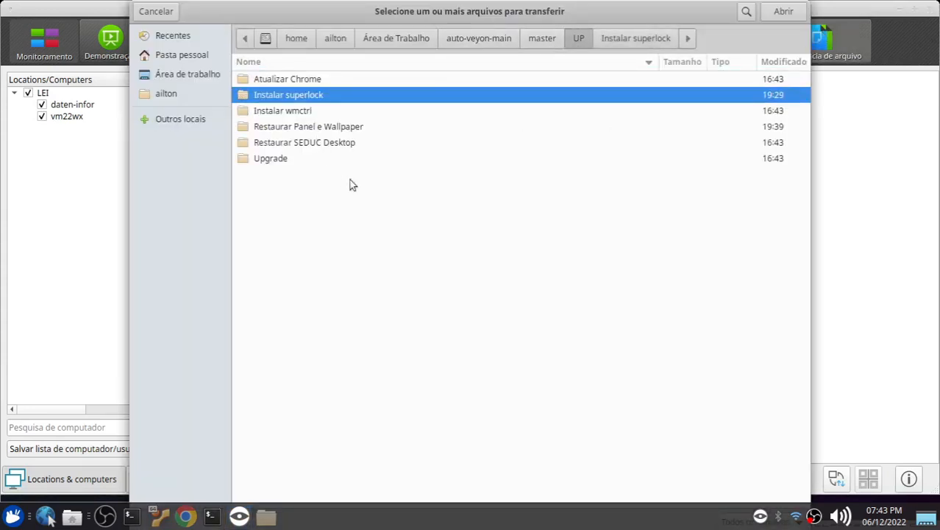
pyautogui.click(296, 128)
pyautogui.doubleClick(317, 129)
pyautogui.click(265, 98)
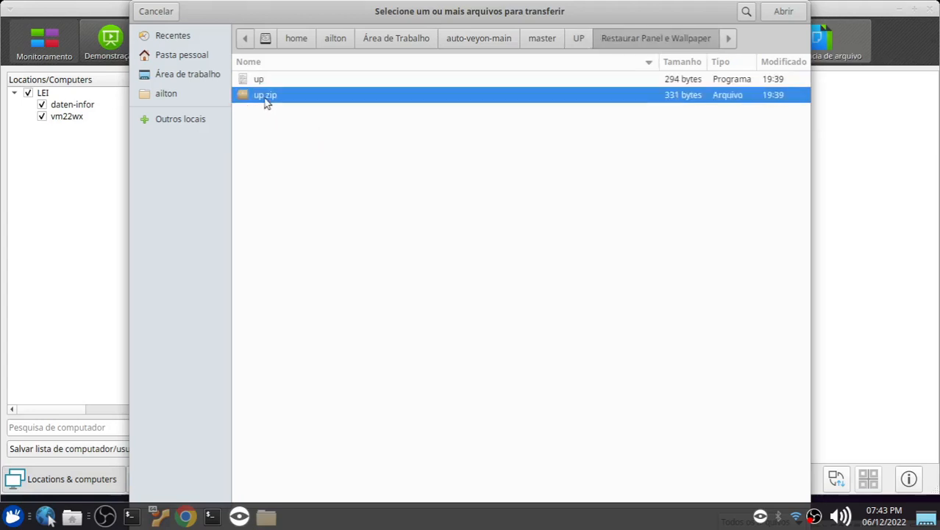
pyautogui.click(782, 11)
pyautogui.click(564, 388)
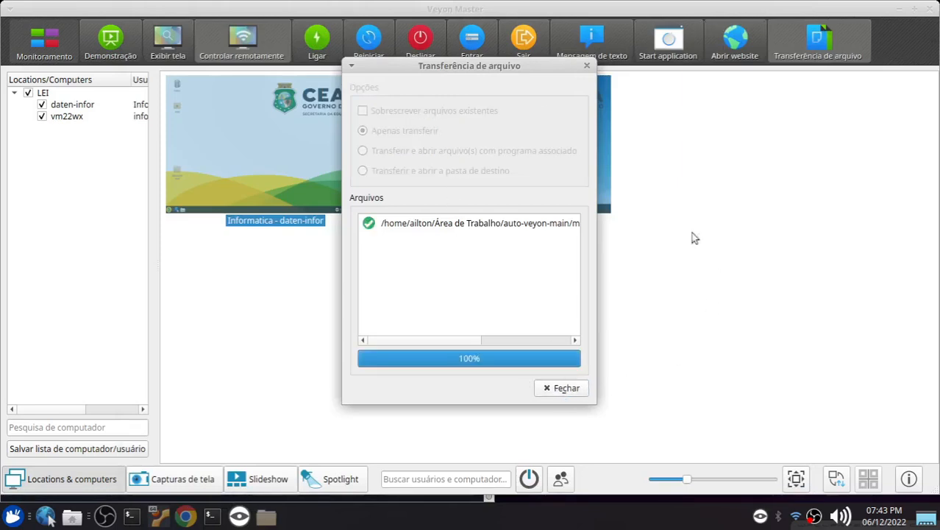
pyautogui.click(562, 389)
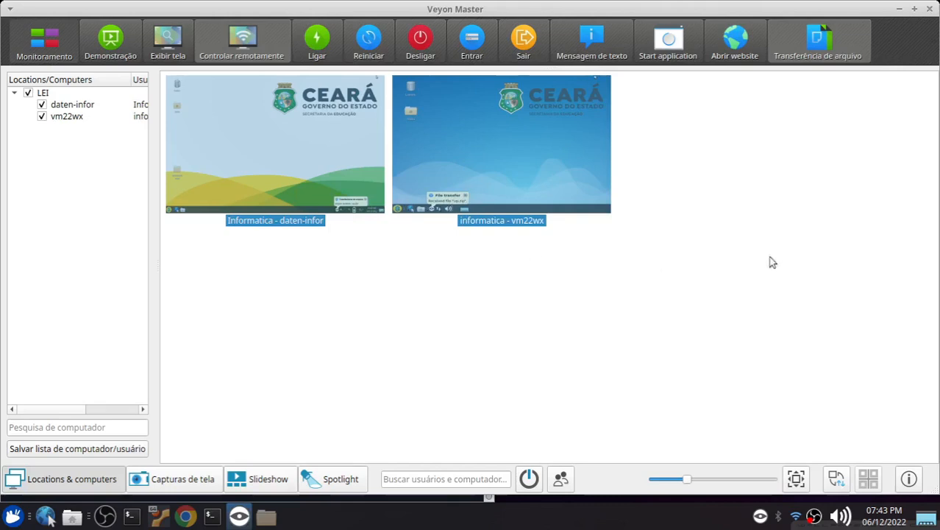
# Run UP (Extrair) and UP (Executar) on both selected computers
pyautogui.click(666, 56)
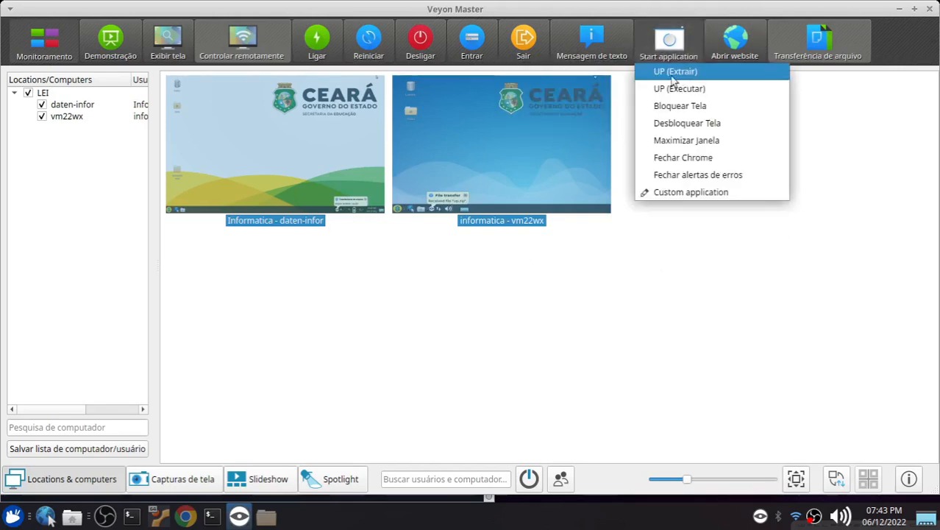
pyautogui.click(673, 81)
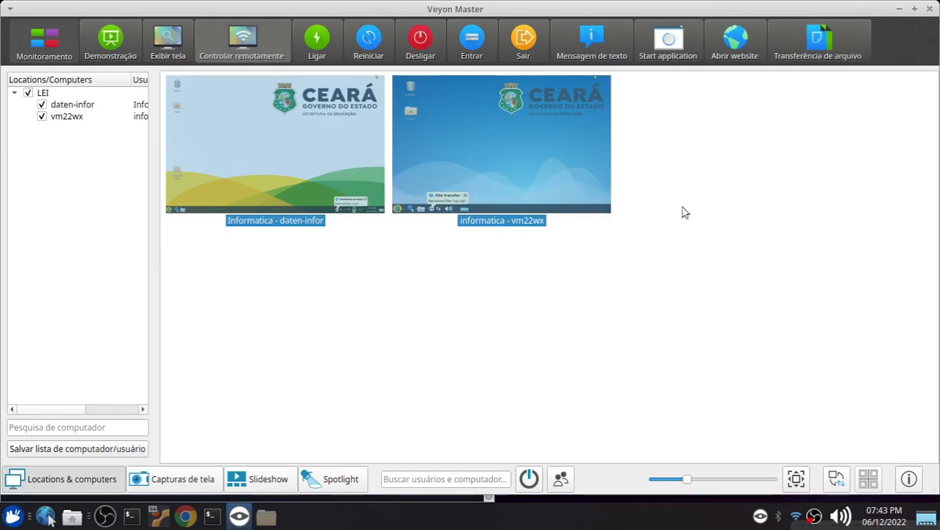
pyautogui.click(668, 51)
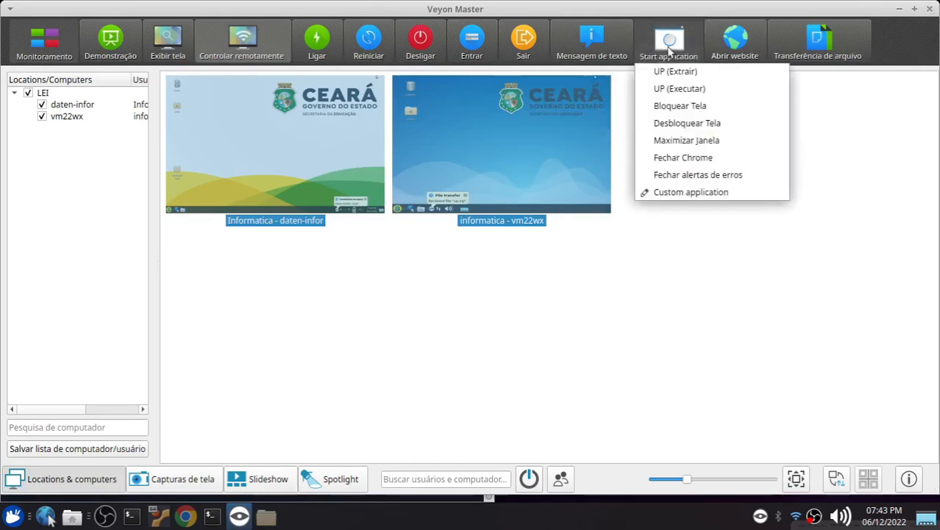
pyautogui.click(697, 92)
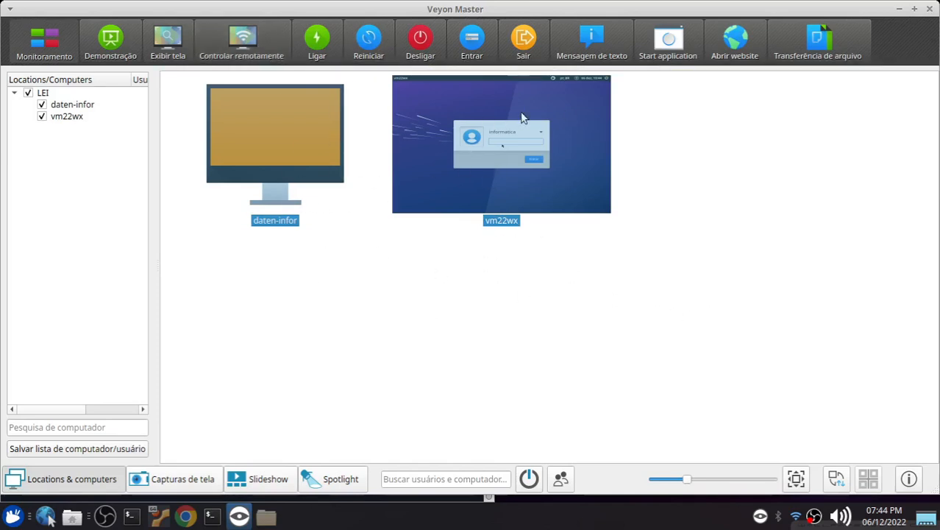
# Remotely control vm22wx, log in to the informatica account with its password, and close the remote session
pyautogui.click(580, 251)
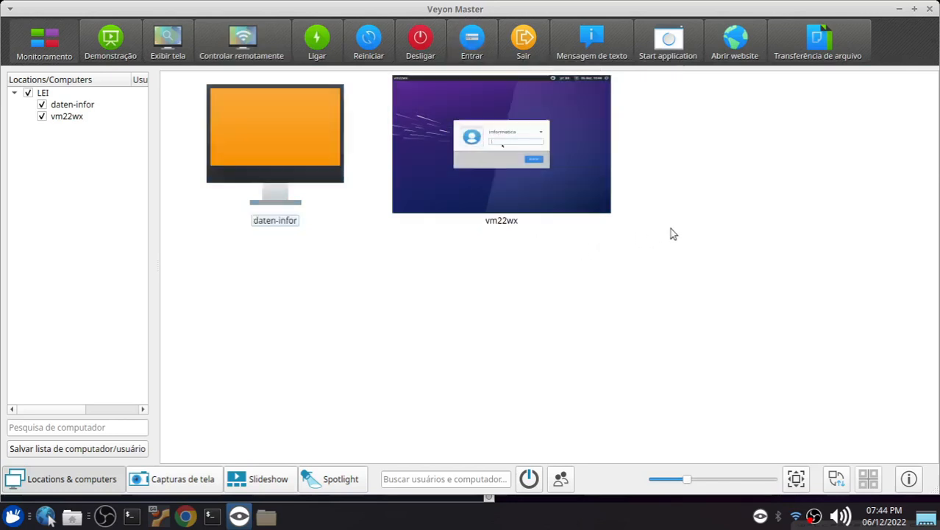
pyautogui.click(464, 152)
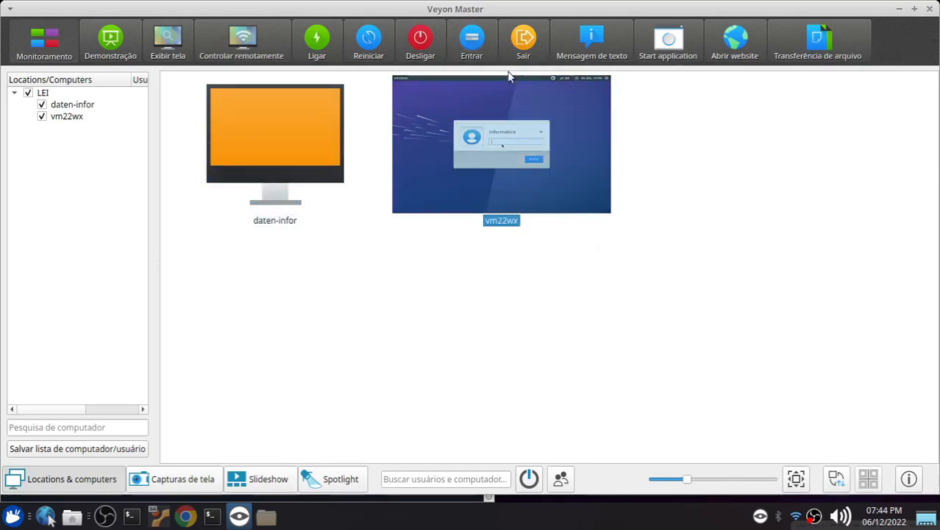
pyautogui.doubleClick(491, 162)
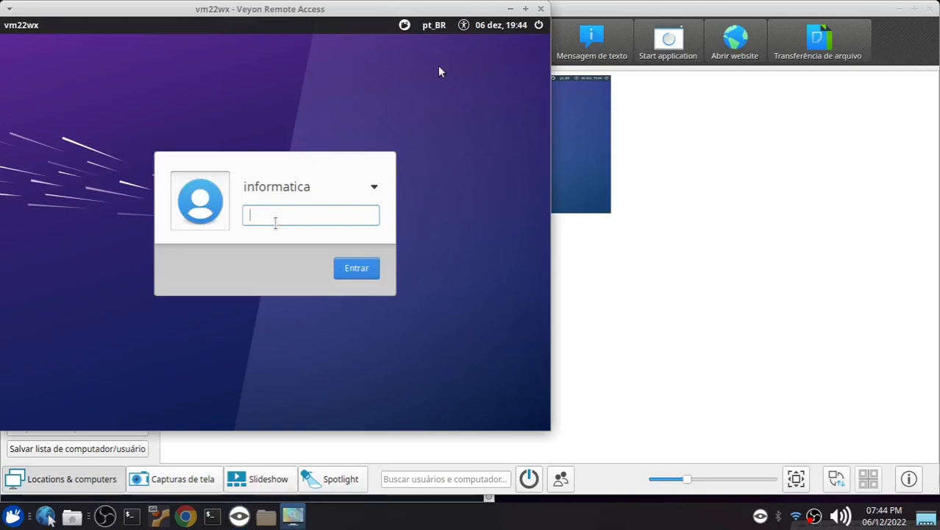
pyautogui.click(539, 9)
pyautogui.click(250, 42)
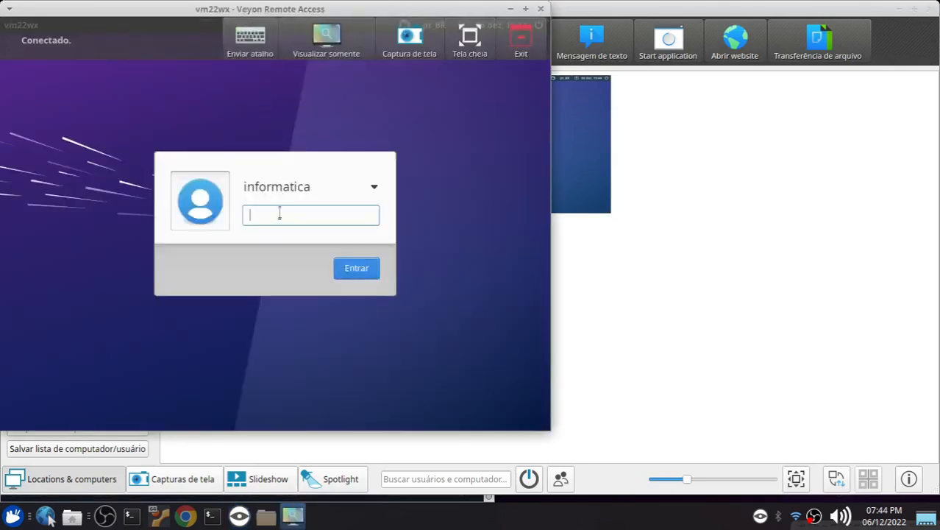
pyautogui.write('•••')
pyautogui.press('Return')
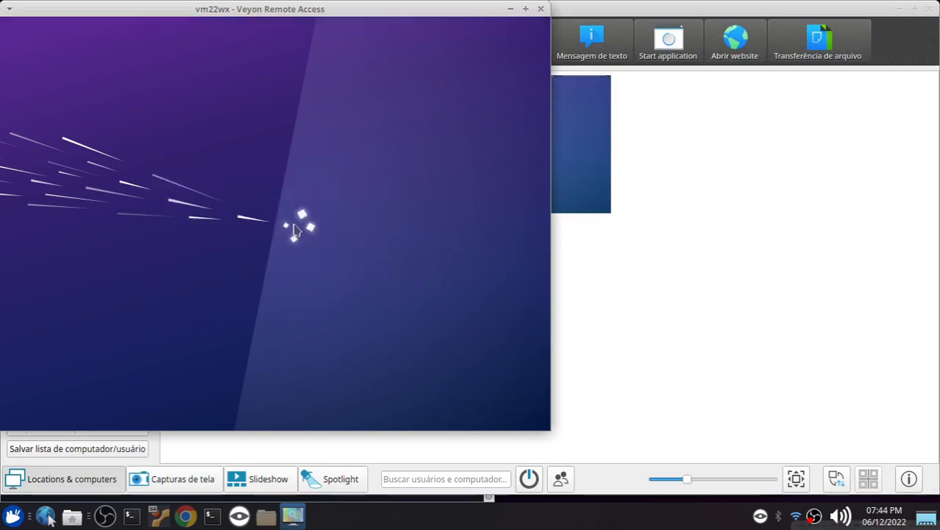
pyautogui.click(540, 9)
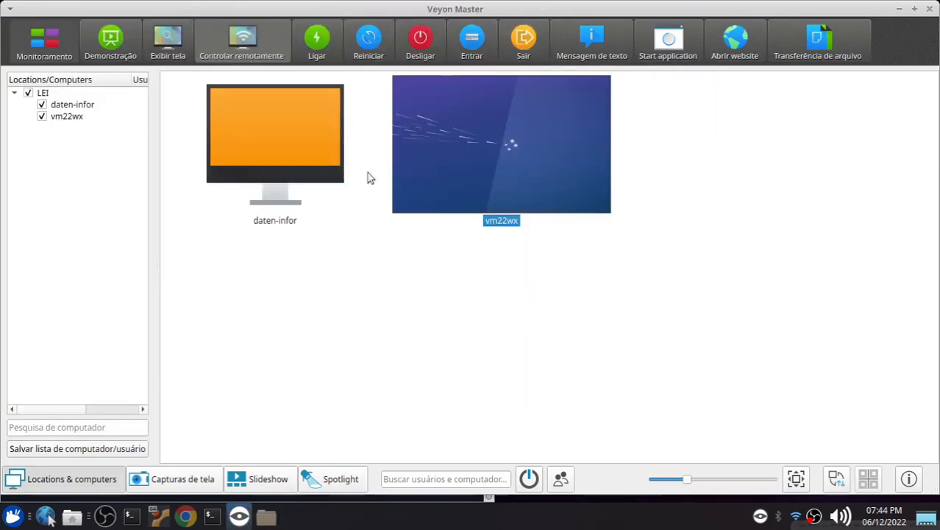
# Remotely control daten-infor, log in to the Informatica account with its password, and close the remote session
pyautogui.click(279, 149)
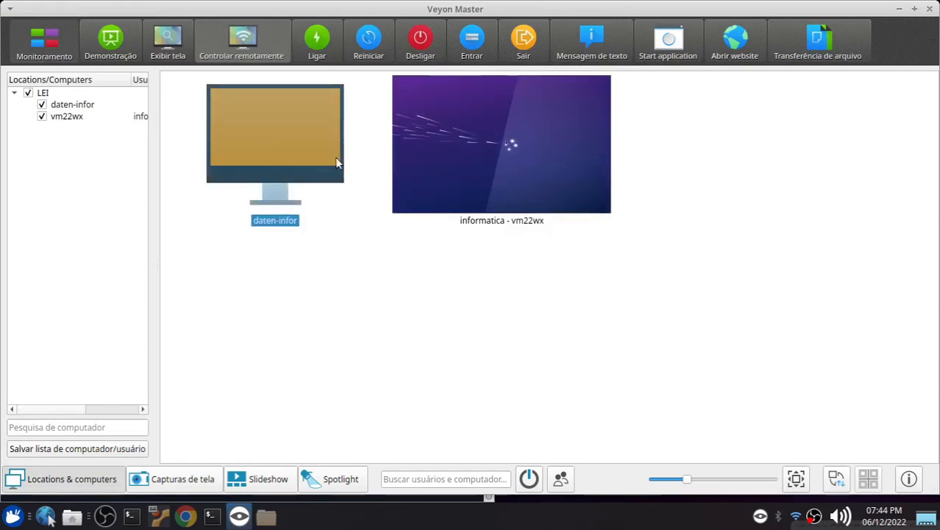
pyautogui.click(666, 242)
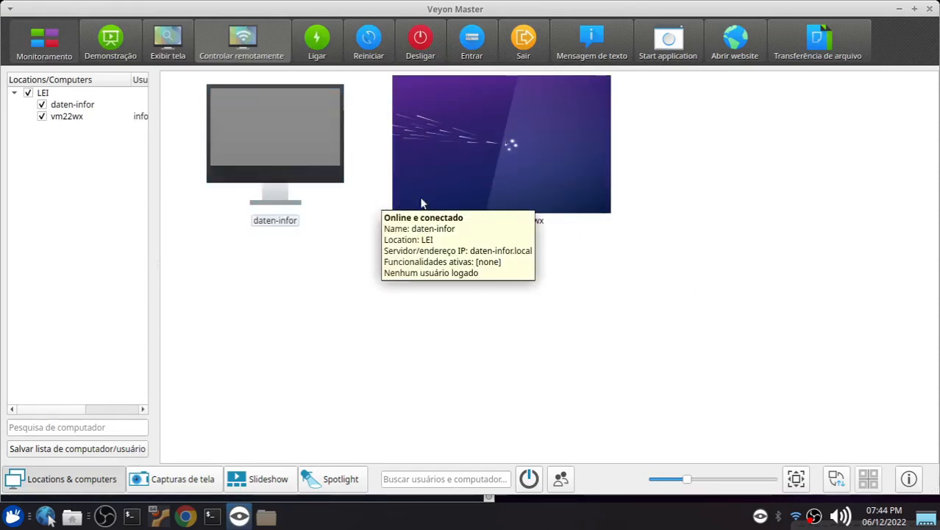
pyautogui.click(350, 172)
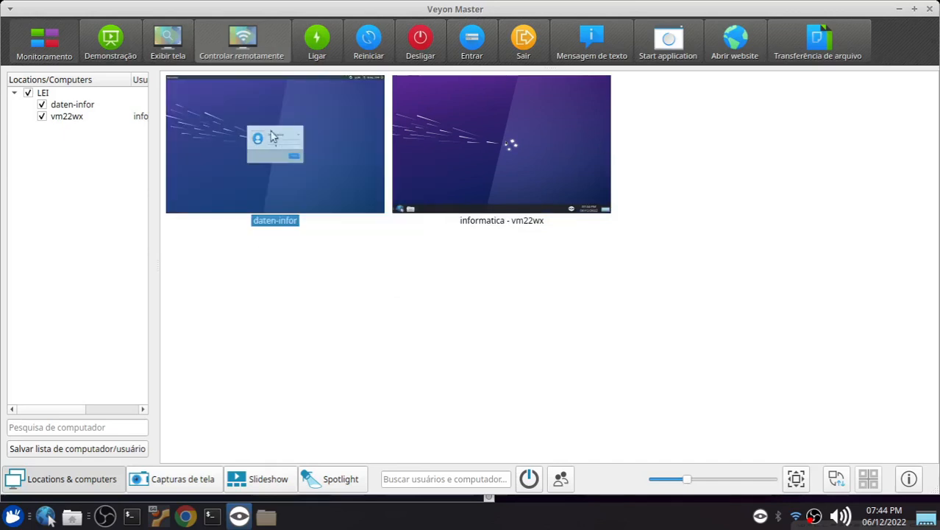
pyautogui.click(210, 25)
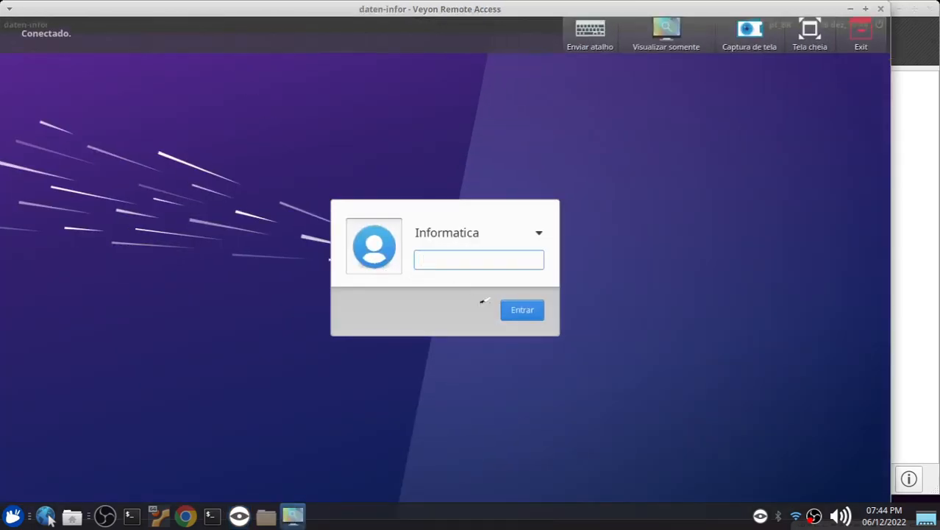
pyautogui.write('••')
pyautogui.click(522, 310)
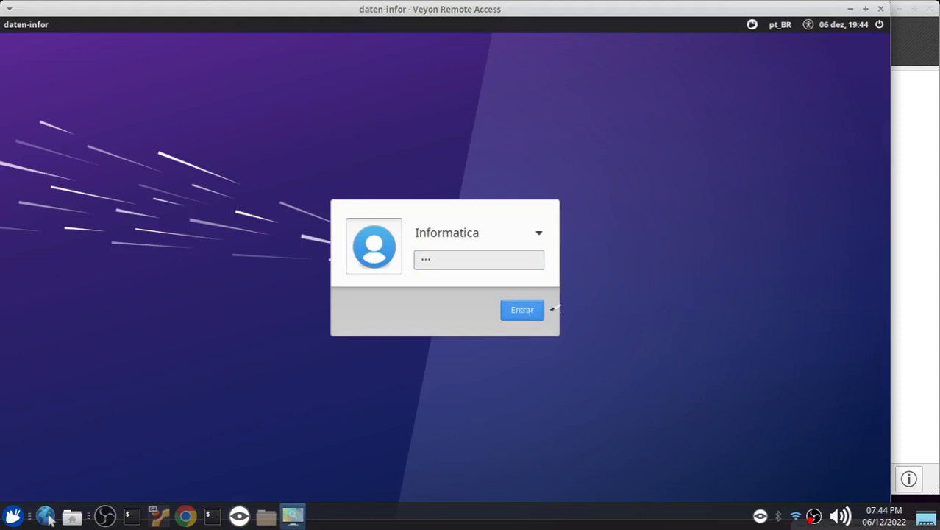
pyautogui.click(880, 8)
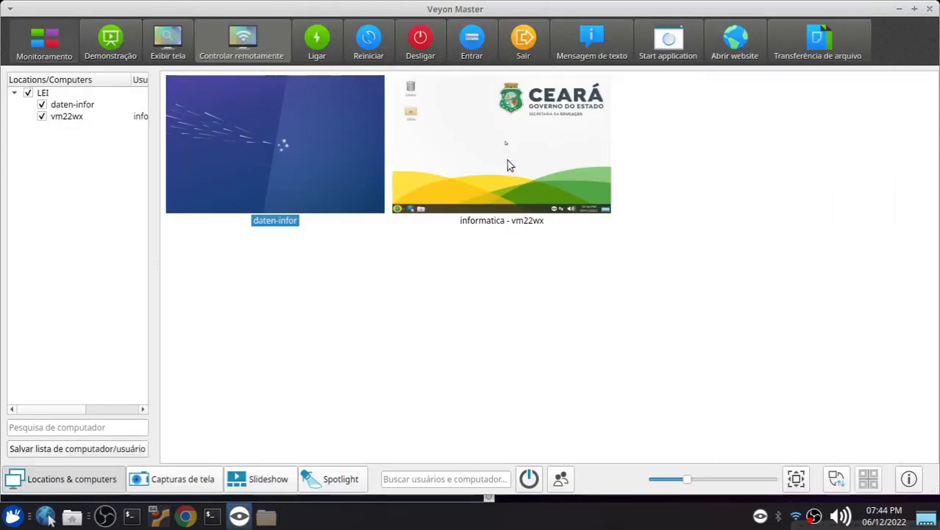
# Open a remote view of vm22wx to check its wallpaper and panel, dismiss its dialog, and close the view
pyautogui.click(497, 163)
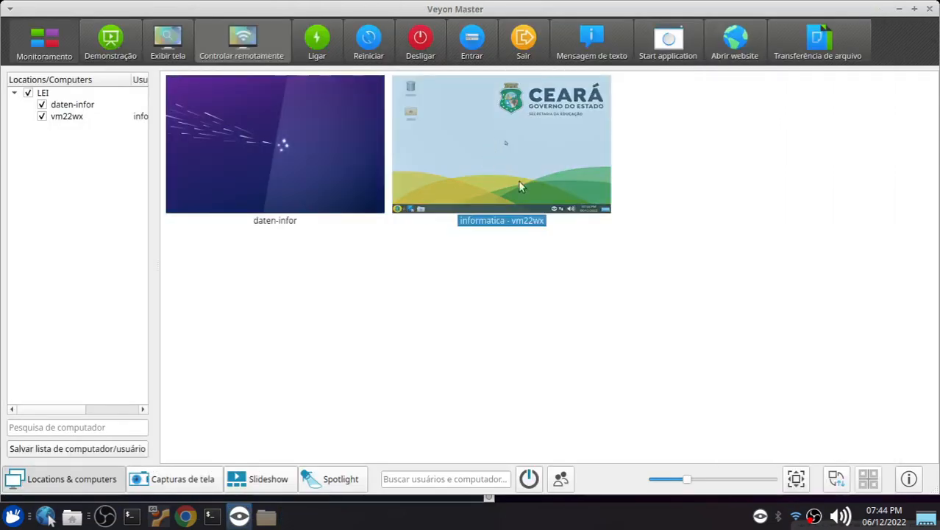
pyautogui.click(241, 40)
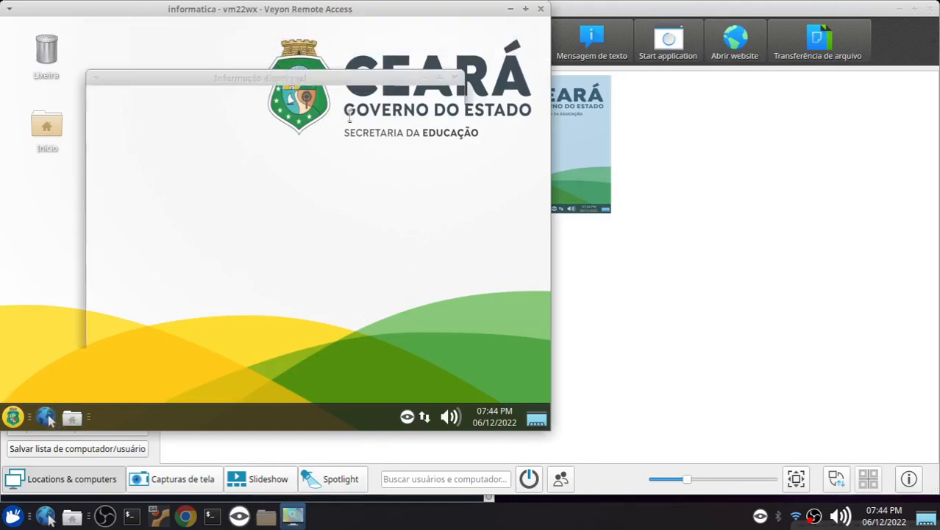
pyautogui.click(421, 340)
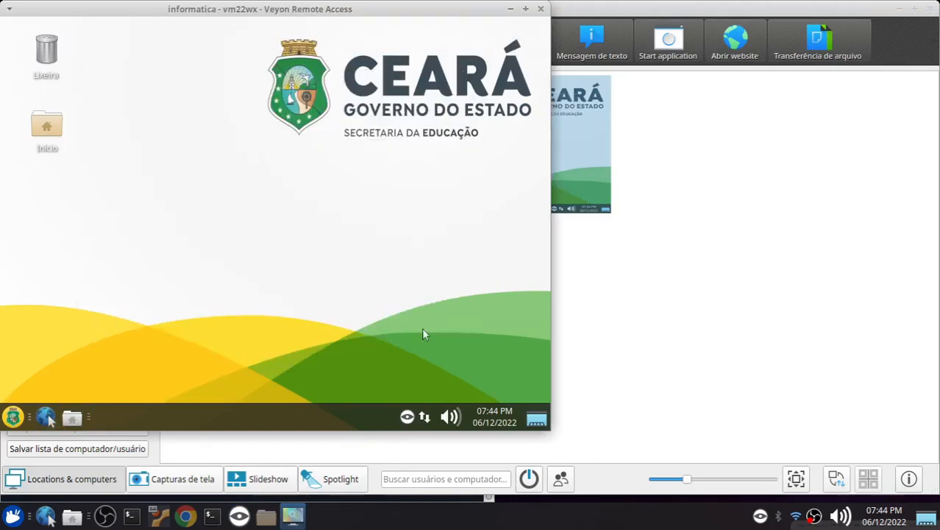
pyautogui.click(540, 9)
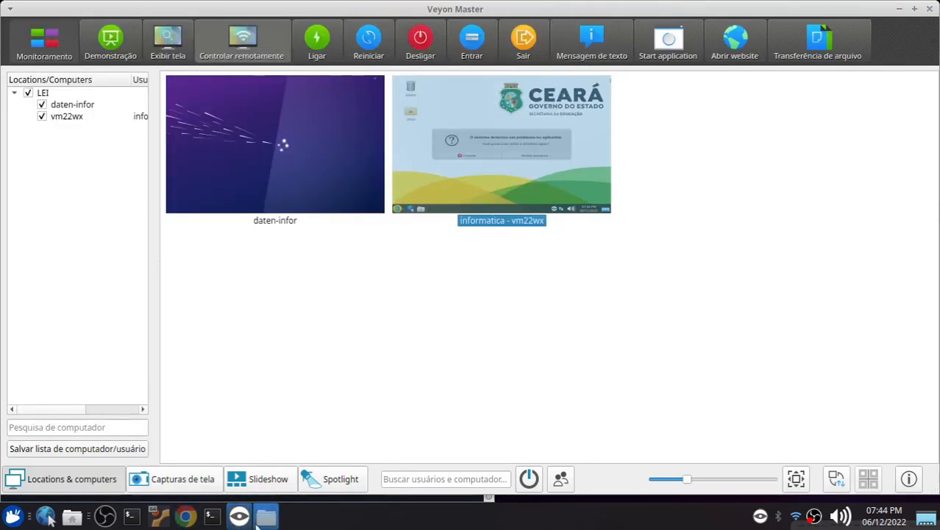
# Switch to the file manager and open the Upgrade folder inside master/UP
pyautogui.click(267, 515)
pyautogui.click(395, 52)
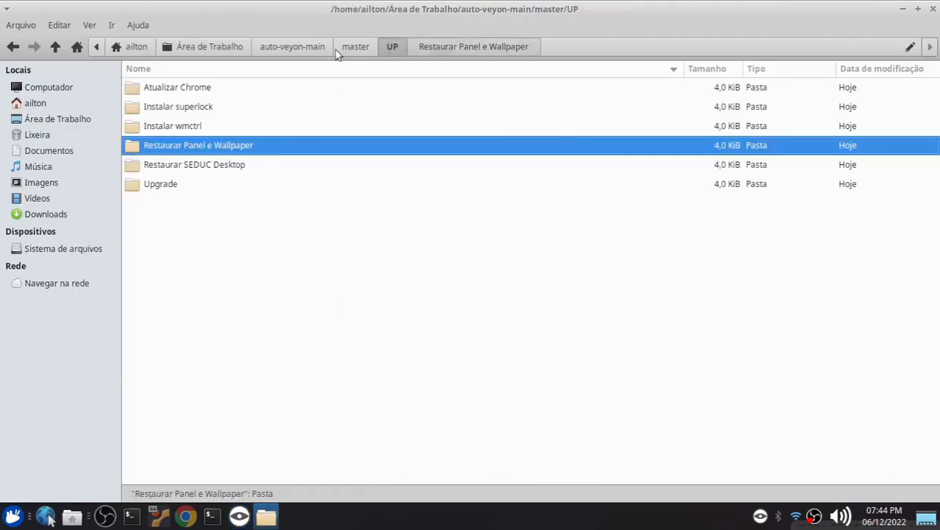
pyautogui.click(175, 90)
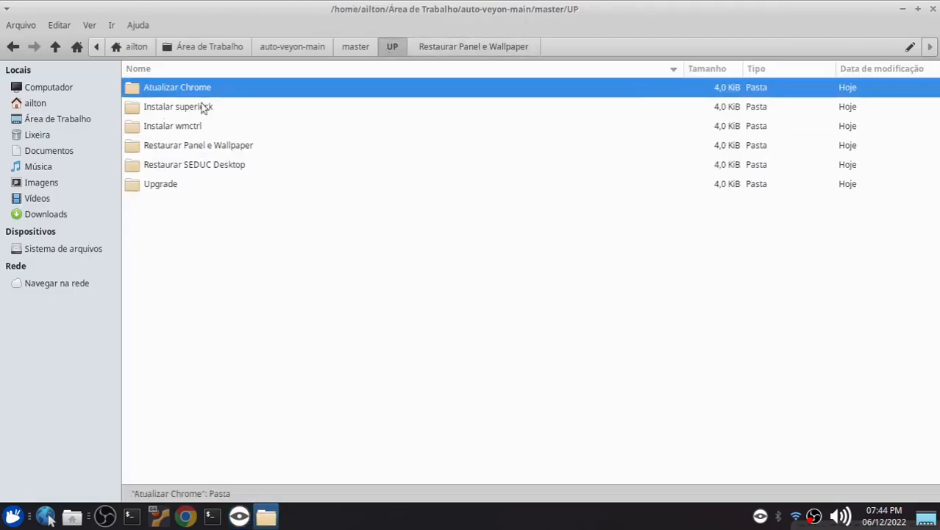
pyautogui.click(166, 186)
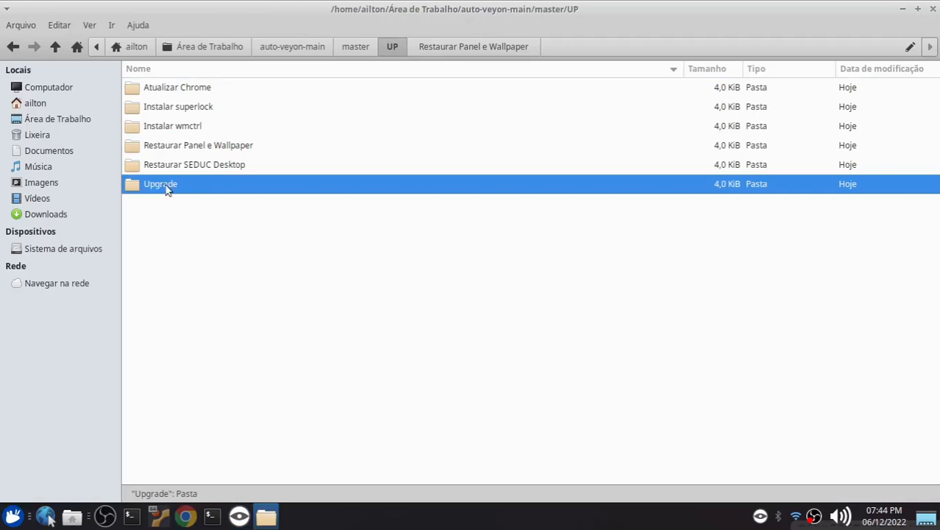
pyautogui.click(237, 368)
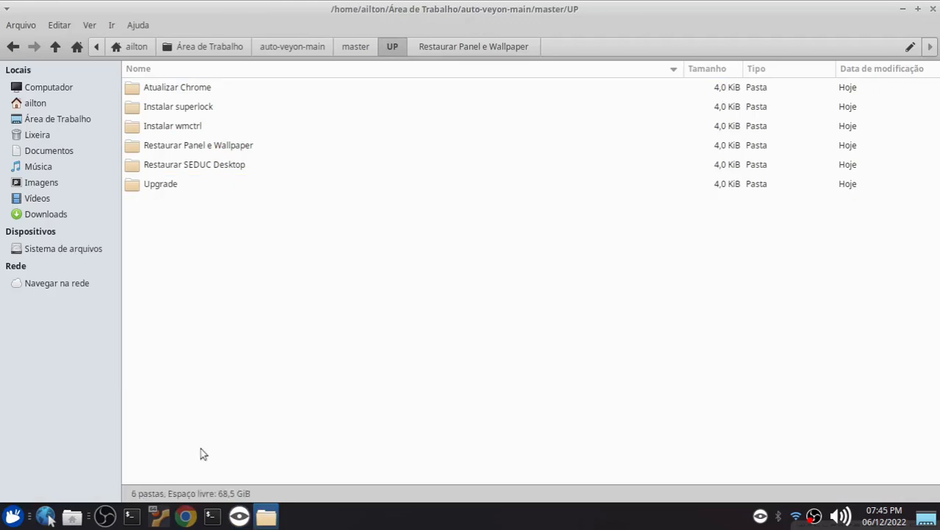
pyautogui.click(159, 516)
pyautogui.click(243, 421)
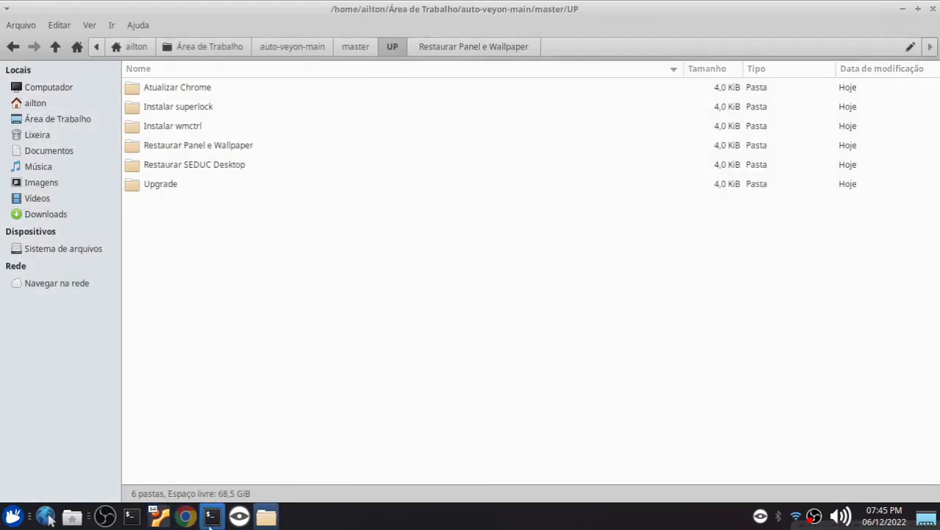
pyautogui.doubleClick(166, 184)
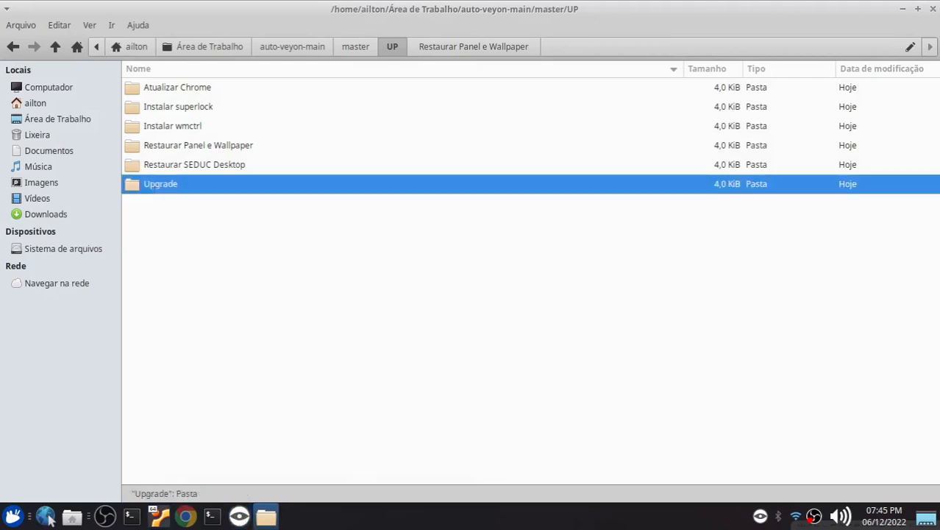
# Open the Upgrade folder's up script in Mousepad, enter the slaves' password in the PASS variable, then save and close it
pyautogui.click(150, 88)
pyautogui.rightClick(147, 87)
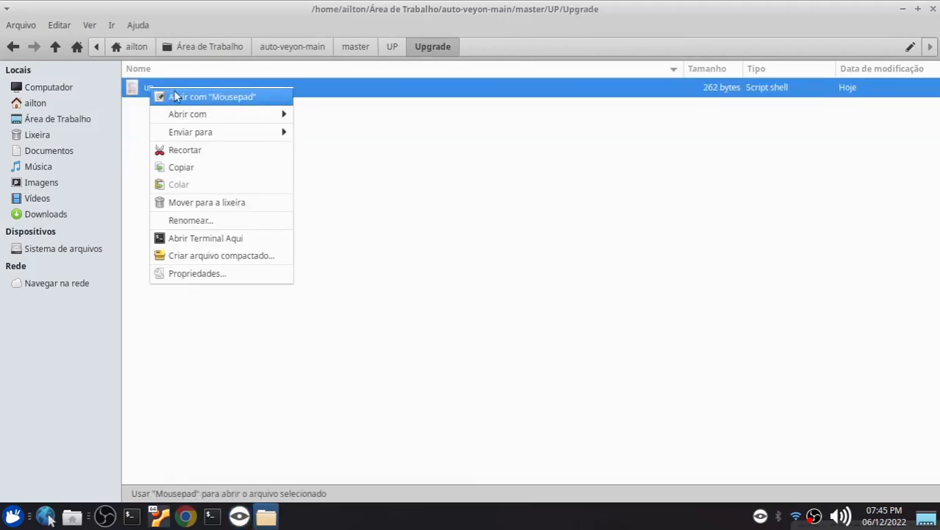
pyautogui.click(176, 95)
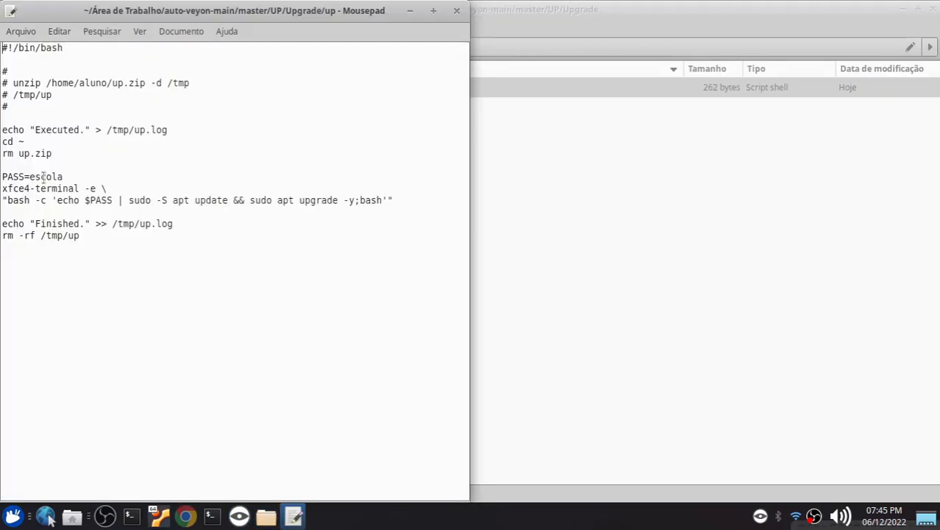
pyautogui.doubleClick(32, 177)
pyautogui.write('e')
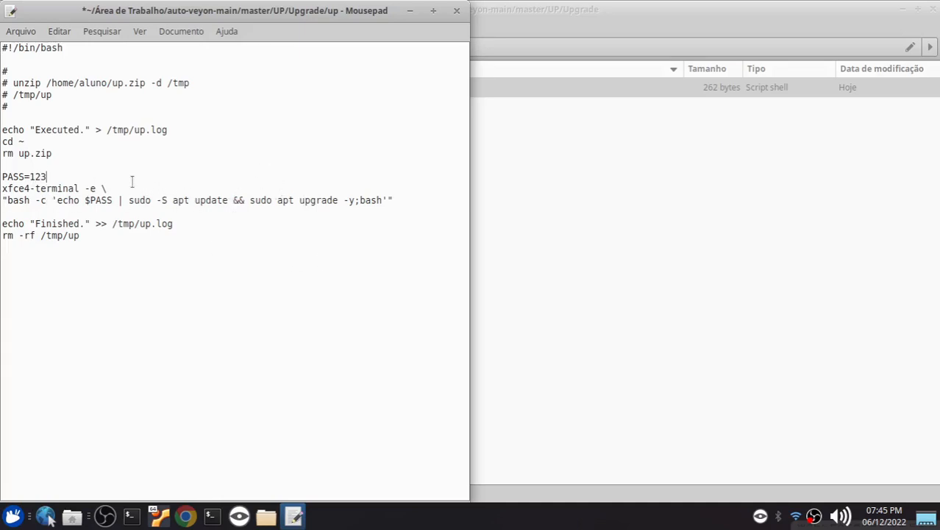
pyautogui.hotkey('ctrl', 's')
pyautogui.click(456, 10)
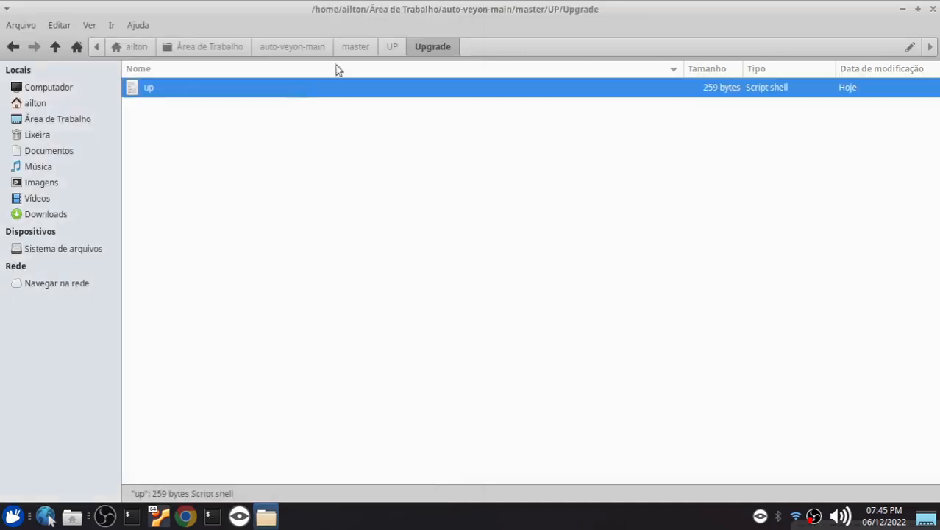
# Compress the up script in the Upgrade folder into a zip archive named up.zip
pyautogui.rightClick(149, 94)
pyautogui.click(227, 259)
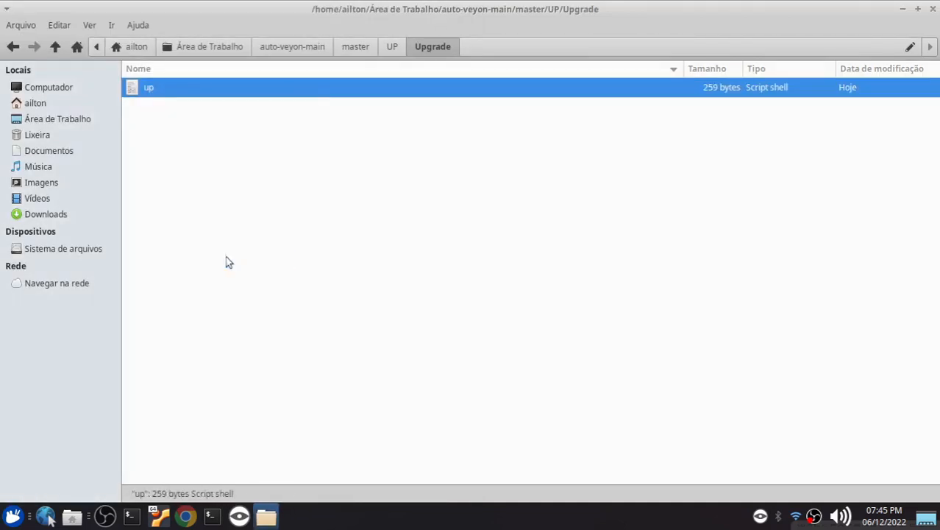
pyautogui.click(610, 306)
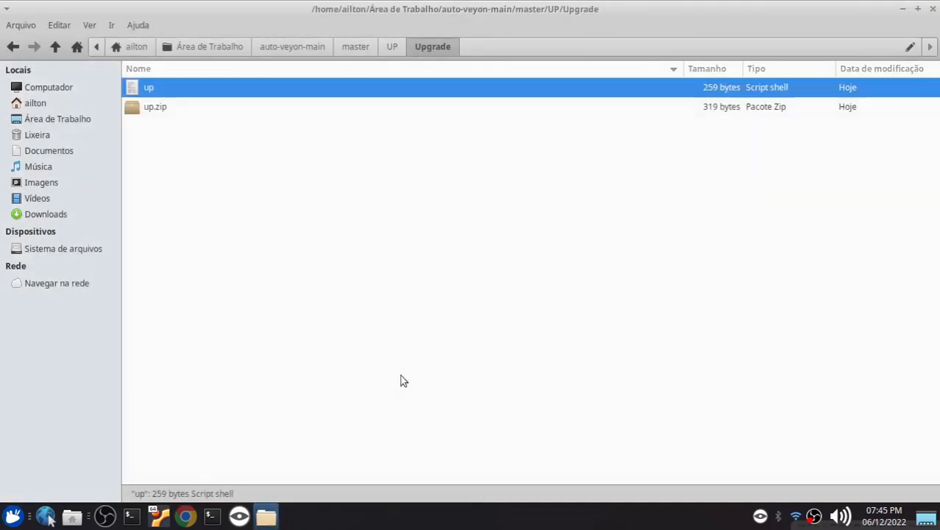
# Switch to Veyon Master, select both daten-infor and vm22wx, and choose up.zip from the UP/Upgrade folder for file transfer
pyautogui.click(239, 516)
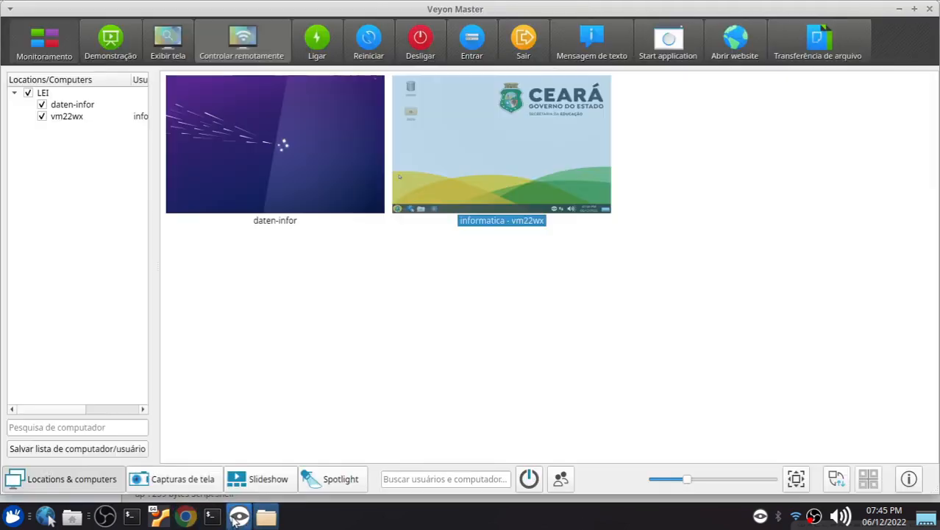
pyautogui.moveTo(539, 288); pyautogui.dragTo(299, 165)
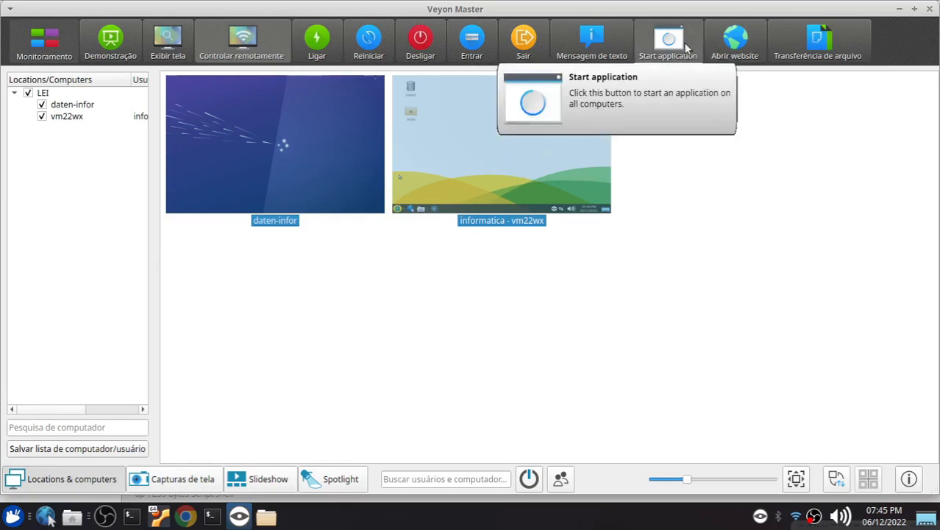
pyautogui.click(830, 48)
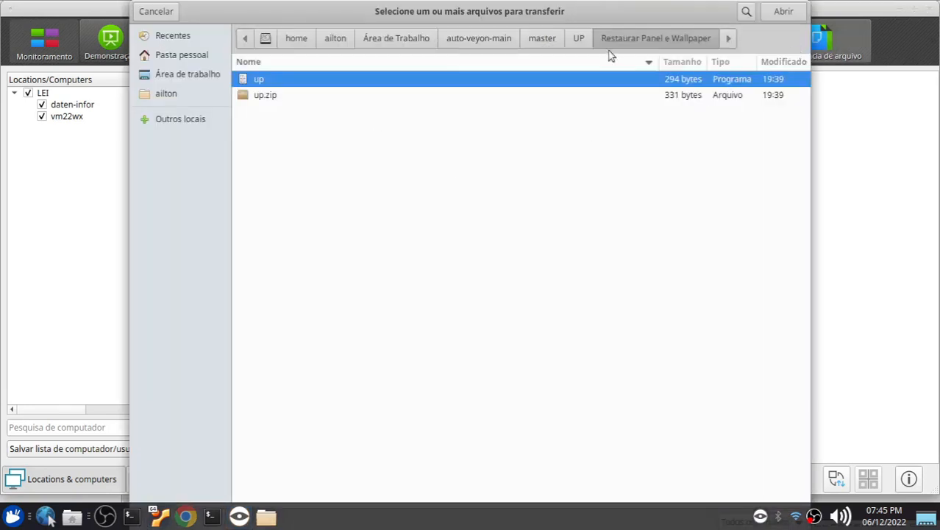
pyautogui.click(578, 37)
pyautogui.doubleClick(272, 158)
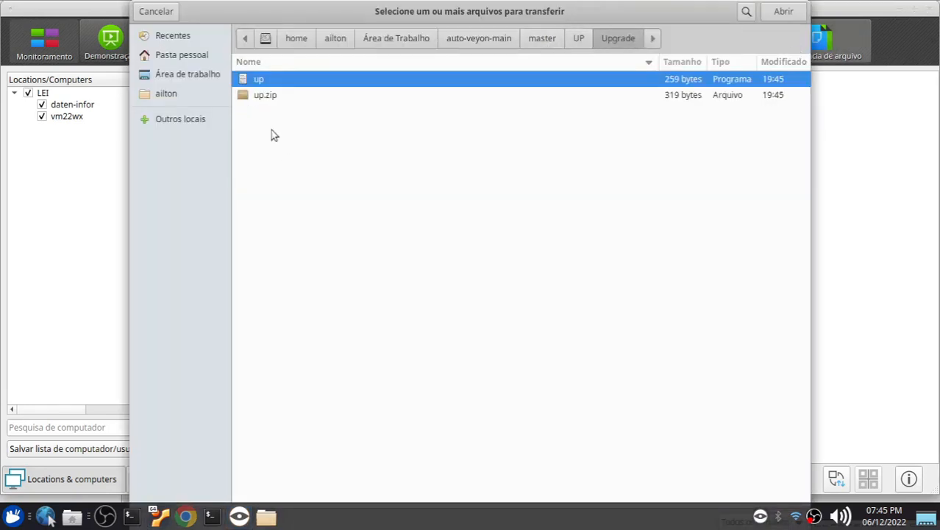
pyautogui.click(263, 96)
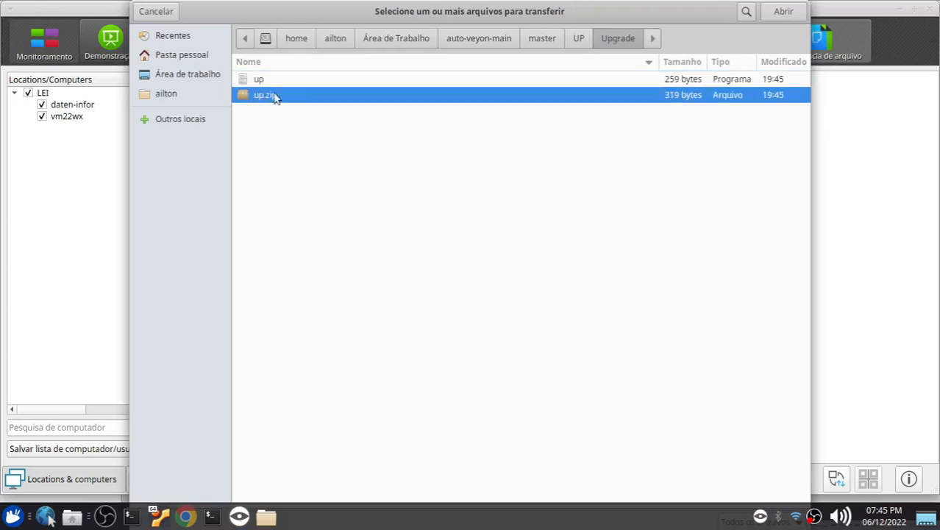
pyautogui.moveTo(338, 17)
pyautogui.mouseDown()
pyautogui.moveTo(584, 117)
pyautogui.moveTo(346, 34)
pyautogui.mouseUp()
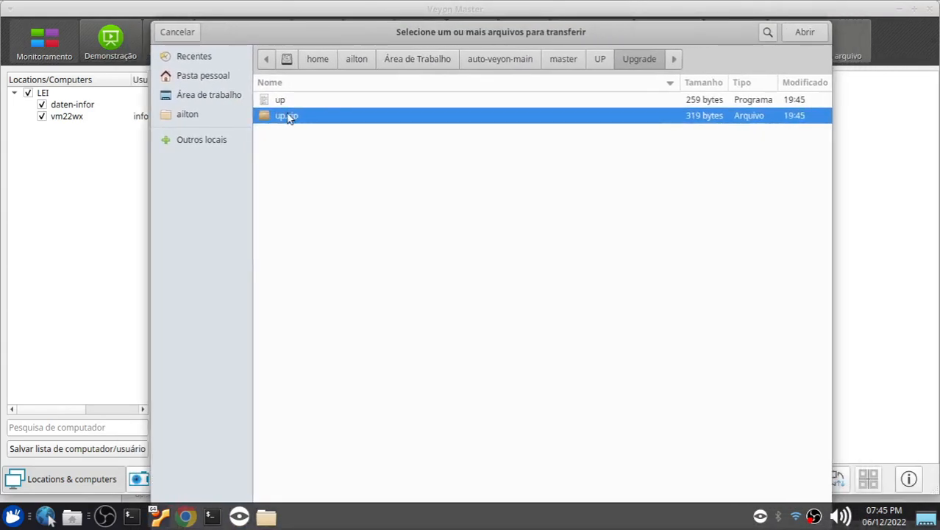
pyautogui.doubleClick(287, 118)
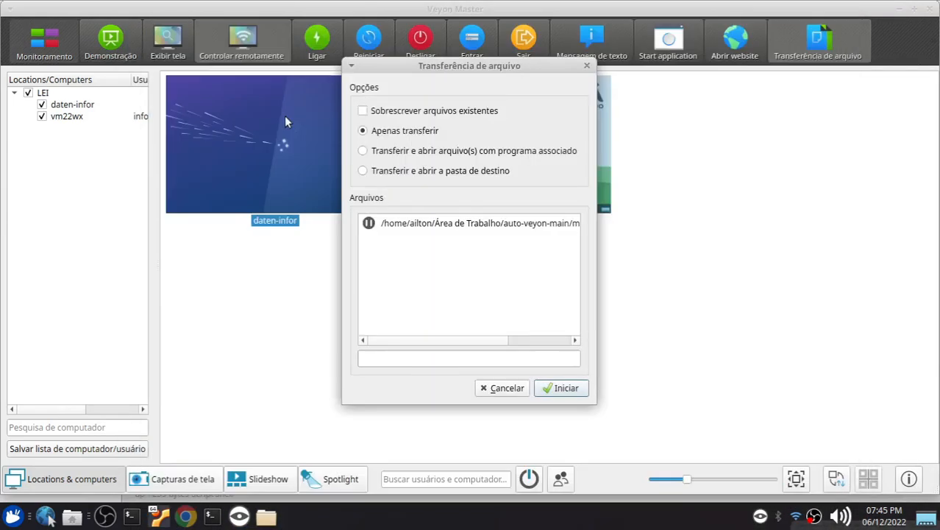
# Transfer up.zip to both computers using the transfer-only option and close the transfer dialog
pyautogui.click(583, 388)
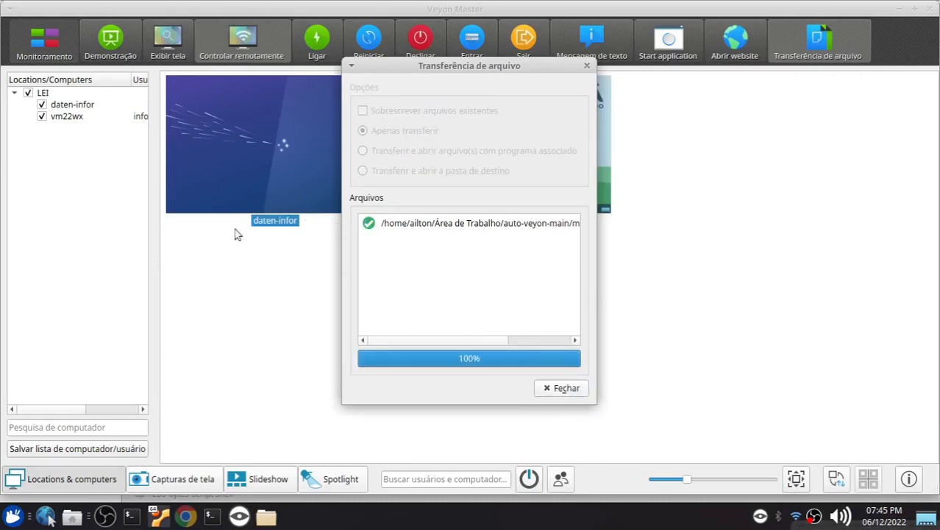
pyautogui.moveTo(407, 71); pyautogui.dragTo(656, 51)
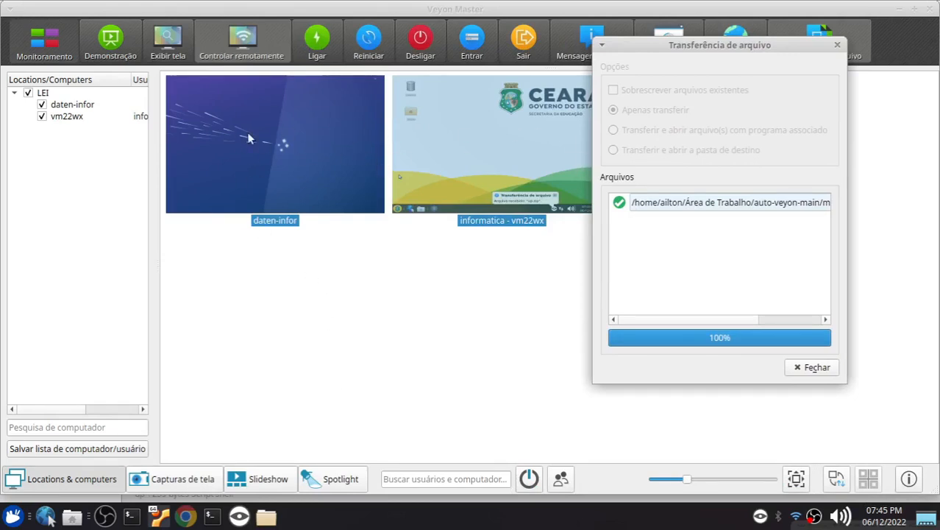
pyautogui.click(810, 367)
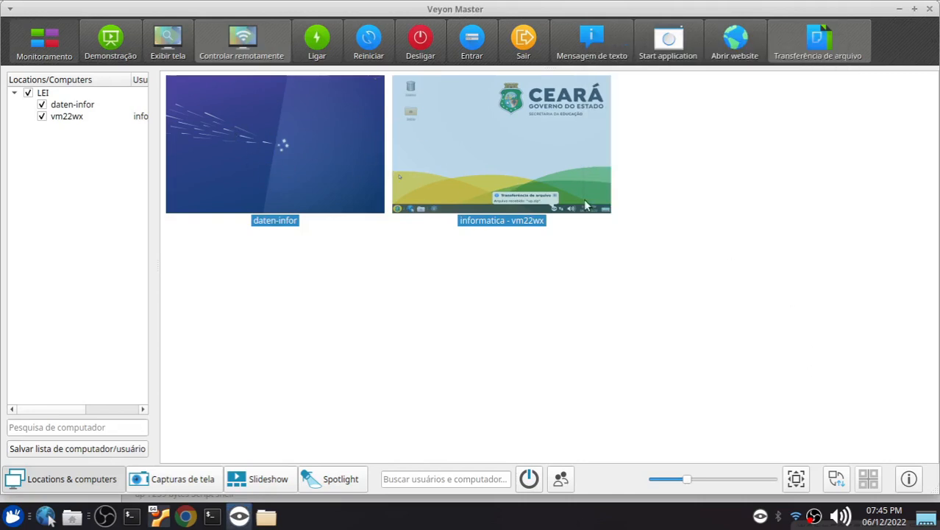
# Run UP (Extrair) and UP (Executar) on both selected computers, and clear the selection
pyautogui.click(668, 43)
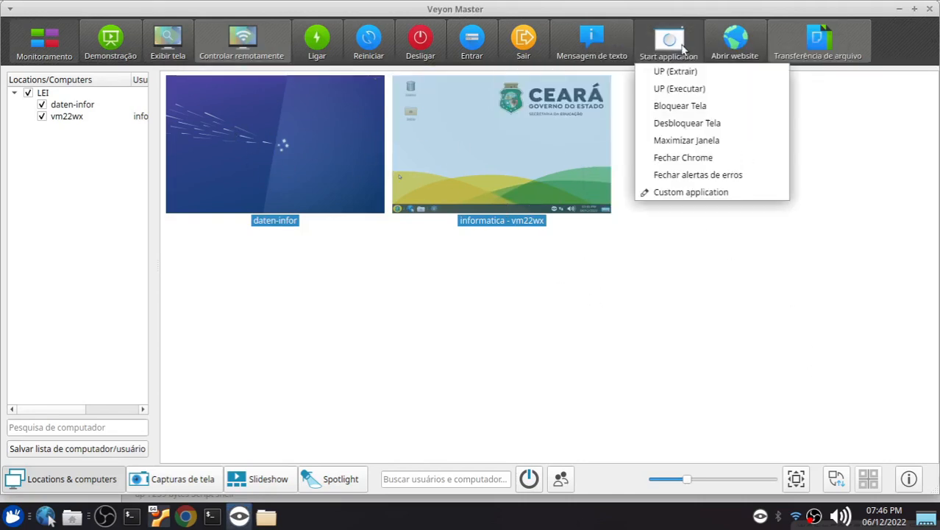
pyautogui.click(690, 78)
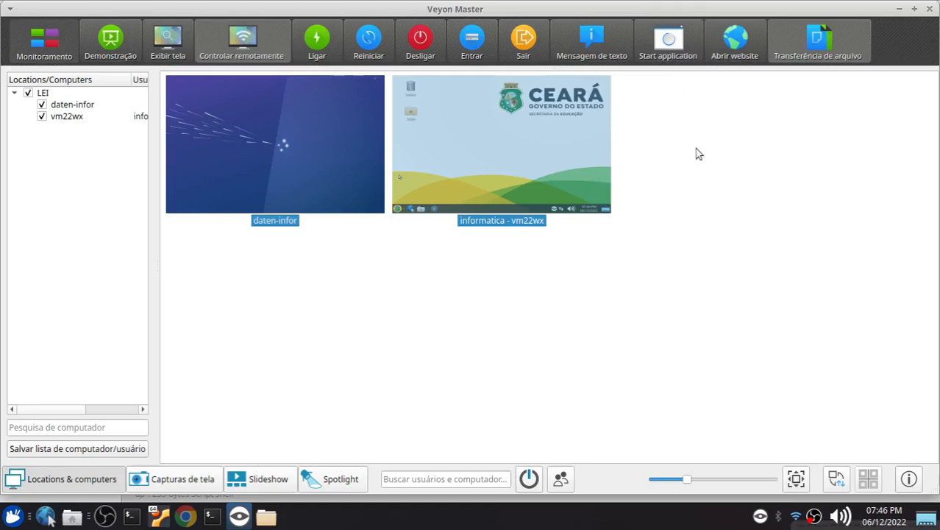
pyautogui.click(668, 41)
pyautogui.click(685, 90)
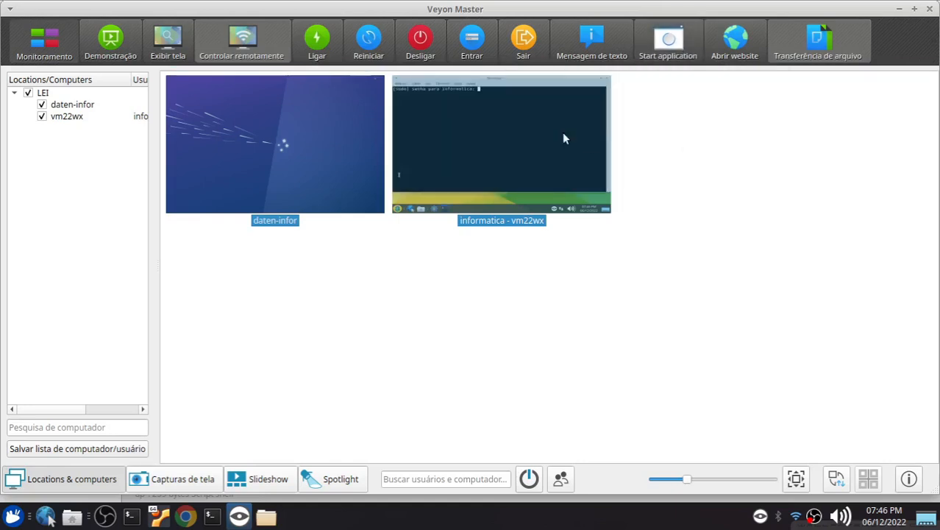
pyautogui.click(559, 277)
# Remotely control daten-infor to get it logged in to the Informatica account, and close the remote session
pyautogui.click(495, 158)
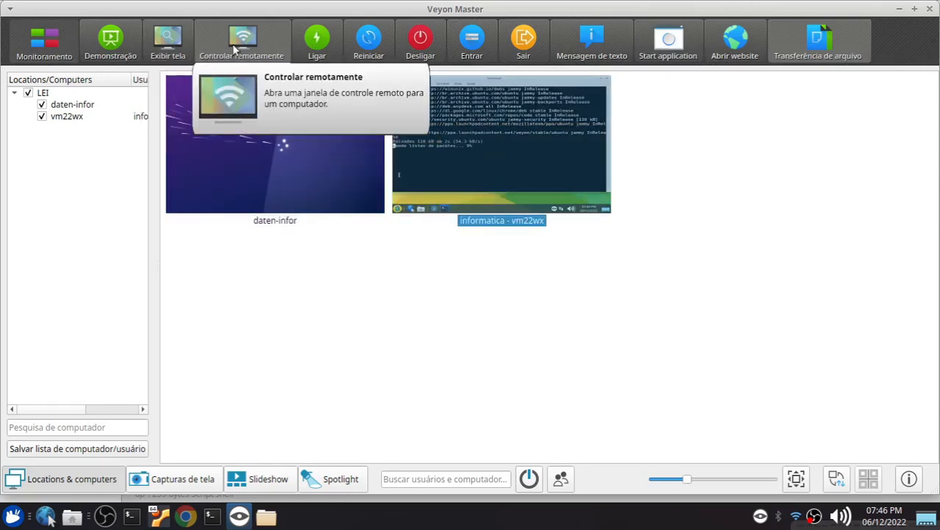
pyautogui.click(264, 153)
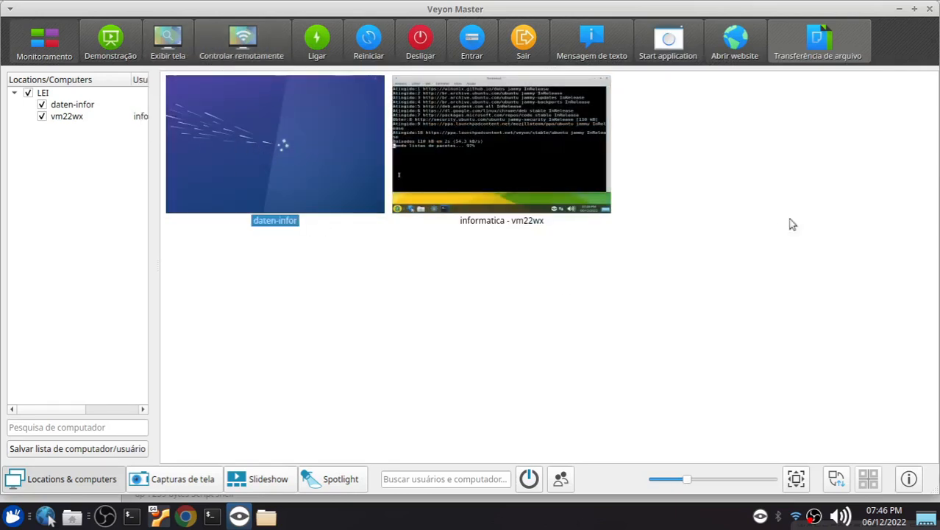
pyautogui.click(240, 41)
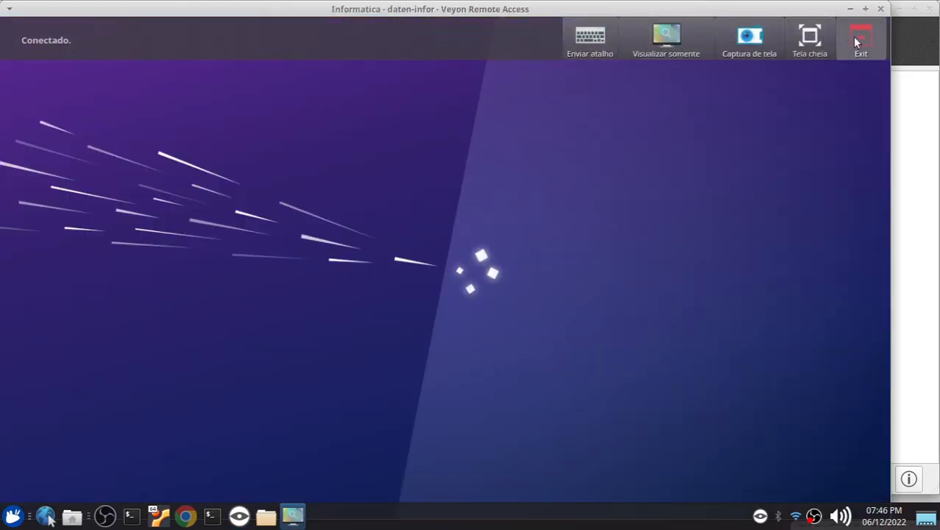
pyautogui.click(855, 41)
# Open a remote session on vm22wx to check the upgrade progress in its terminal, and close the session
pyautogui.click(479, 119)
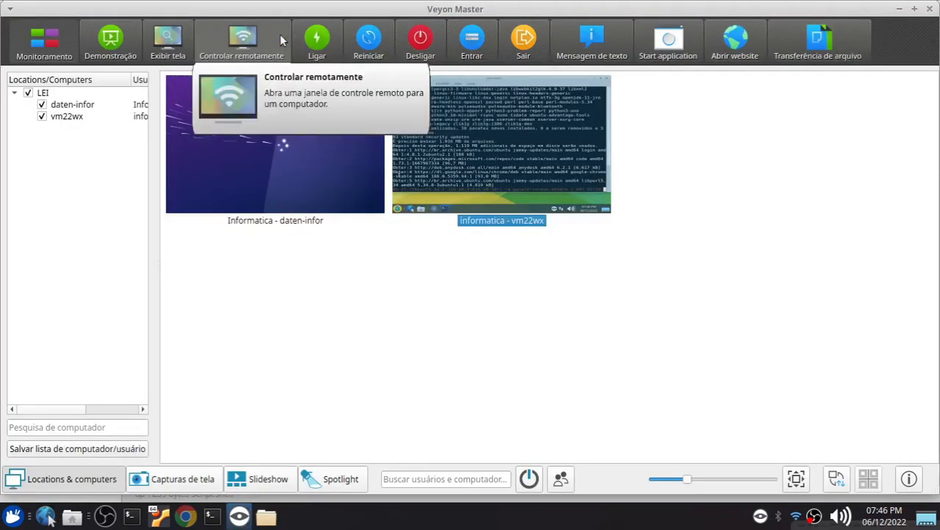
pyautogui.click(248, 41)
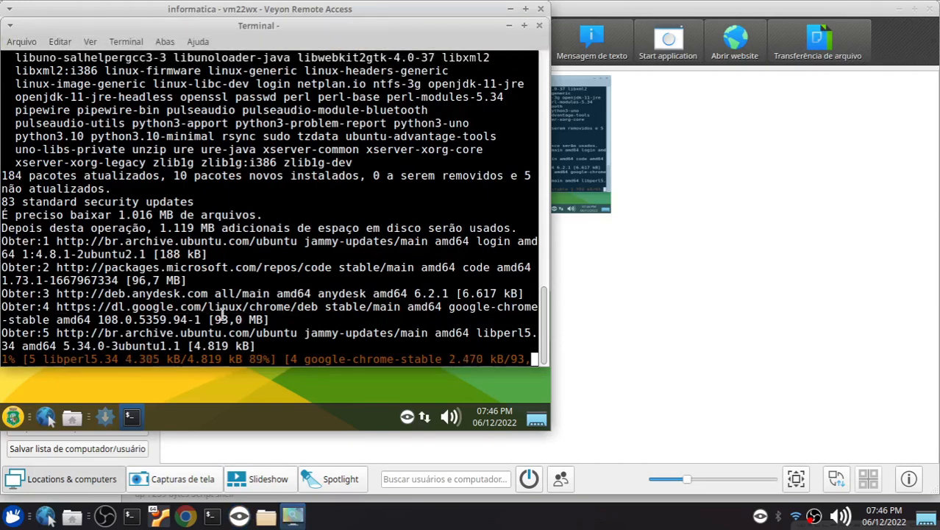
pyautogui.click(541, 9)
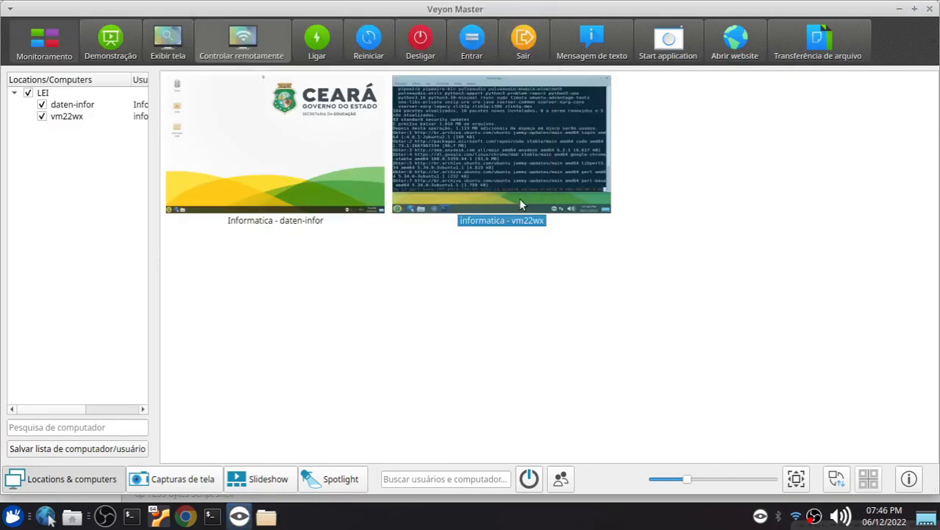
pyautogui.click(668, 41)
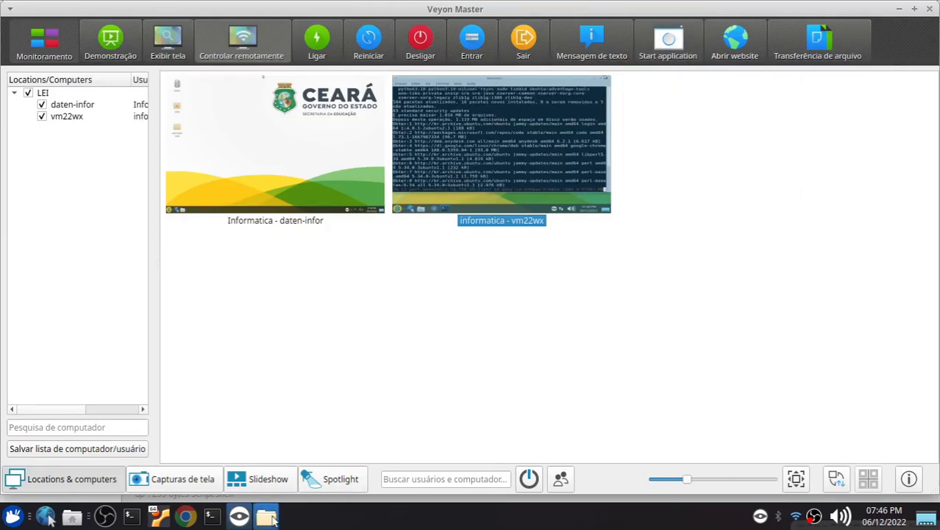
# Switch to the file manager, go through the script folders in UP, and open the Upgrade folder
pyautogui.click(266, 516)
pyautogui.click(388, 47)
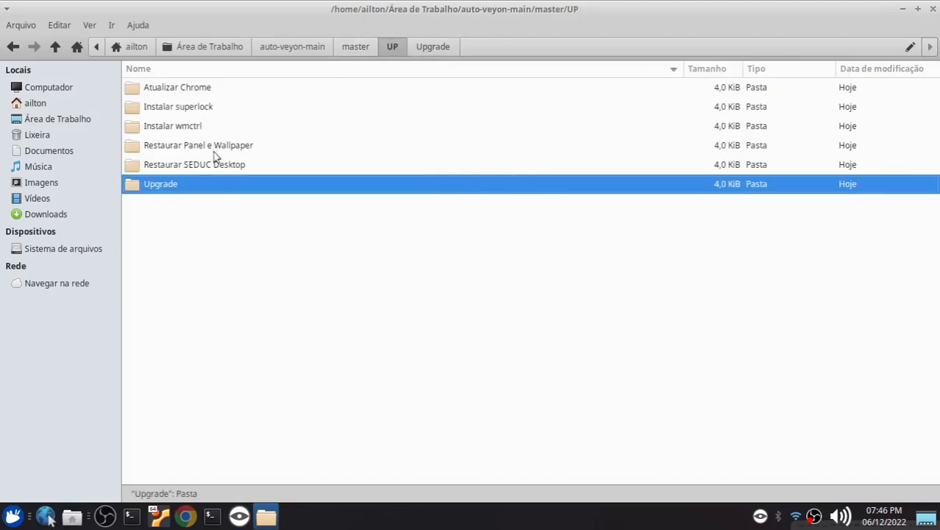
pyautogui.click(196, 92)
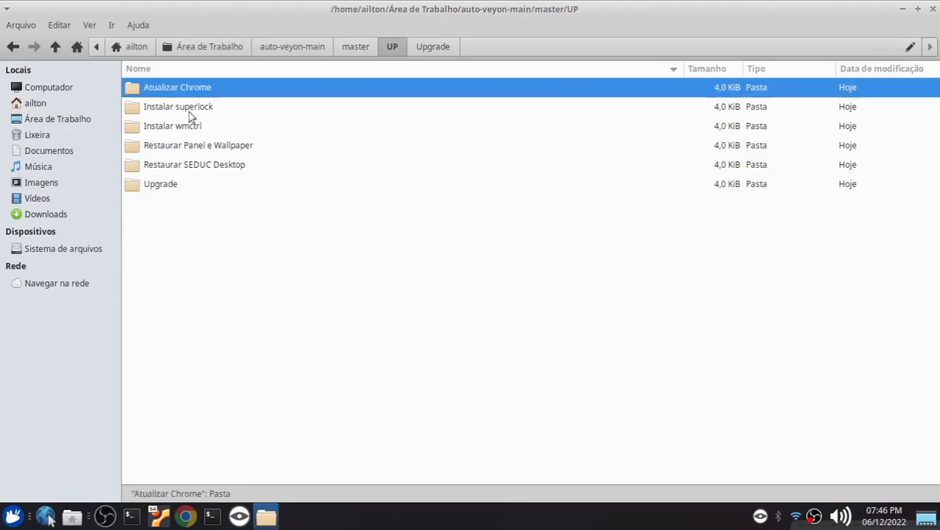
pyautogui.click(191, 111)
pyautogui.click(190, 126)
pyautogui.doubleClick(159, 184)
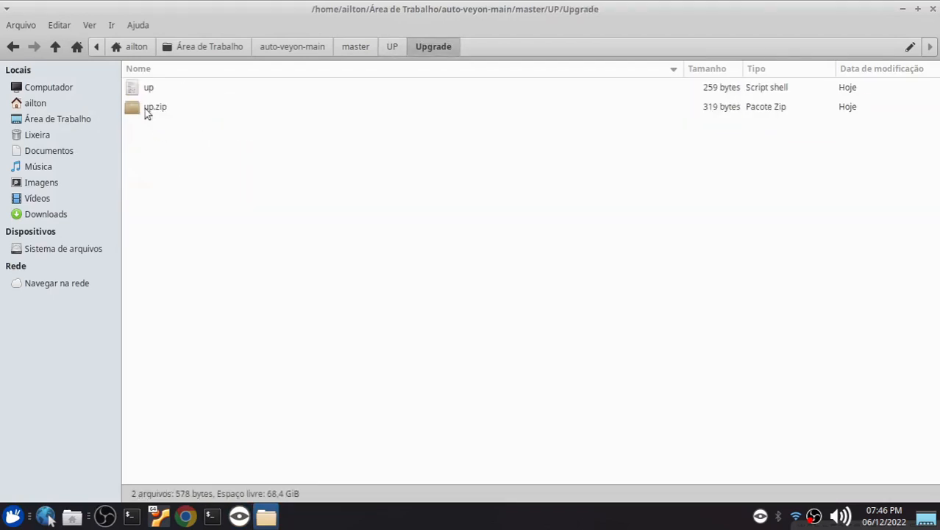
# Open the up script in Mousepad, review its password variable and apt update and upgrade lines, and close the editor and file manager
pyautogui.click(147, 89)
pyautogui.rightClick(148, 89)
pyautogui.click(184, 98)
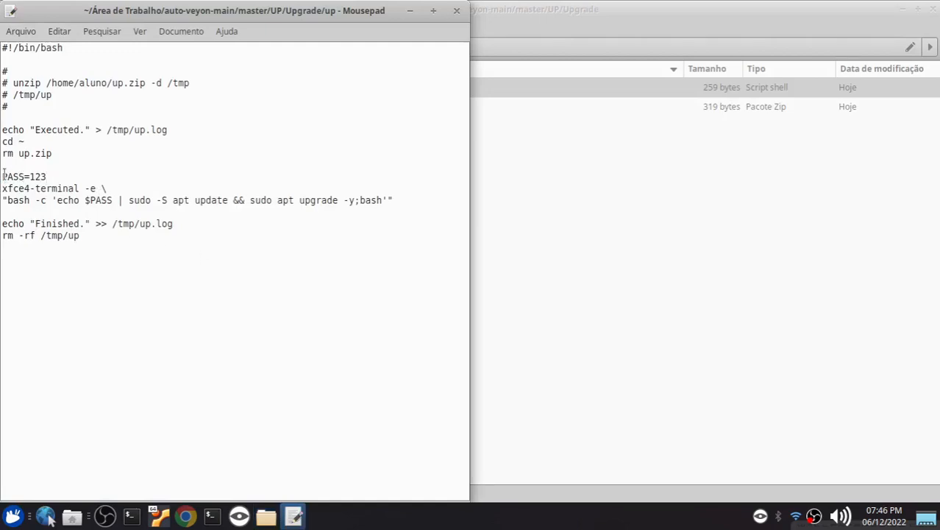
pyautogui.moveTo(4, 176); pyautogui.dragTo(396, 202)
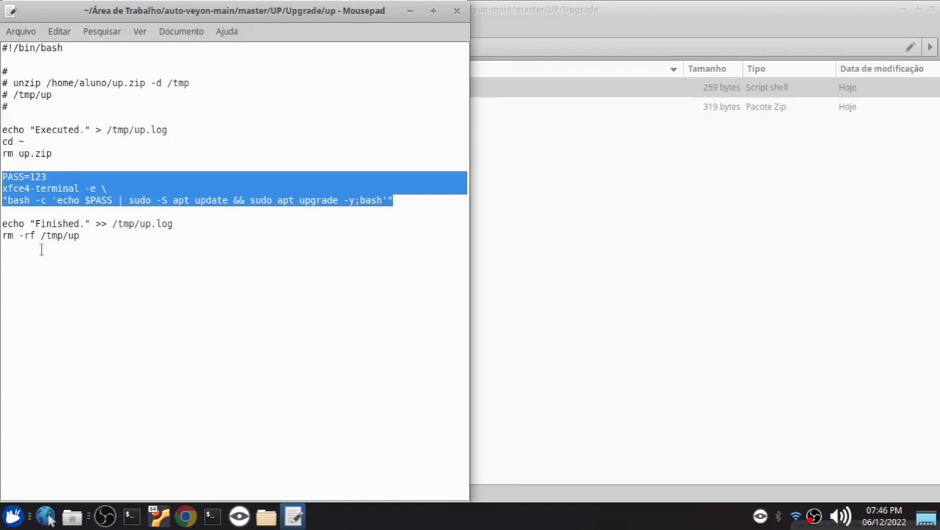
pyautogui.click(457, 11)
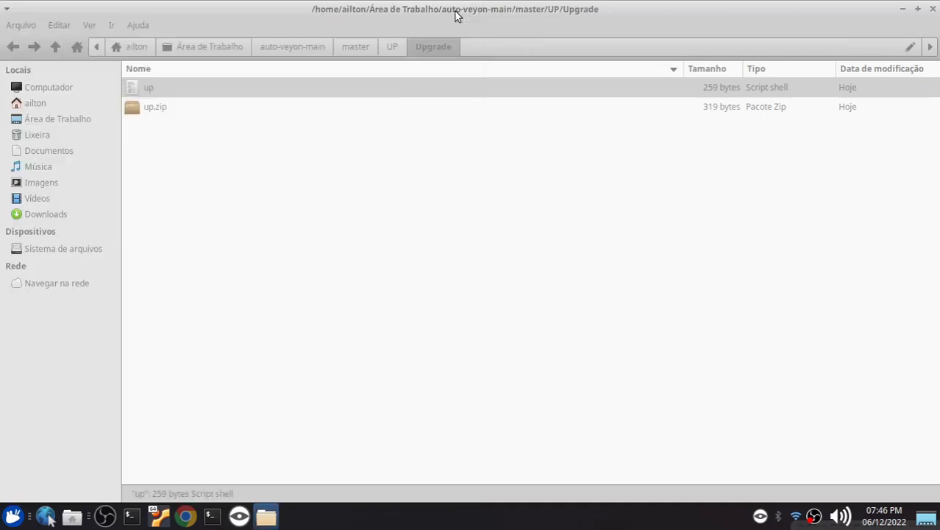
pyautogui.click(930, 9)
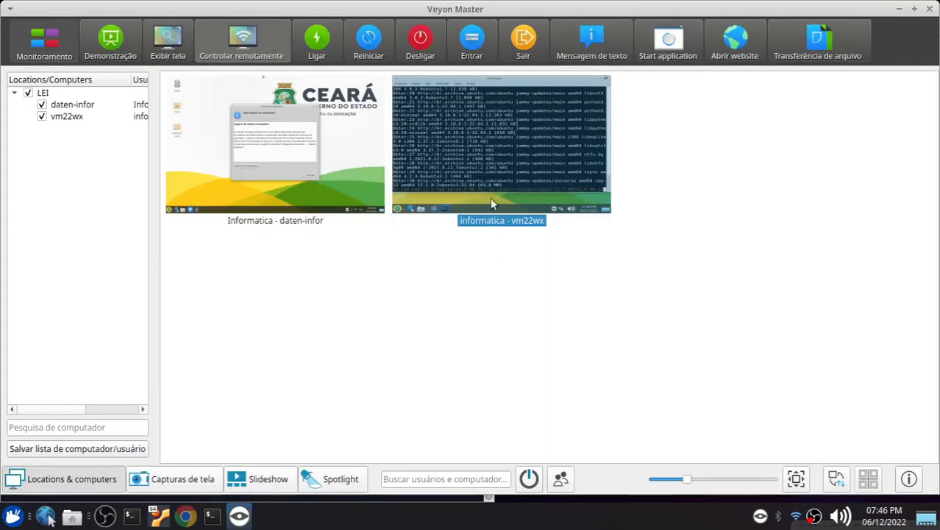
pyautogui.moveTo(489, 280); pyautogui.dragTo(311, 190)
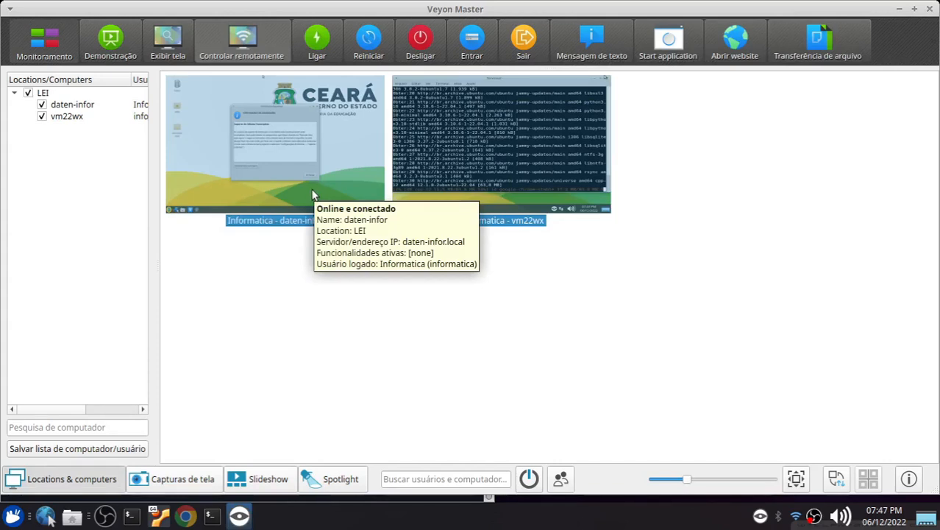
pyautogui.click(431, 315)
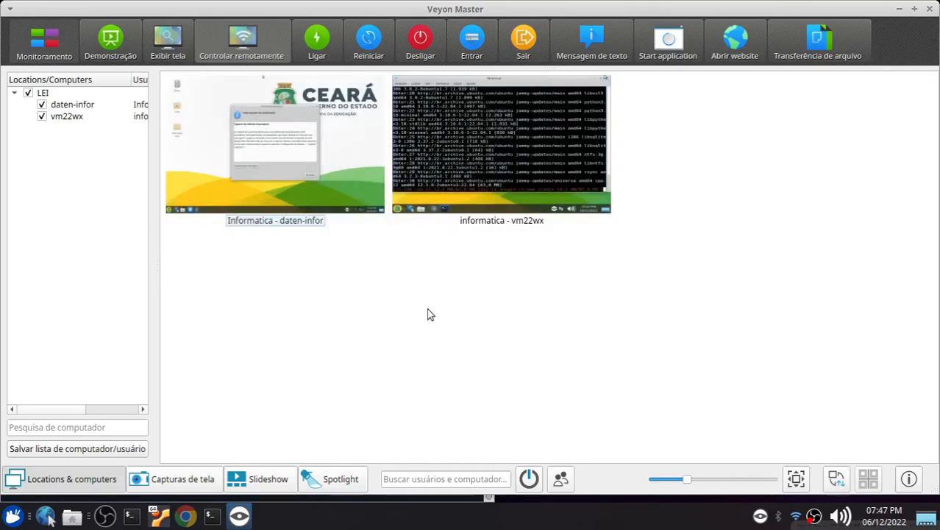